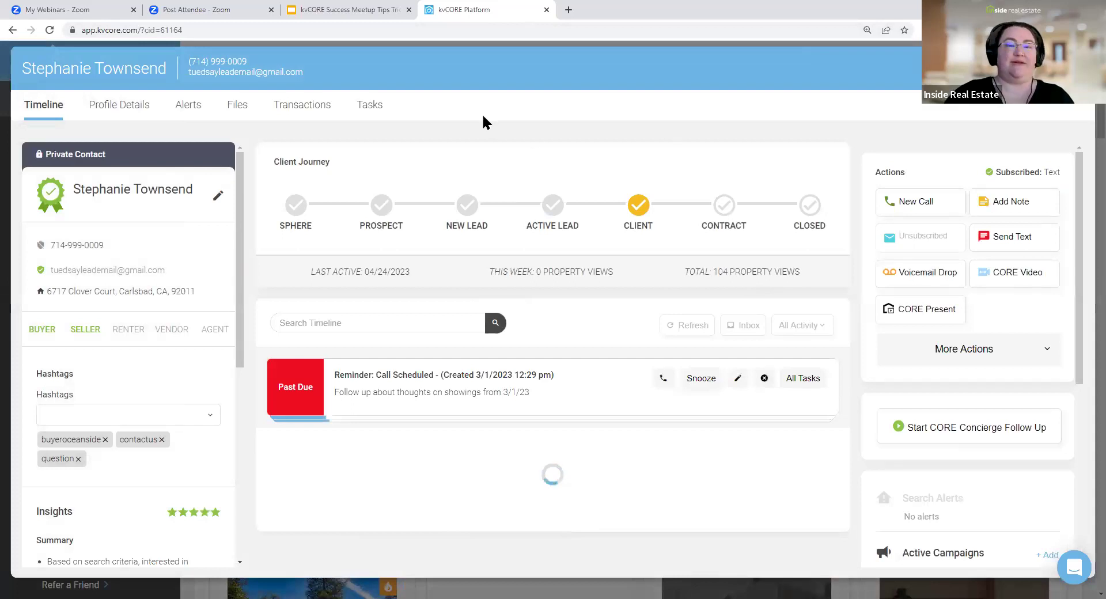
Run contact validation on the open Client-status contact from the badge beside the contact's name
drag(74, 194, 194, 197)
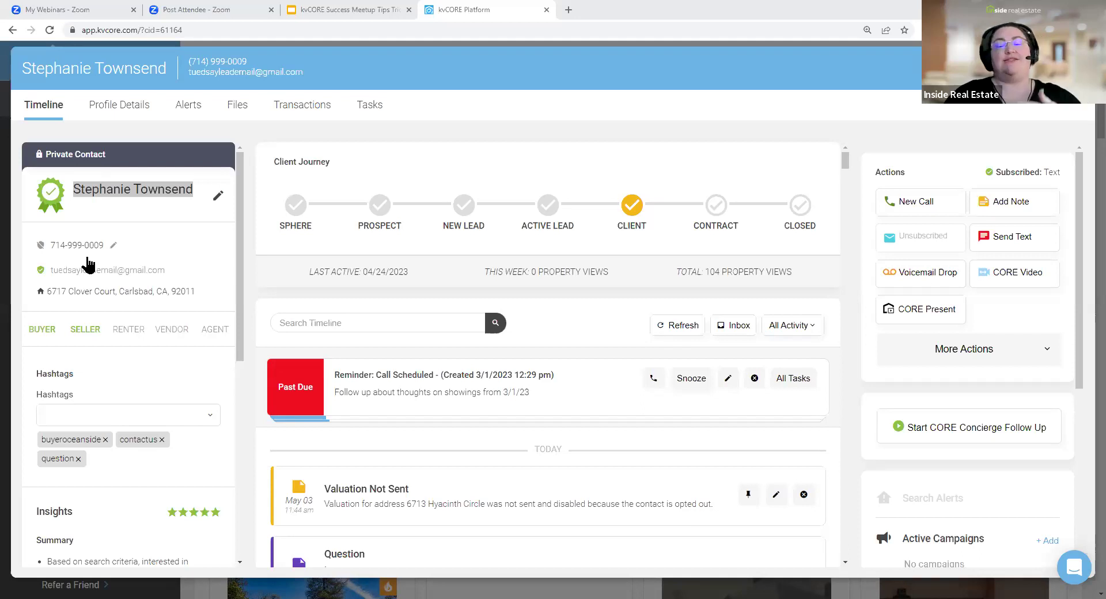
click(50, 203)
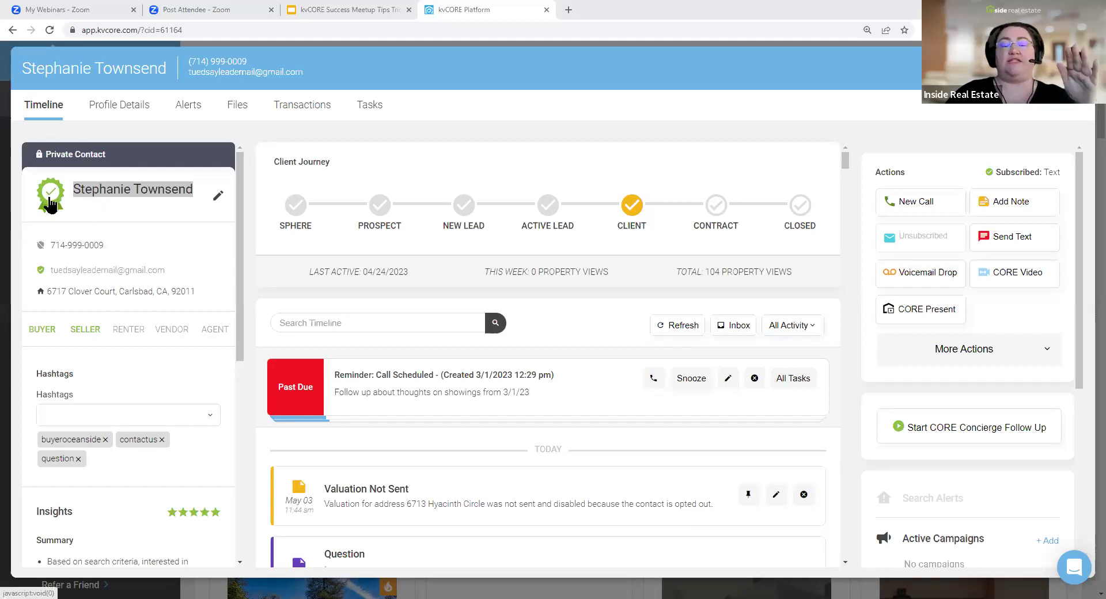
click(51, 202)
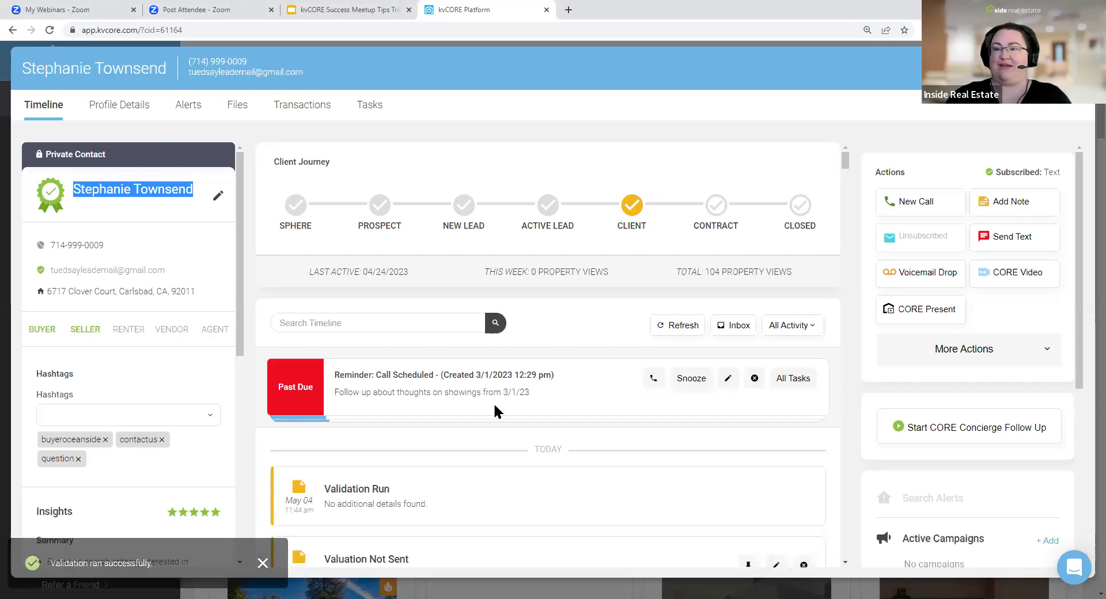
Review the contact's timeline from the new Validation Run entry down to the oldest entries, and load more of them
drag(428, 507, 317, 483)
click(436, 492)
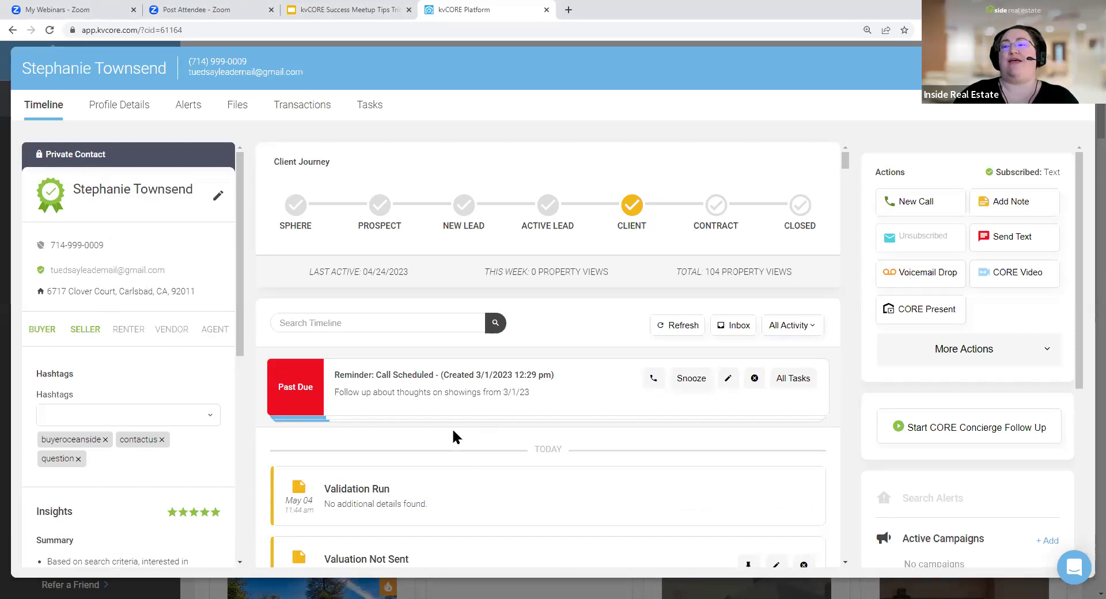
scroll(351, 392, down, 2)
drag(427, 388, 315, 369)
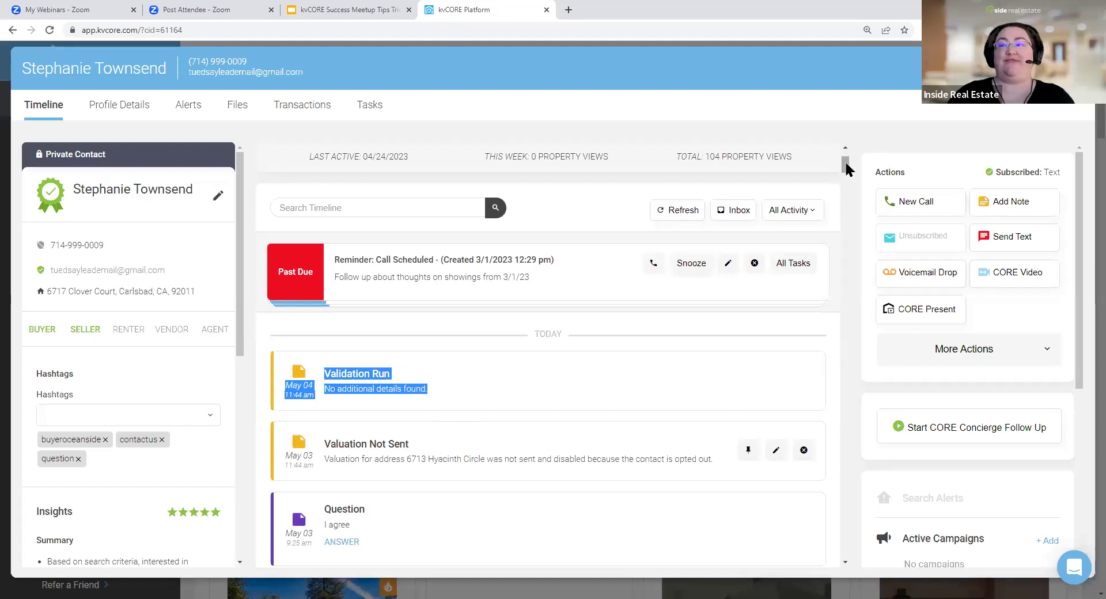
drag(844, 160, 844, 571)
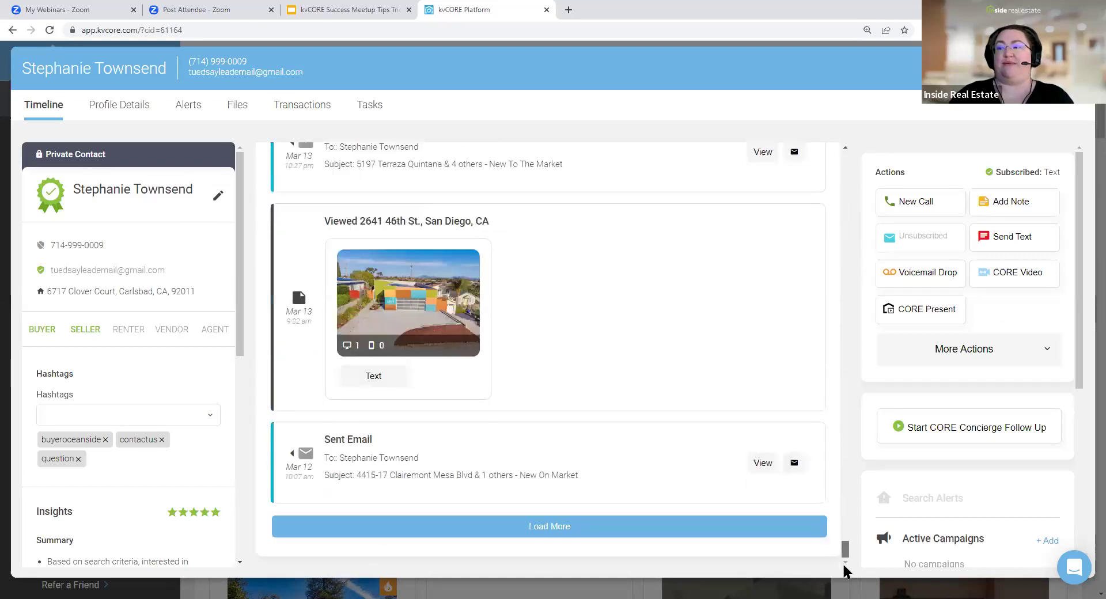
click(554, 526)
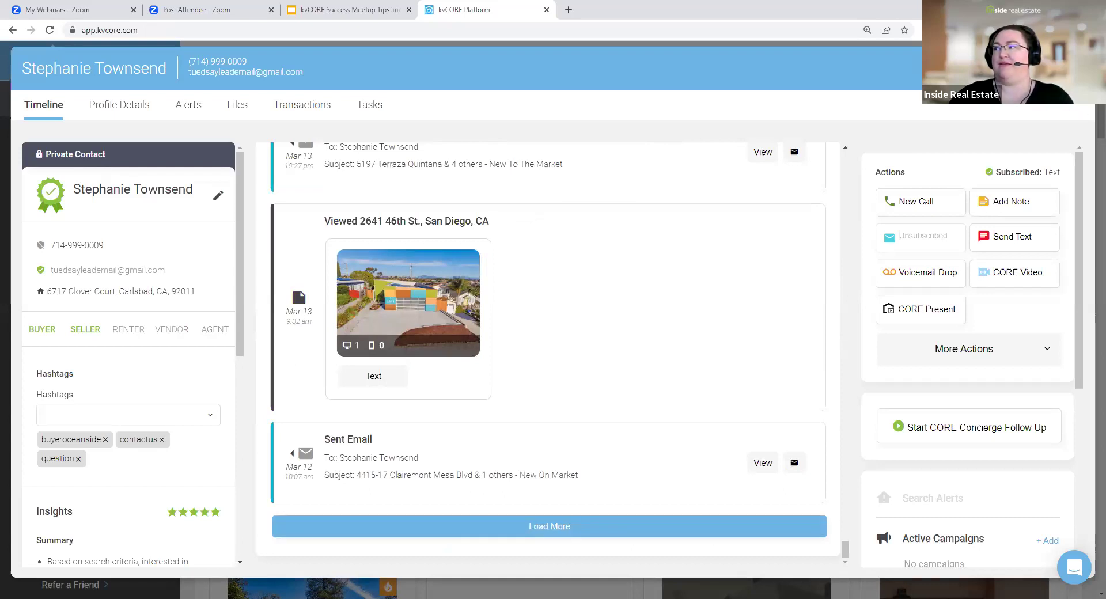
Close the contact record and open the most recently created contact in Smart CRM
key(Escape)
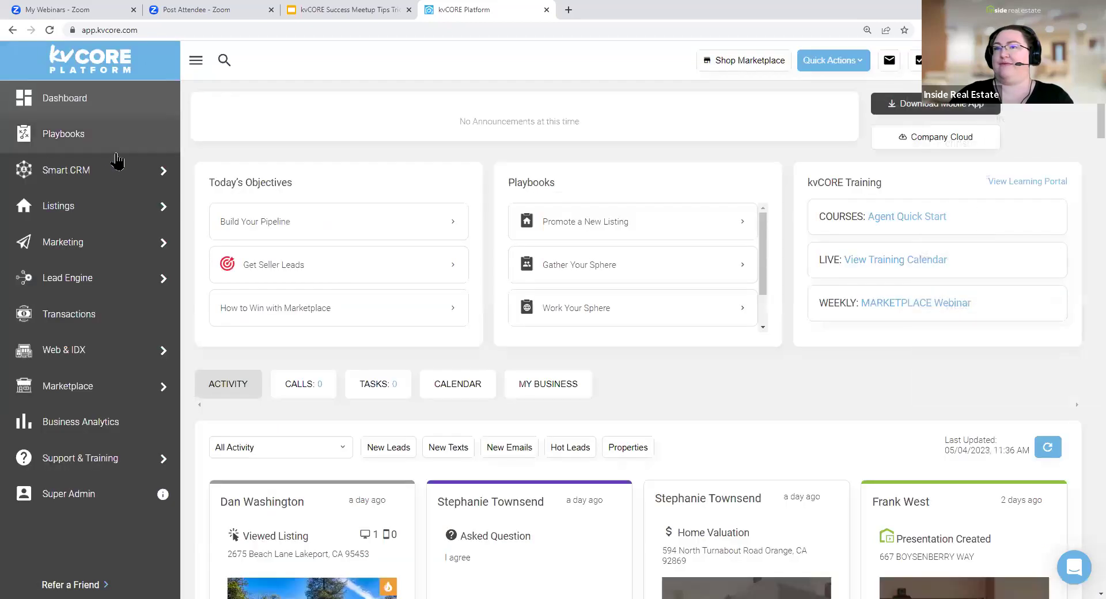
click(75, 181)
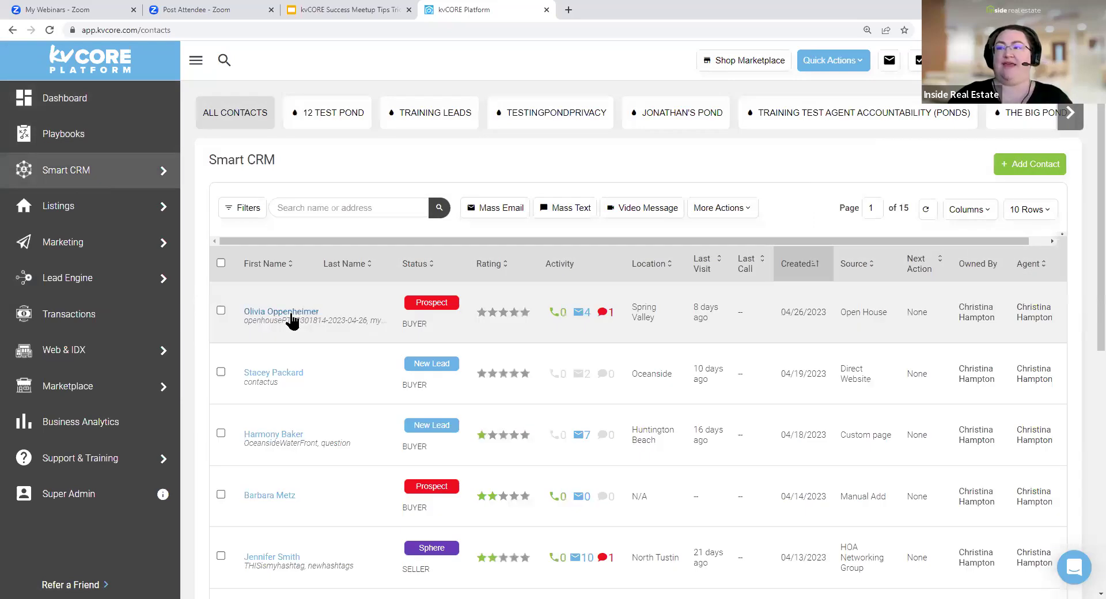
click(282, 312)
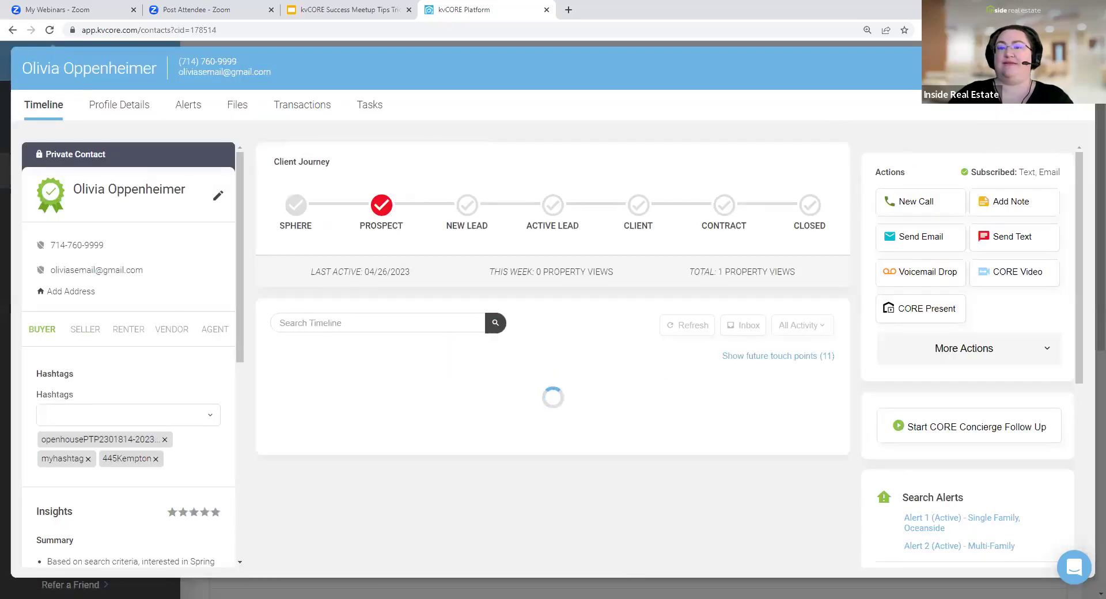
Examine the contact's timeline from the oldest hashtag entries up to the Validation Run entry
drag(845, 158, 847, 506)
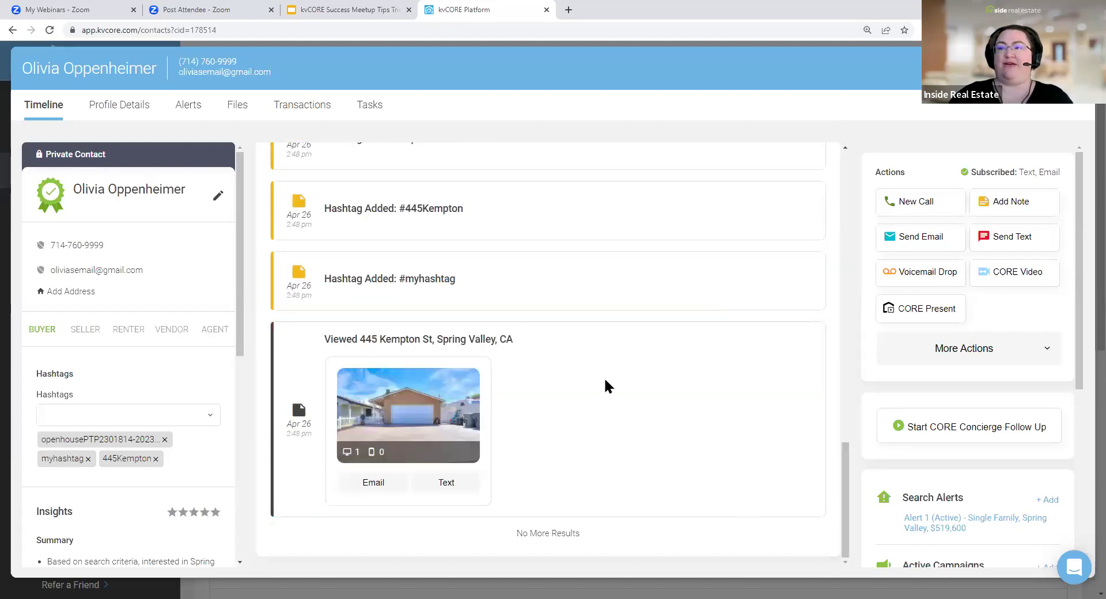
drag(323, 343, 332, 258)
scroll(504, 346, up, 2)
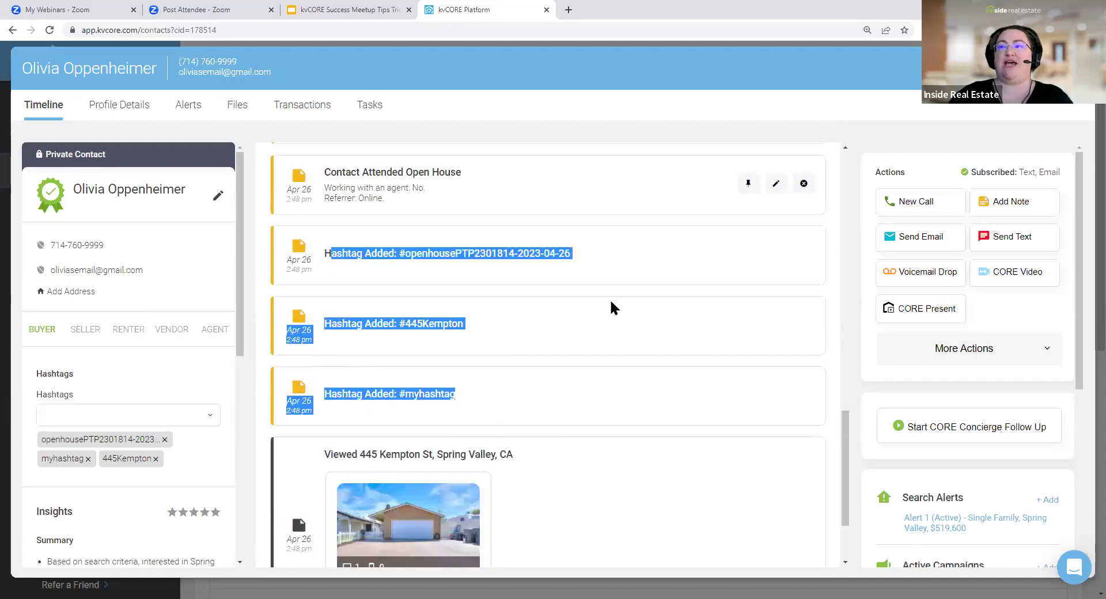
scroll(610, 302, up, 3)
click(337, 376)
scroll(444, 317, up, 3)
drag(385, 372, 300, 232)
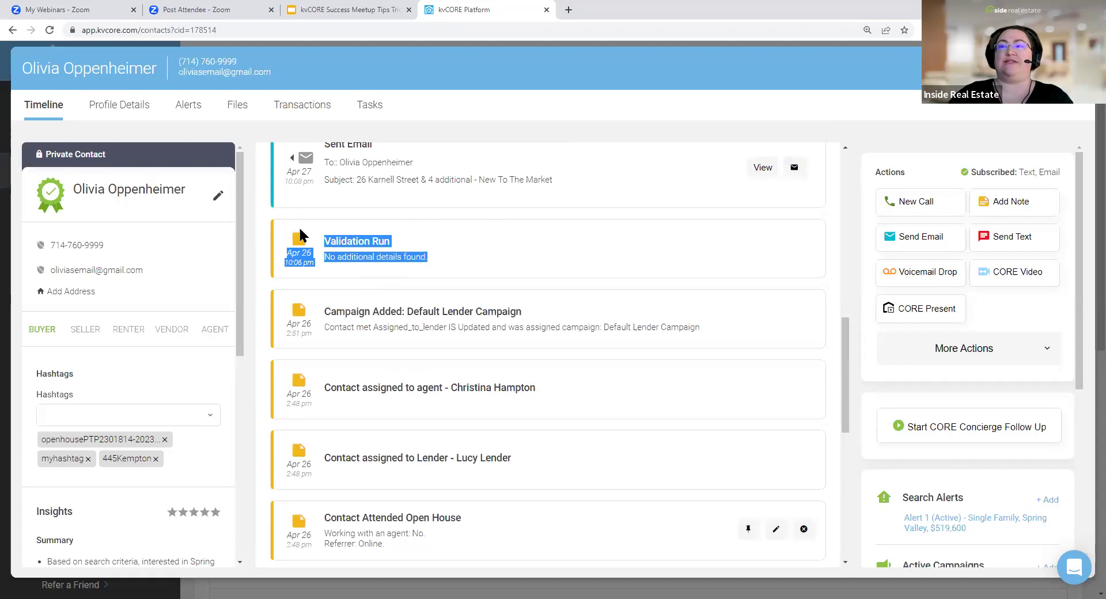
double_click(345, 241)
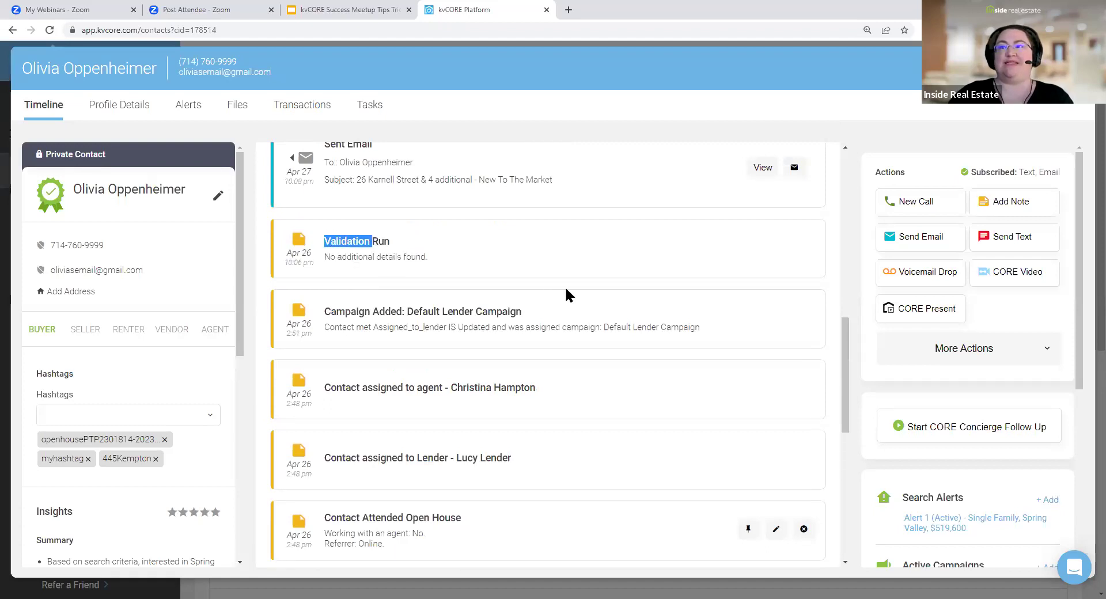
drag(844, 390, 839, 116)
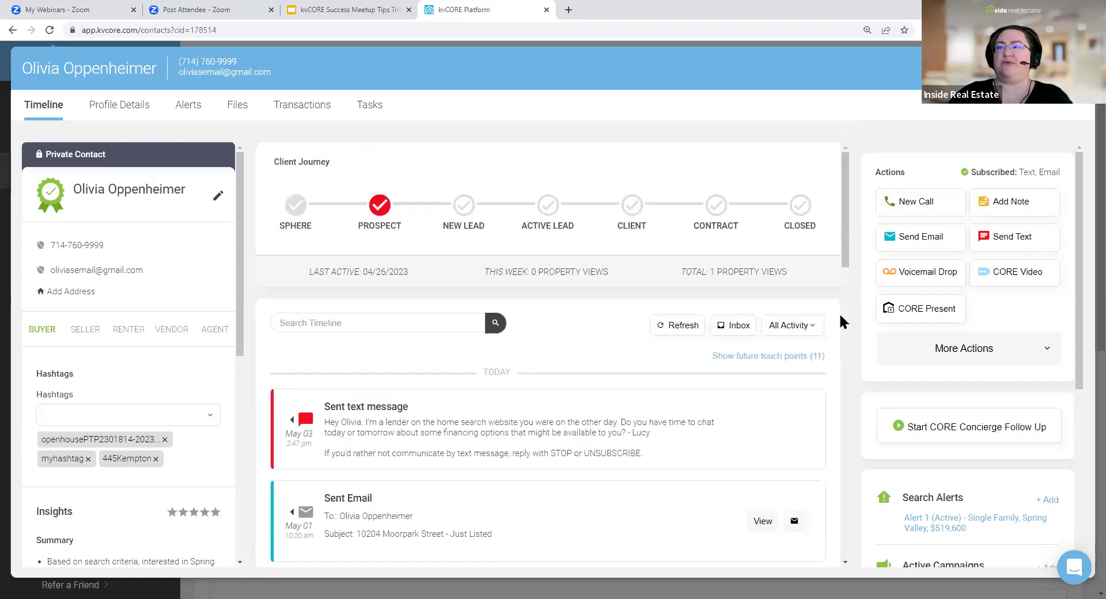
Search the contact's timeline for "validation" and check the date and time of the matching entry
click(314, 323)
click(314, 323)
text(validation)
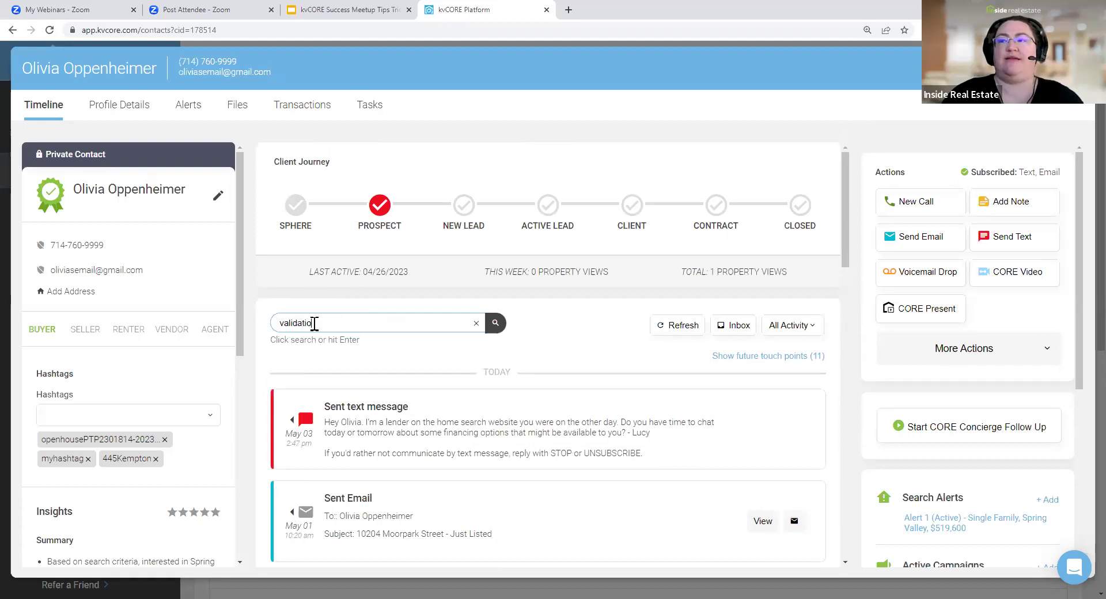
key(Return)
drag(351, 413, 311, 394)
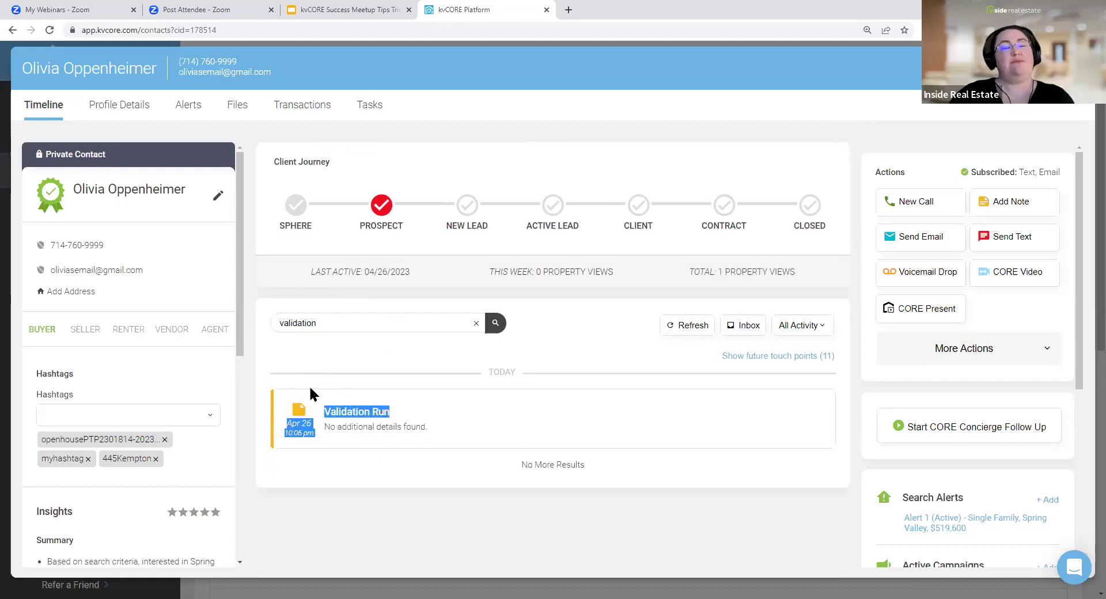
click(371, 374)
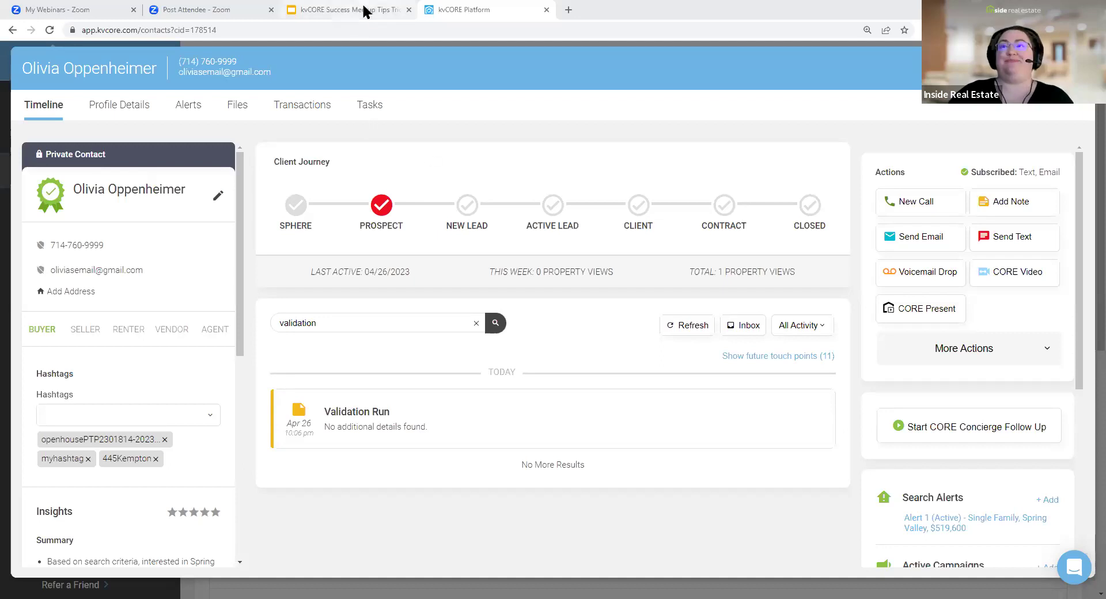
Switch to the kvCORE Success Meetup slides in Google Slides and reveal the Lead Star Rating System bullet
click(341, 12)
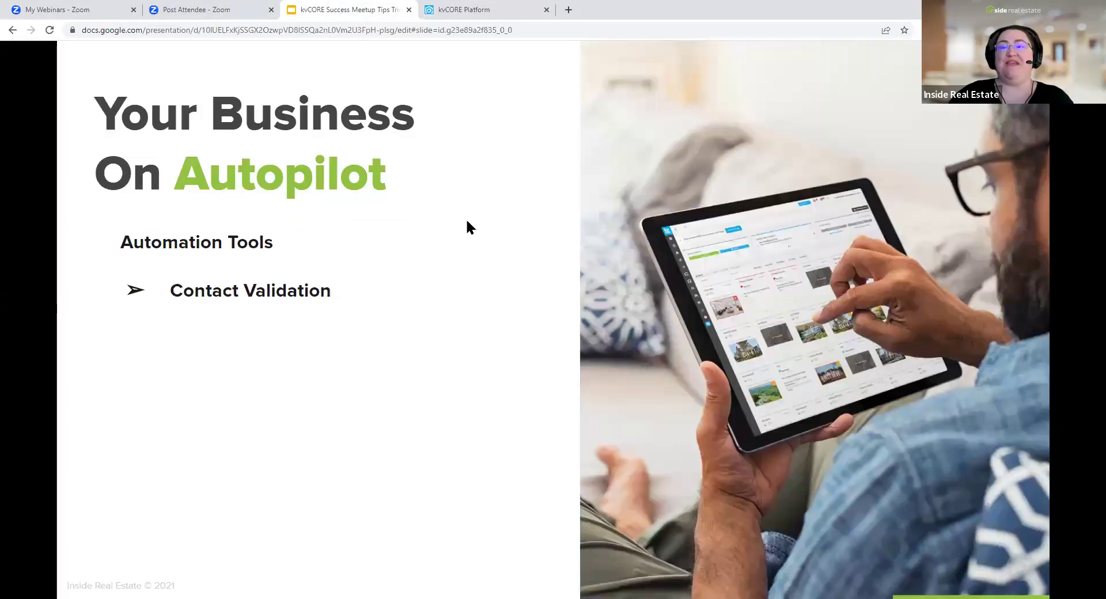
click(441, 192)
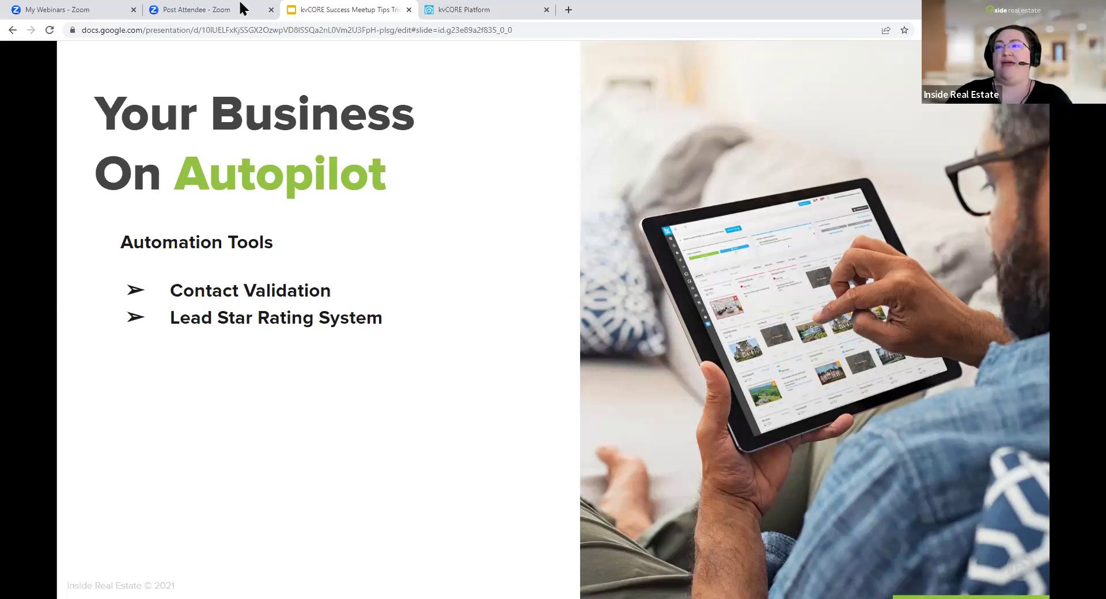
Return to kvCORE, close the contact record, and filter the Smart CRM contacts by Prospect status
click(469, 9)
key(Escape)
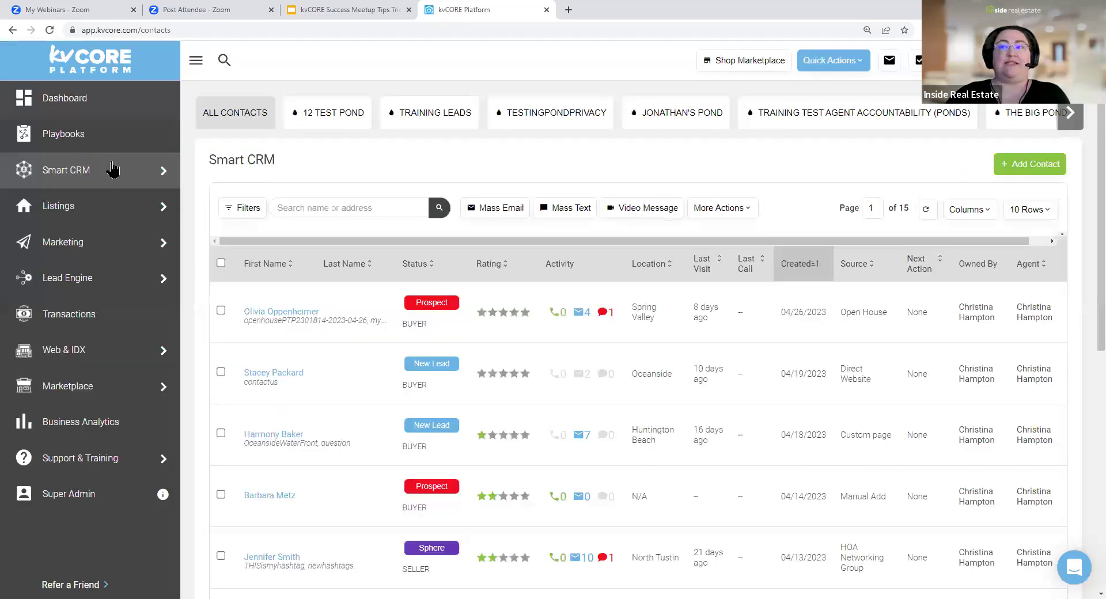
click(241, 208)
click(276, 287)
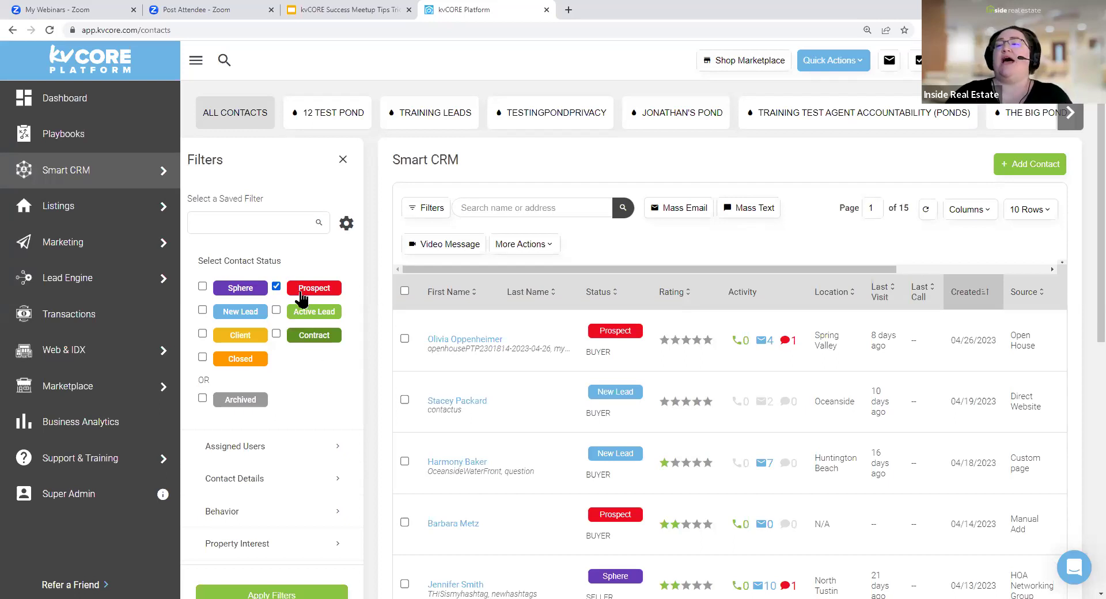
scroll(306, 355, down, 3)
click(271, 420)
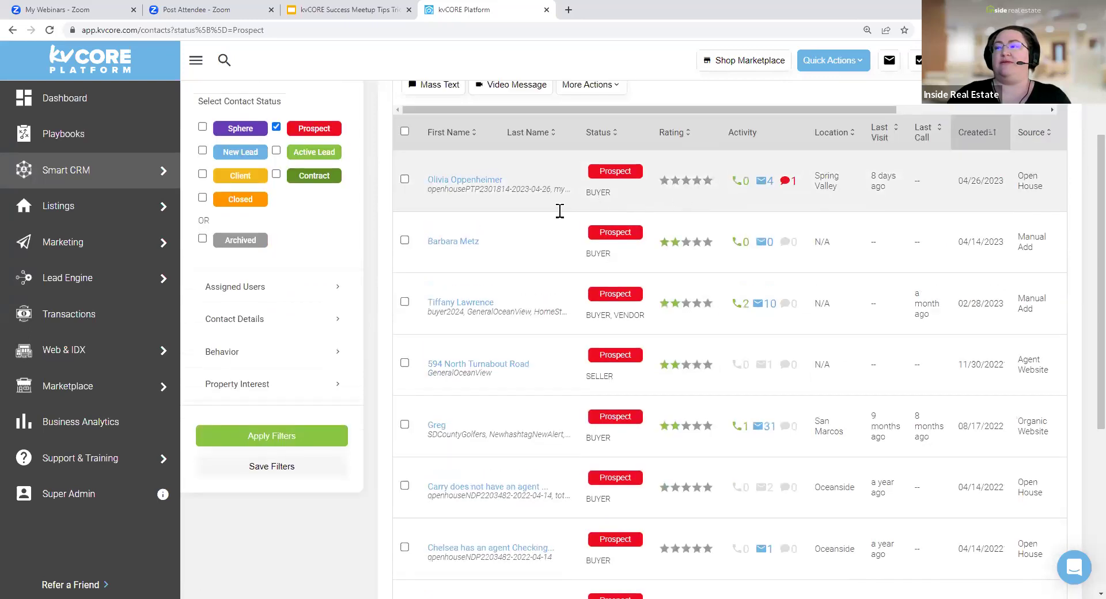
scroll(561, 209, up, 3)
click(343, 160)
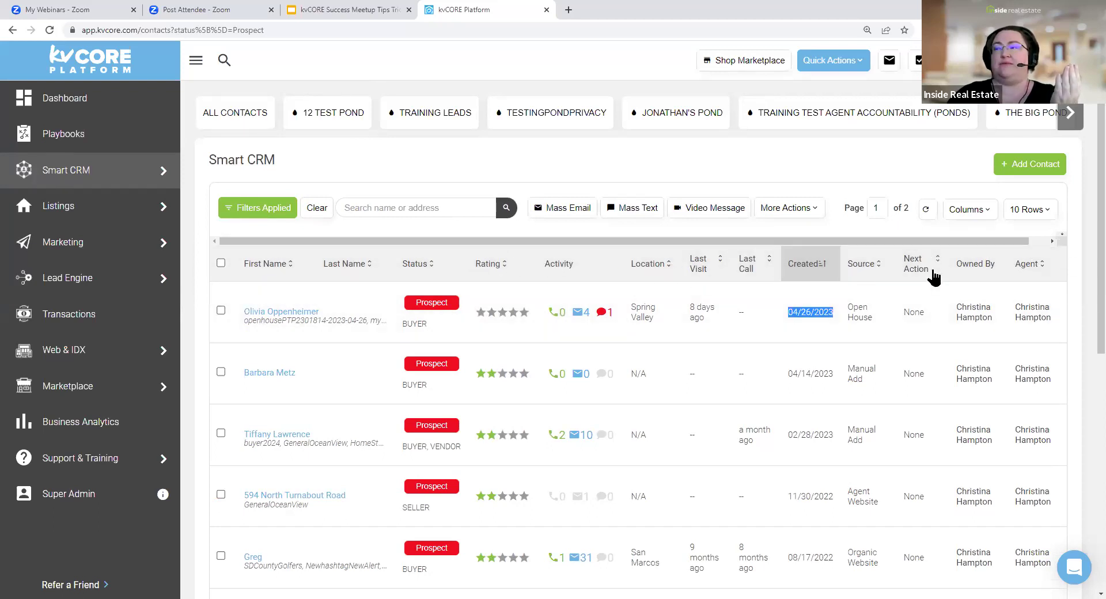
Sort the filtered prospects by highest rating and set the first contact's rating to four stars
click(499, 267)
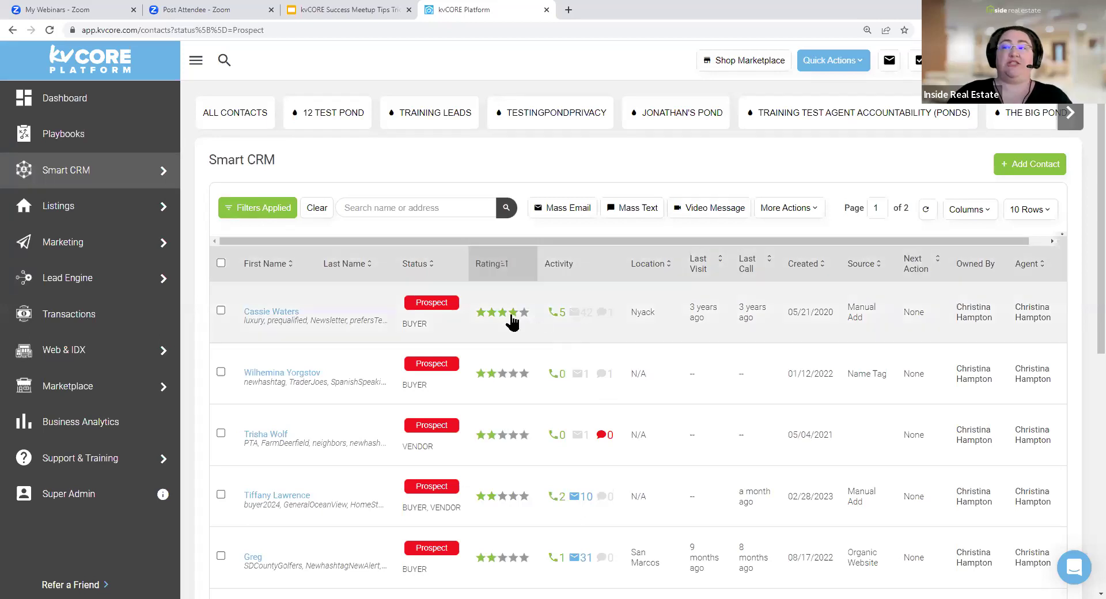
double_click(329, 321)
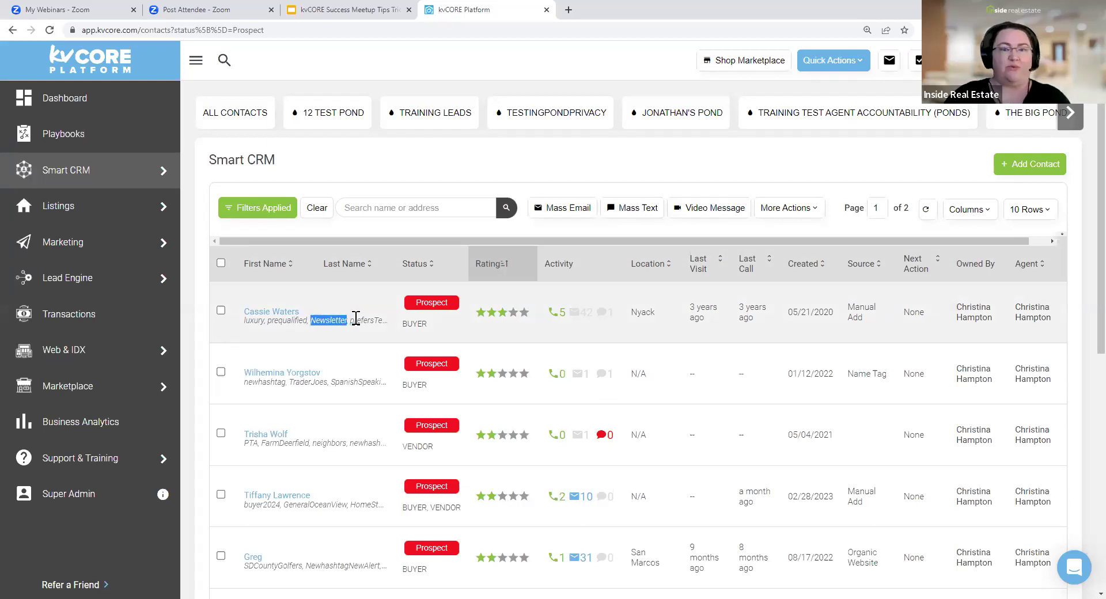
click(512, 320)
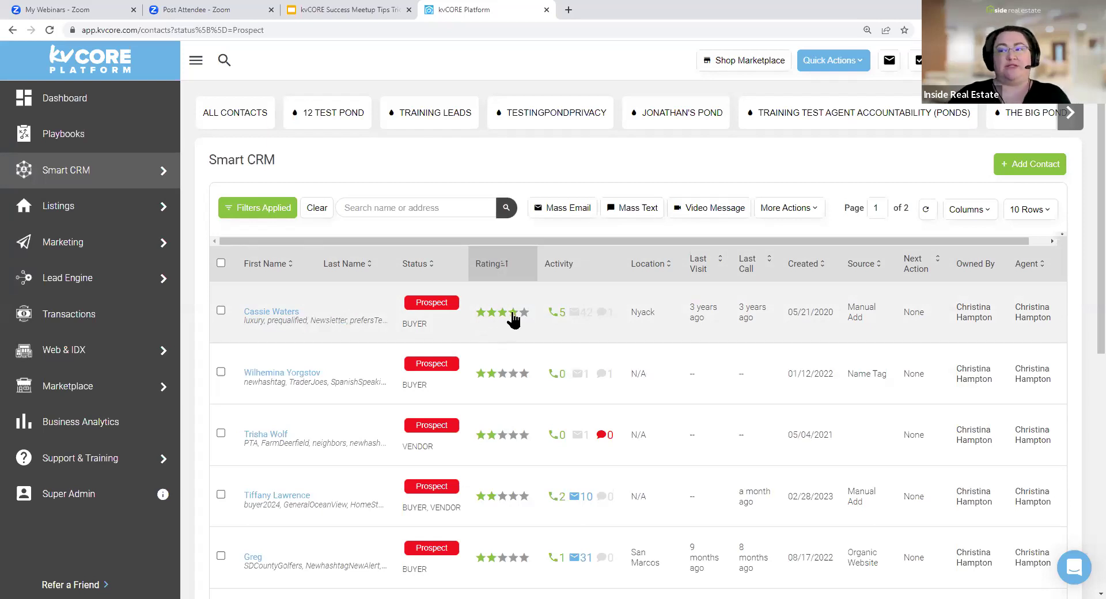
Change the first listed contact's status to Active Lead and proceed despite the Smart Campaign warning
click(432, 303)
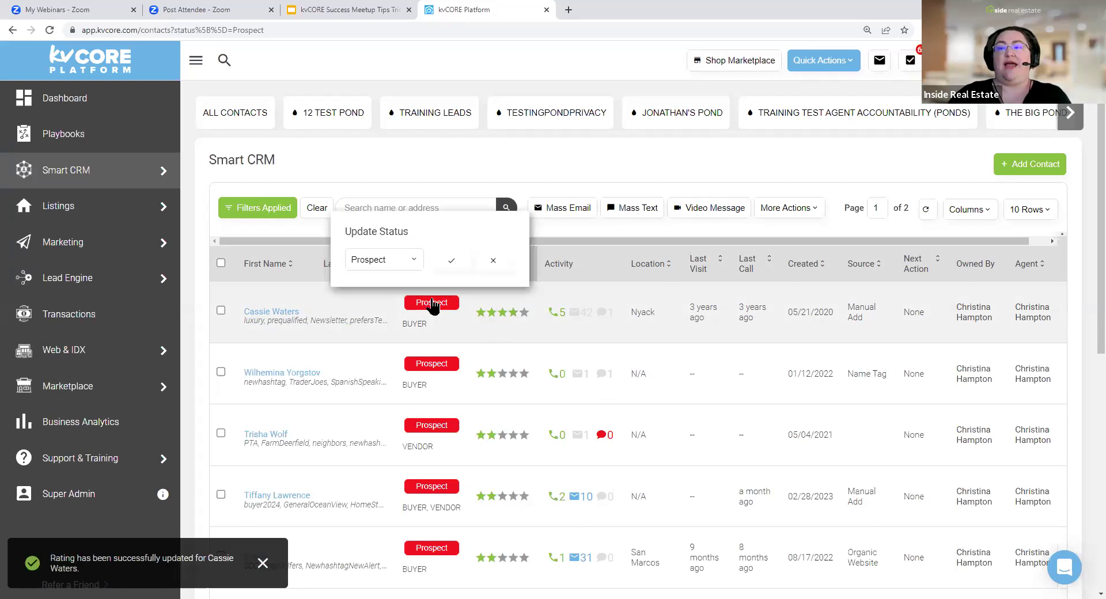
click(414, 262)
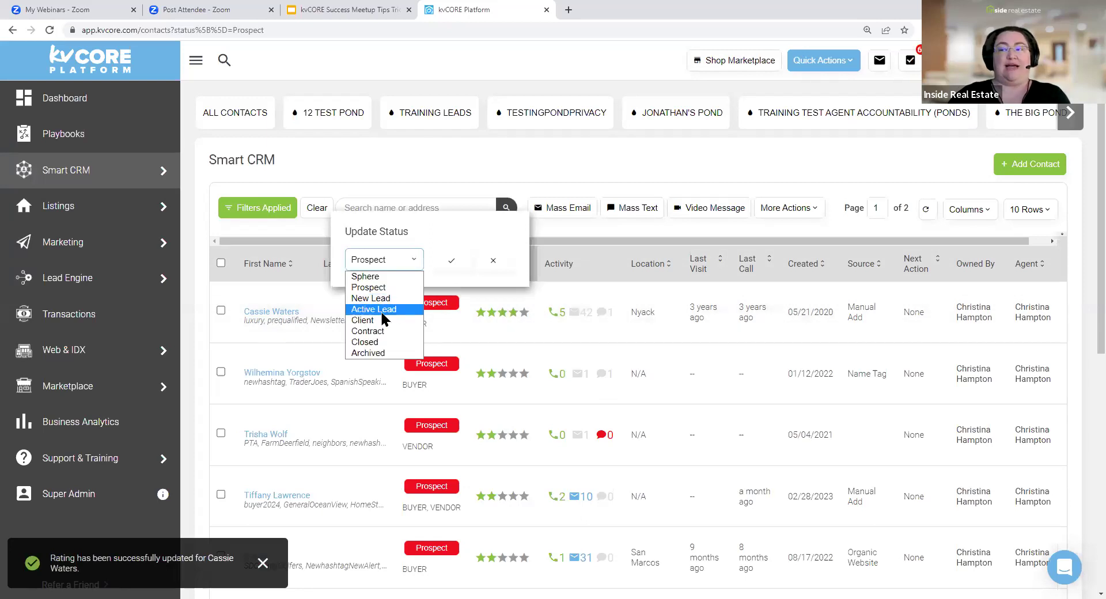
click(382, 312)
click(453, 262)
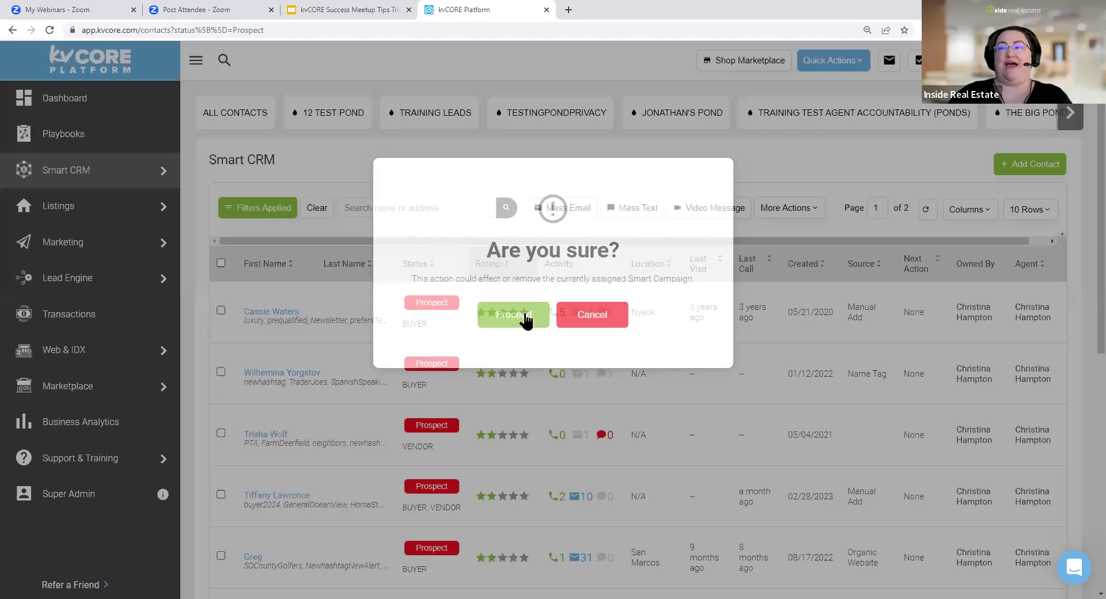
click(526, 320)
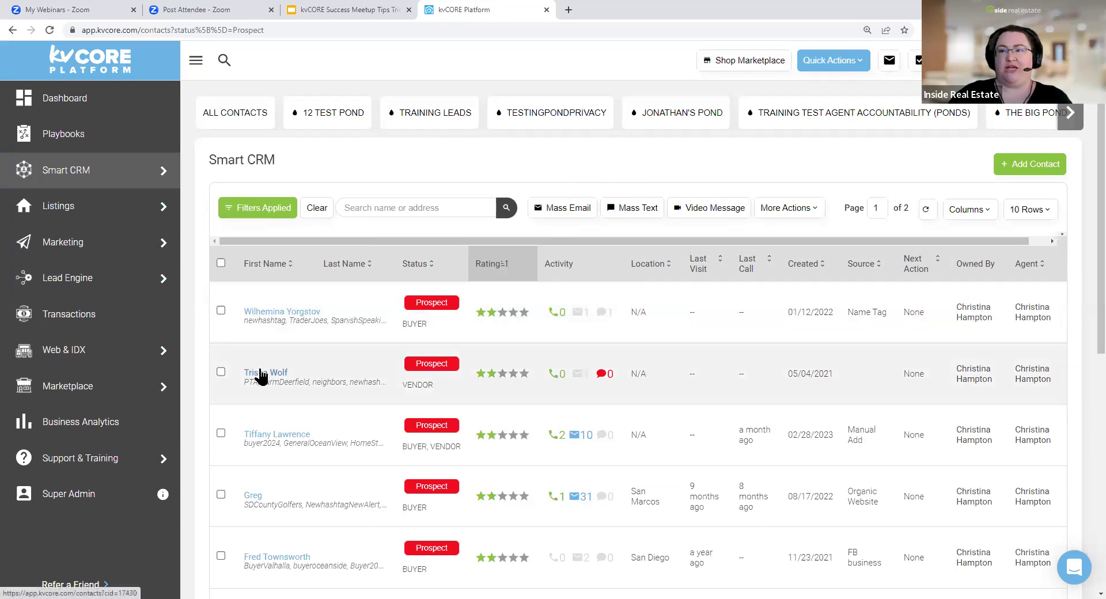
Open the prospect marked as Vendor with the PTA hashtag and examine the contact details, Insights summary and star rating
click(278, 359)
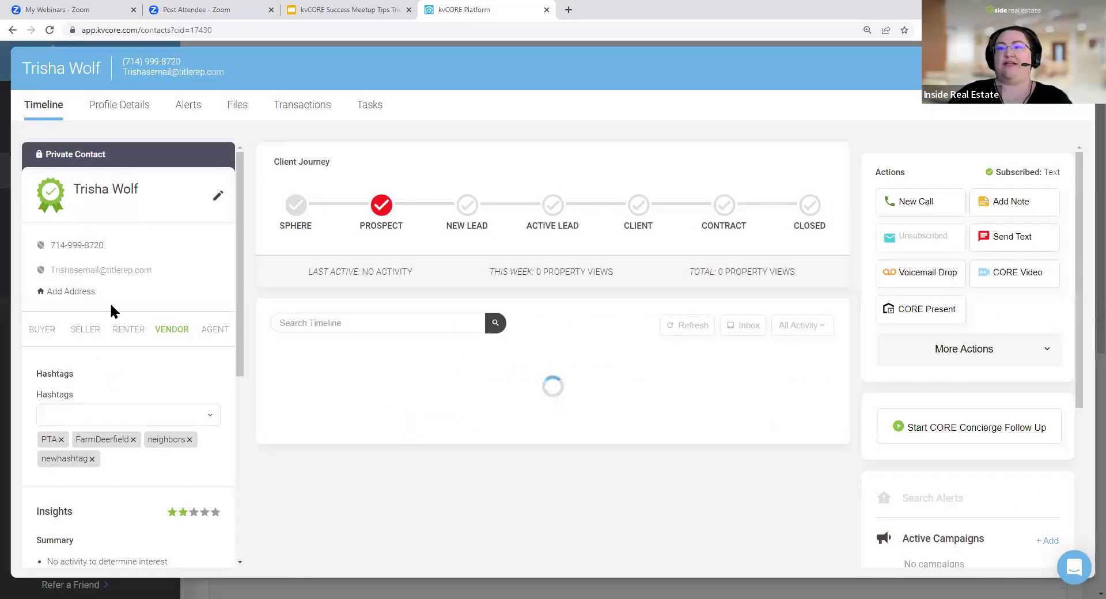
drag(33, 186, 164, 372)
click(168, 510)
scroll(155, 449, down, 2)
drag(35, 396, 123, 400)
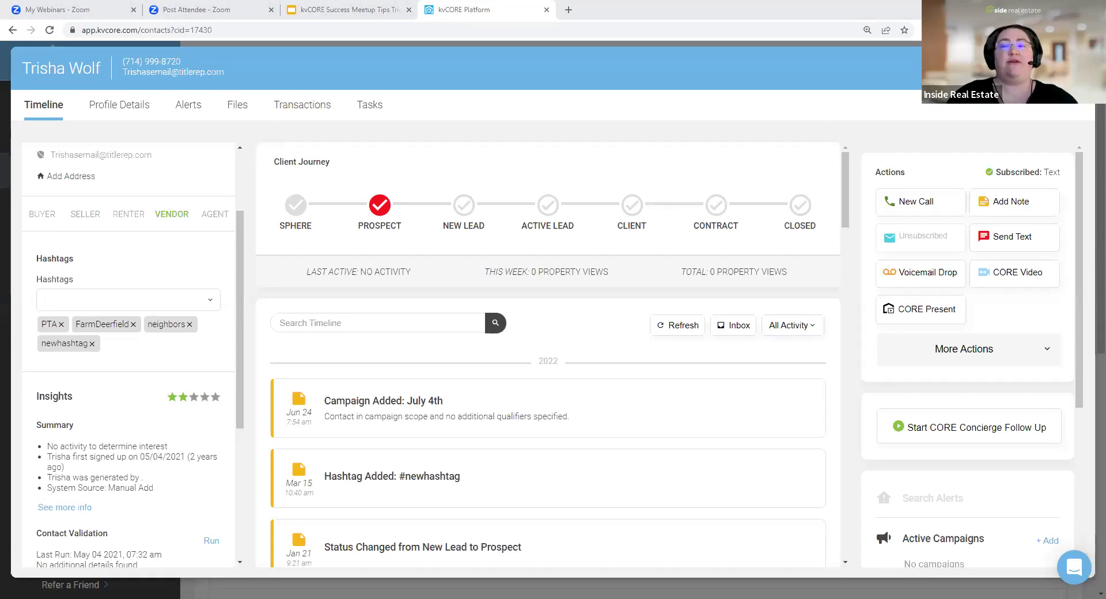
scroll(169, 294, up, 3)
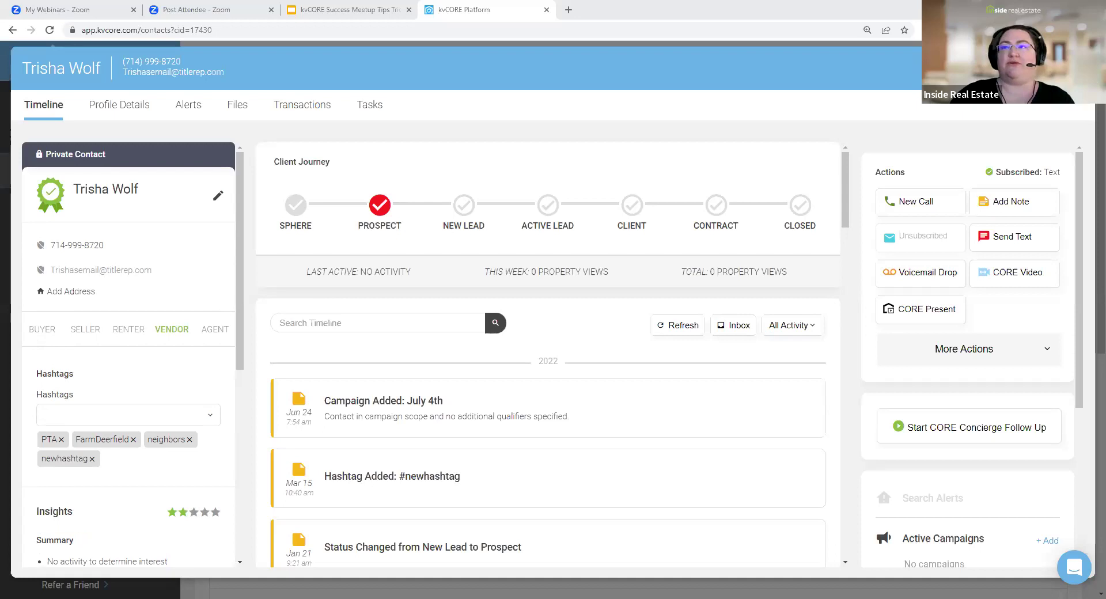
Reopen the kvCORE Lead Star Rating System help article at the automatic rating scenarios
key(ctrl+shift+t)
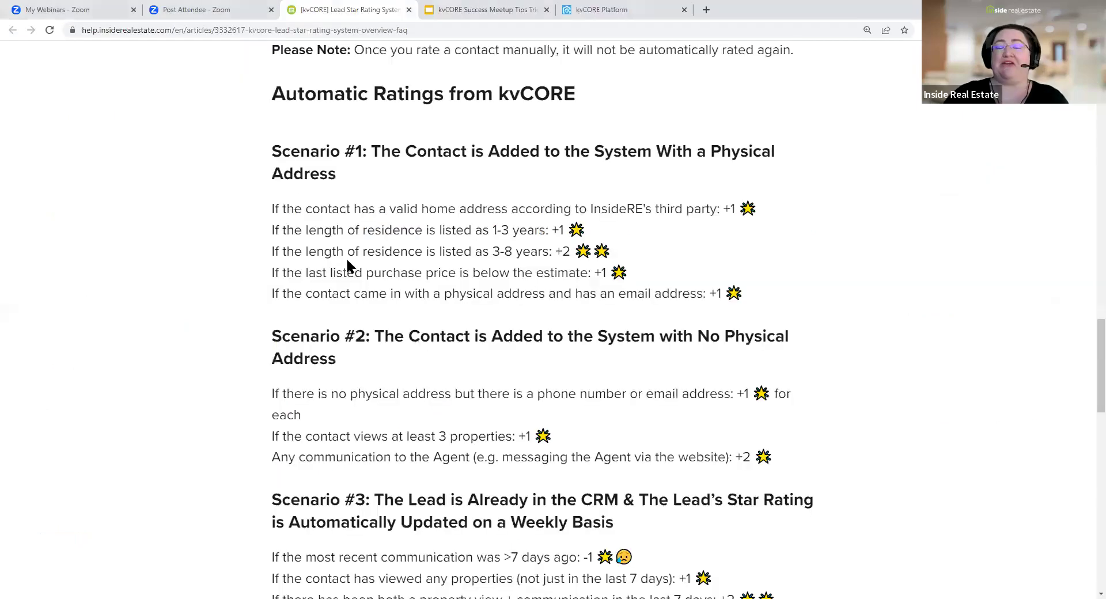
Highlight the residence length, purchase price and property view rules in automatic rating Scenarios 1 and 2
drag(271, 231, 566, 226)
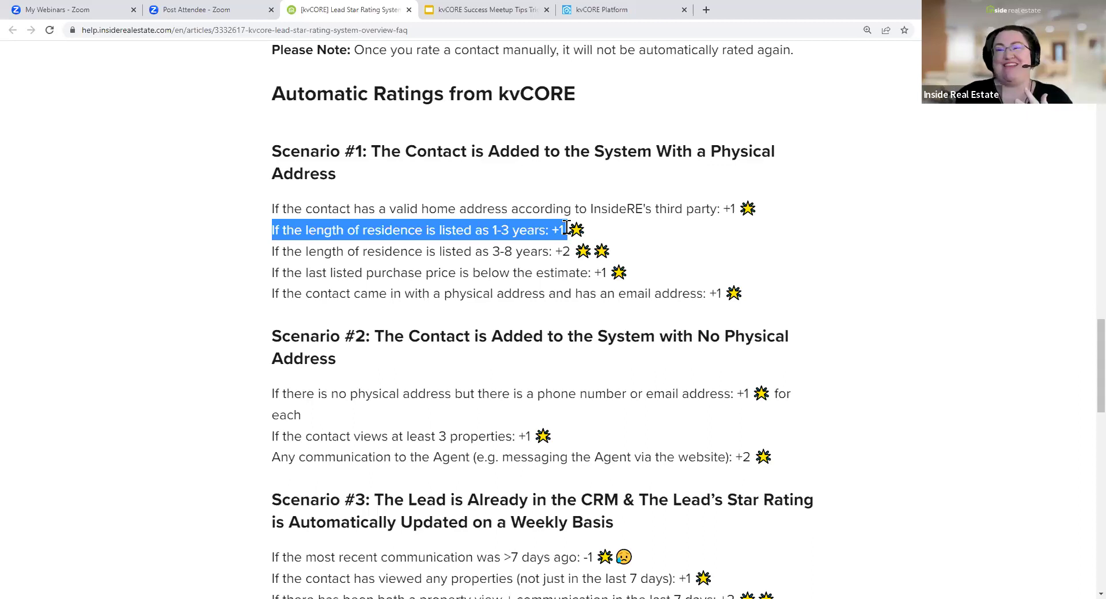
drag(491, 230, 567, 231)
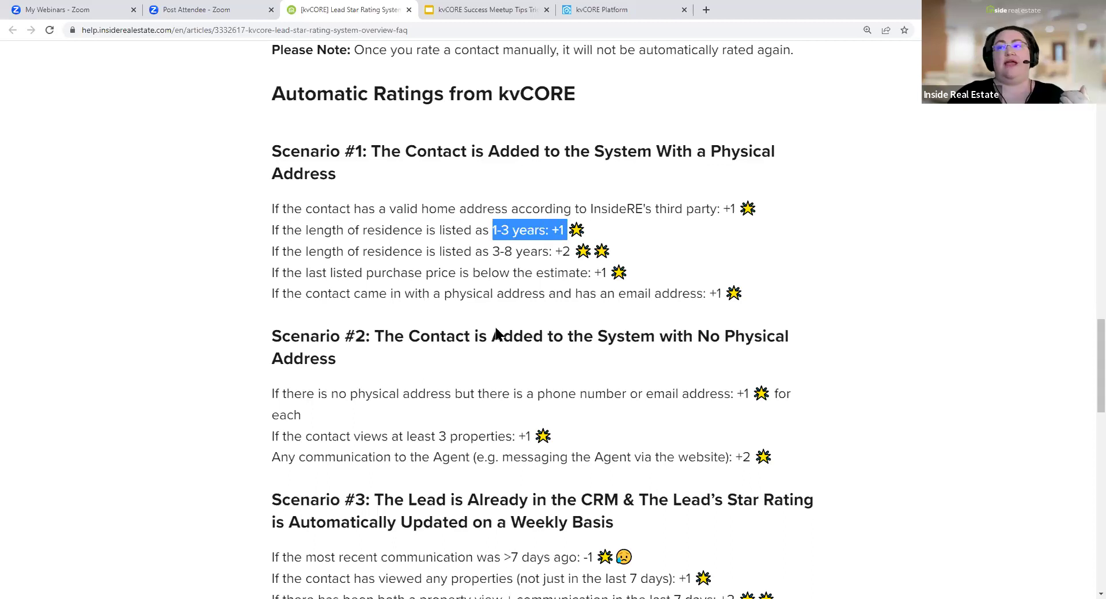
drag(492, 251, 570, 252)
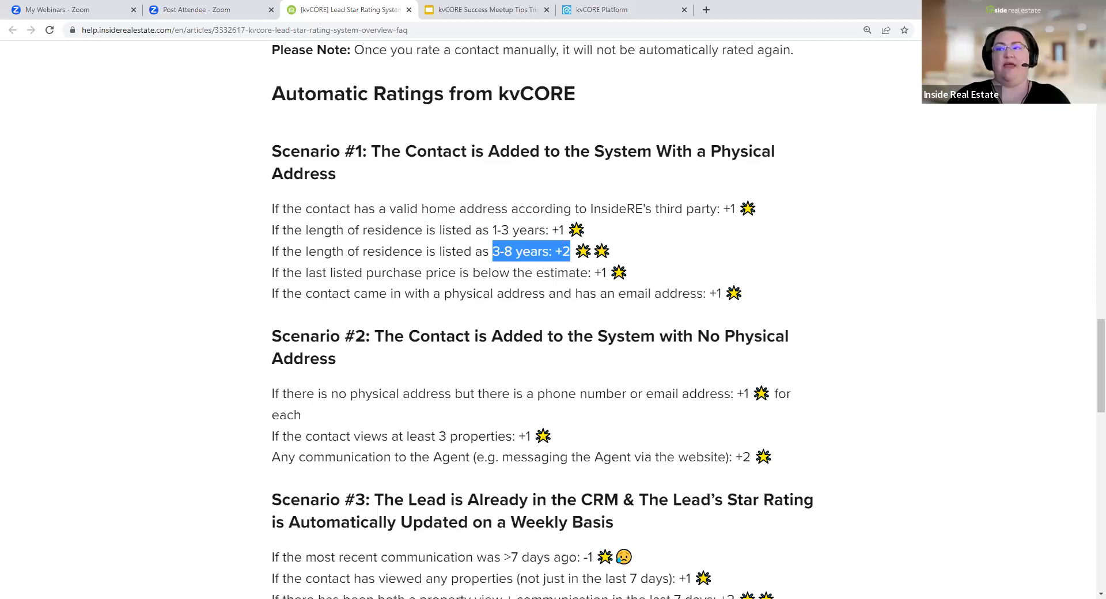
drag(269, 273, 606, 274)
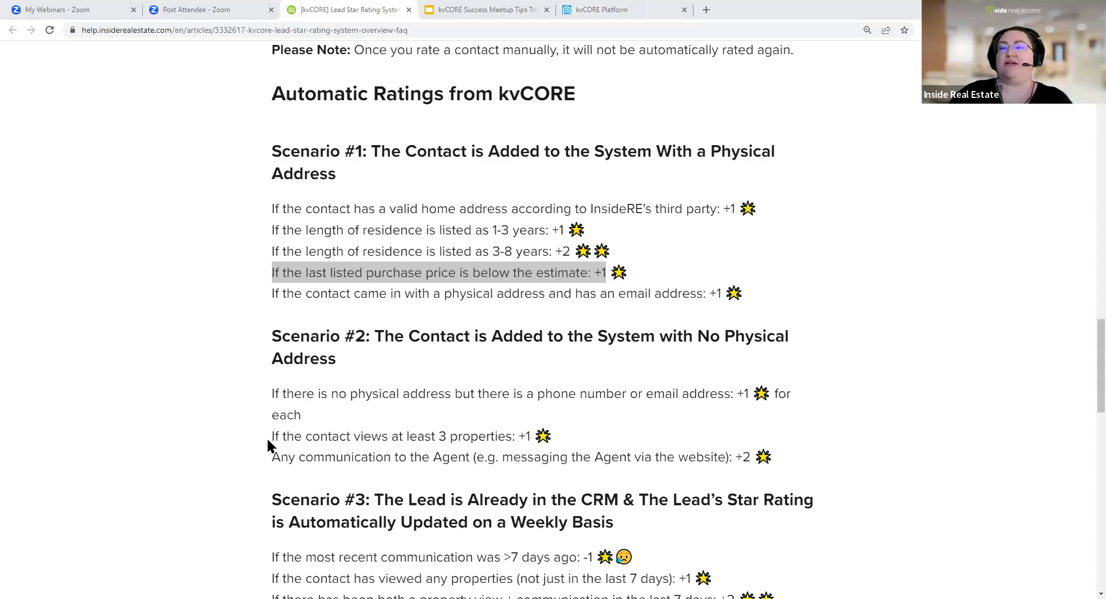
drag(271, 436, 530, 436)
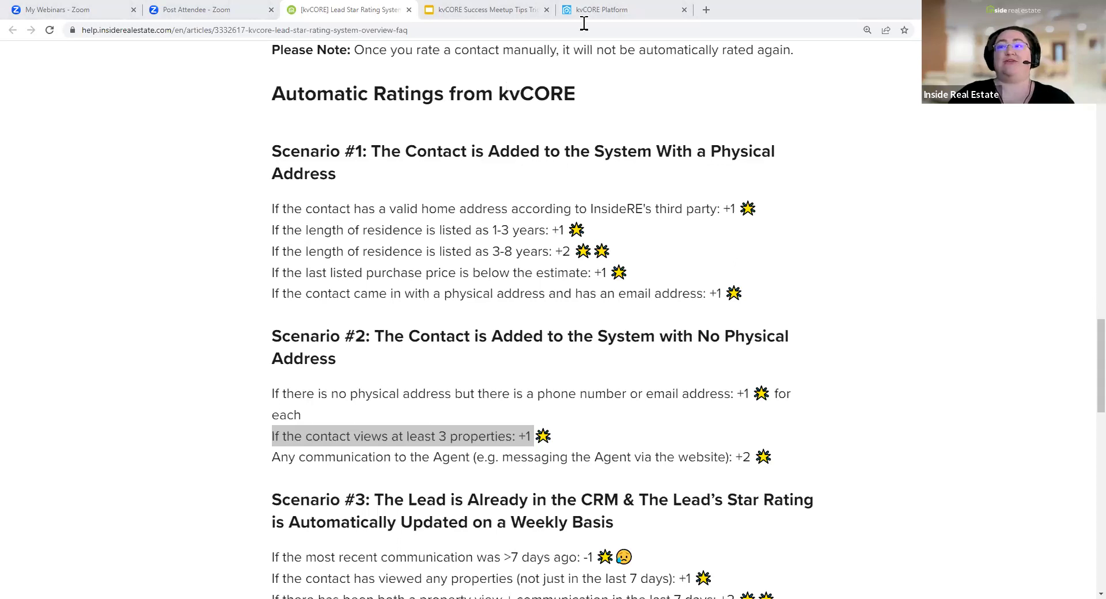
Switch to the kvCORE Smart CRM contacts, clear the applied filters and open the filter options
click(628, 10)
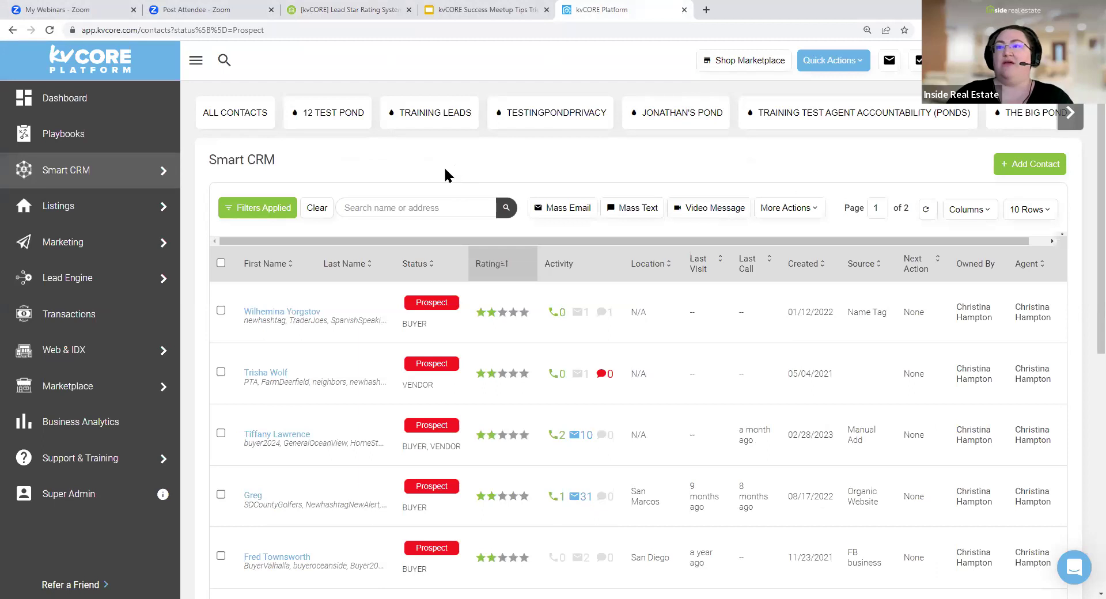
click(317, 207)
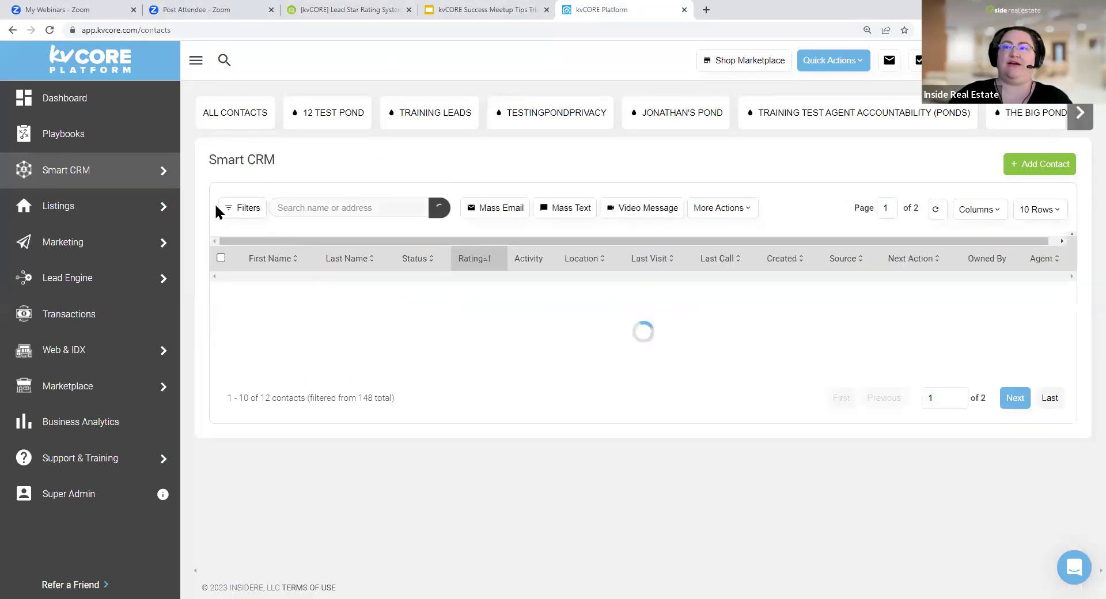
click(229, 208)
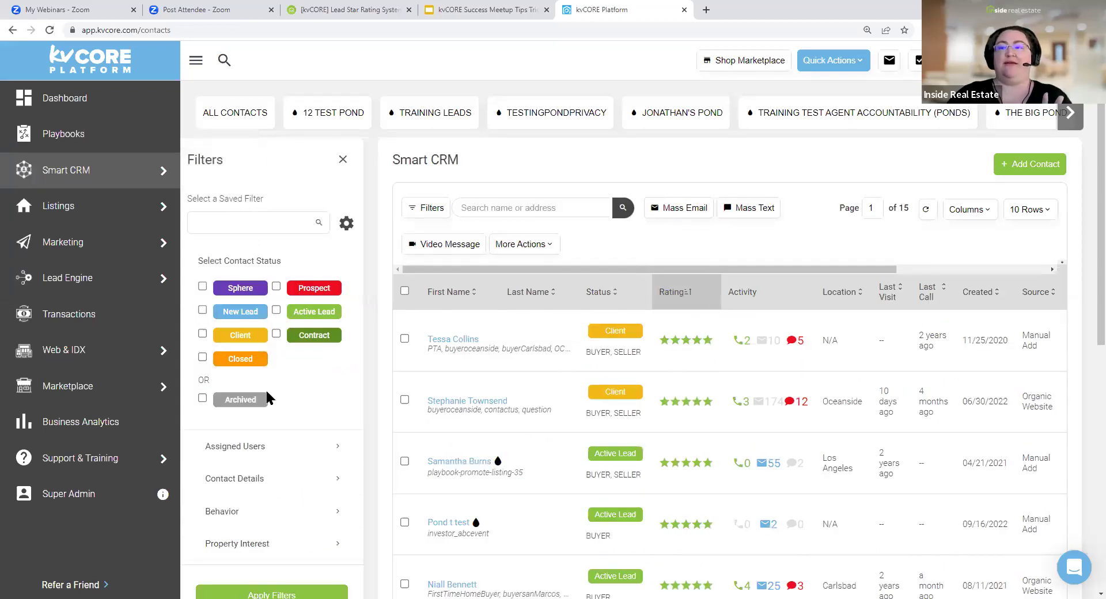
Expand the Contact Details filters and locate the Rating filter
drag(195, 478, 269, 476)
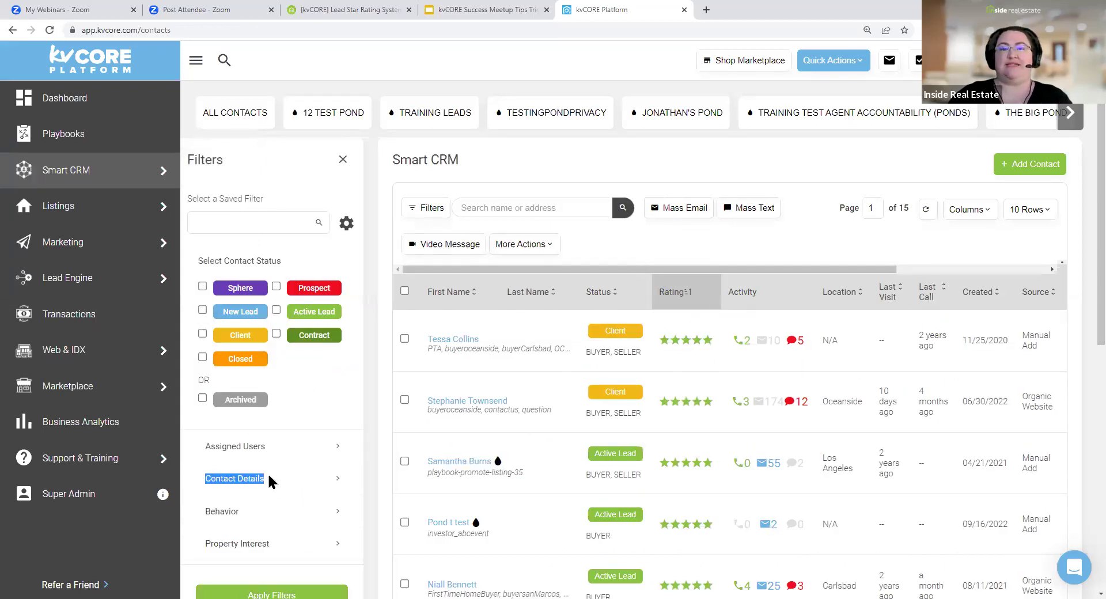
click(271, 482)
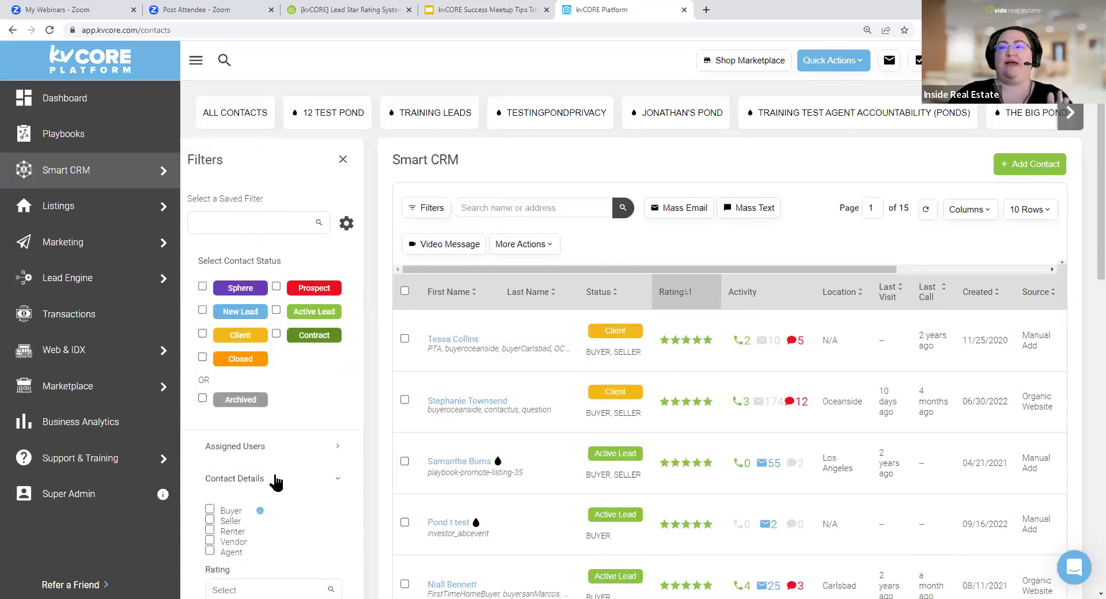
scroll(276, 481, down, 2)
scroll(279, 481, down, 4)
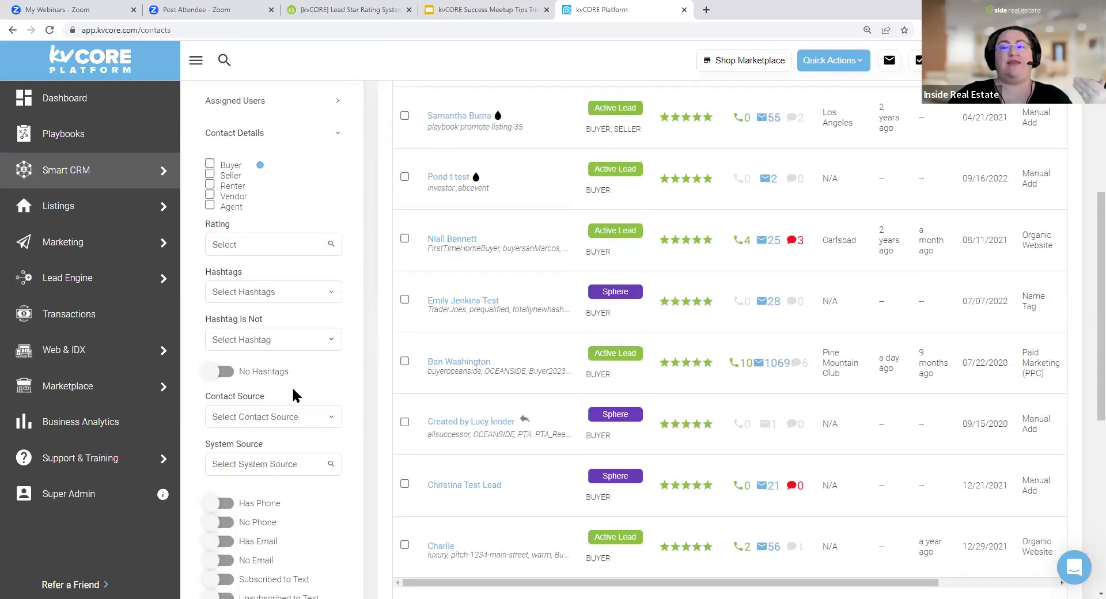
scroll(224, 322, up, 3)
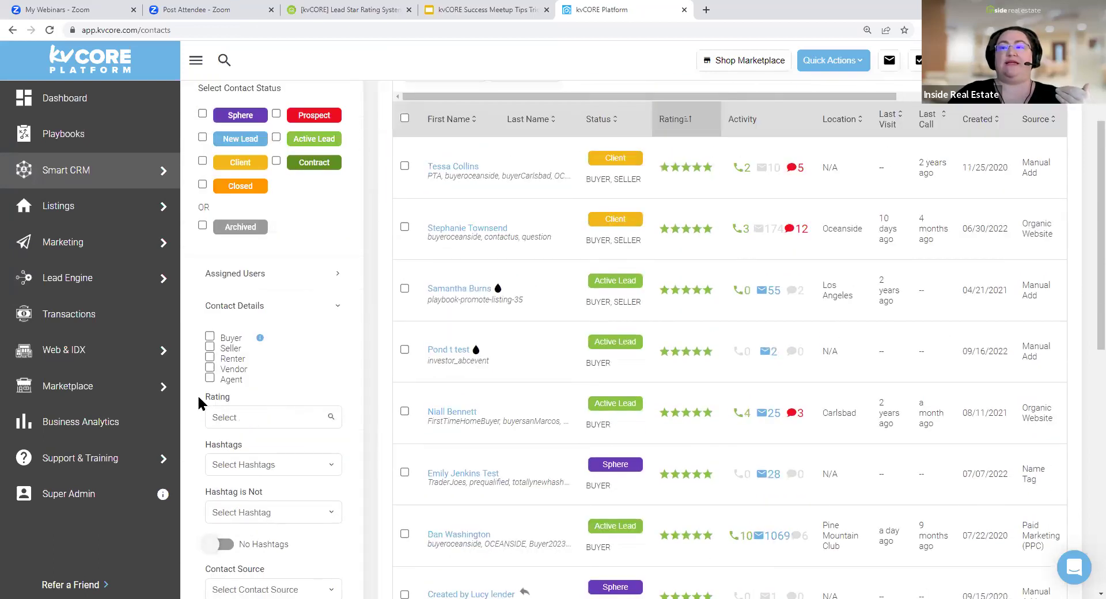
click(219, 314)
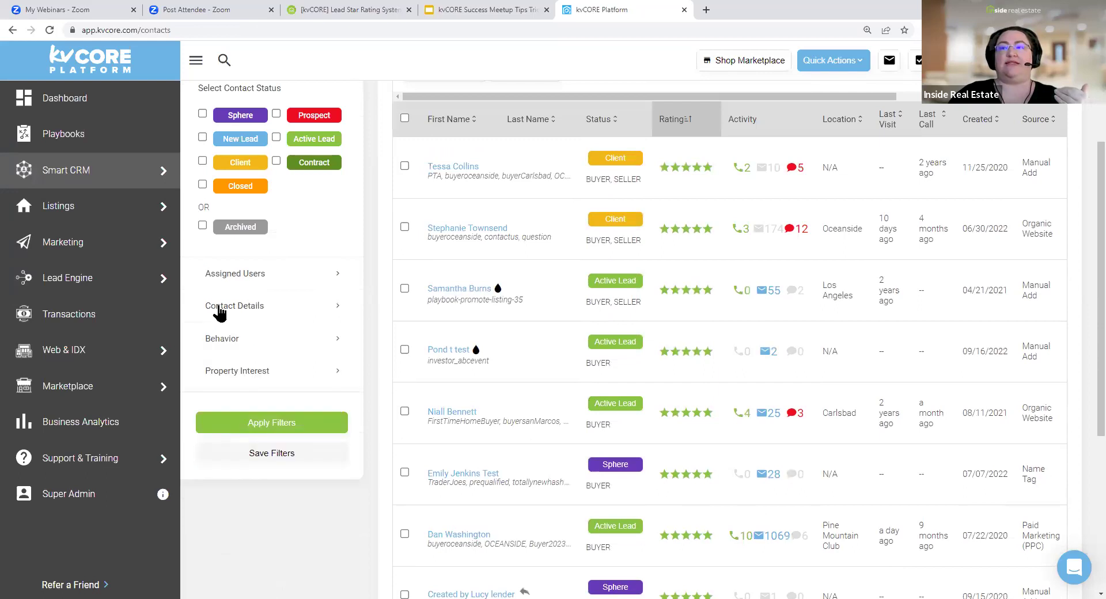
click(219, 314)
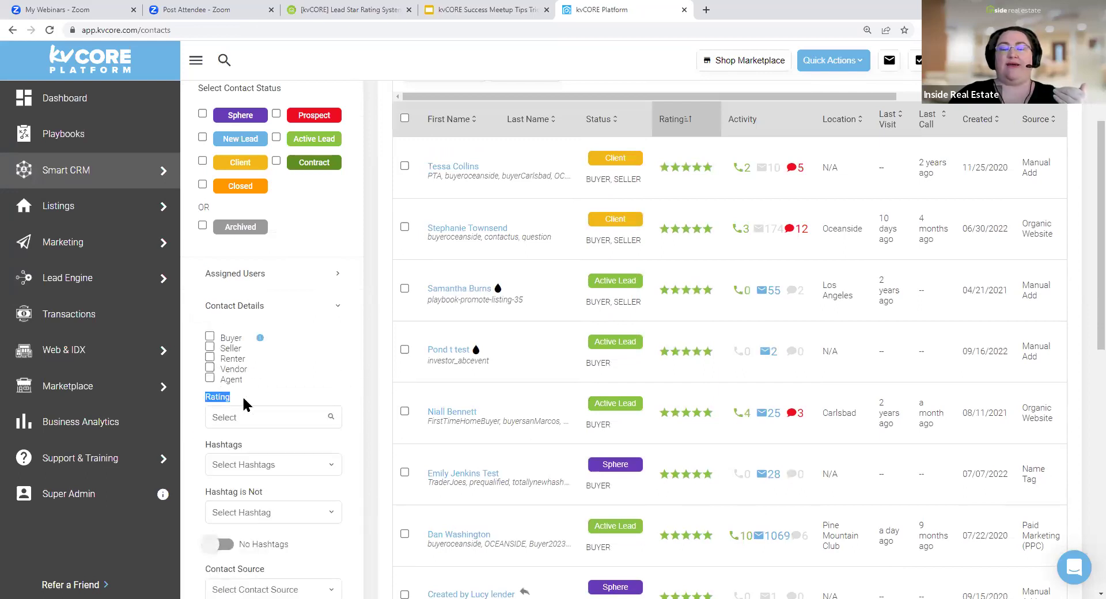
Filter the contacts by a rating of five and apply the filter
click(262, 416)
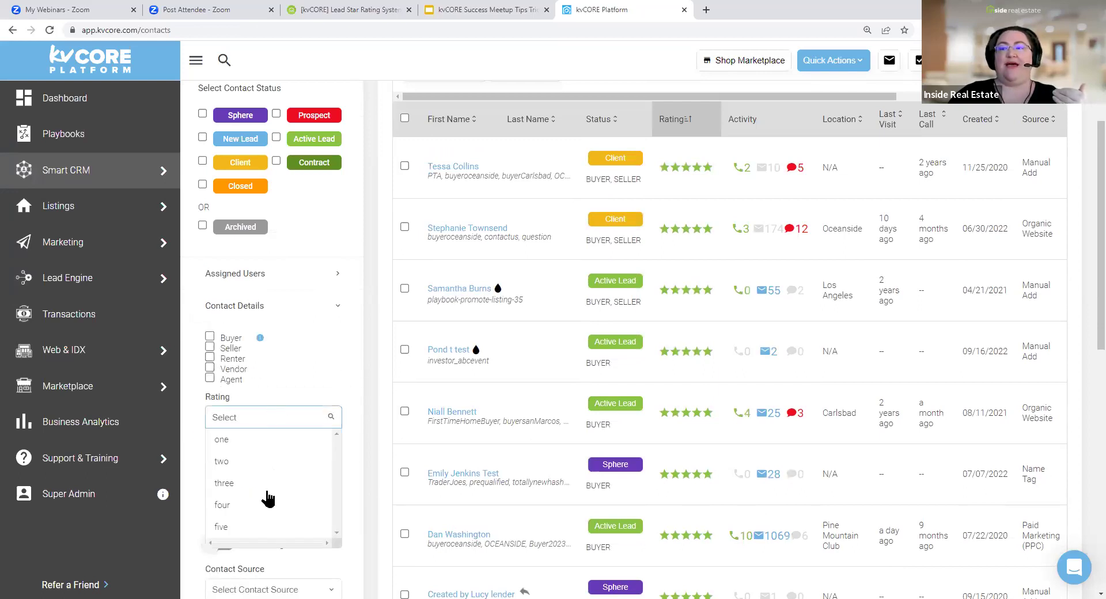
click(249, 532)
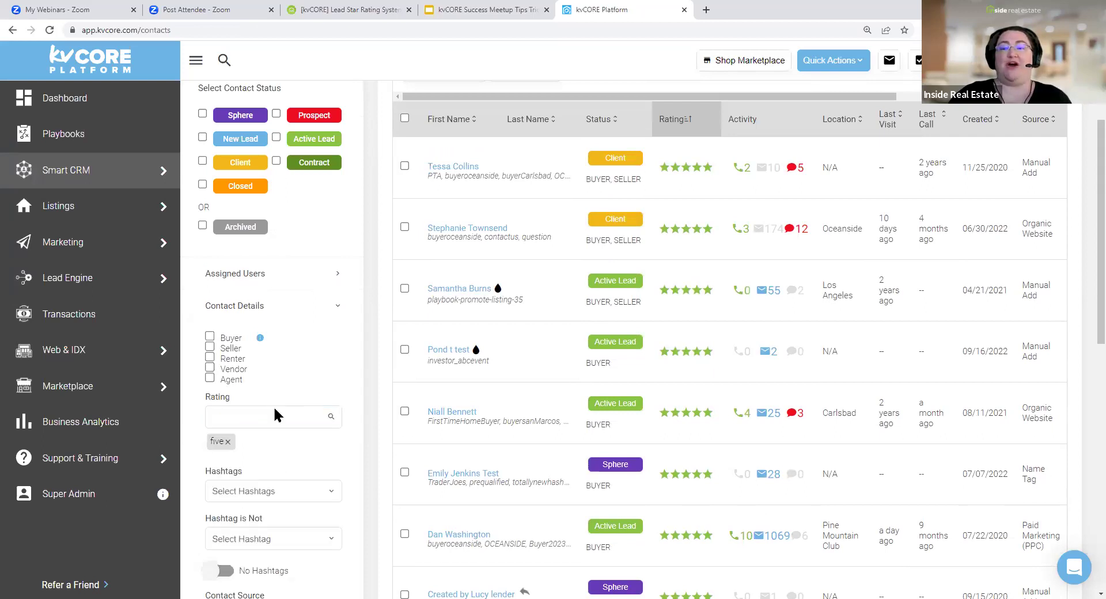
scroll(273, 415, down, 10)
click(271, 519)
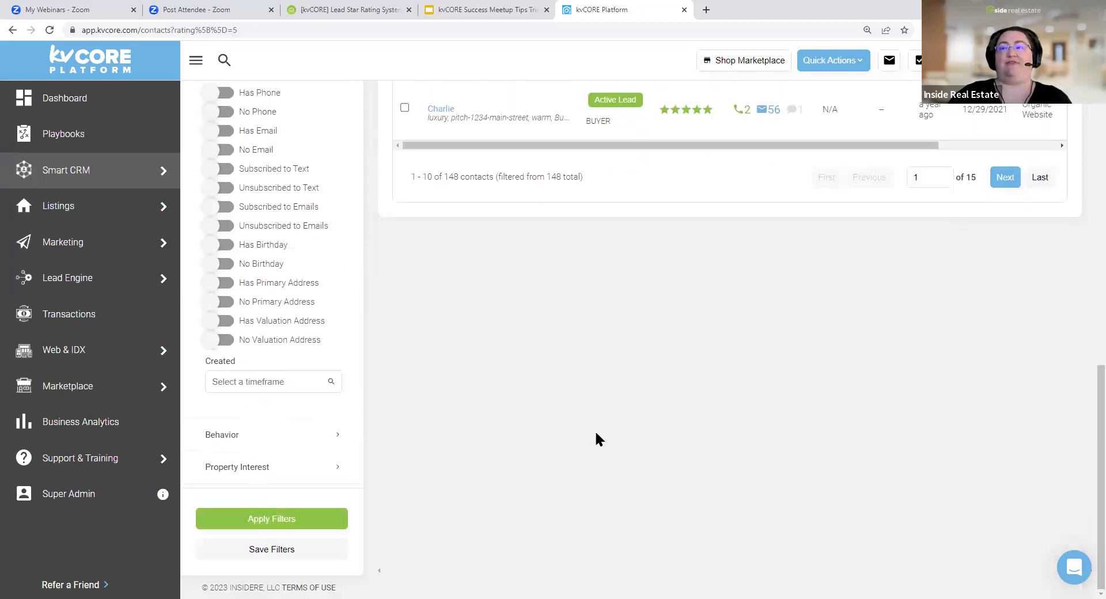
scroll(594, 414, up, 10)
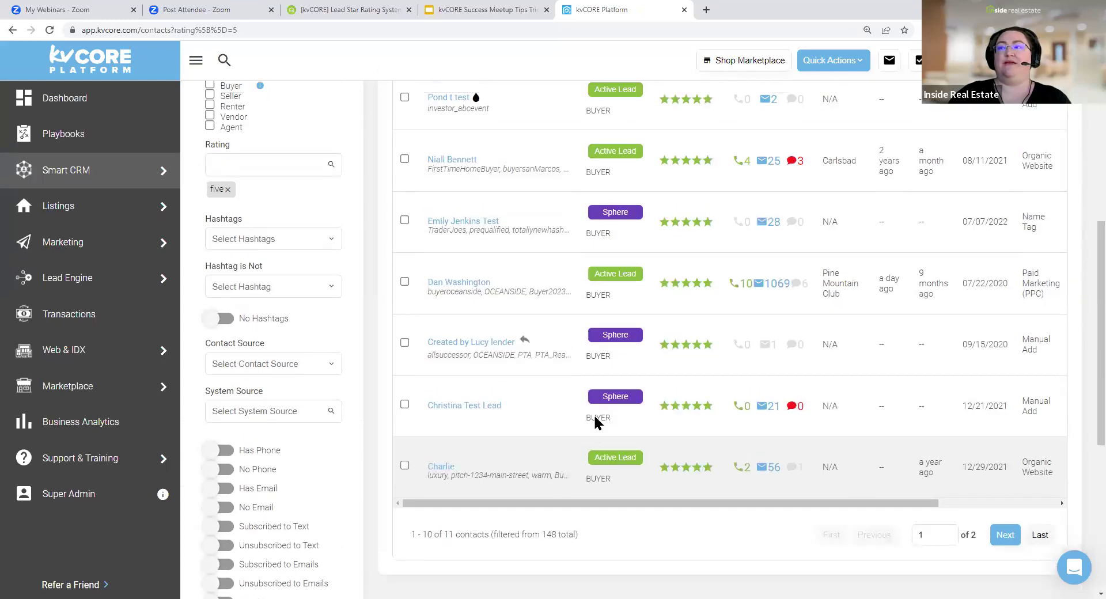
Examine the five-star contacts, including the status and rating of the Sphere contact with the TraderJoes hashtag
drag(508, 196, 439, 128)
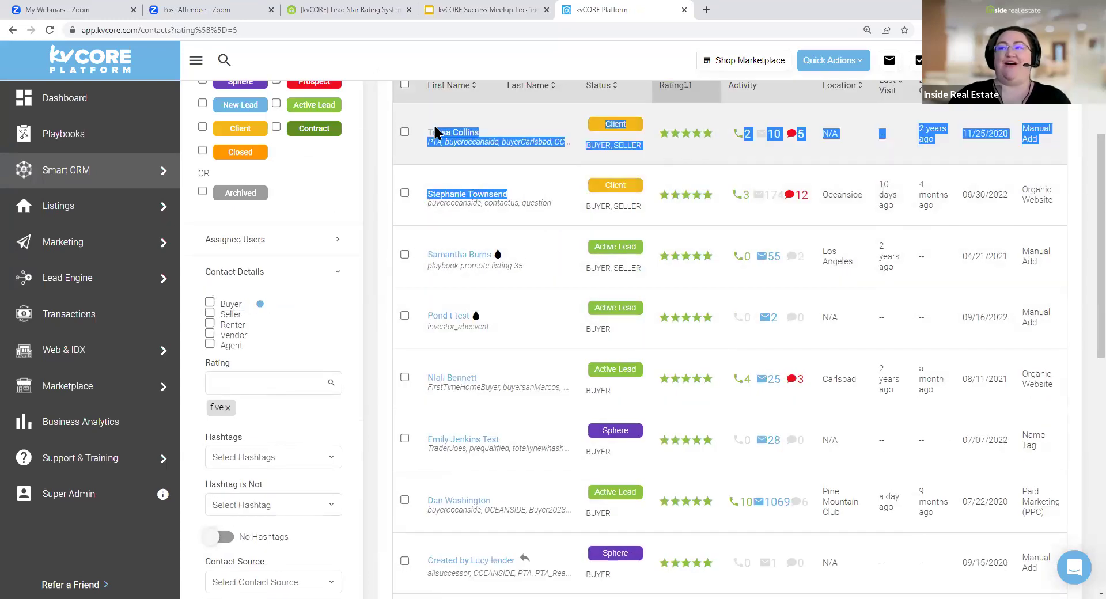
click(543, 182)
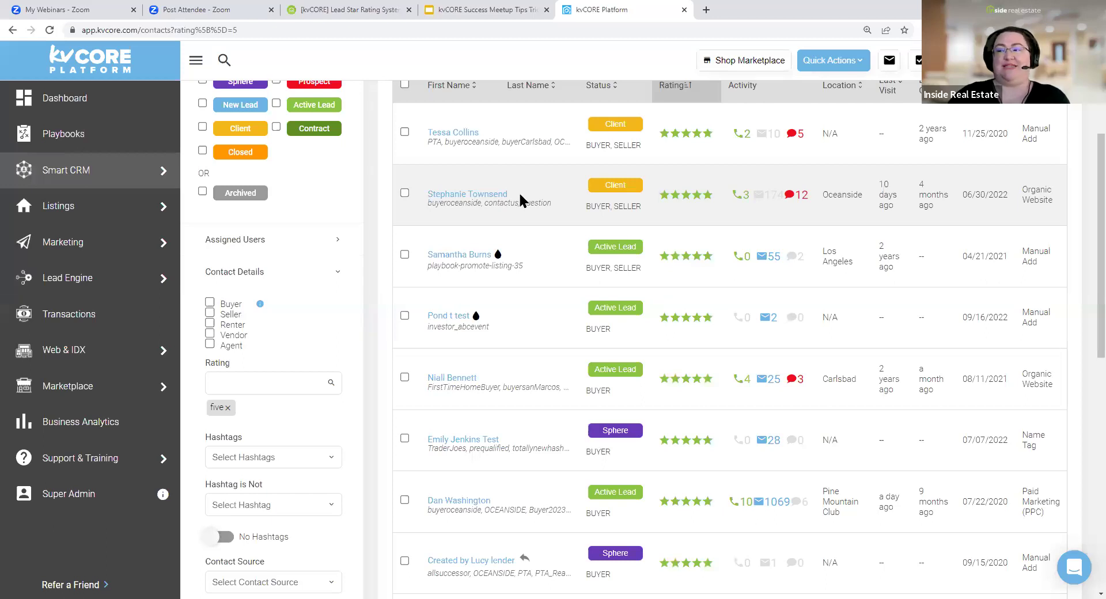
scroll(517, 191, down, 4)
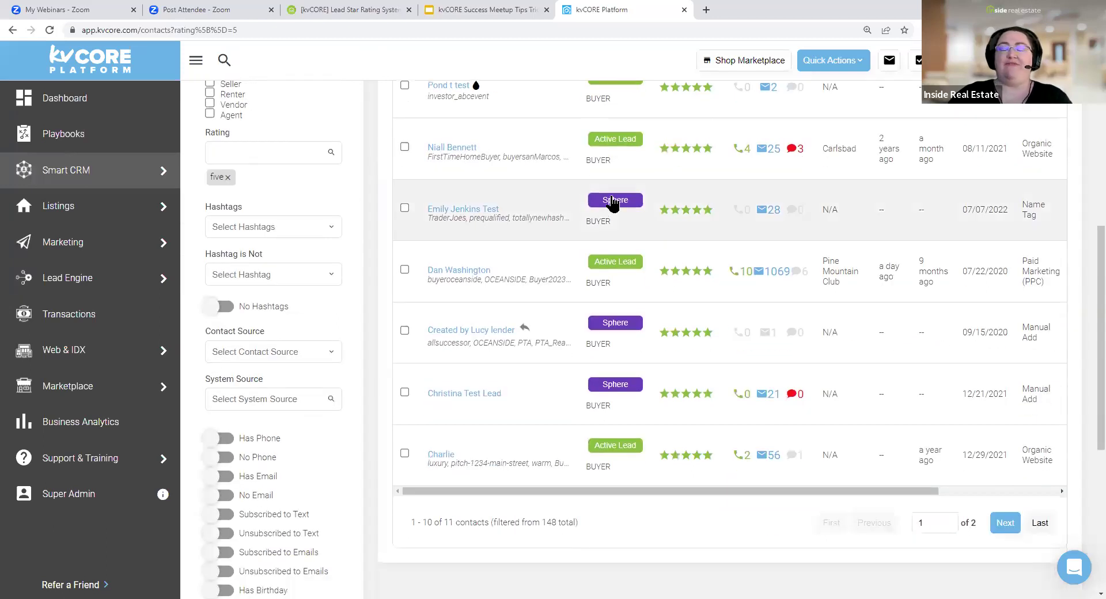
click(613, 202)
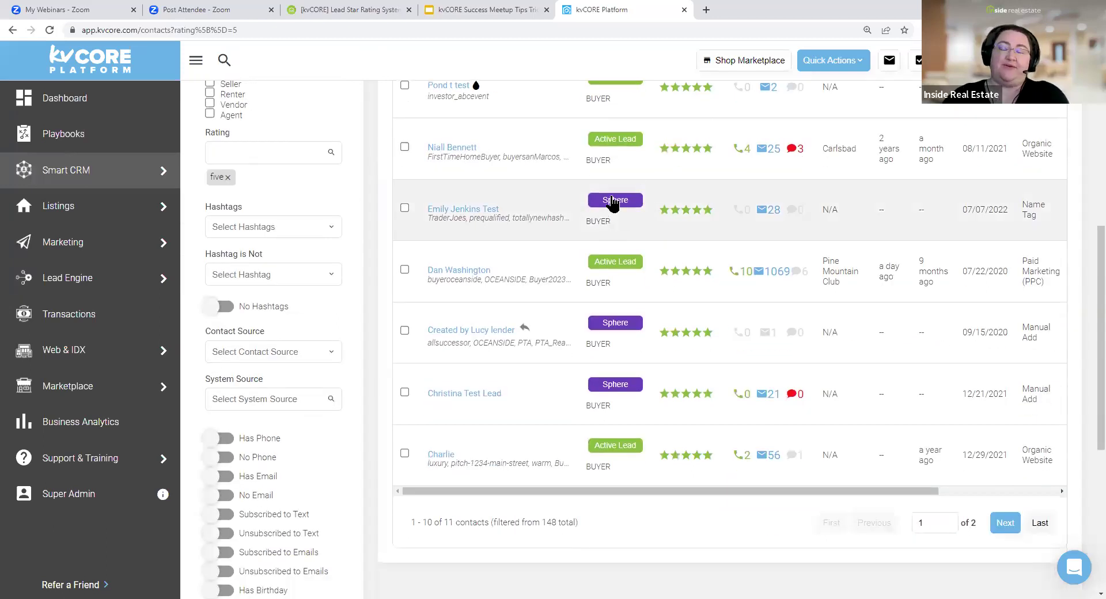
click(709, 211)
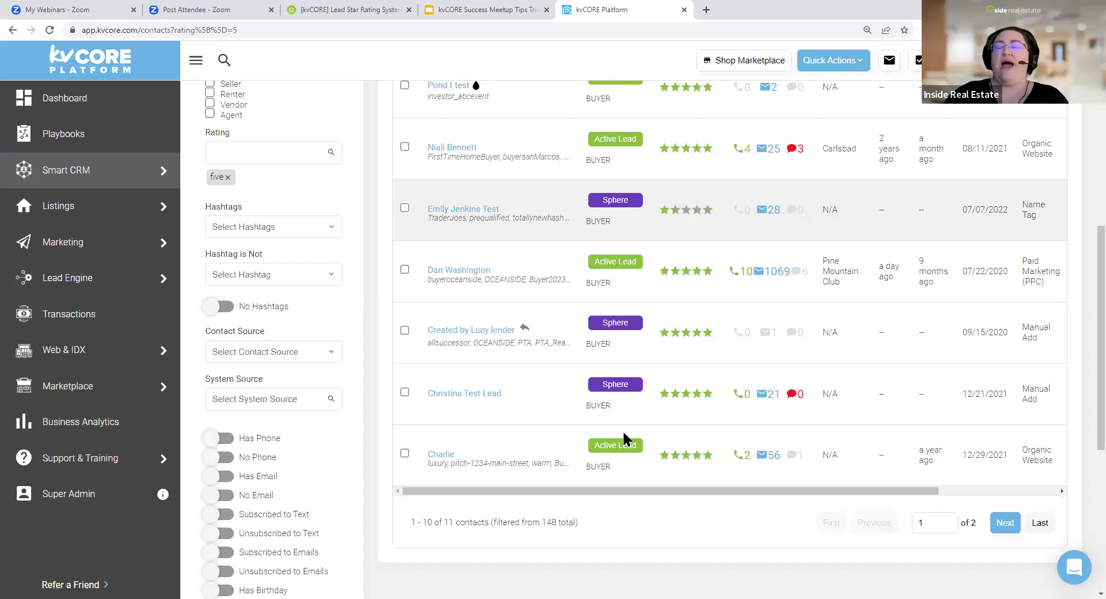
double_click(655, 522)
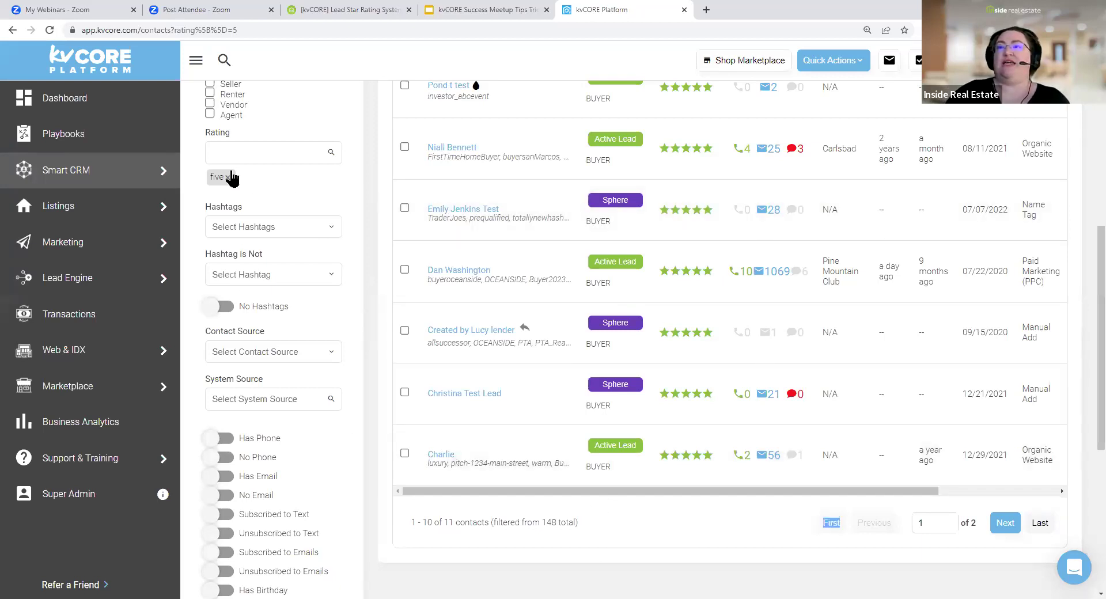
Add four and three to the Rating filter alongside five
scroll(255, 171, up, 5)
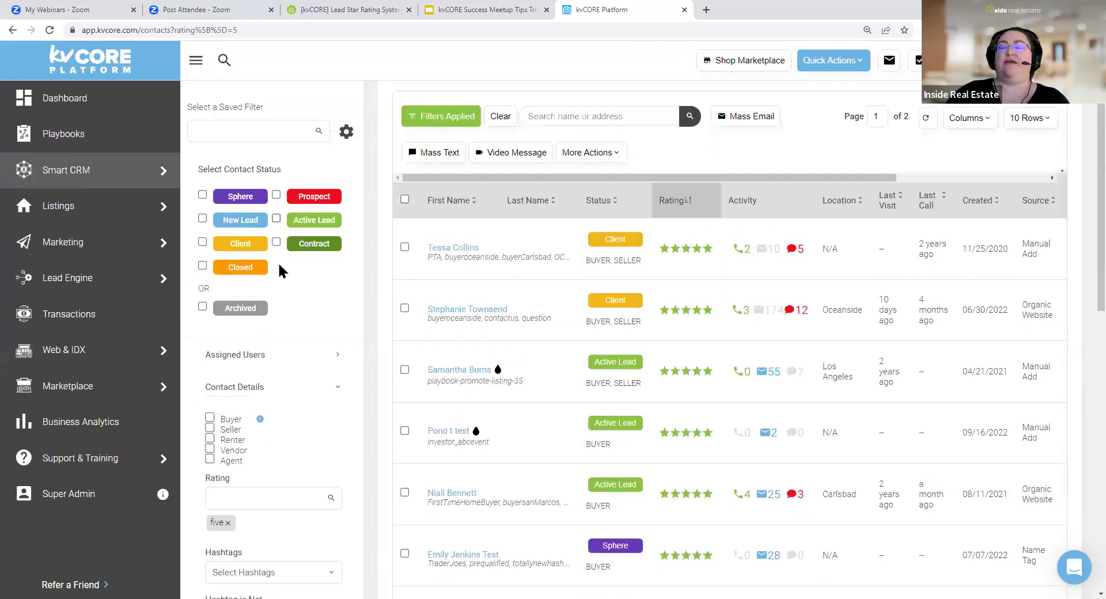
scroll(267, 407, down, 2)
click(271, 378)
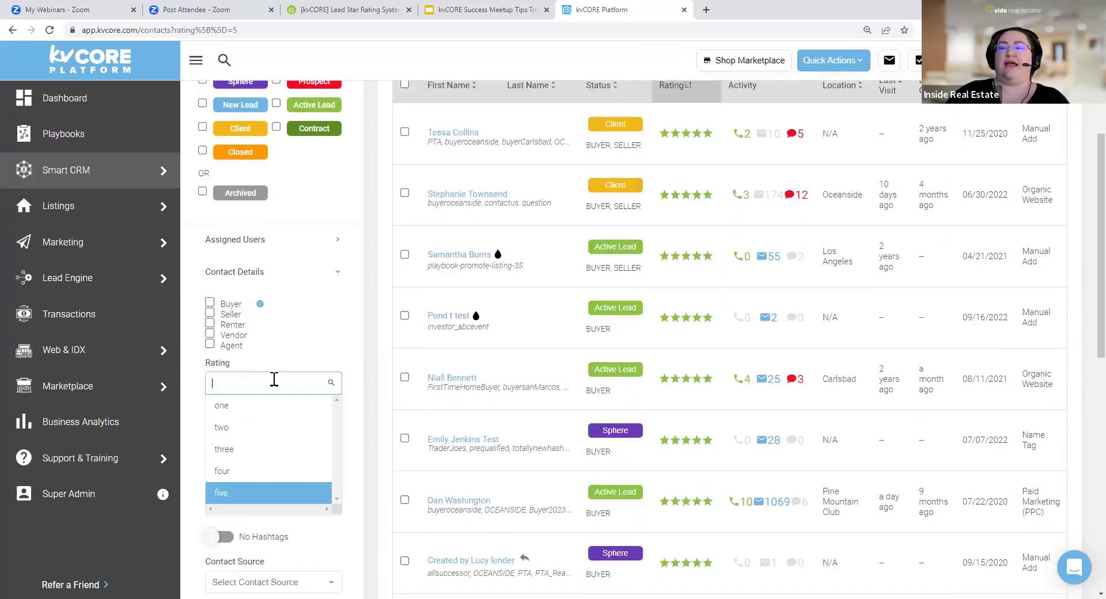
click(251, 476)
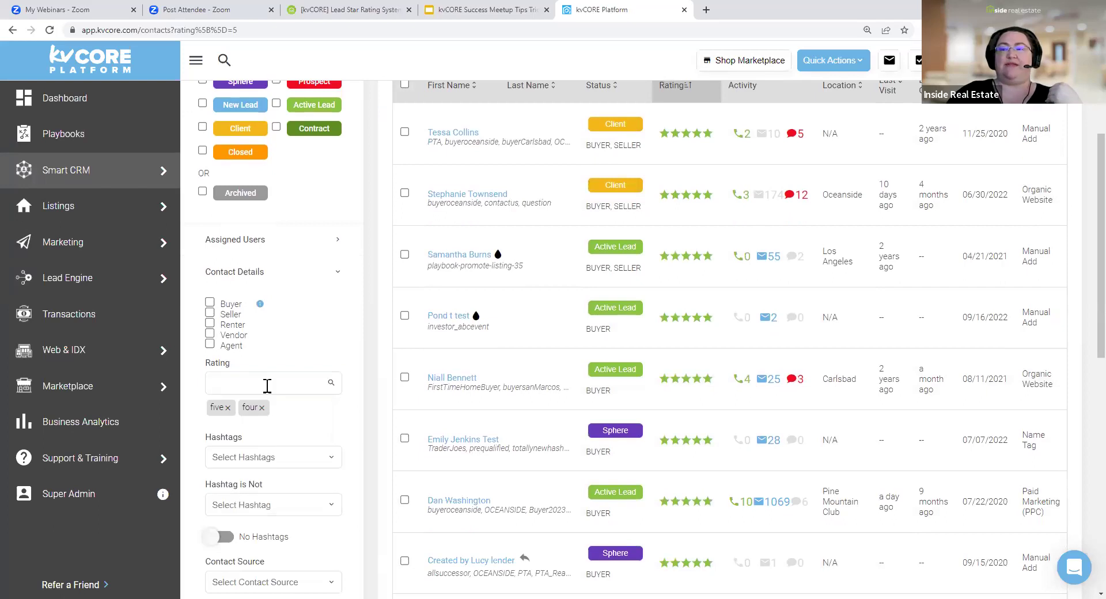
click(279, 382)
click(292, 448)
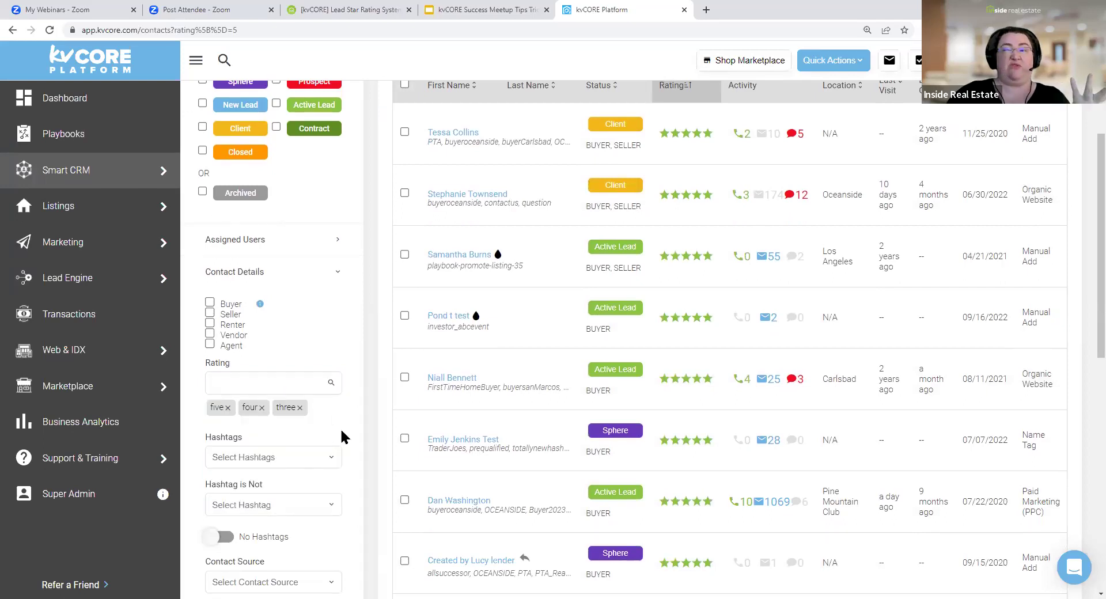
Include the Prospect, New Lead and Active Lead statuses in the filter, apply it and review the filtered contacts
scroll(333, 279, up, 1)
click(276, 138)
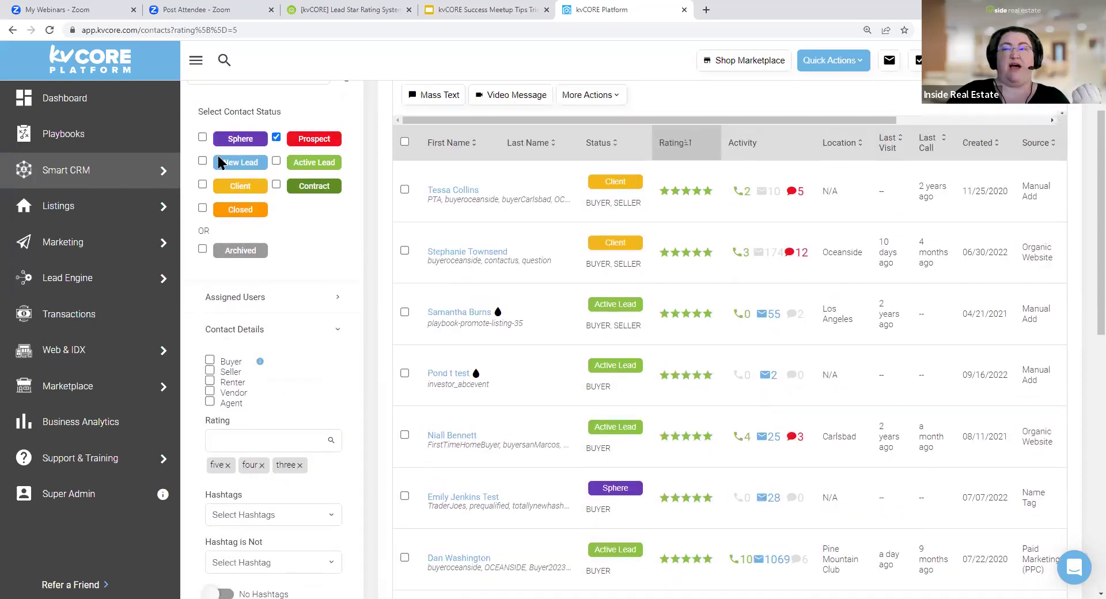
click(202, 161)
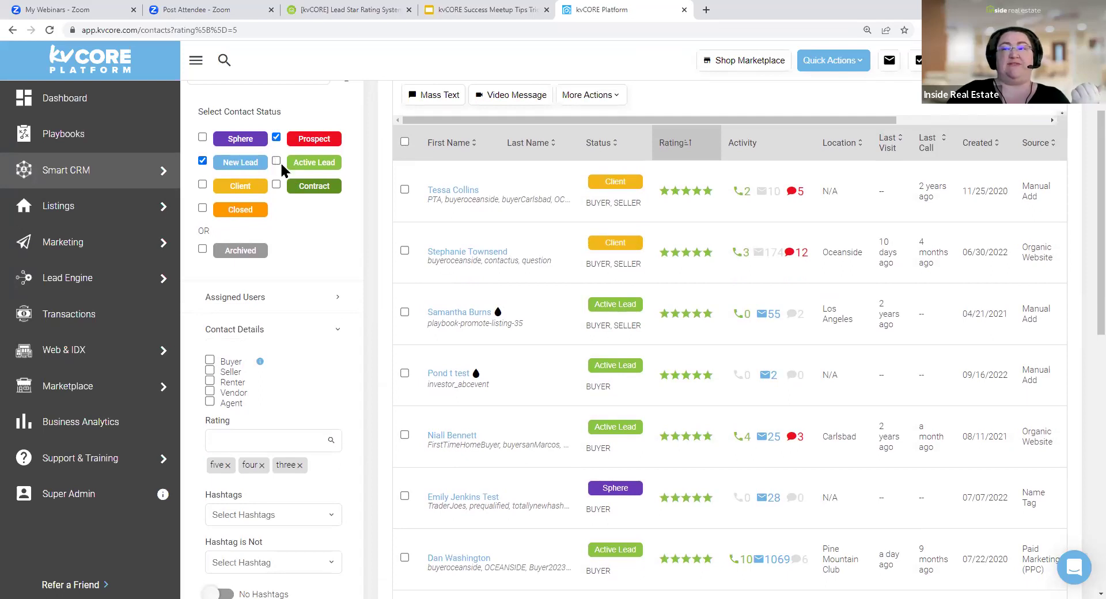
scroll(282, 480, down, 10)
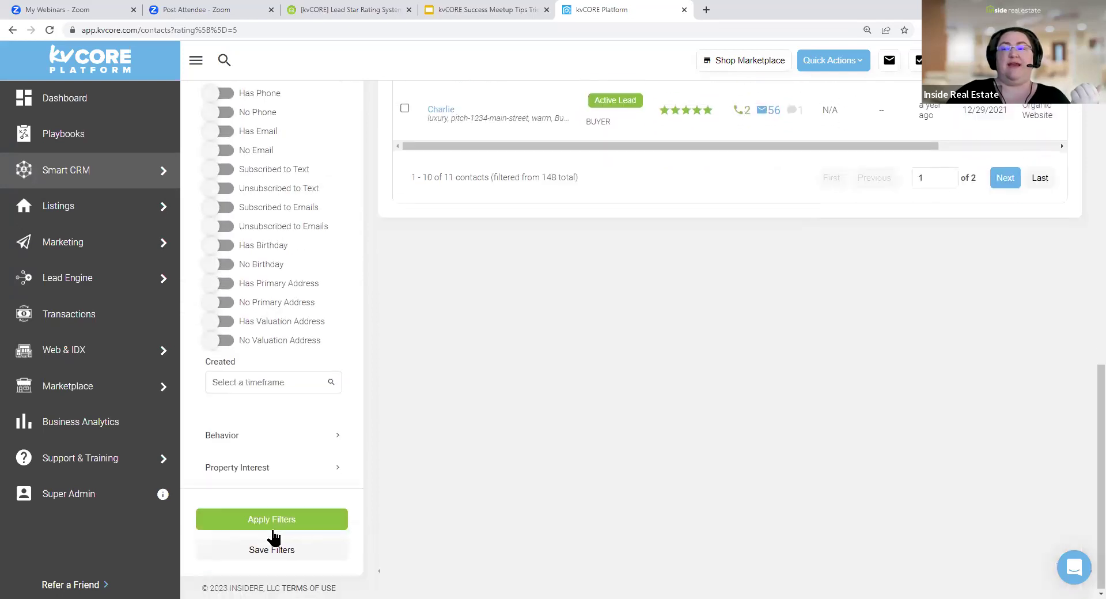
click(272, 527)
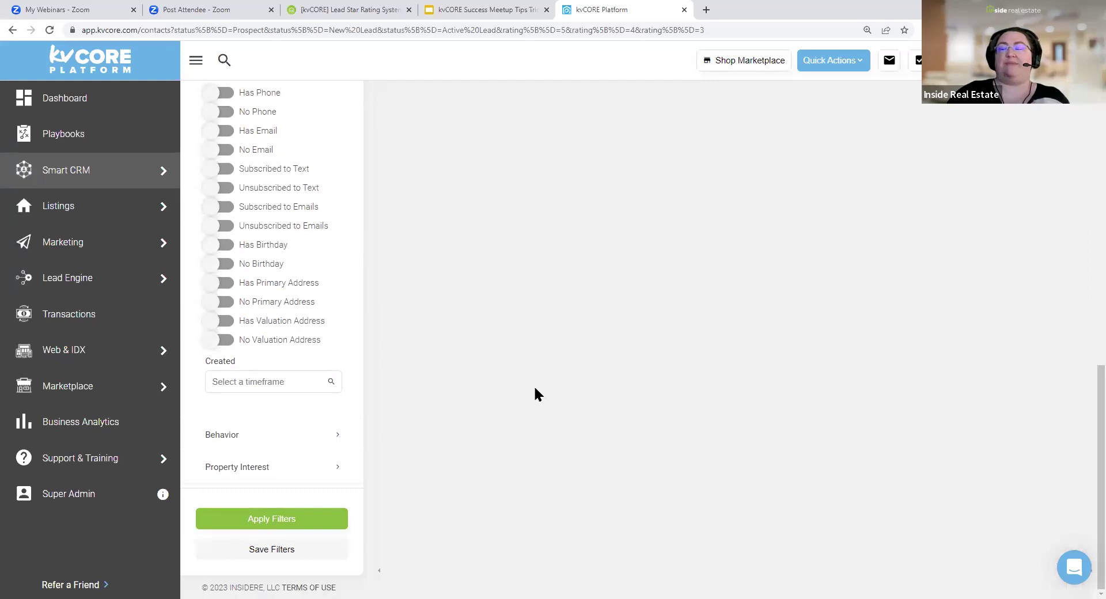
scroll(535, 388, up, 10)
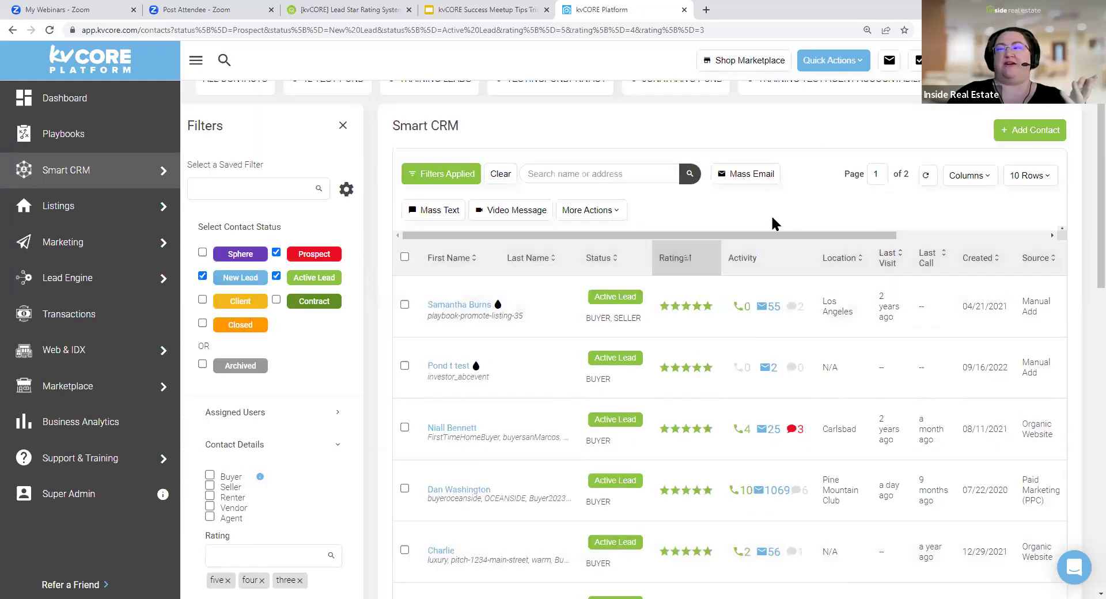
scroll(323, 363, down, 5)
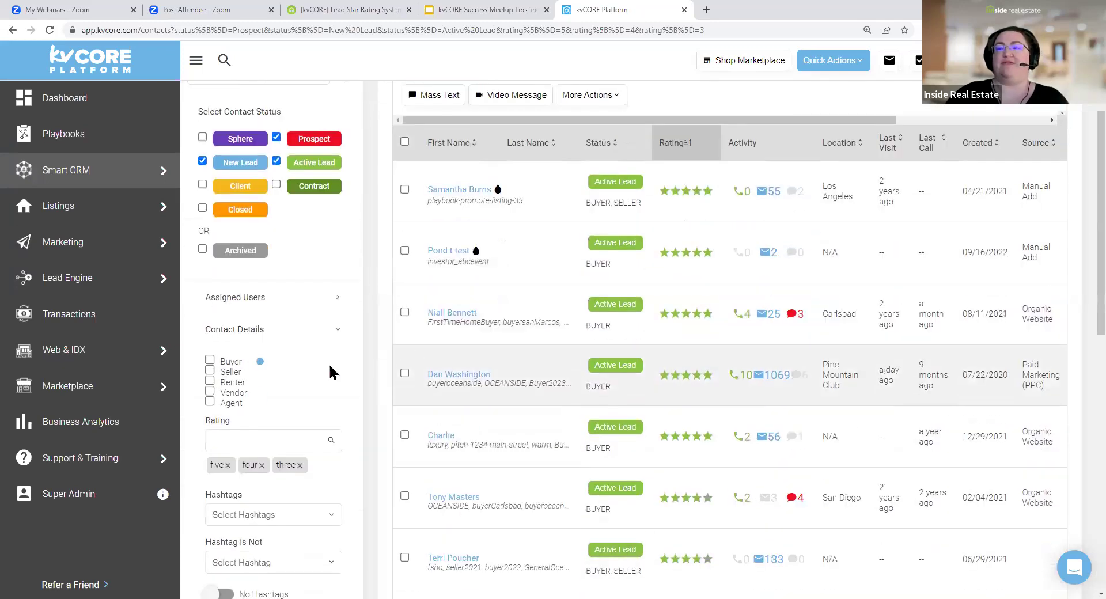
scroll(637, 395, up, 4)
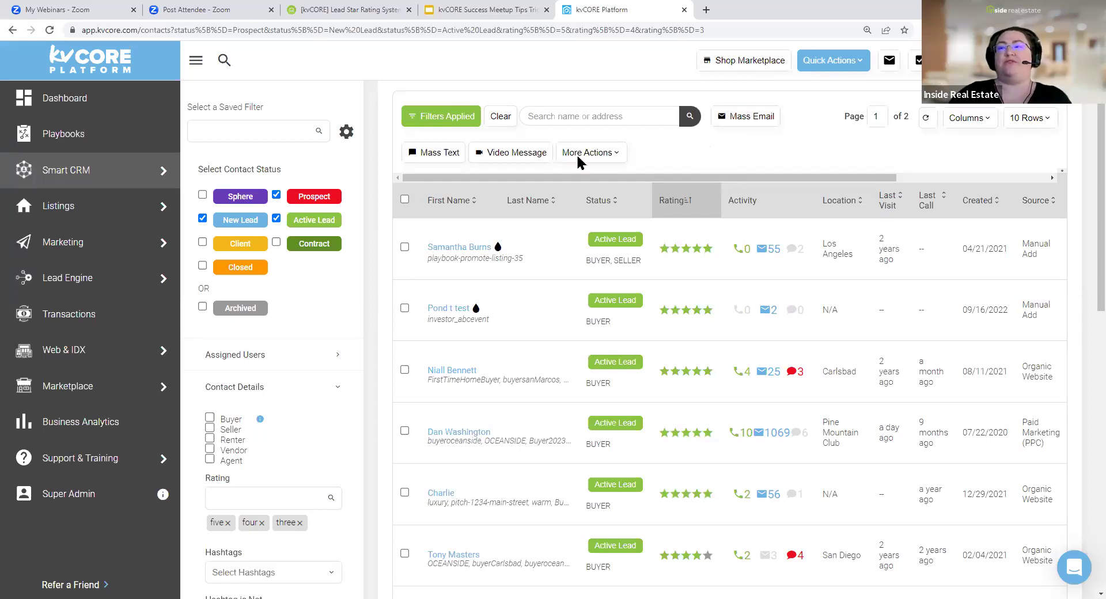
Remove the Active Lead, Prospect and New Lead statuses from the contact filter
click(276, 218)
click(277, 195)
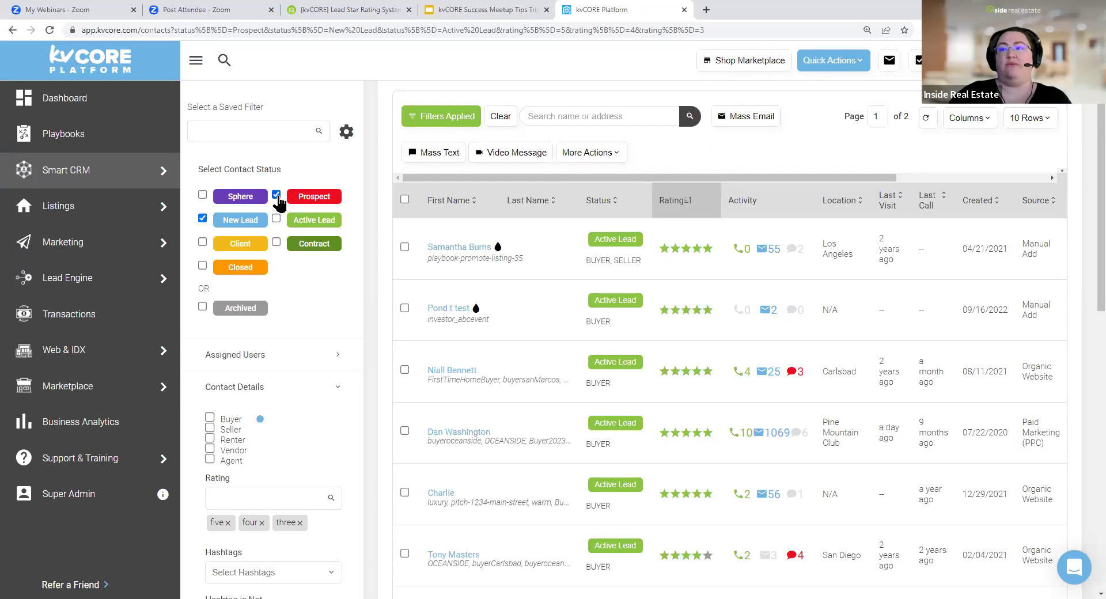
click(202, 218)
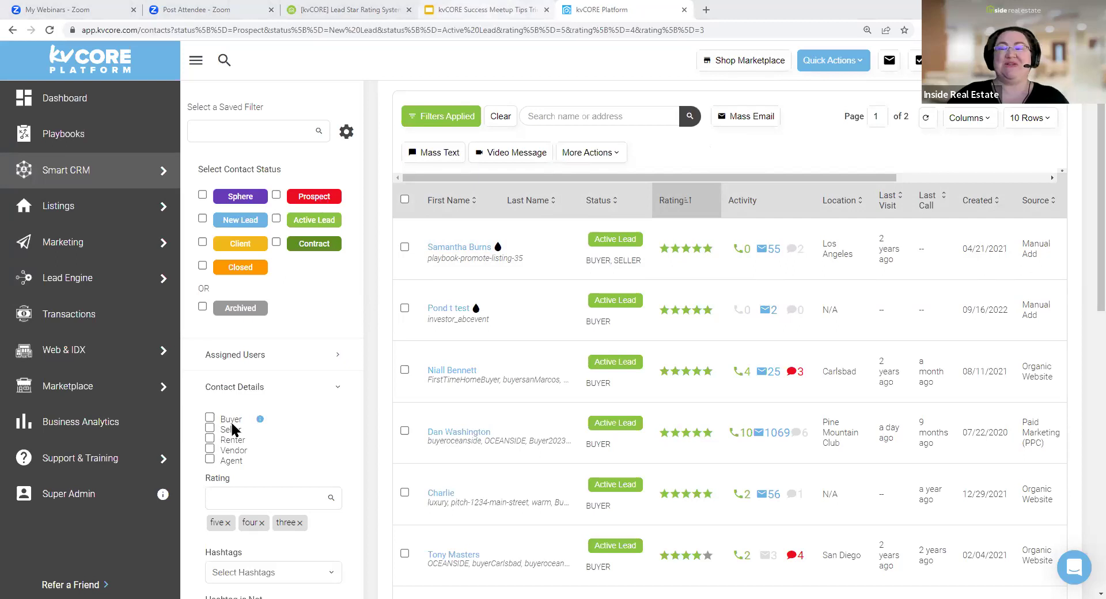
Check the Automation Tools slide, return to kvCORE and find Smart Campaigns in the overview of all marketing tools
key(ctrl+shift+Tab)
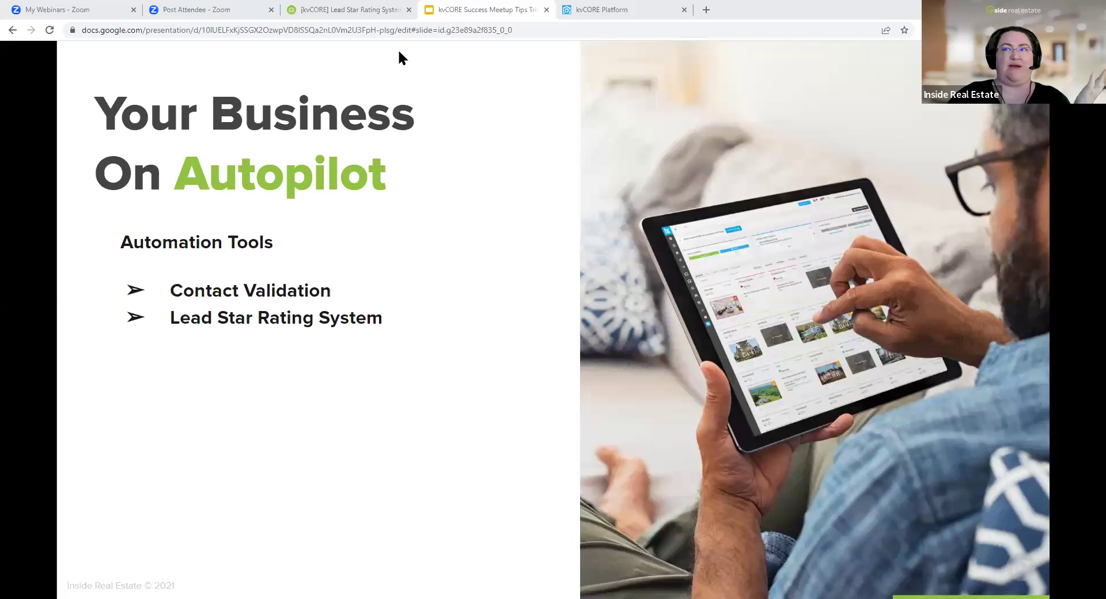
click(626, 8)
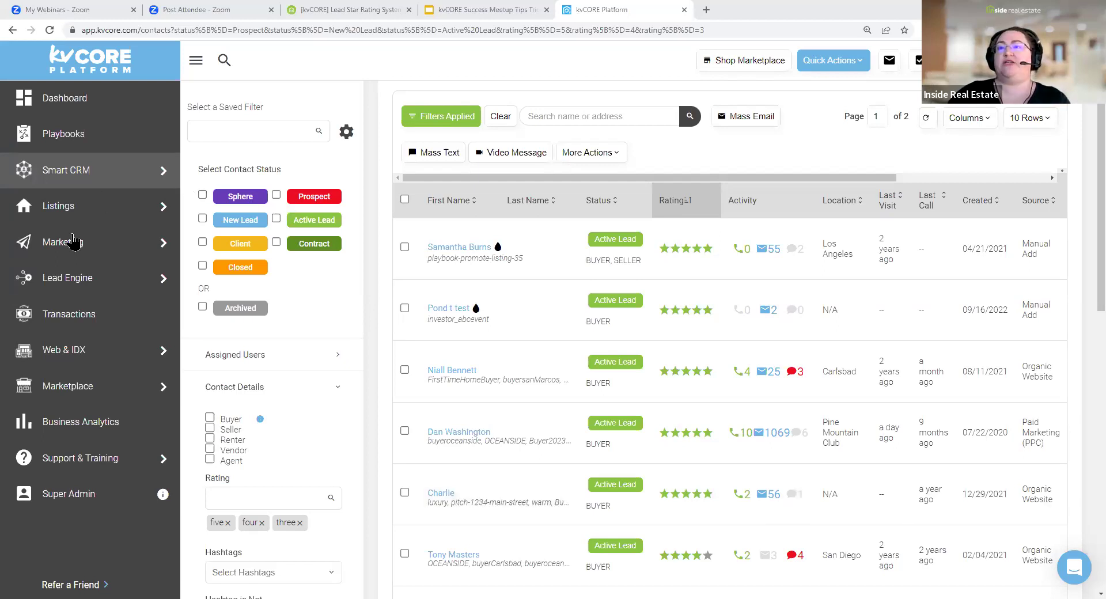
mouse_move(69, 242)
click(219, 242)
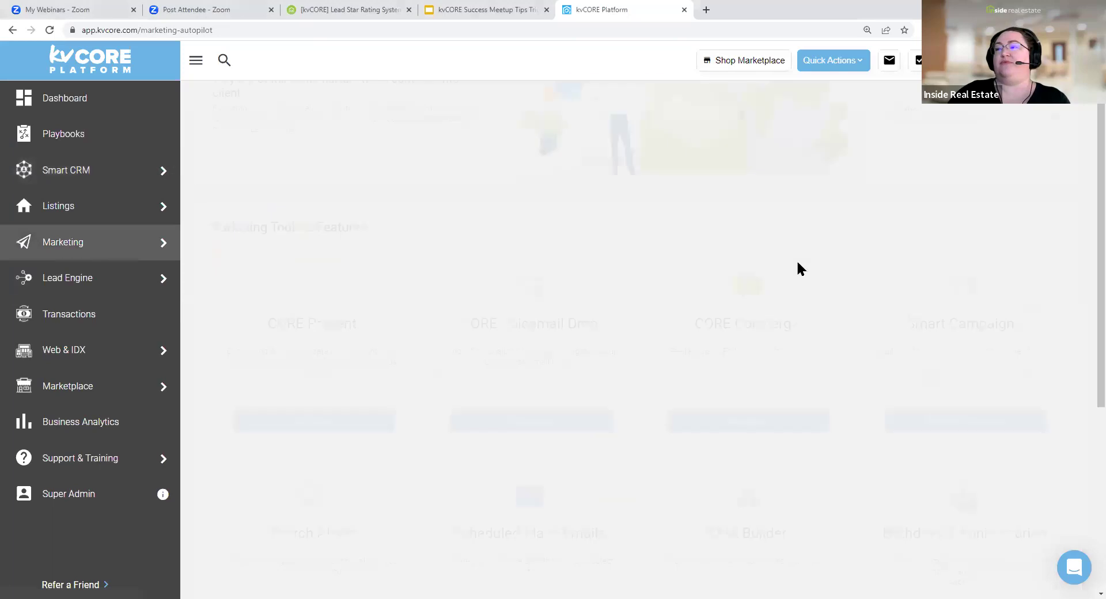
triple_click(1019, 321)
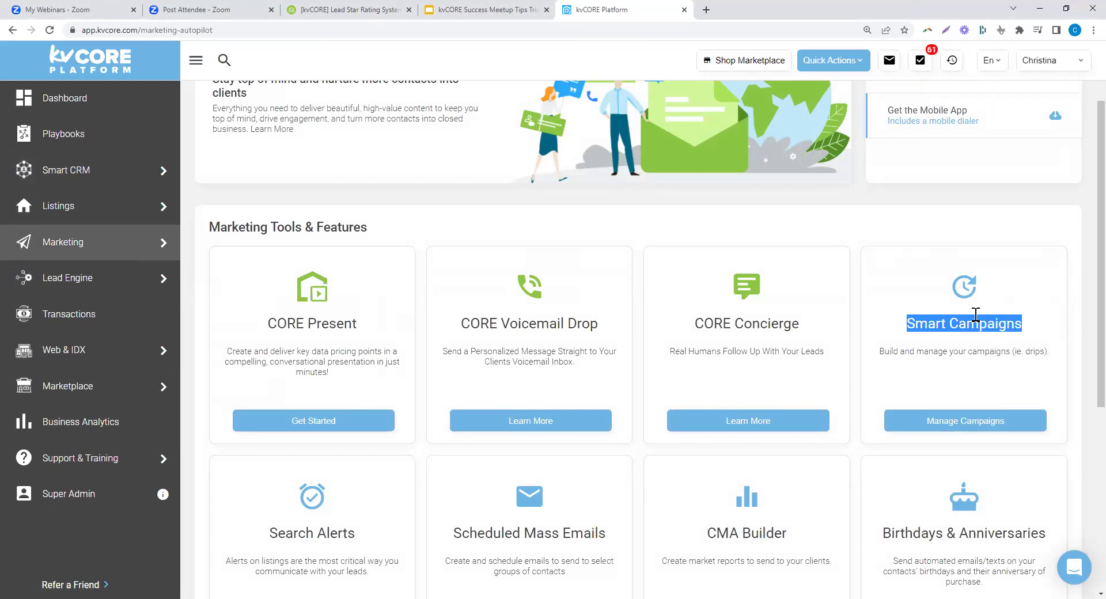
click(974, 219)
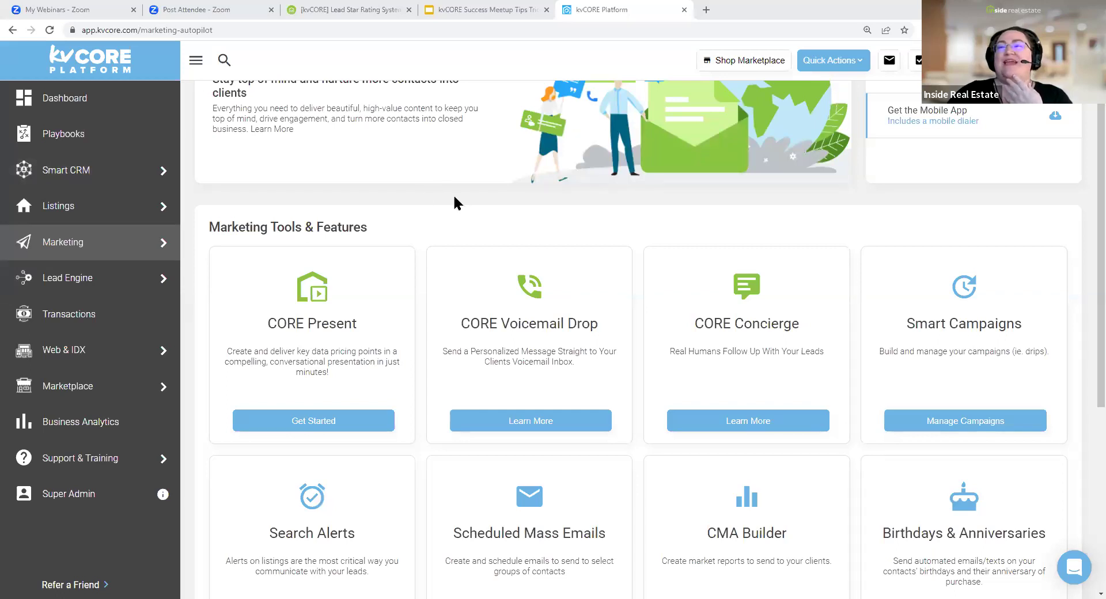
Open the dashboard and look over its activity feed and its Calls and Tasks sections
click(86, 173)
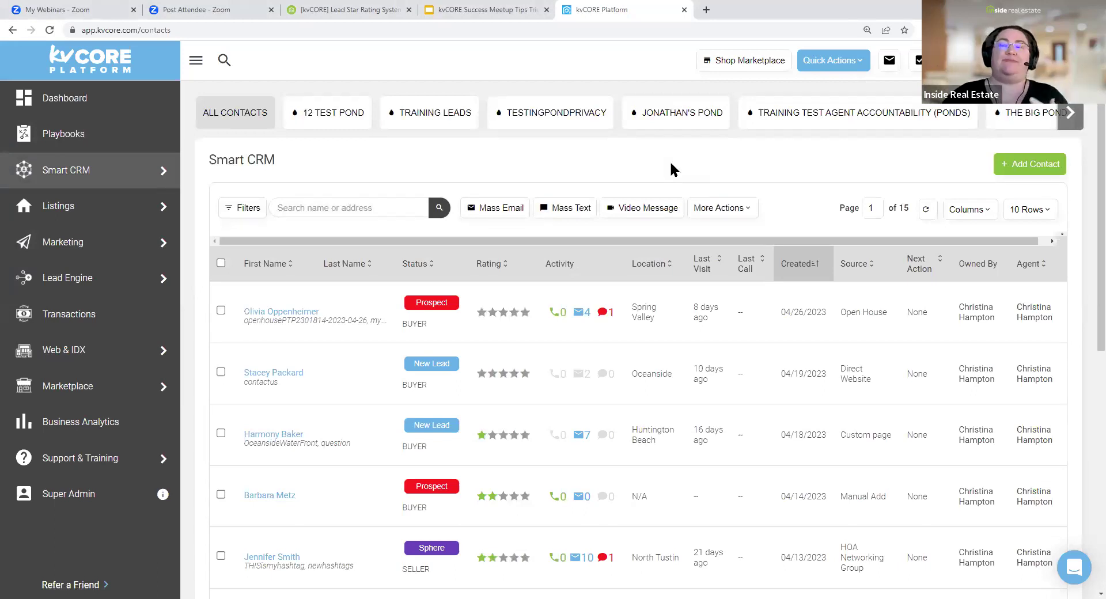
click(74, 101)
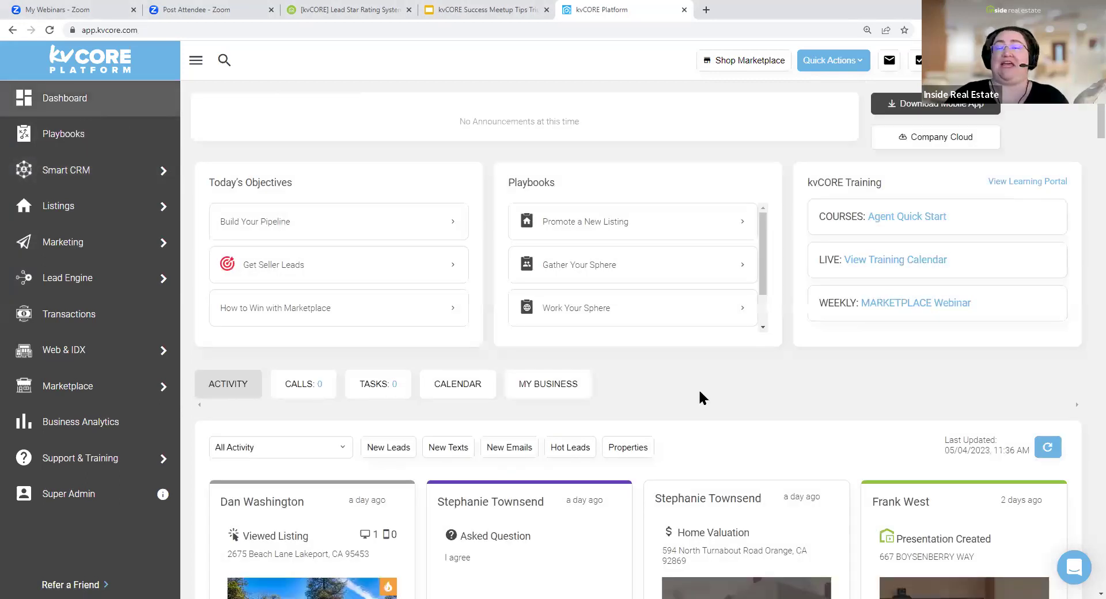
scroll(698, 388, down, 2)
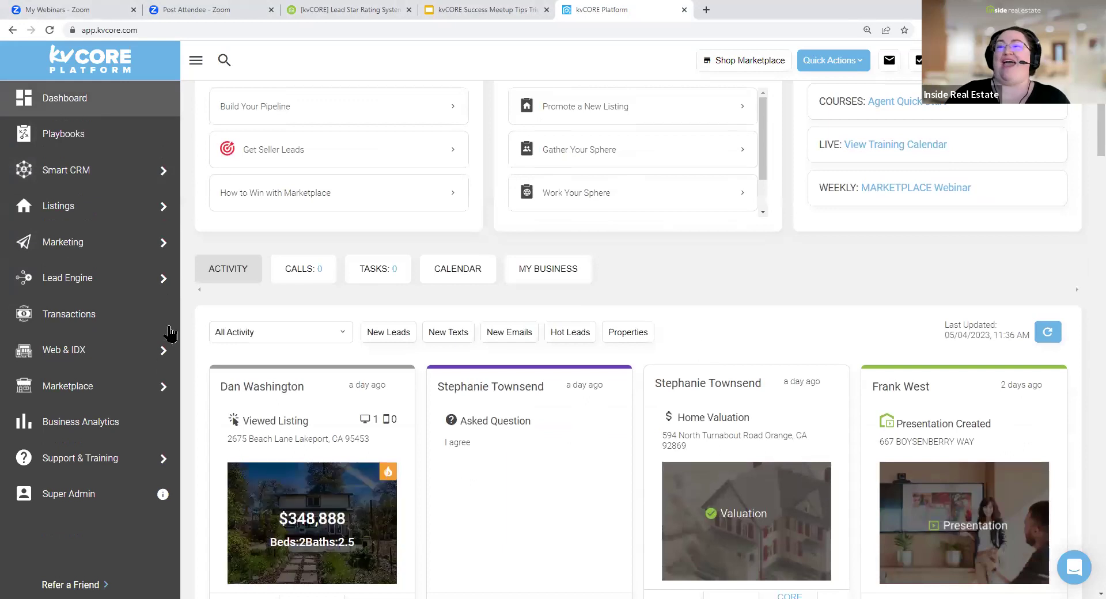
click(207, 275)
click(311, 272)
click(372, 273)
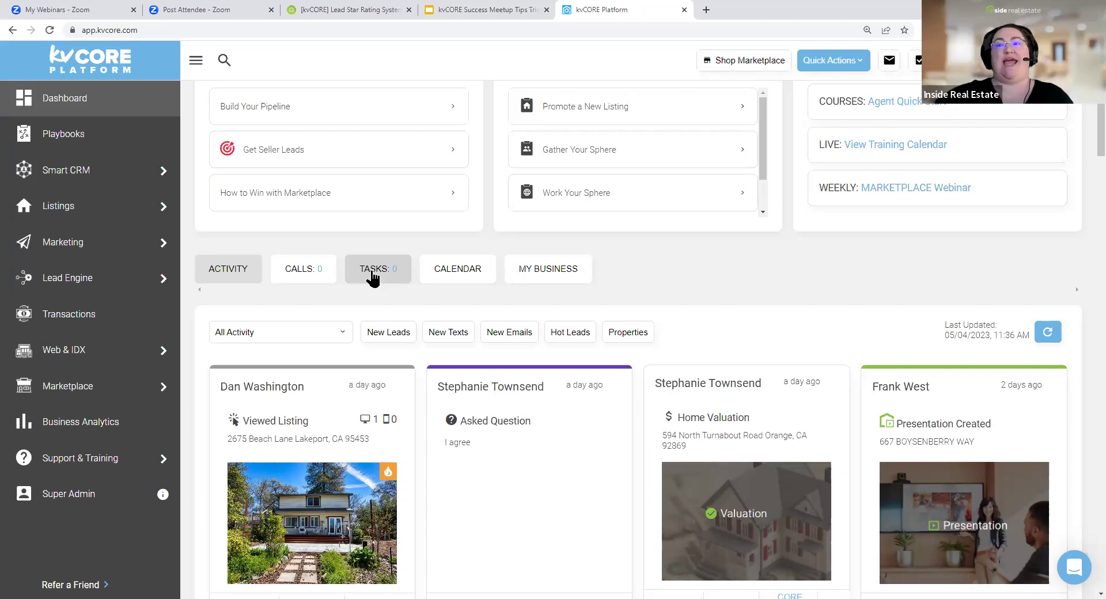
Open the full contact list in the Smart CRM
mouse_move(72, 282)
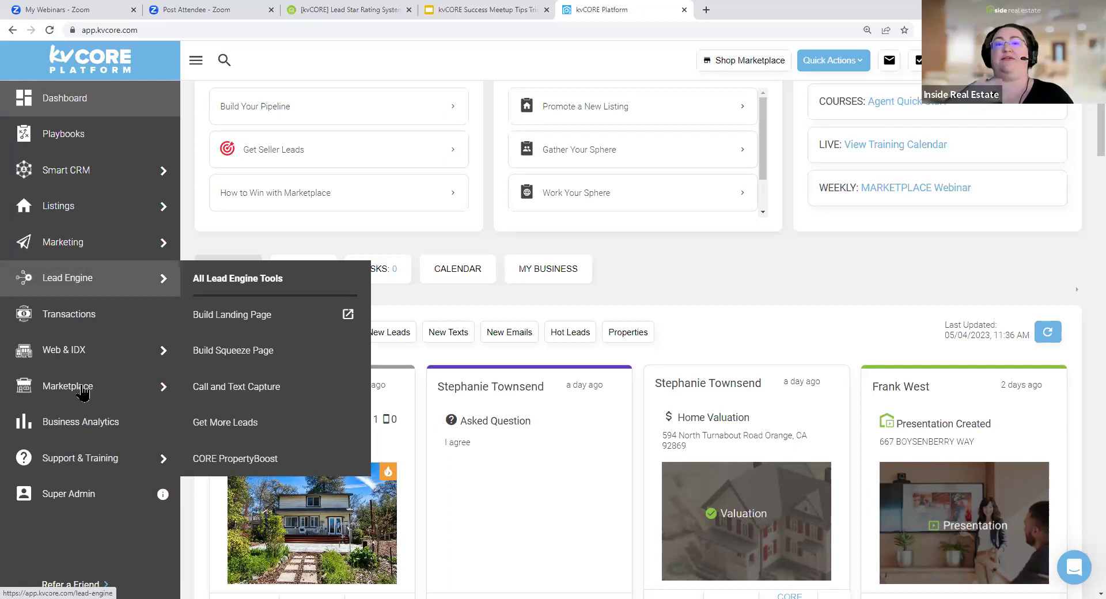
mouse_move(83, 392)
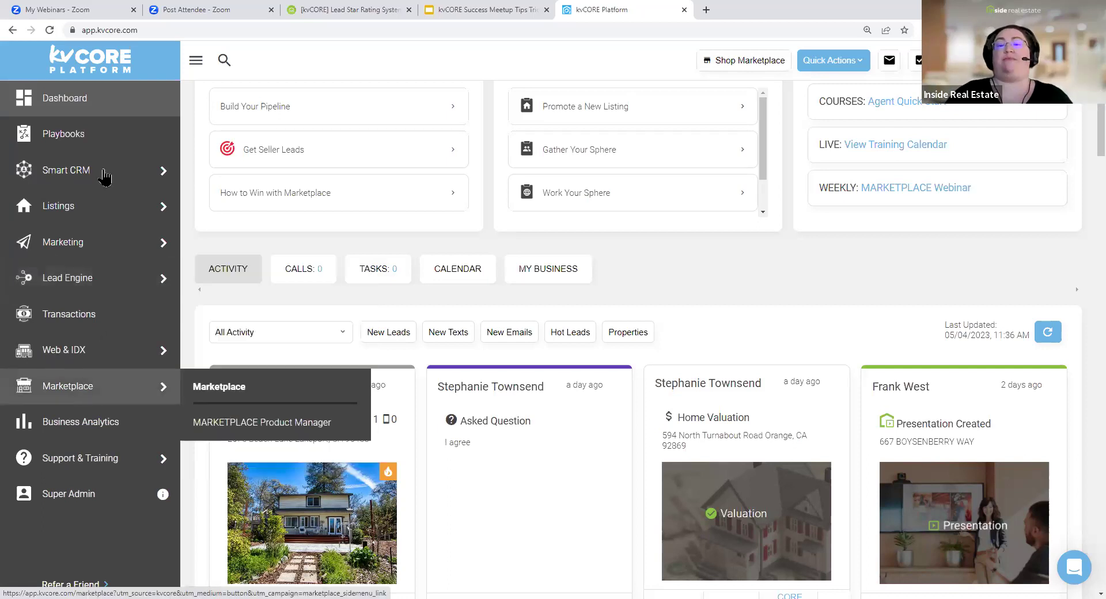
mouse_move(105, 177)
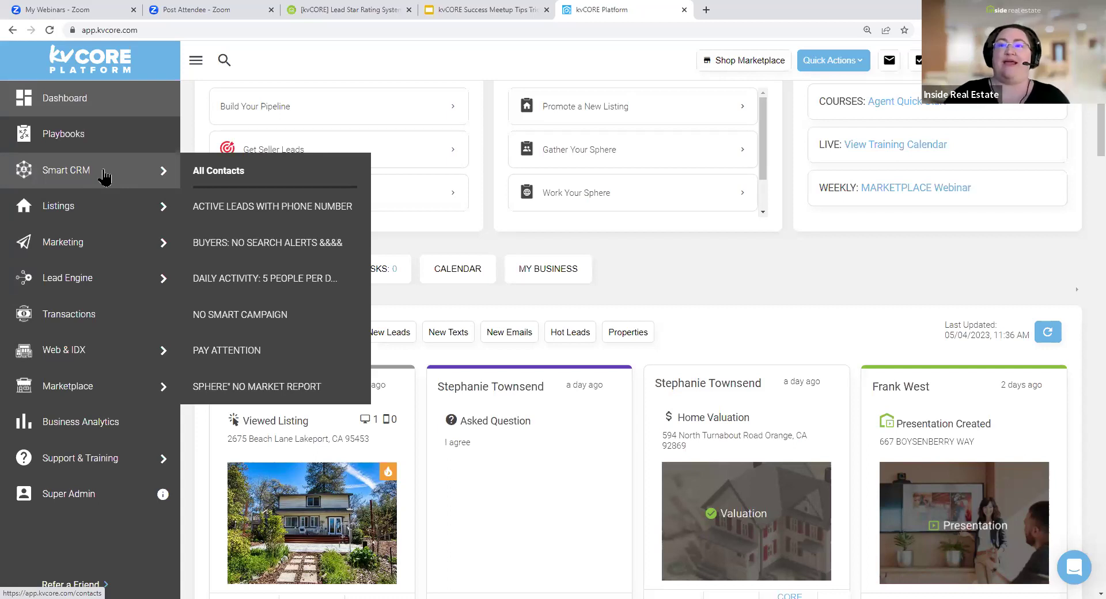
click(104, 177)
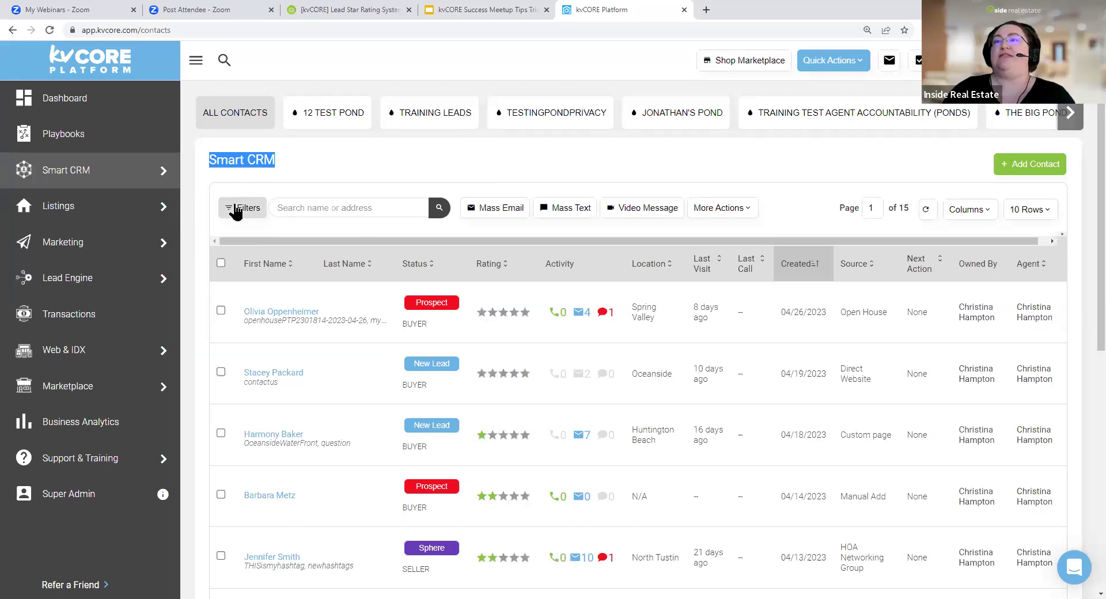
click(333, 156)
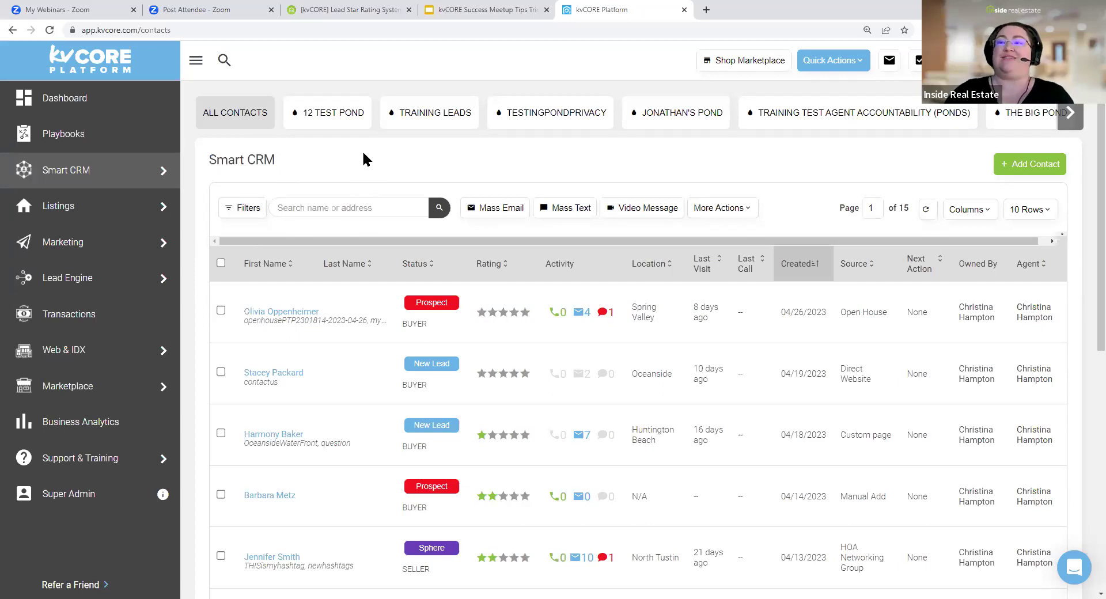
Filter the contacts by a rating of three and apply the filter
click(241, 209)
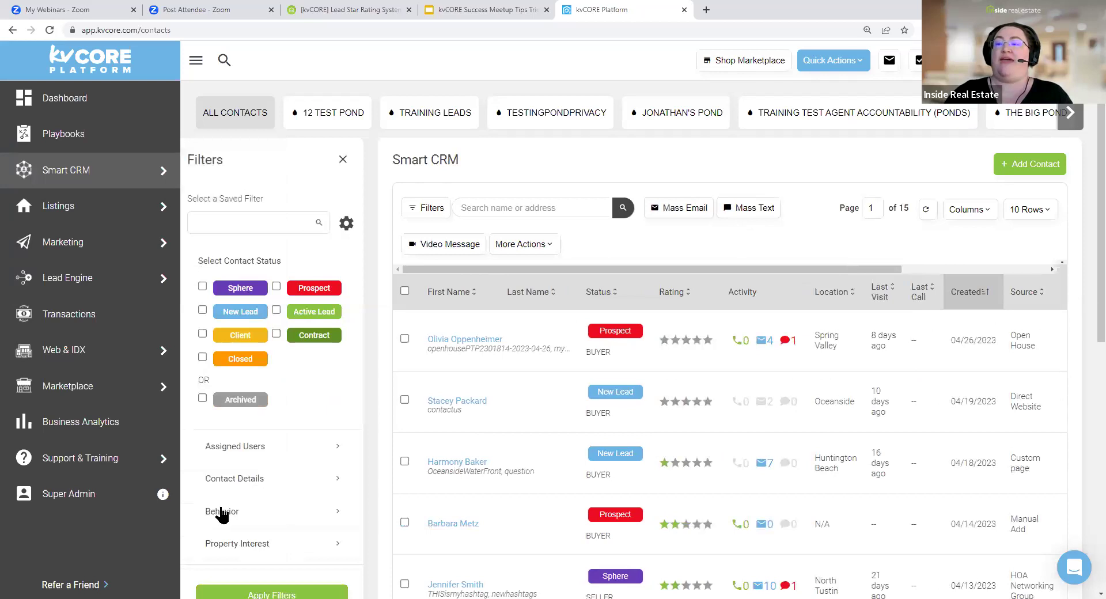
click(241, 478)
scroll(314, 375, down, 7)
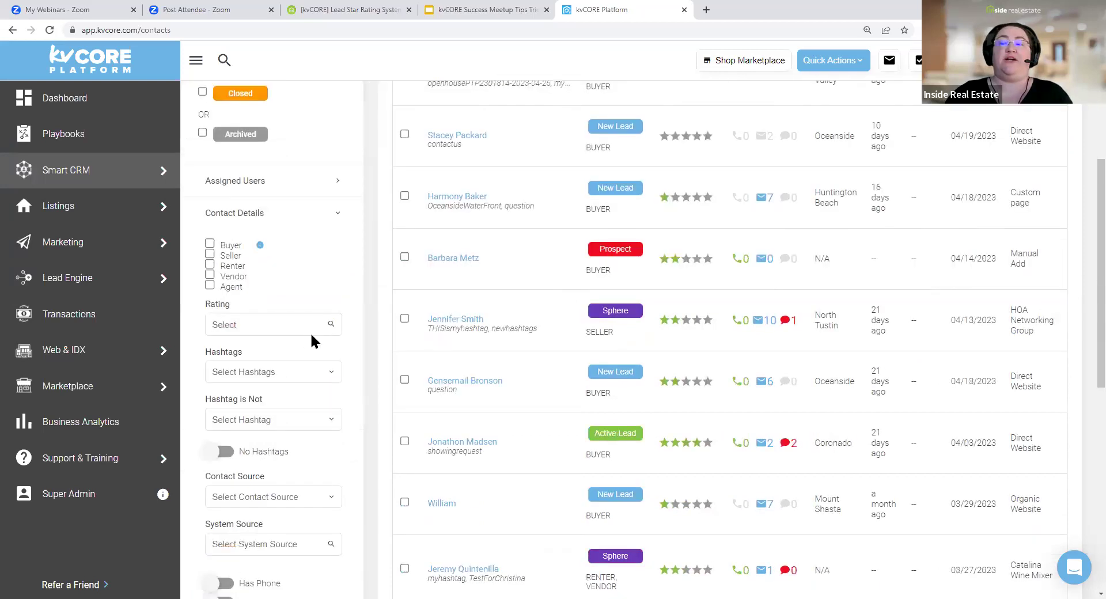
scroll(321, 265, up, 2)
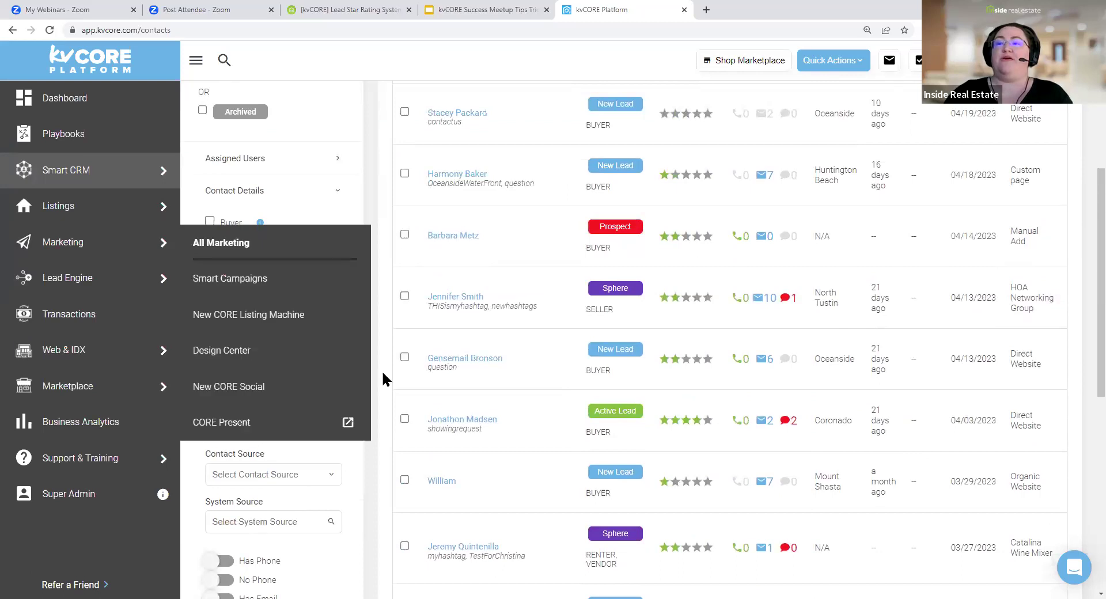
click(269, 310)
click(259, 372)
scroll(291, 326, down, 9)
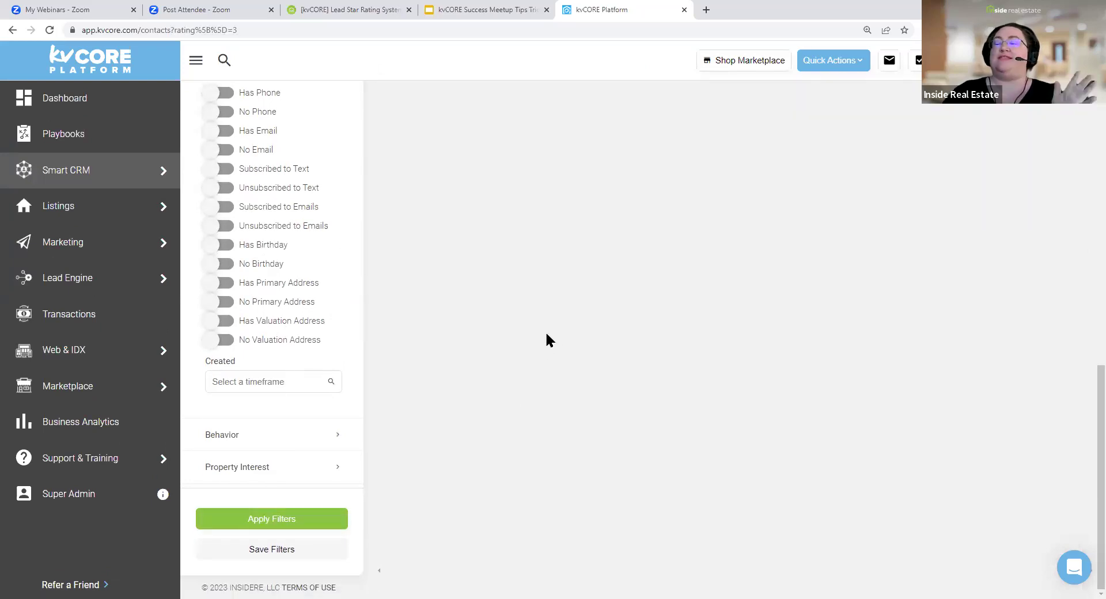
scroll(545, 331, up, 9)
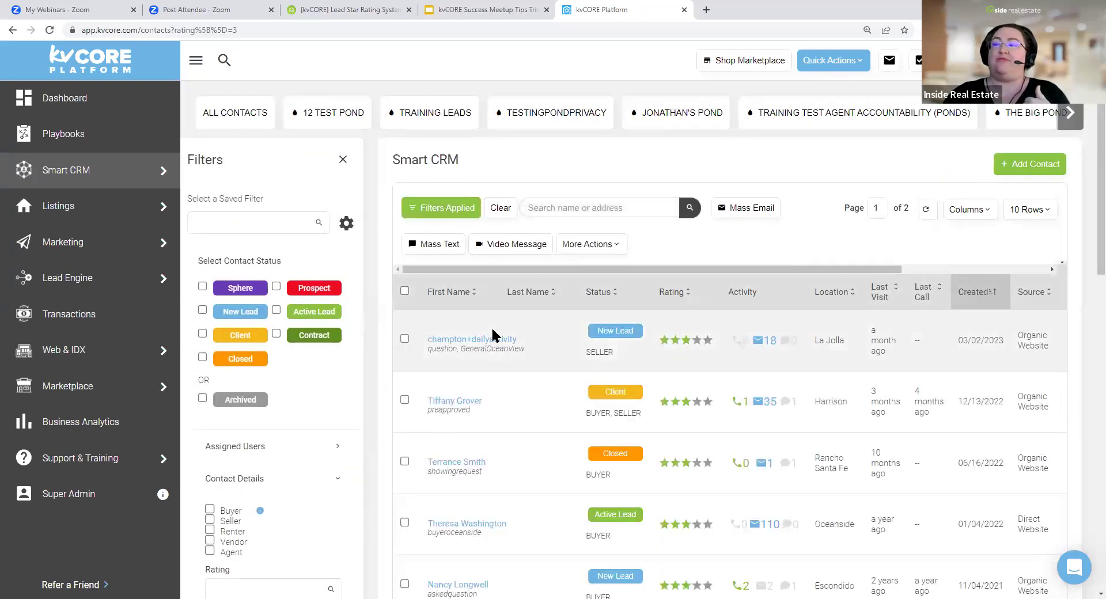
Select all listed three-star contacts and add the hashtag 3stars to them in bulk
scroll(491, 326, down, 9)
scroll(491, 324, up, 8)
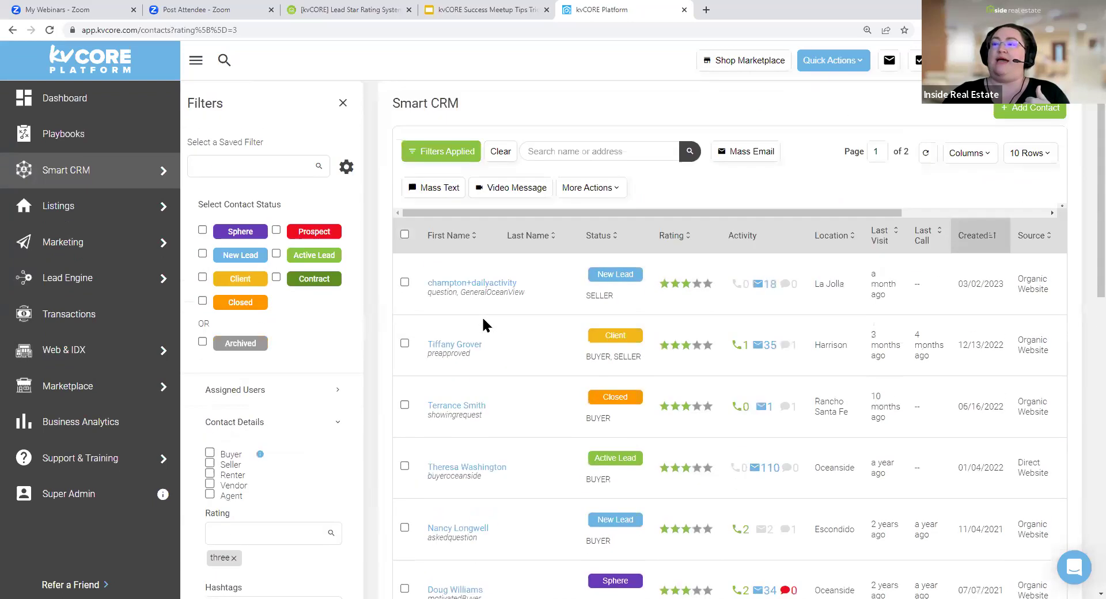
scroll(447, 303, up, 1)
click(405, 291)
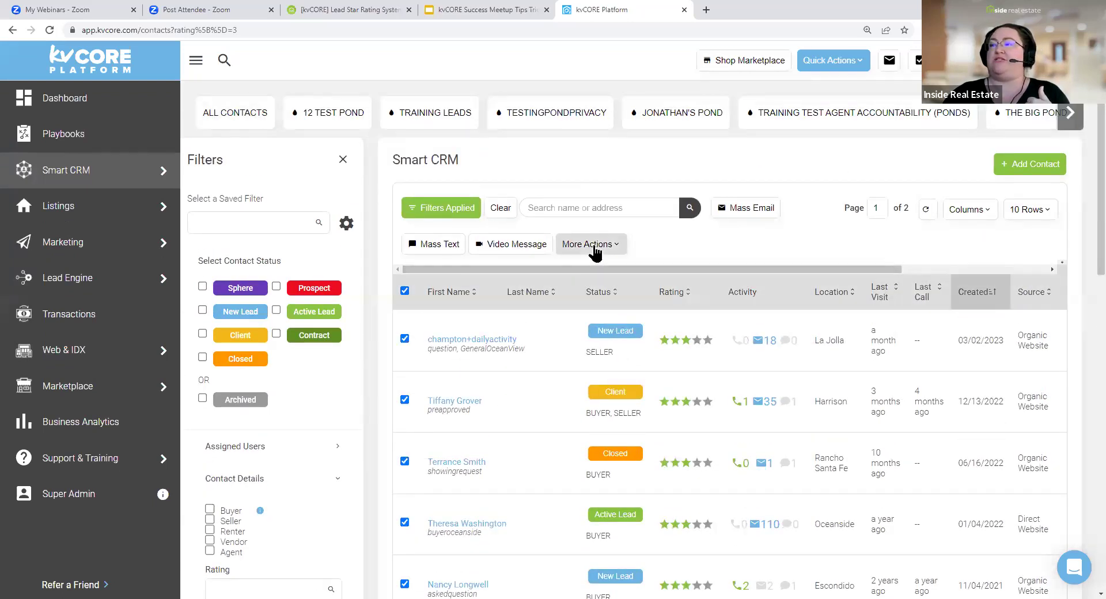
click(591, 247)
click(609, 294)
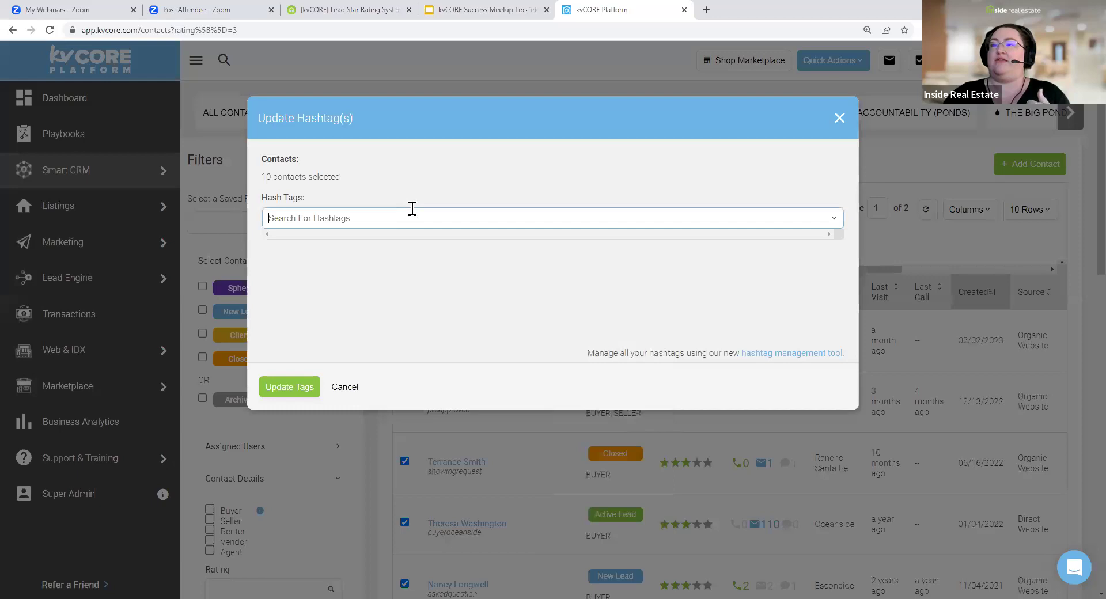
text(3stars)
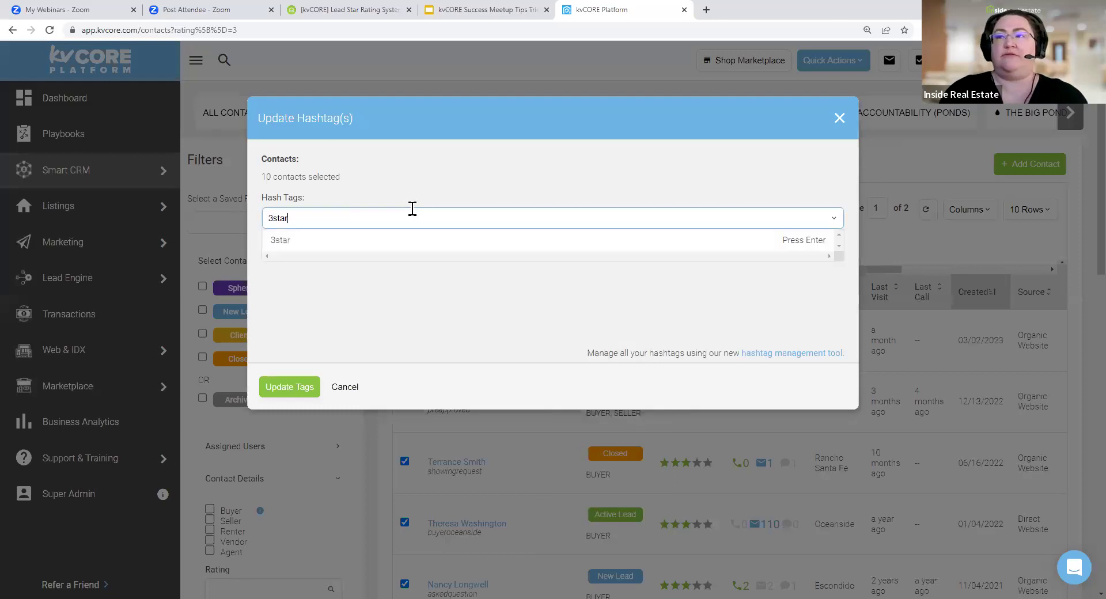
click(345, 242)
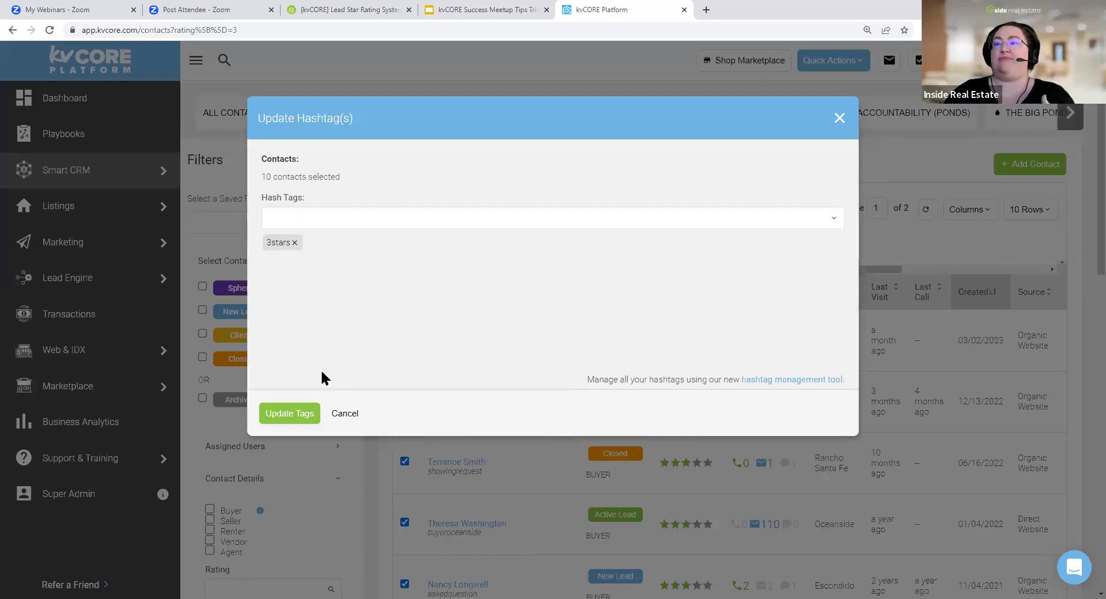
click(289, 413)
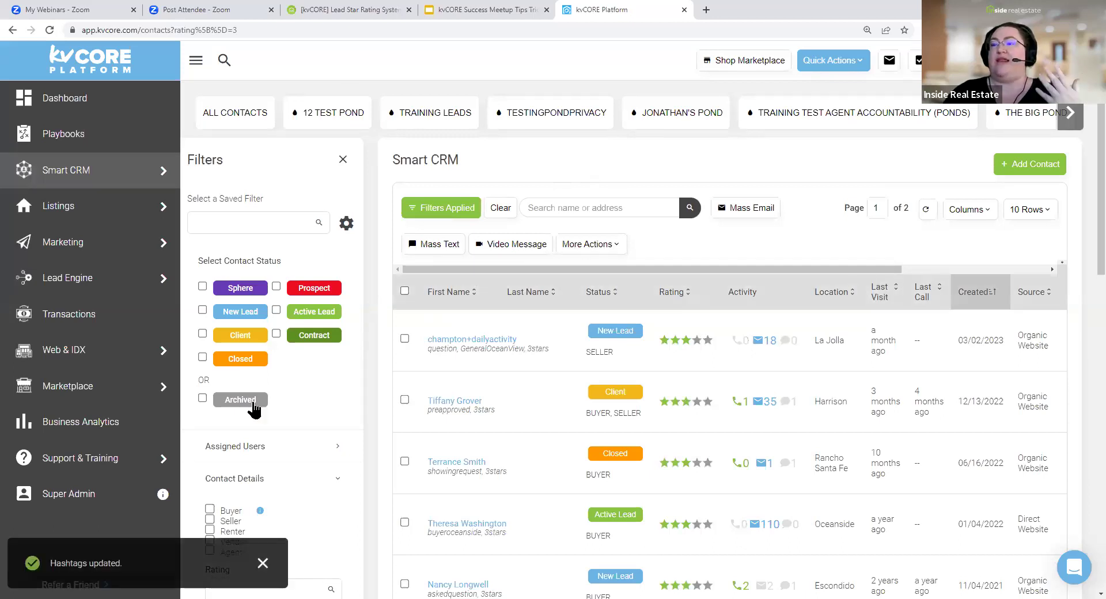
Exclude the hashtag 3stars from the three-star filter, apply it and examine the remaining untagged contact
scroll(267, 435, down, 5)
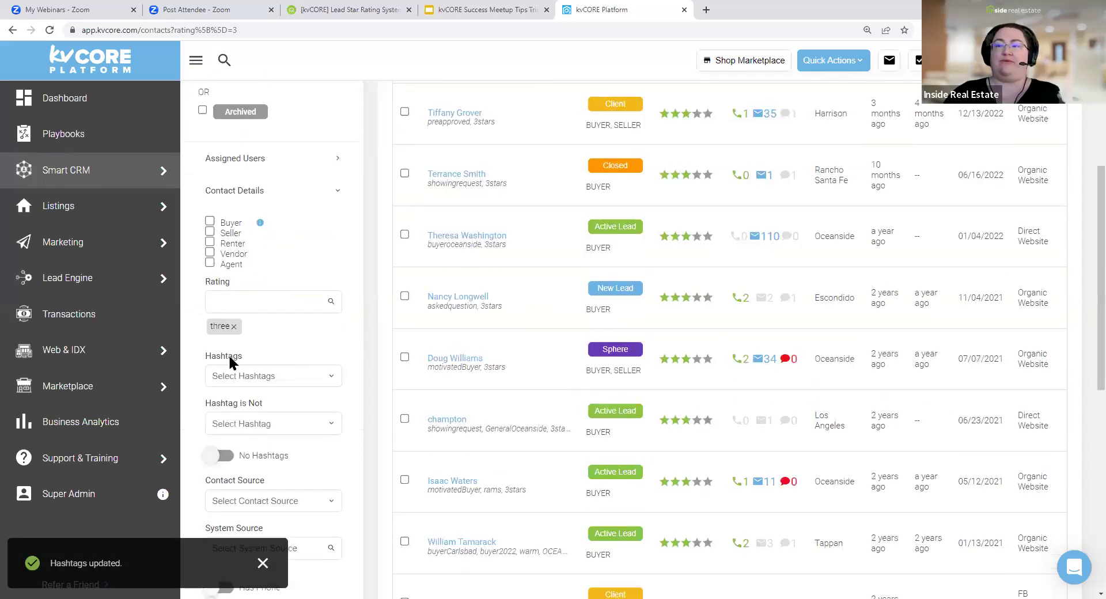
click(231, 422)
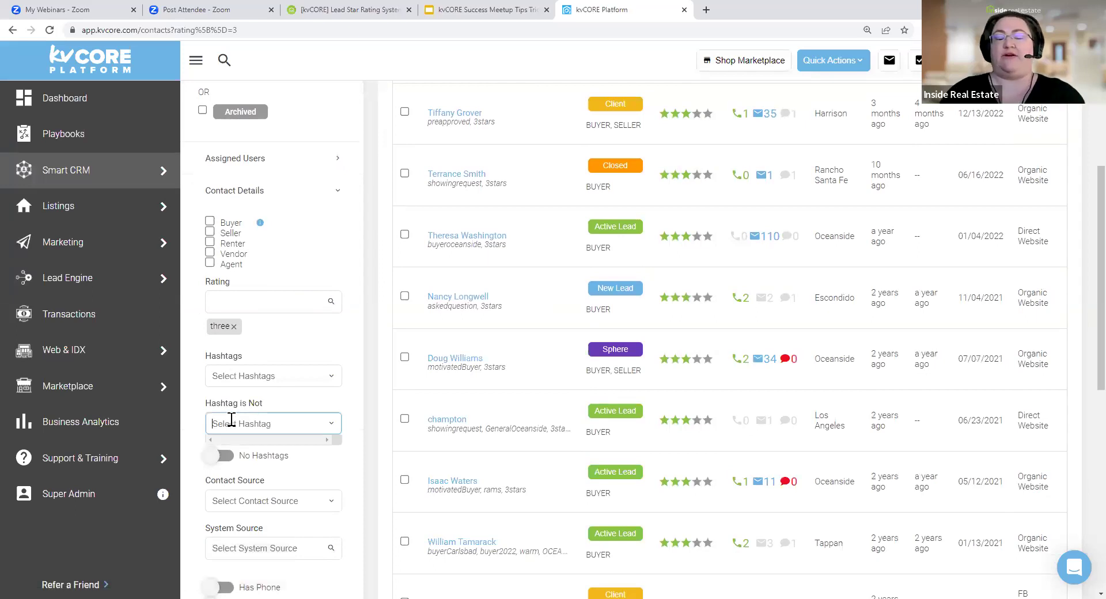
text(3)
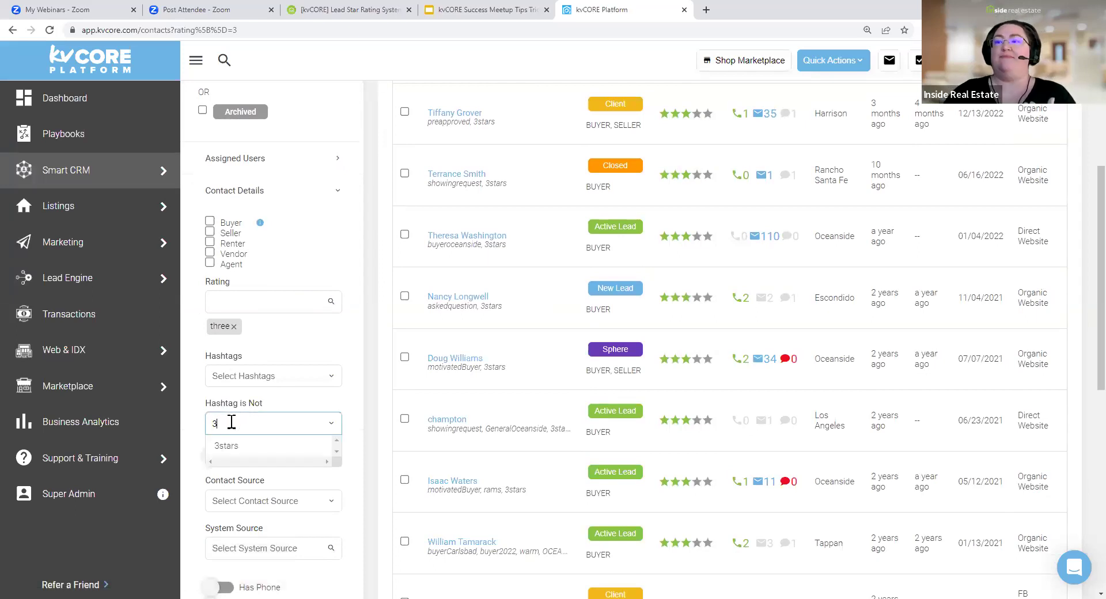
click(241, 447)
scroll(254, 461, down, 7)
scroll(266, 502, down, 2)
click(277, 518)
scroll(549, 364, up, 10)
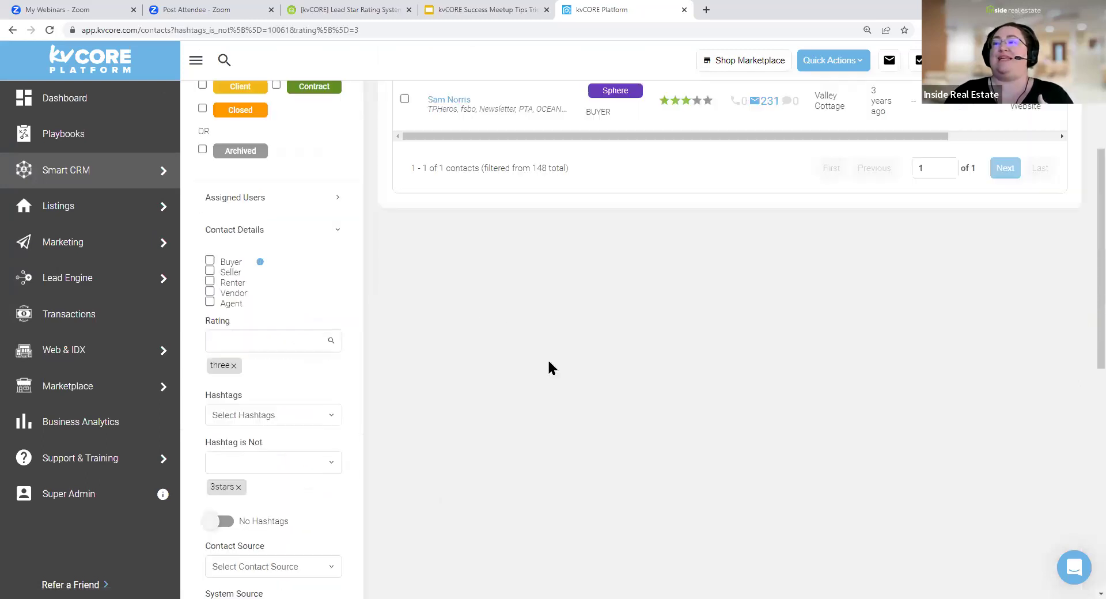
drag(569, 360, 424, 346)
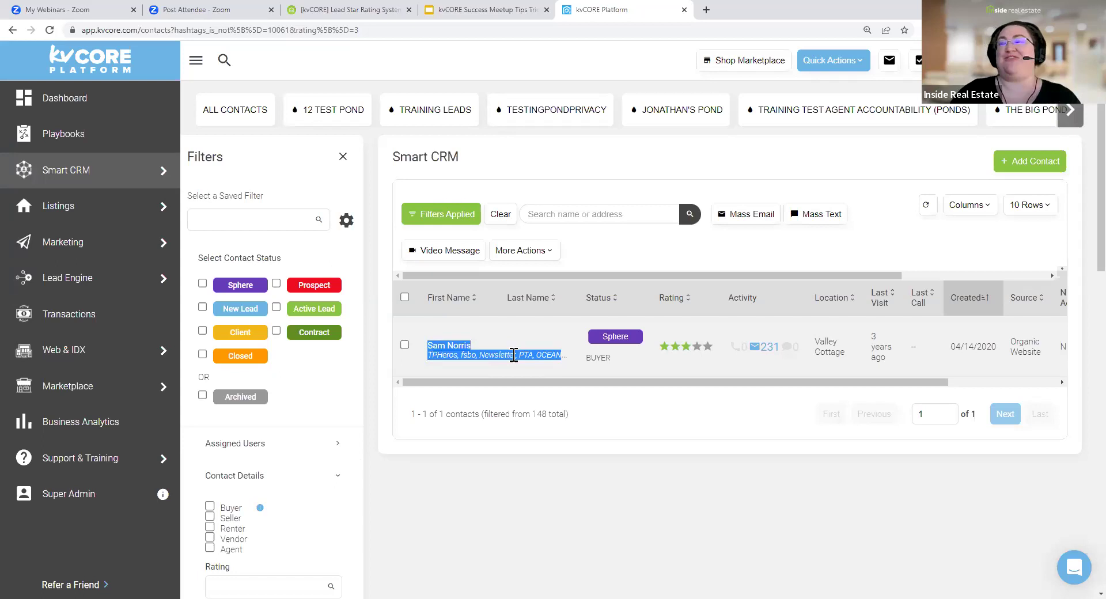
Clear the current contact filters and select the Prospect, Active Lead and New Lead statuses for a new filter
click(501, 216)
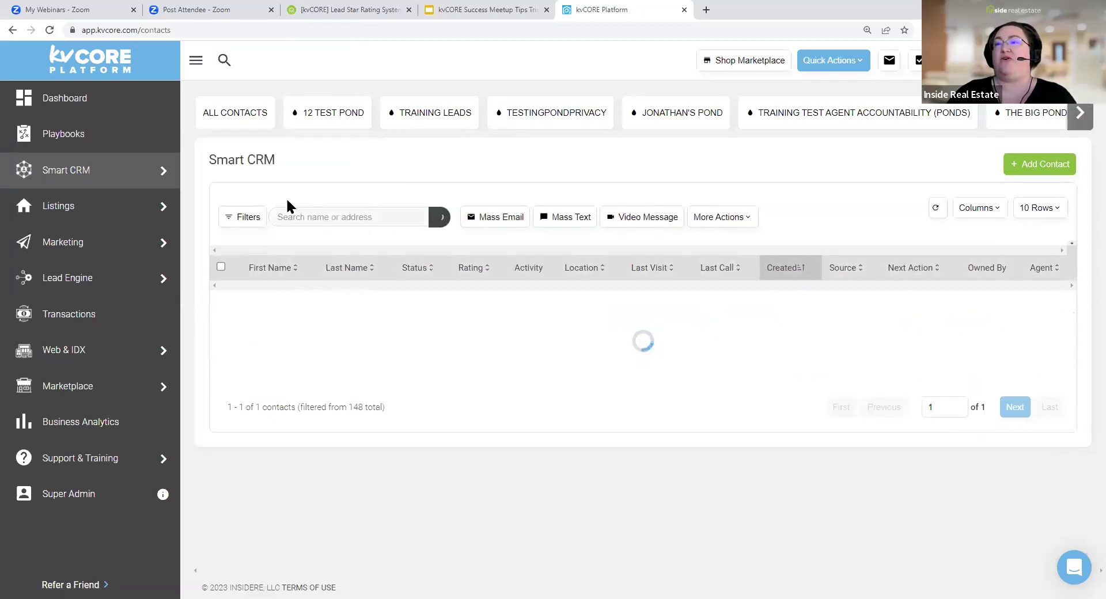
click(244, 217)
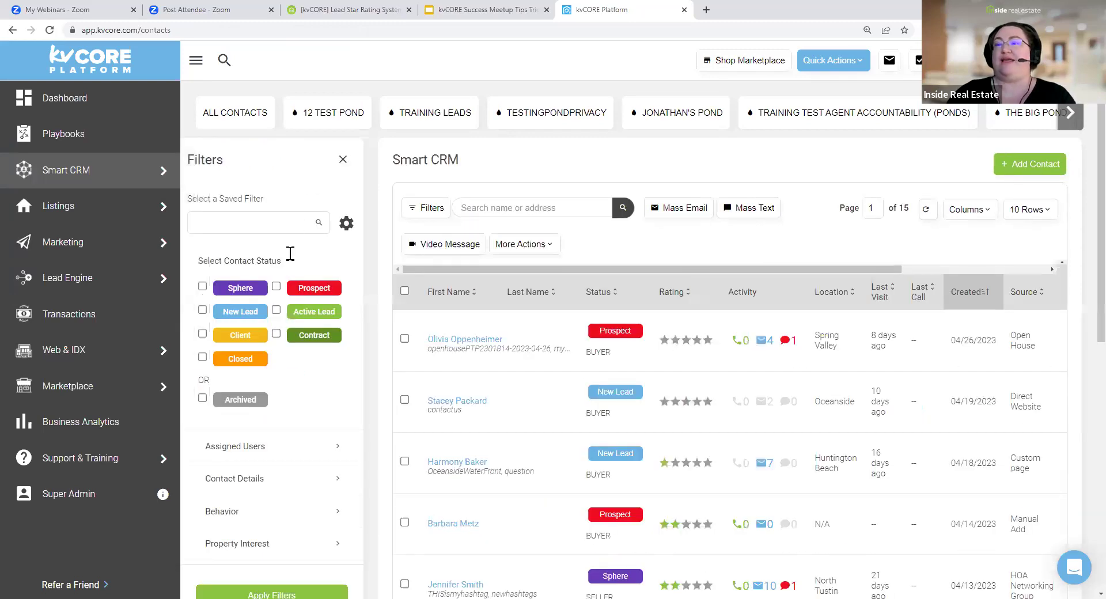
click(276, 286)
click(276, 310)
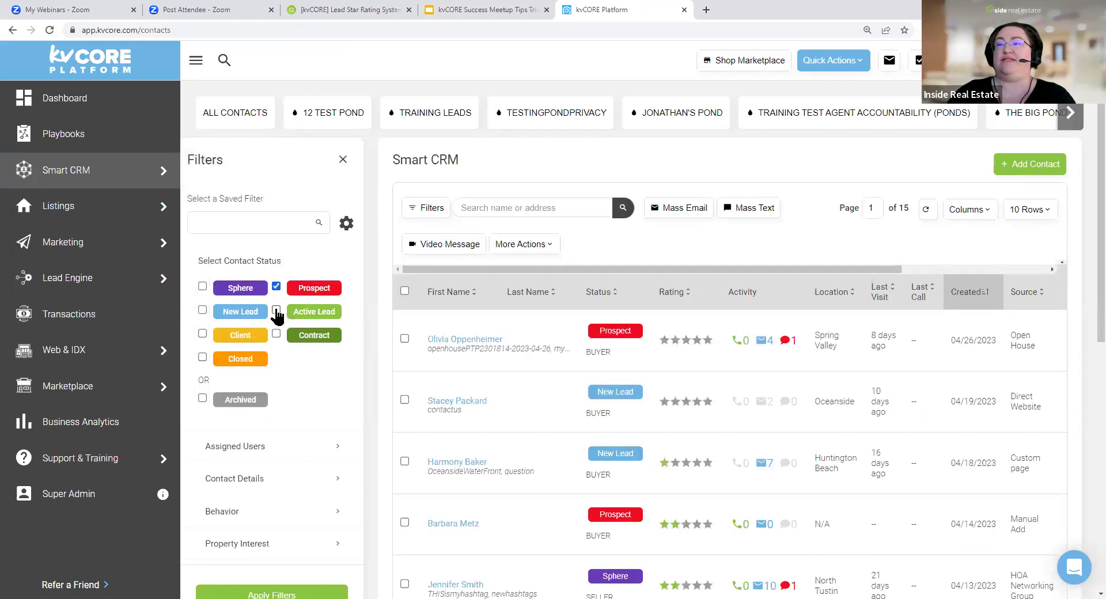
click(202, 310)
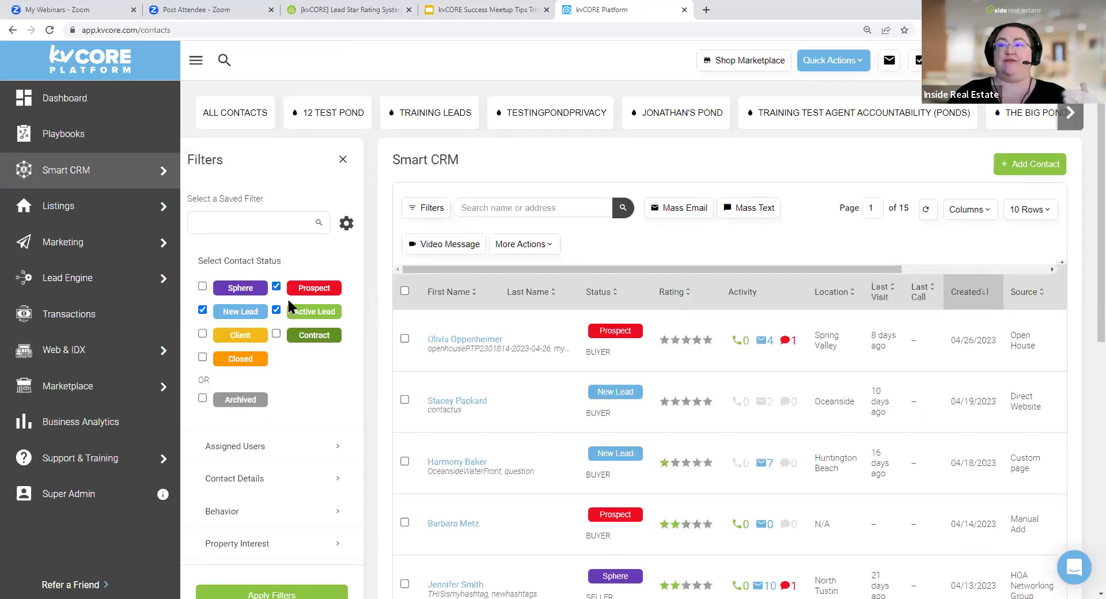
Add the ratings four and five to the contact filter and apply it
scroll(290, 423, down, 2)
click(256, 364)
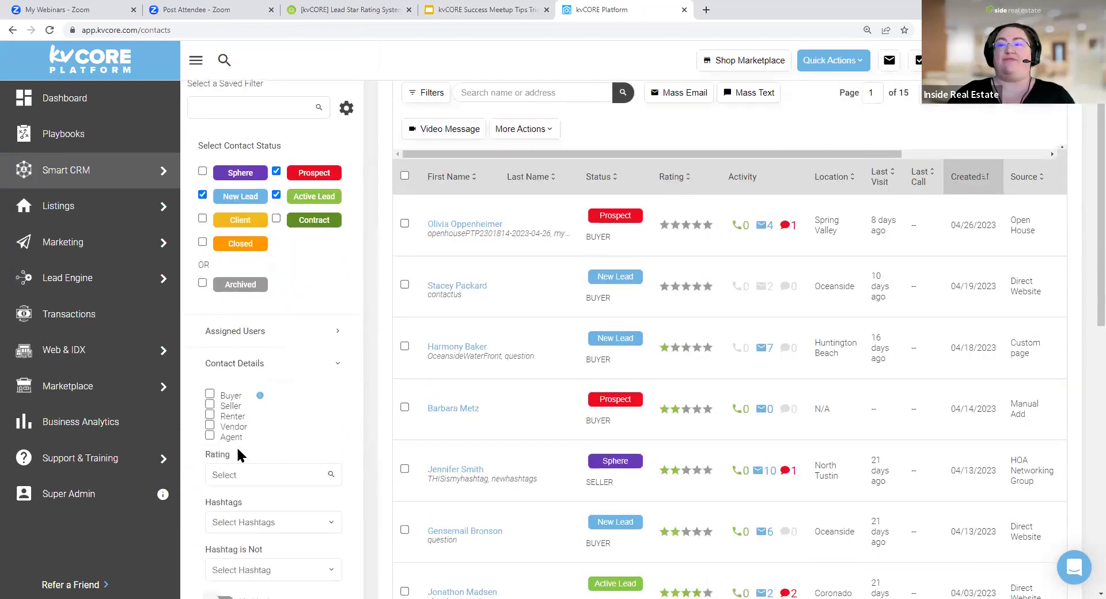
click(257, 477)
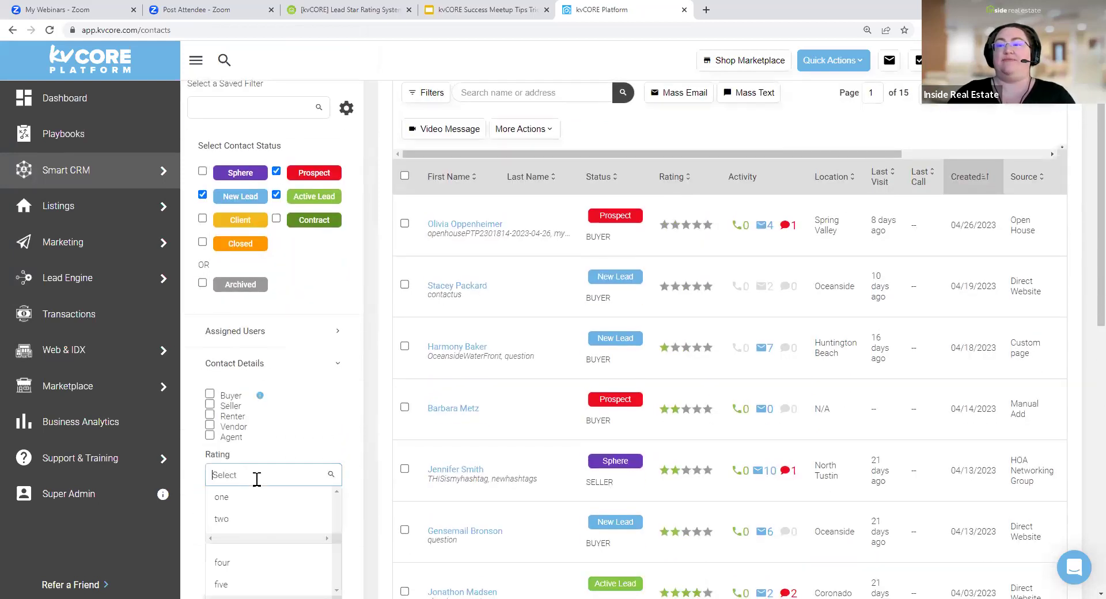
scroll(257, 478, down, 3)
click(259, 390)
click(266, 304)
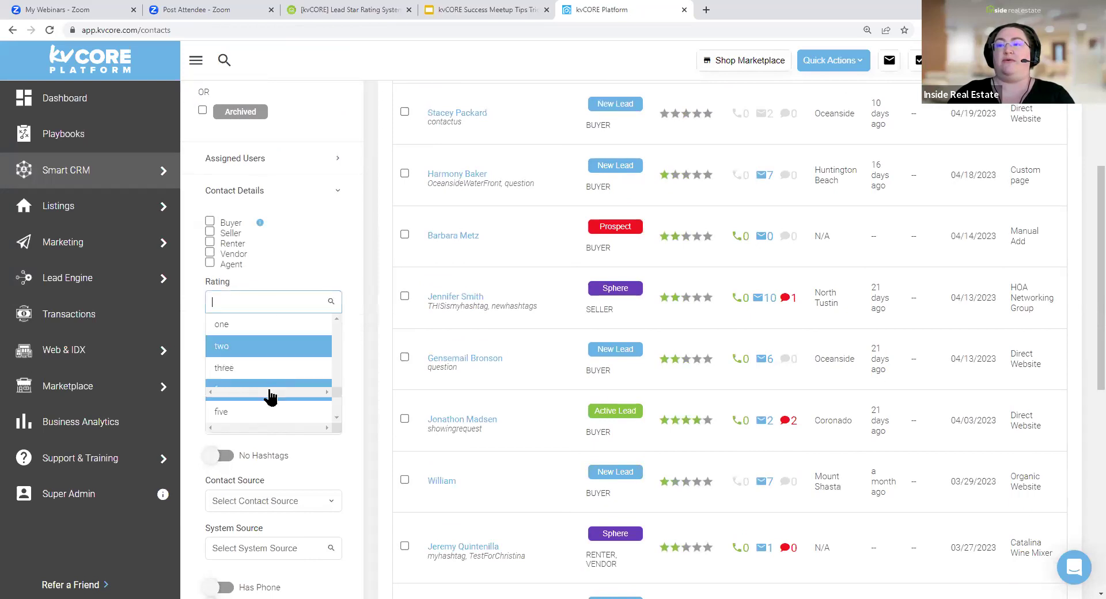
click(265, 411)
scroll(265, 460, down, 9)
click(263, 518)
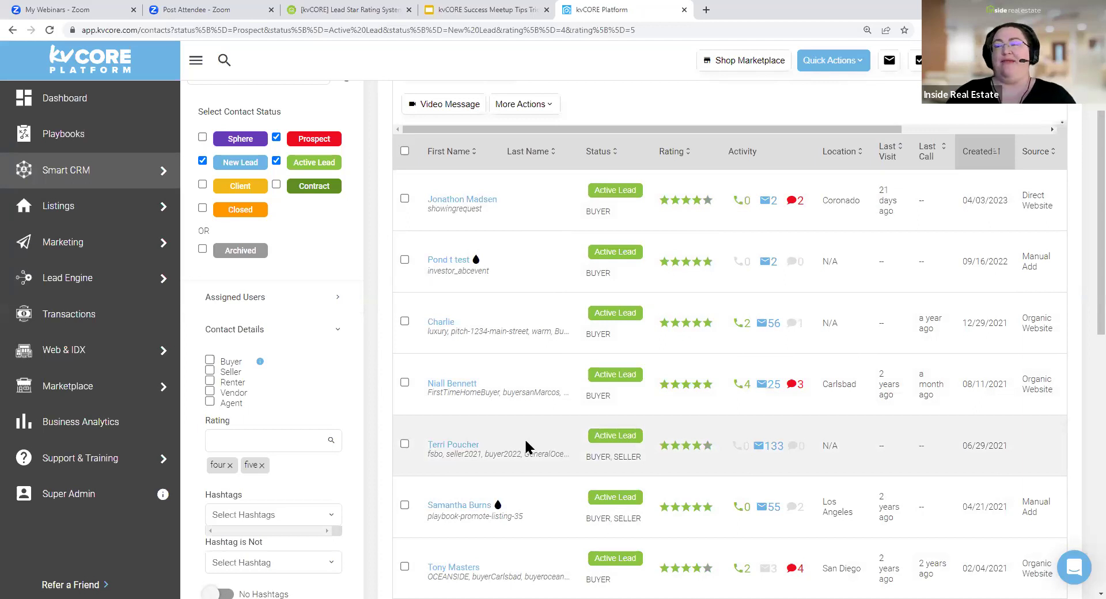
Deselect the New Lead, Active Lead and Prospect statuses and clear all applied contact filters
scroll(525, 447, up, 3)
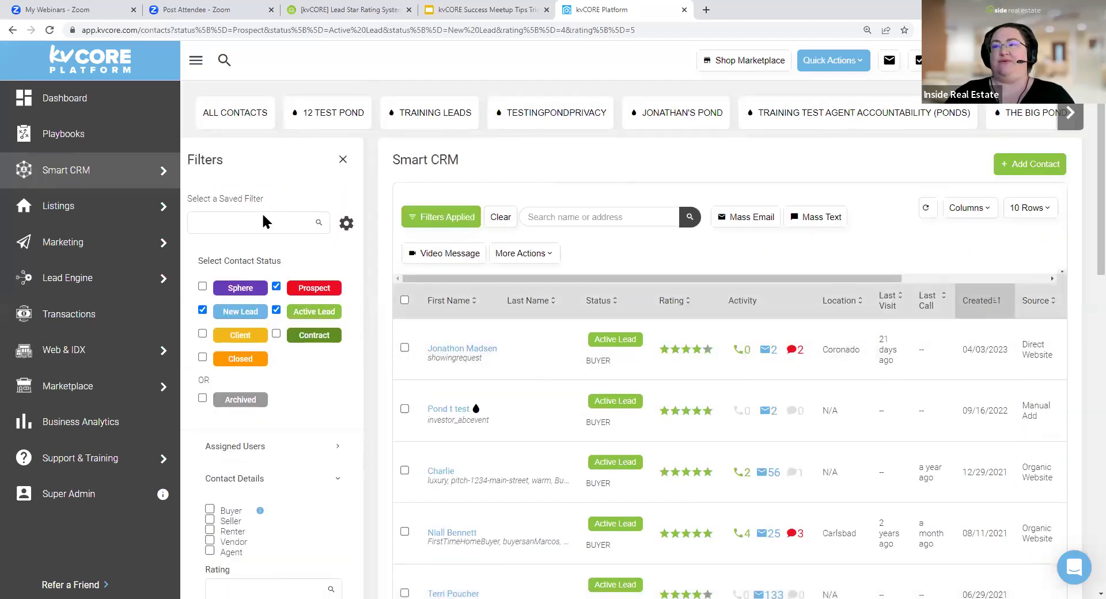
click(202, 310)
click(276, 310)
click(275, 287)
click(501, 214)
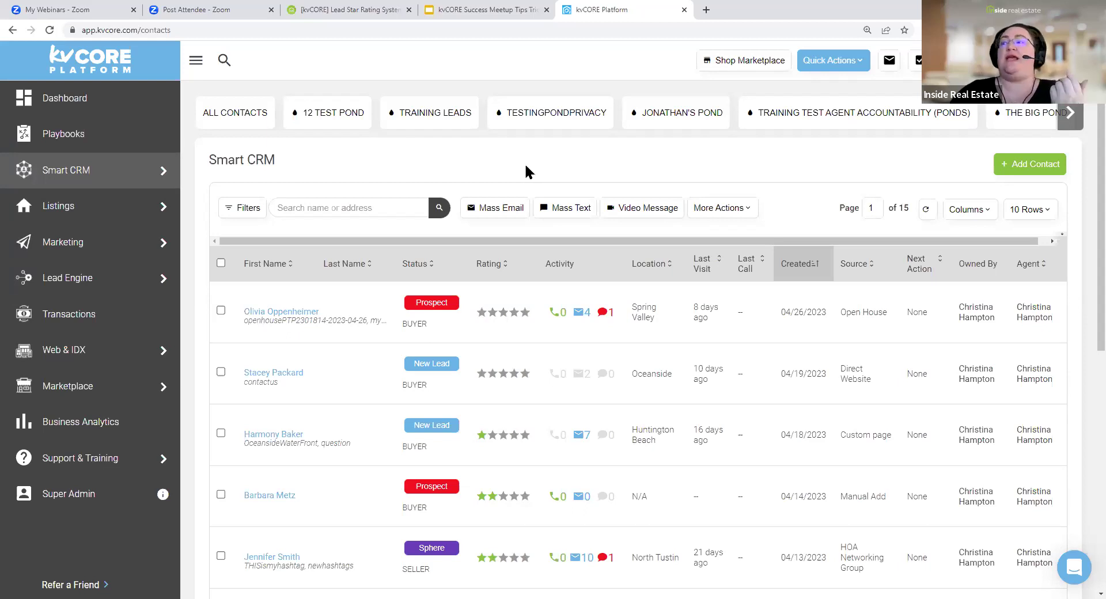
Open the support chat, examine its Share your Product Ideas form, and close the chat
click(1072, 573)
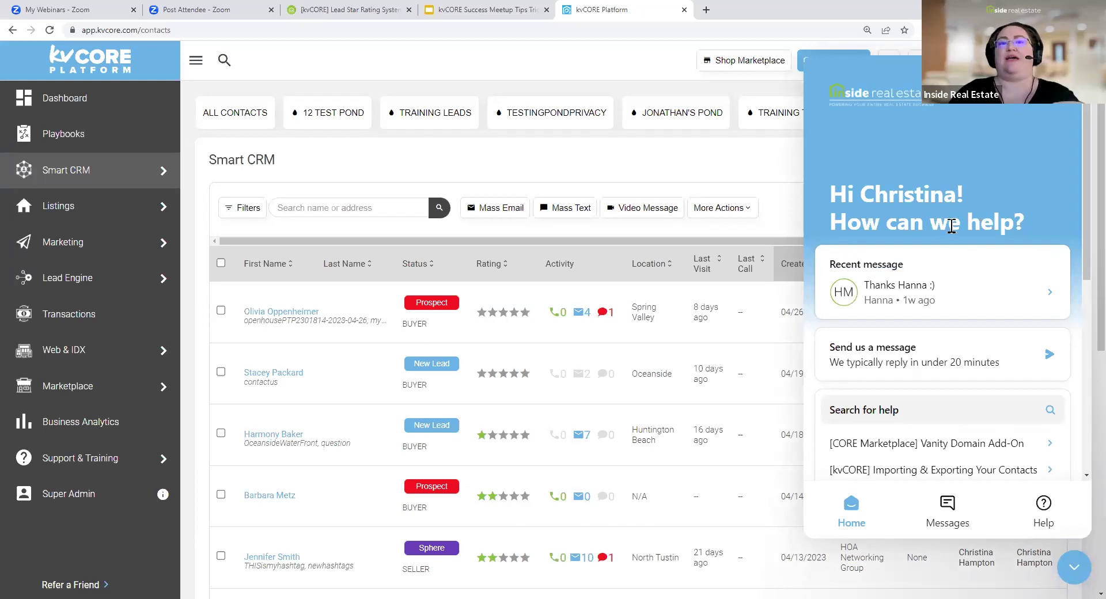
drag(829, 191, 1030, 231)
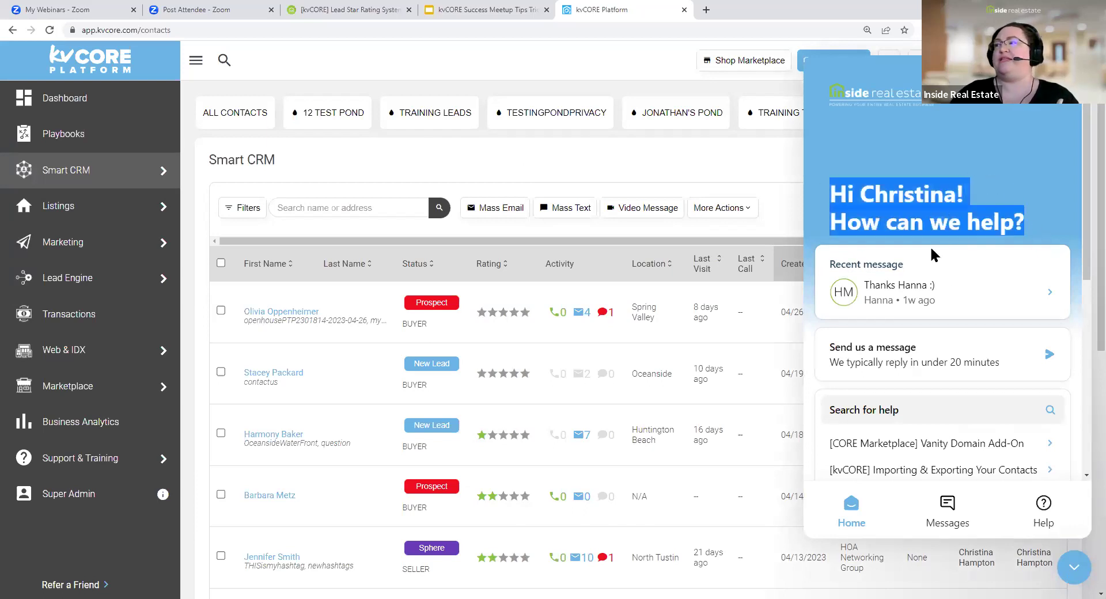
scroll(930, 246, down, 6)
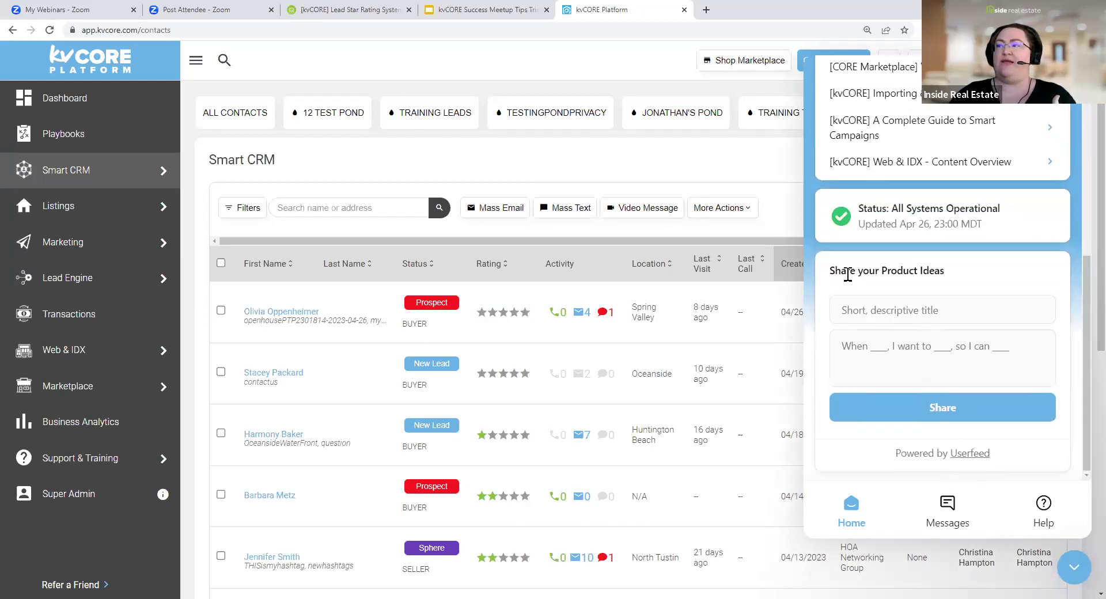
drag(829, 271, 949, 272)
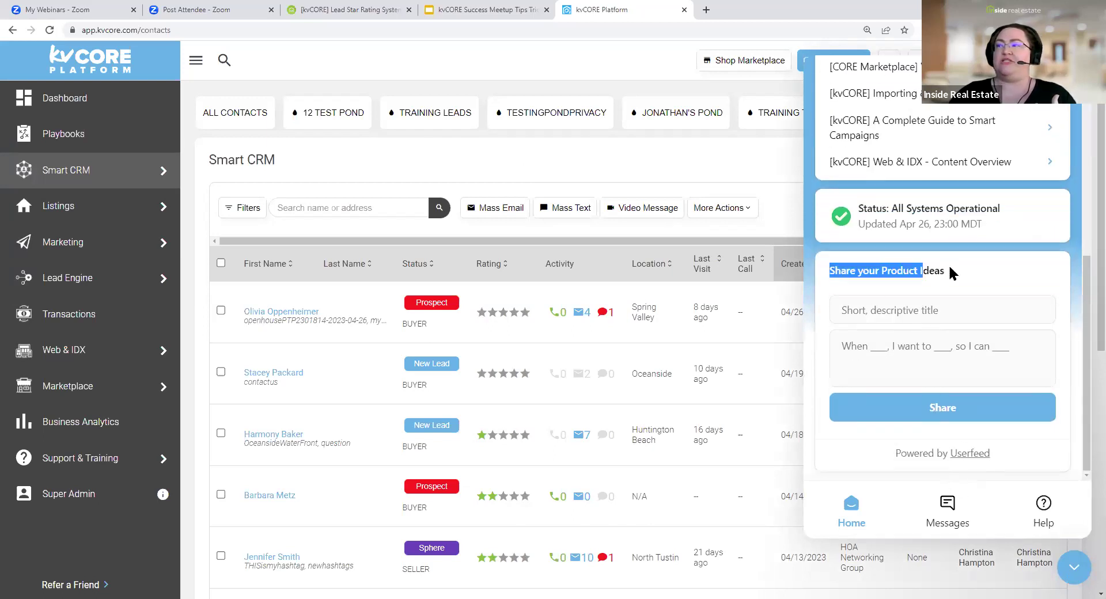
click(896, 310)
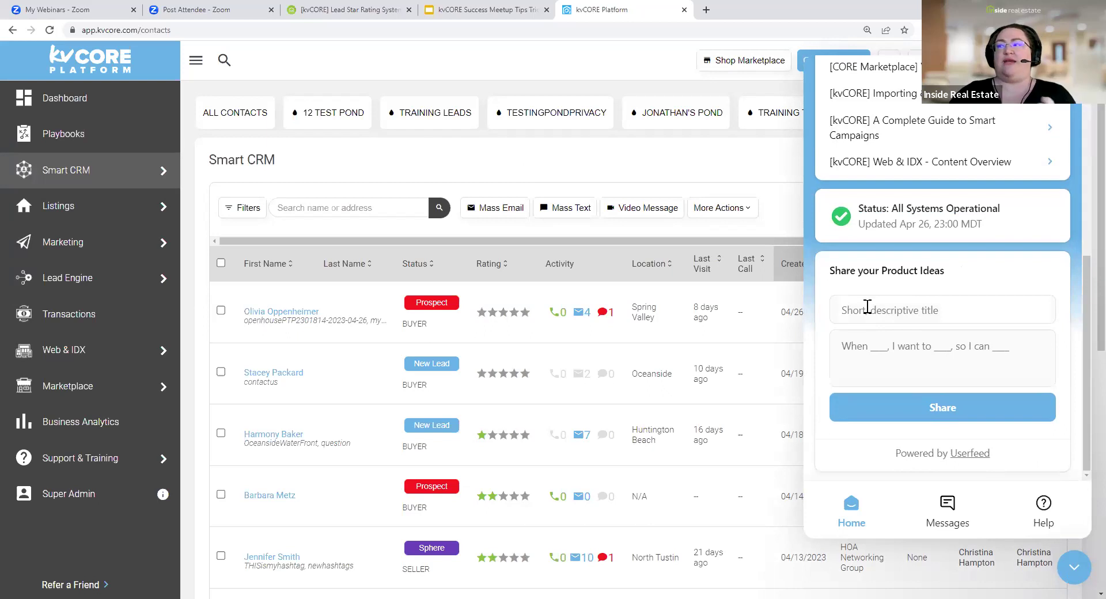
click(875, 346)
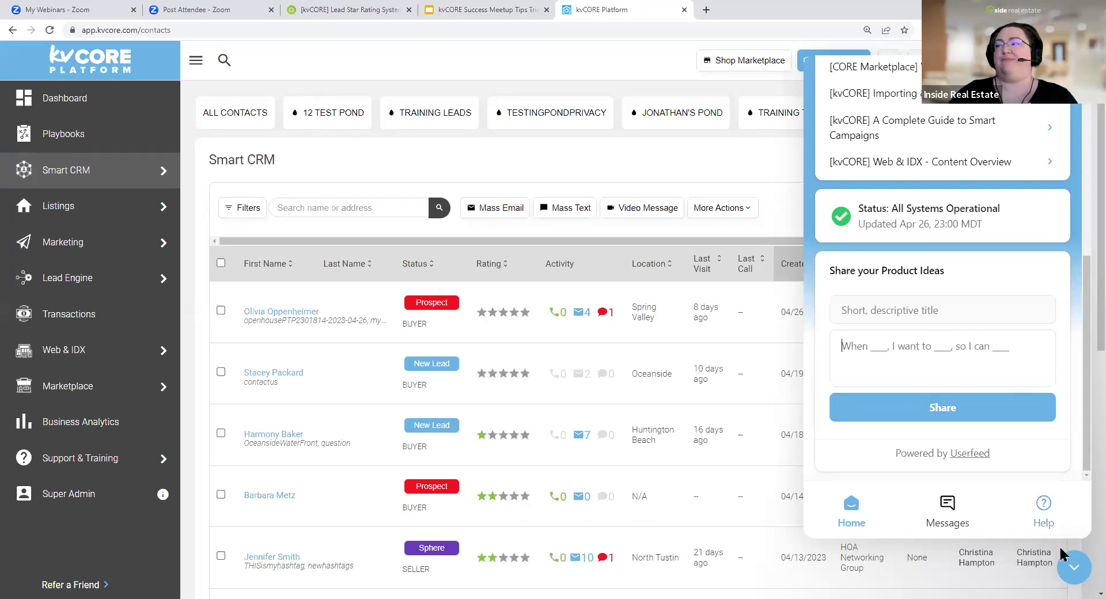
click(1068, 563)
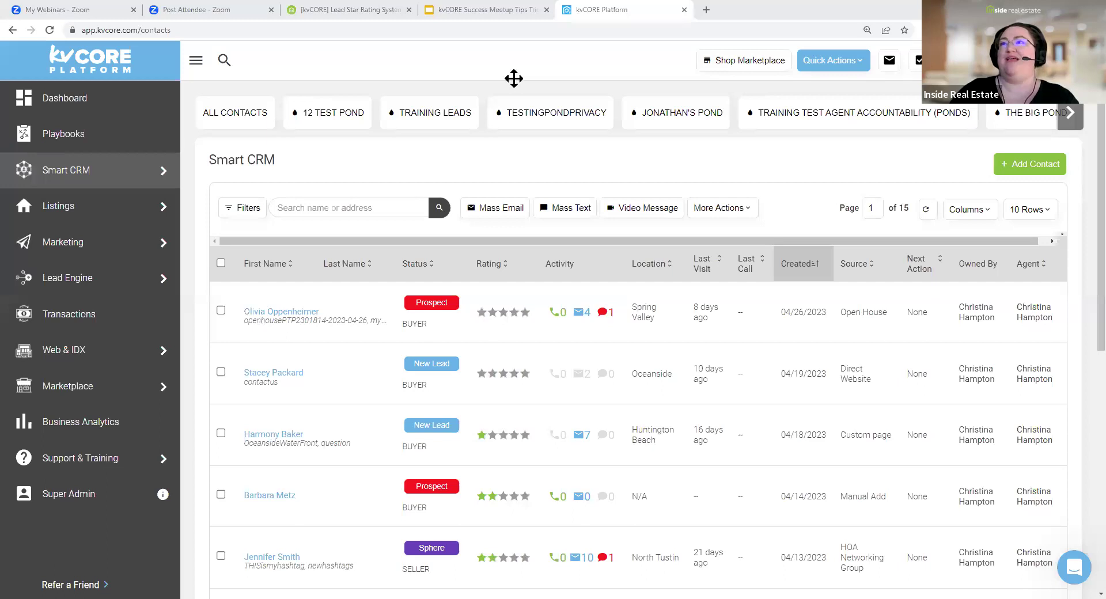
Switch to the presentation, reveal the Behavioral Automation point on the Automation Tools slide, and return to kvCORE
key(ctrl+shift+Tab)
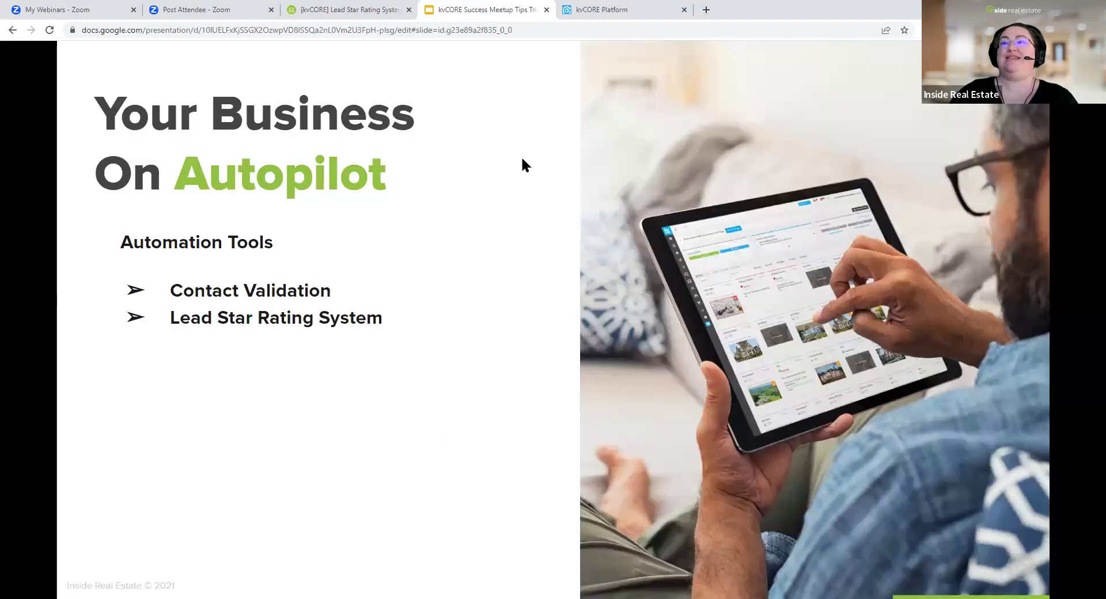
click(441, 203)
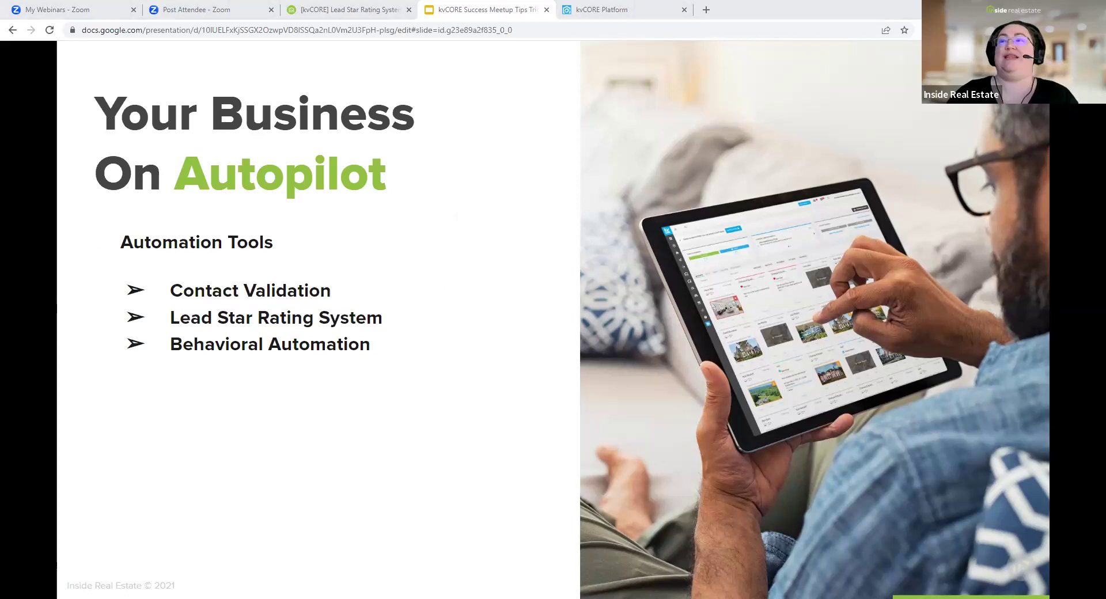
click(604, 8)
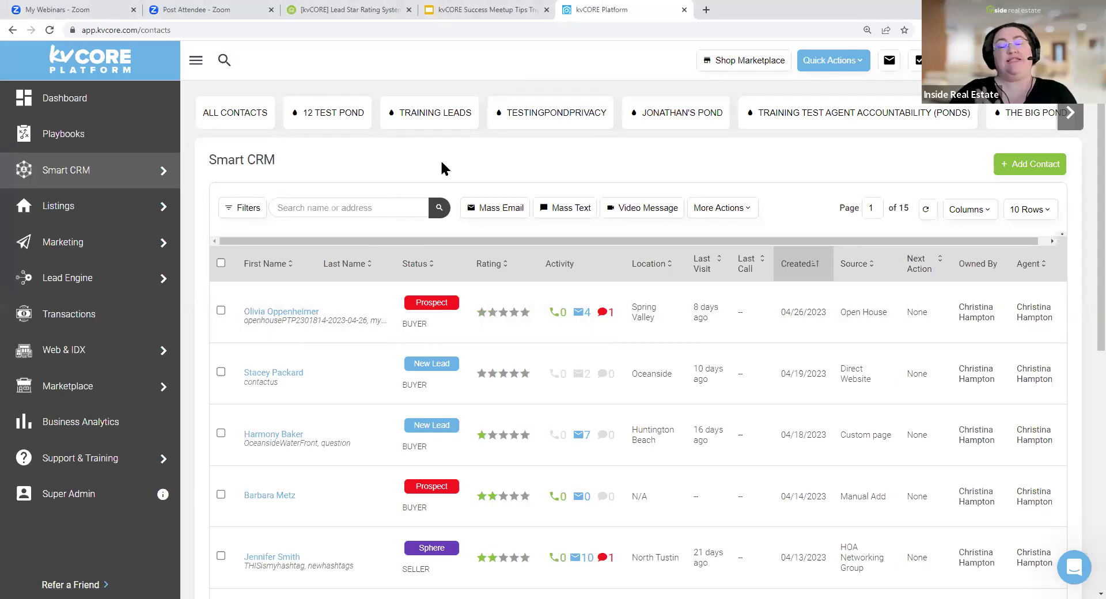
Open the first listed contact's record and turn off all behavioral alerts for this lead
click(292, 312)
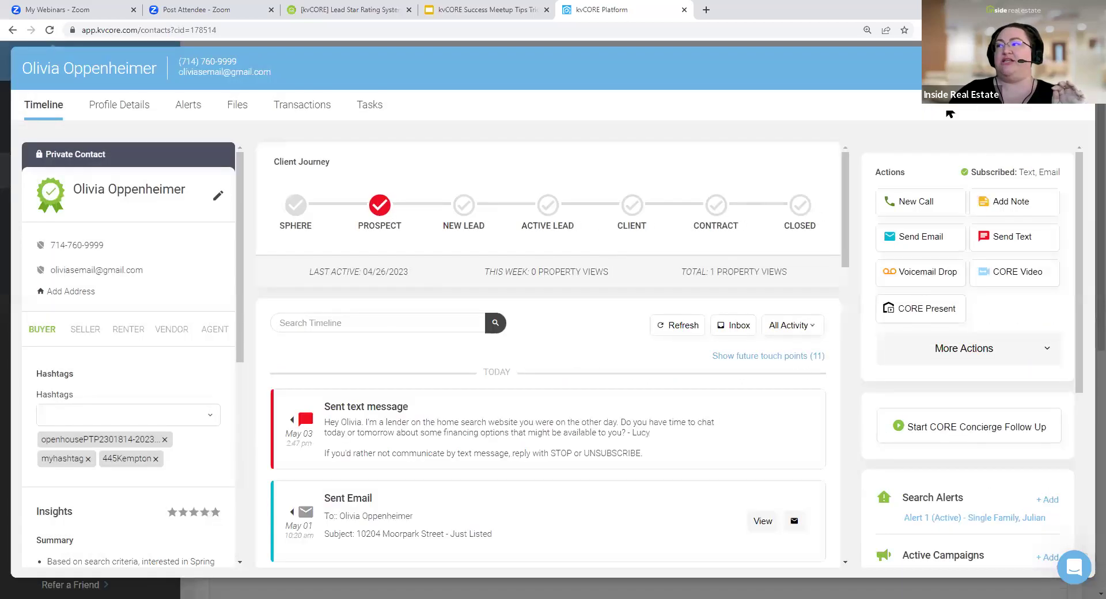
click(967, 350)
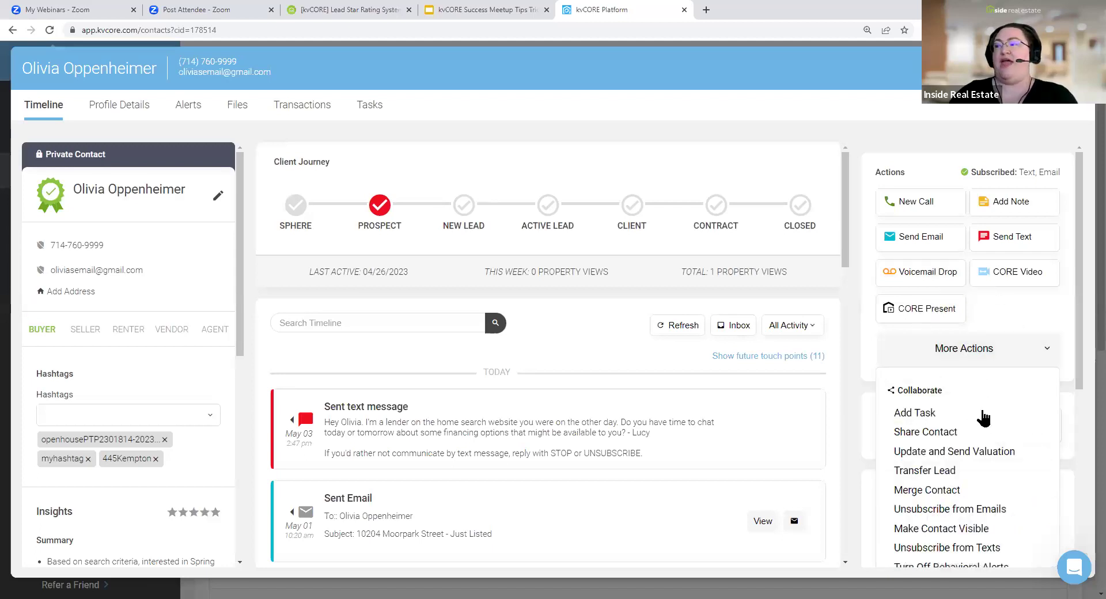
scroll(974, 410, down, 3)
click(966, 398)
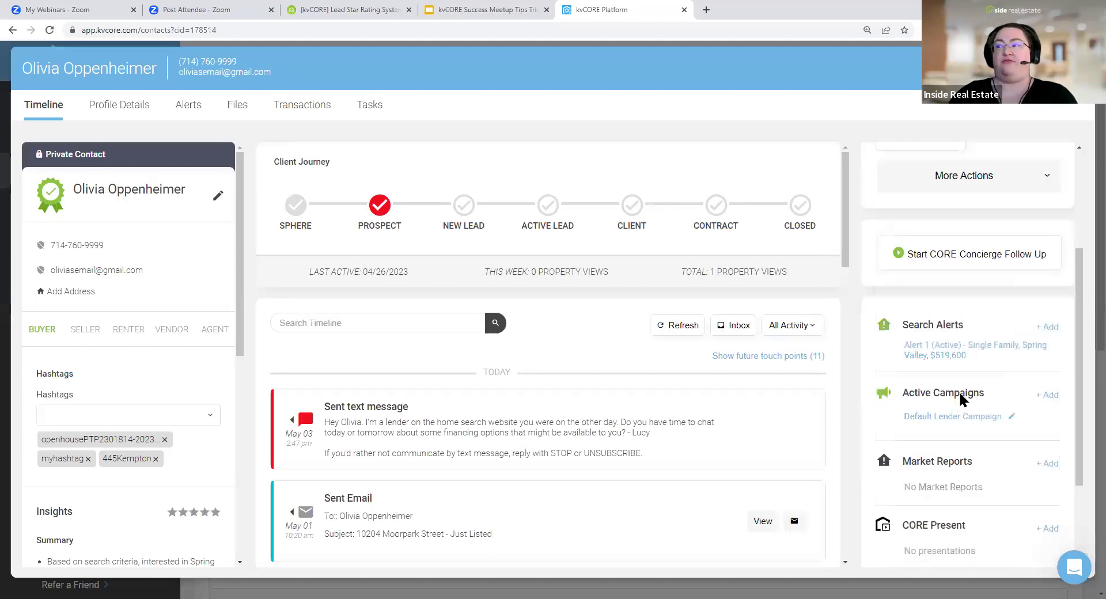
drag(426, 277, 441, 279)
drag(766, 305, 671, 279)
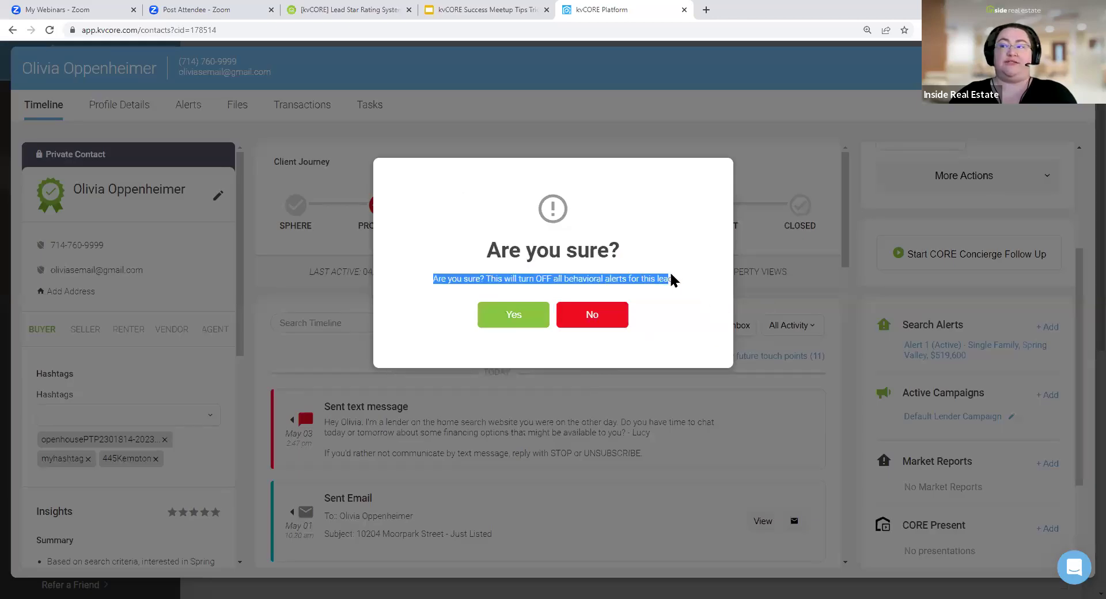
click(592, 316)
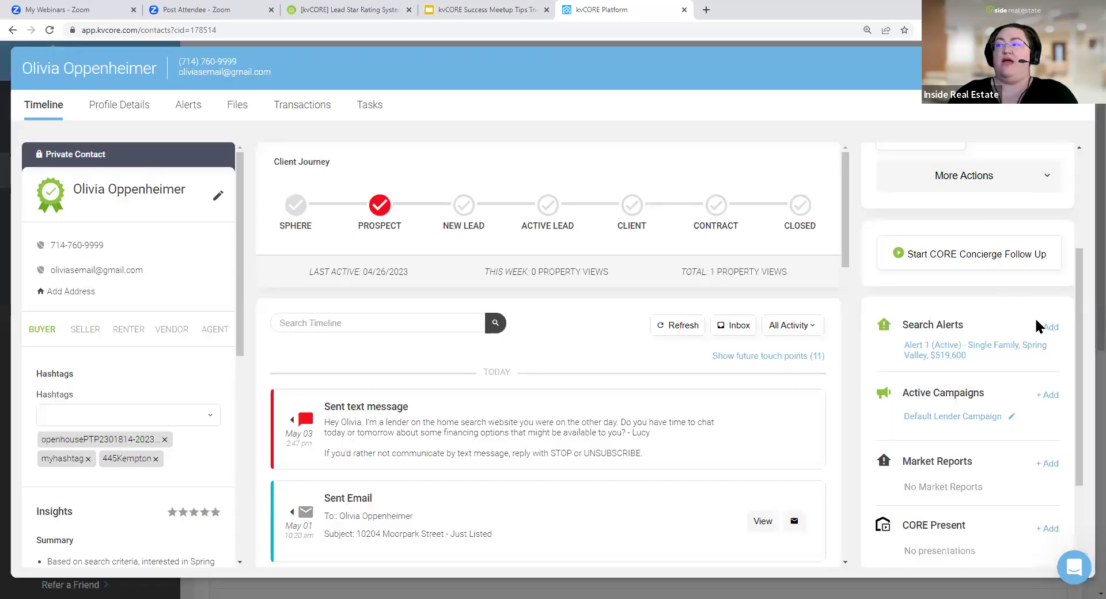
Turn all behavioral alerts back on for the open contact
scroll(997, 242, up, 2)
click(979, 290)
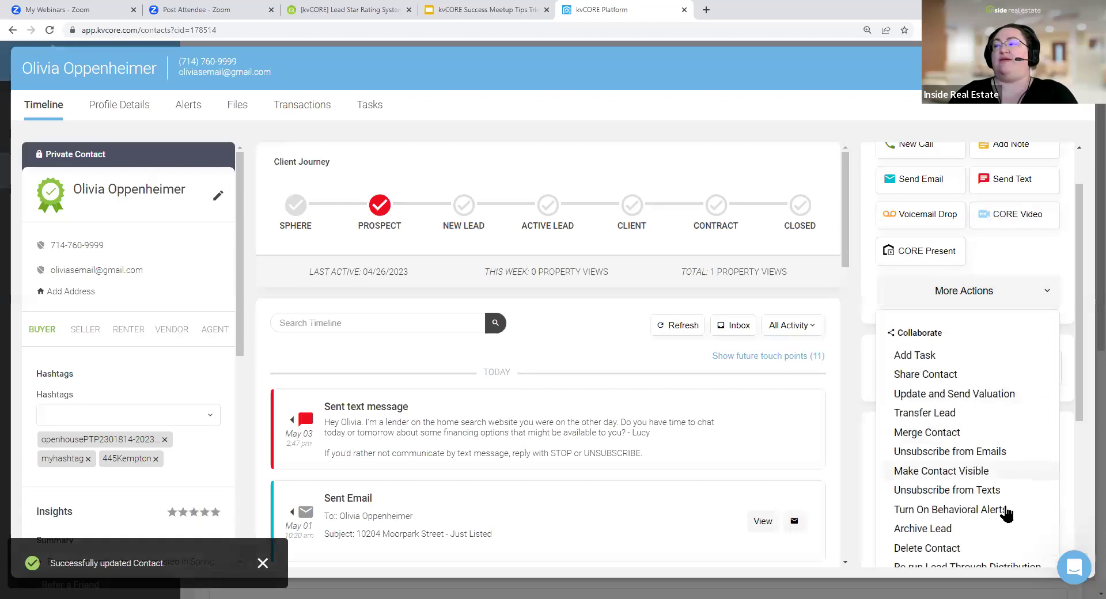
click(986, 510)
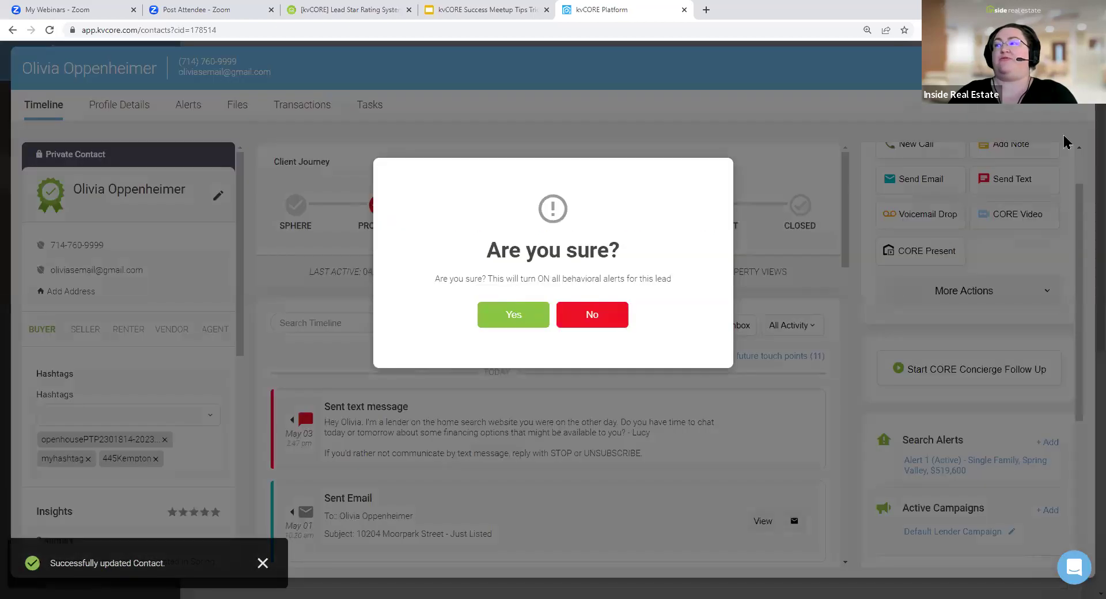
click(514, 312)
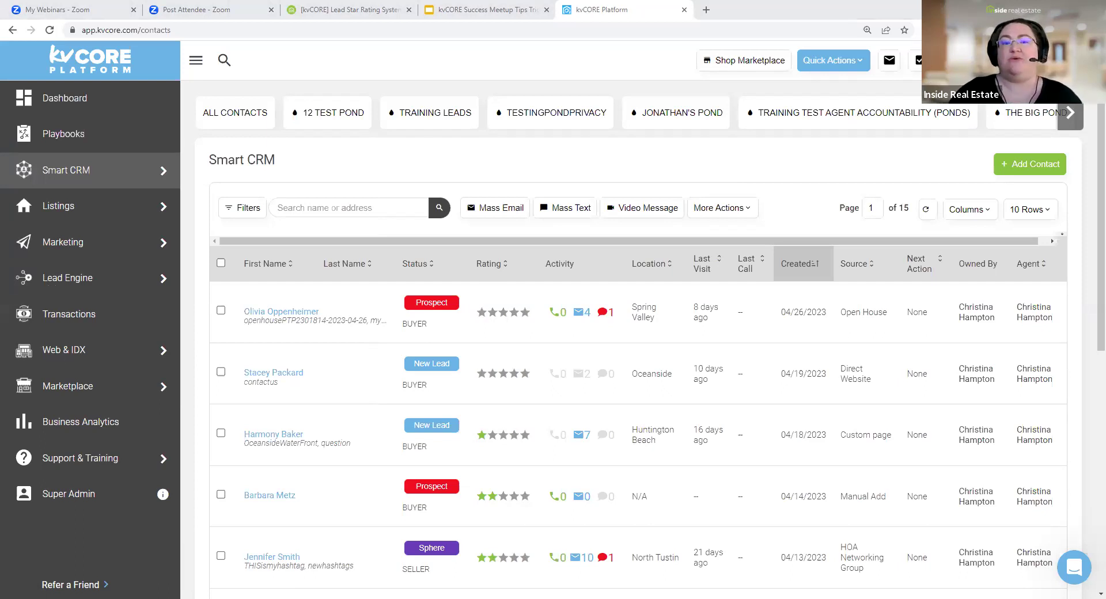
Close the YouTube tab with the kvCORE Success Meetups playlist and return to kvCORE
click(353, 10)
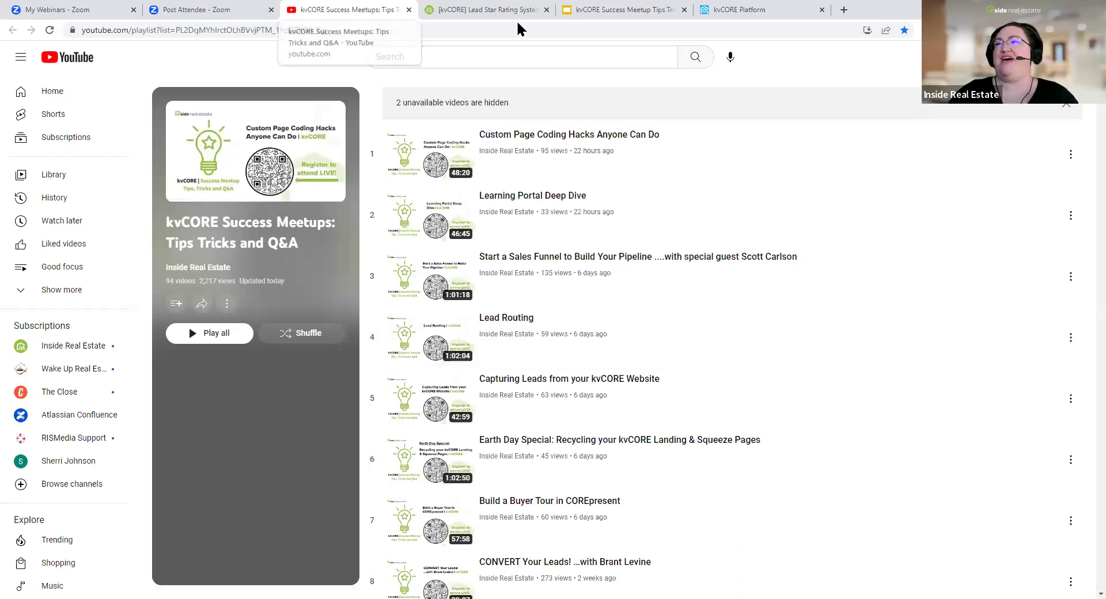
key(ctrl+w)
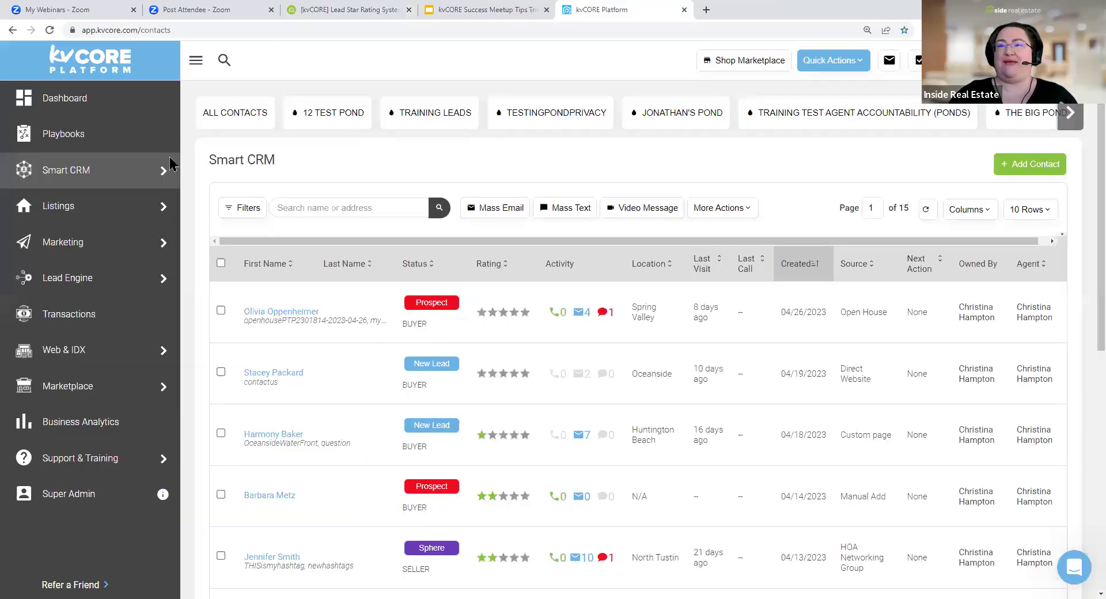
Open the Behavioral Automation settings from the Marketing tools and look over the alert statuses, behaviors and automation options
click(74, 246)
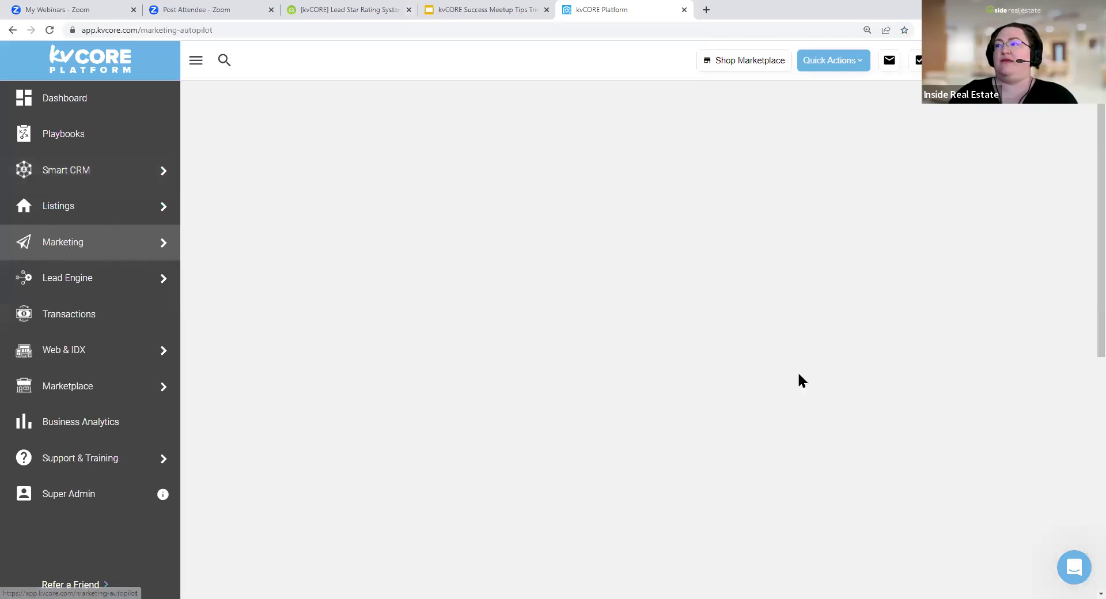
scroll(778, 355, down, 3)
scroll(779, 357, down, 4)
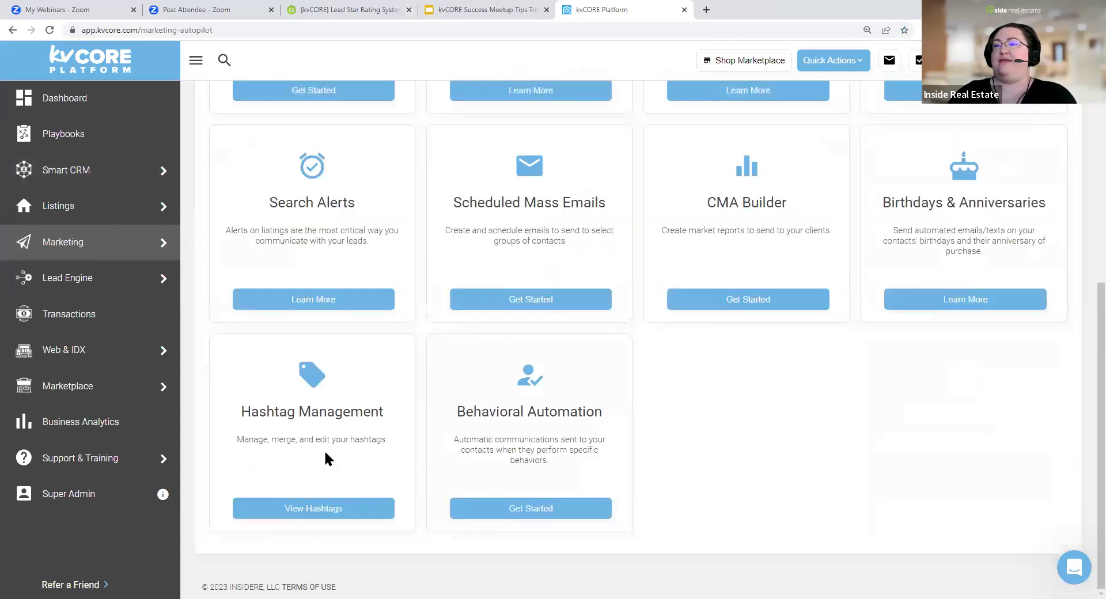
drag(597, 406, 452, 409)
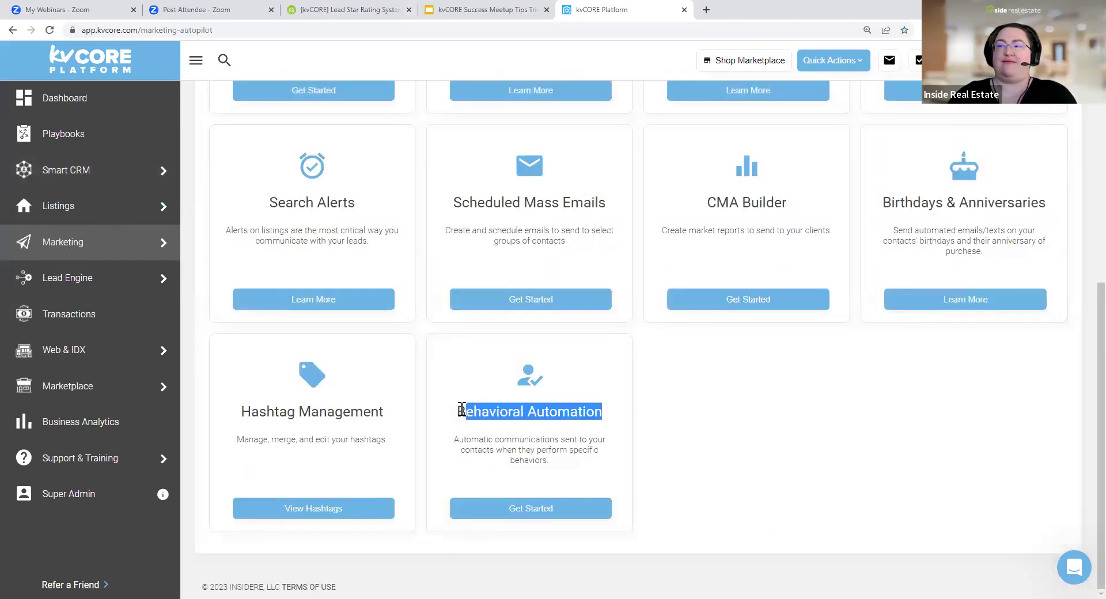
click(530, 509)
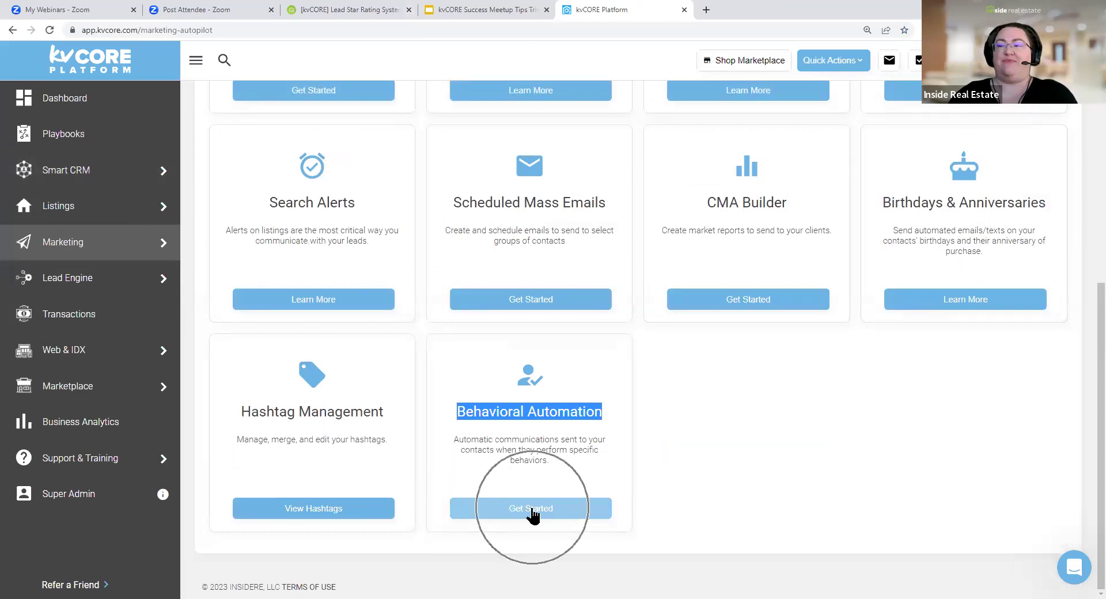
scroll(463, 219, down, 4)
scroll(473, 224, up, 5)
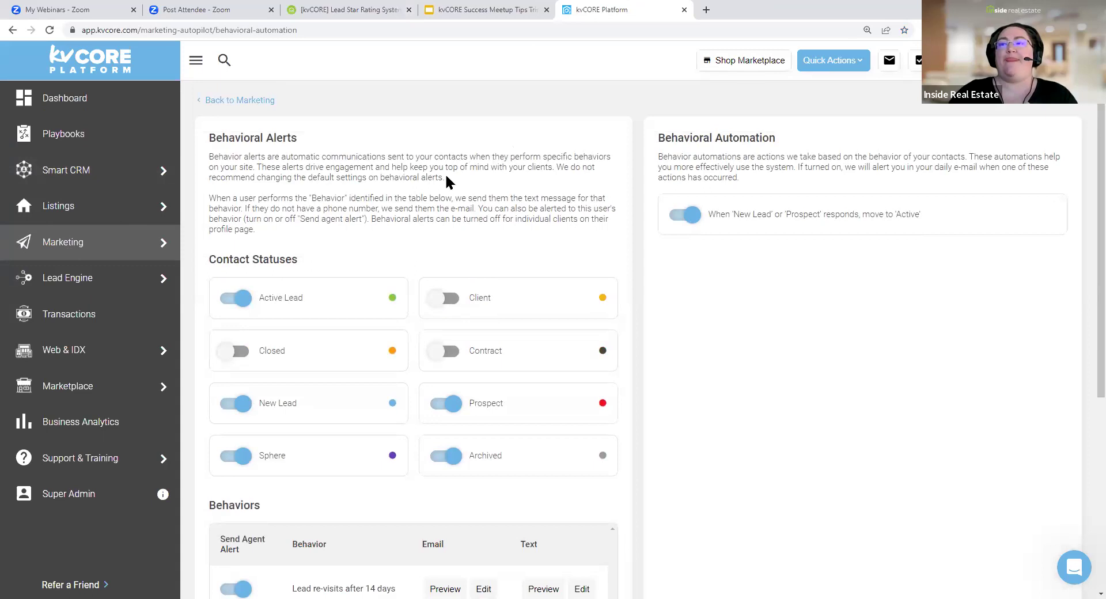
Examine the Behavioral Alerts description and the six lead behaviors listed in the Behaviors table
double_click(327, 196)
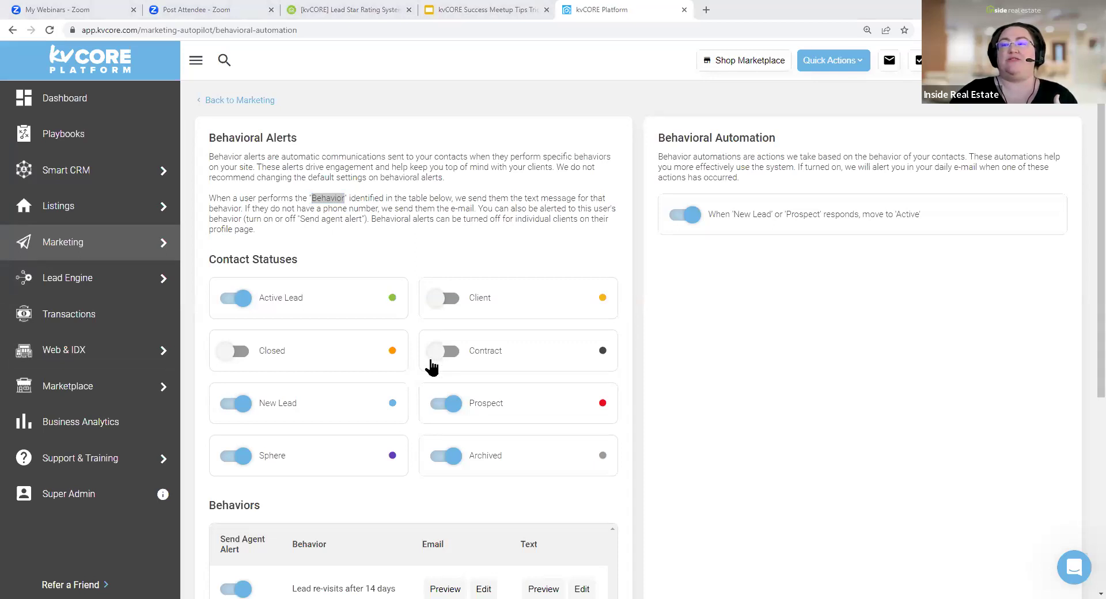
scroll(432, 366, down, 5)
drag(298, 273, 380, 513)
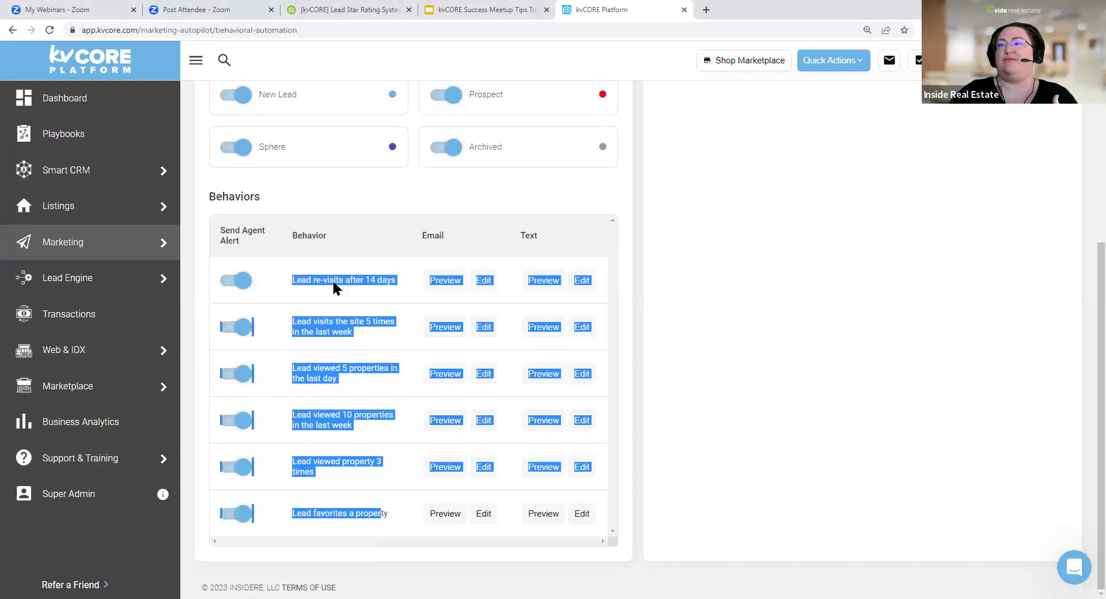
Reopen the closed Behavioral Automation help article and review the list of specific contact actions that kvCORE monitors
key(ctrl+shift+t)
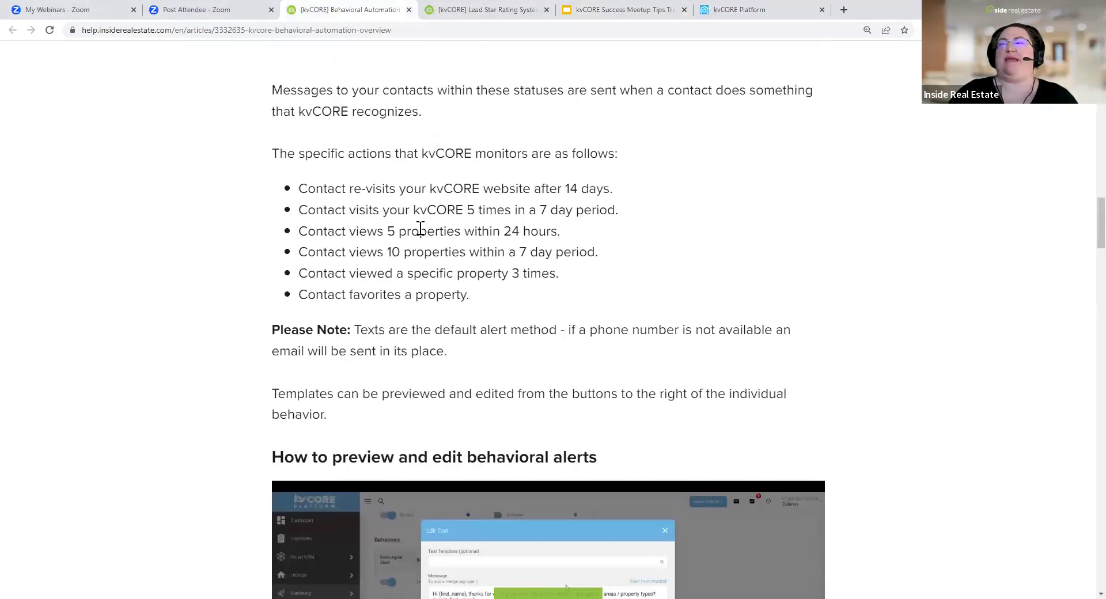
scroll(365, 250, up, 2)
drag(297, 303, 629, 311)
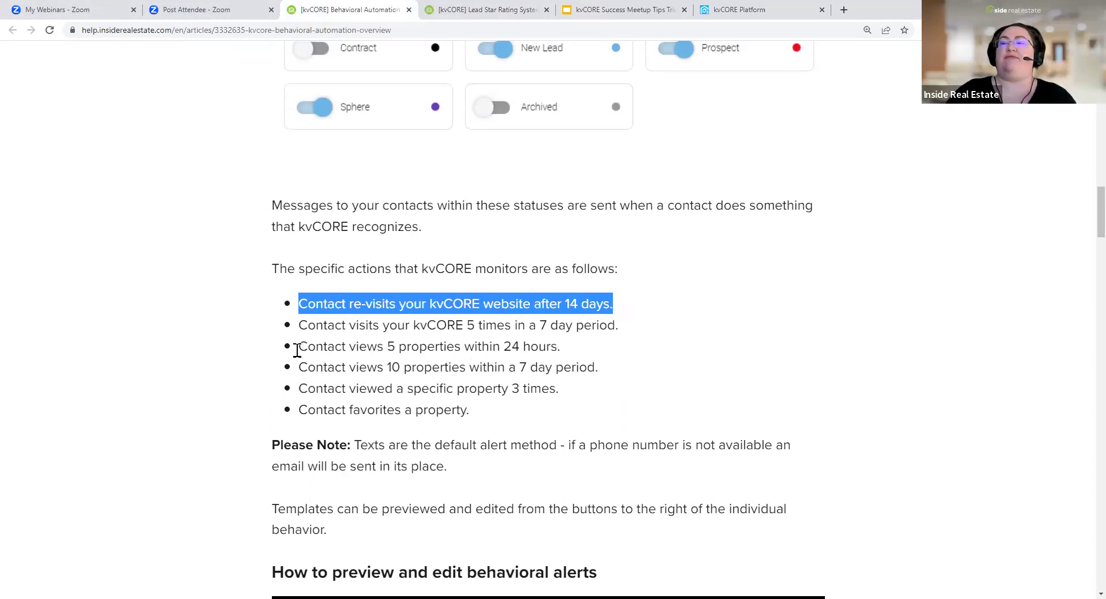
drag(298, 347, 383, 346)
drag(472, 352, 580, 352)
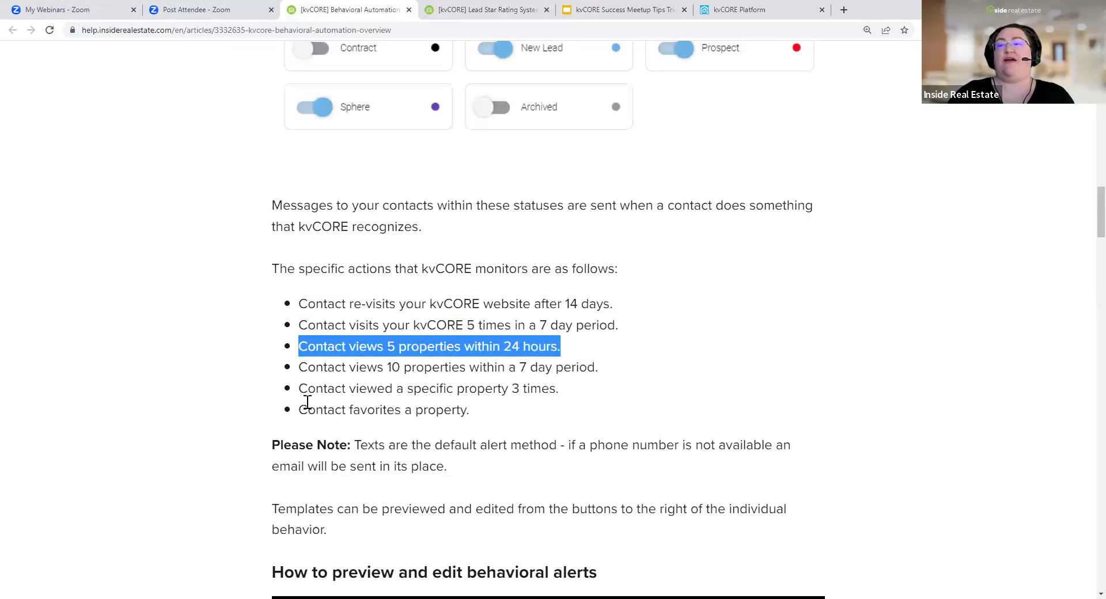
drag(299, 410, 504, 413)
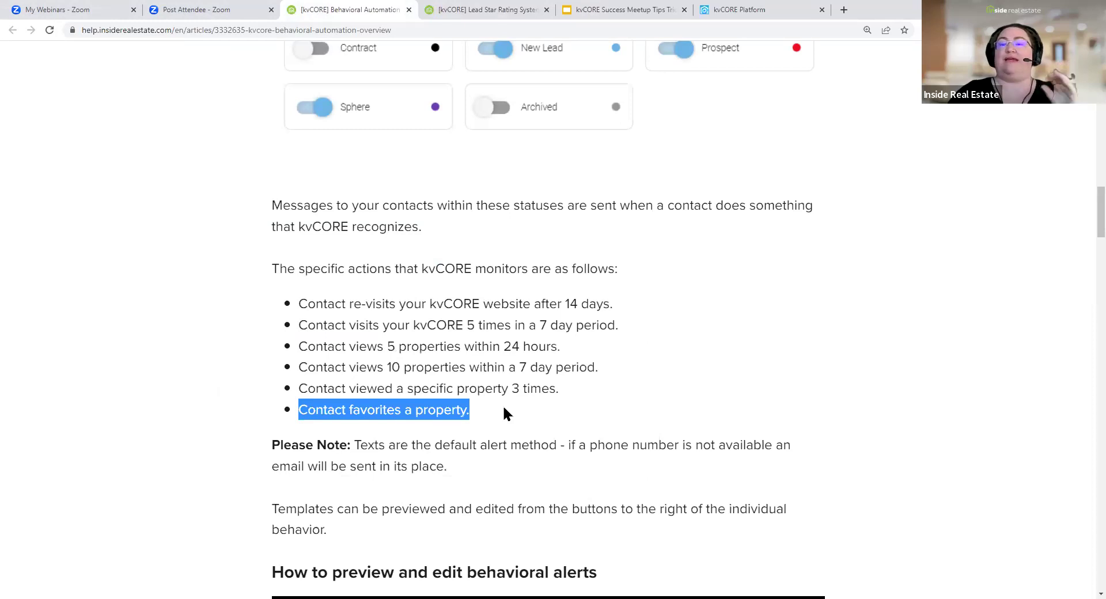
drag(272, 268, 617, 269)
drag(654, 340, 654, 420)
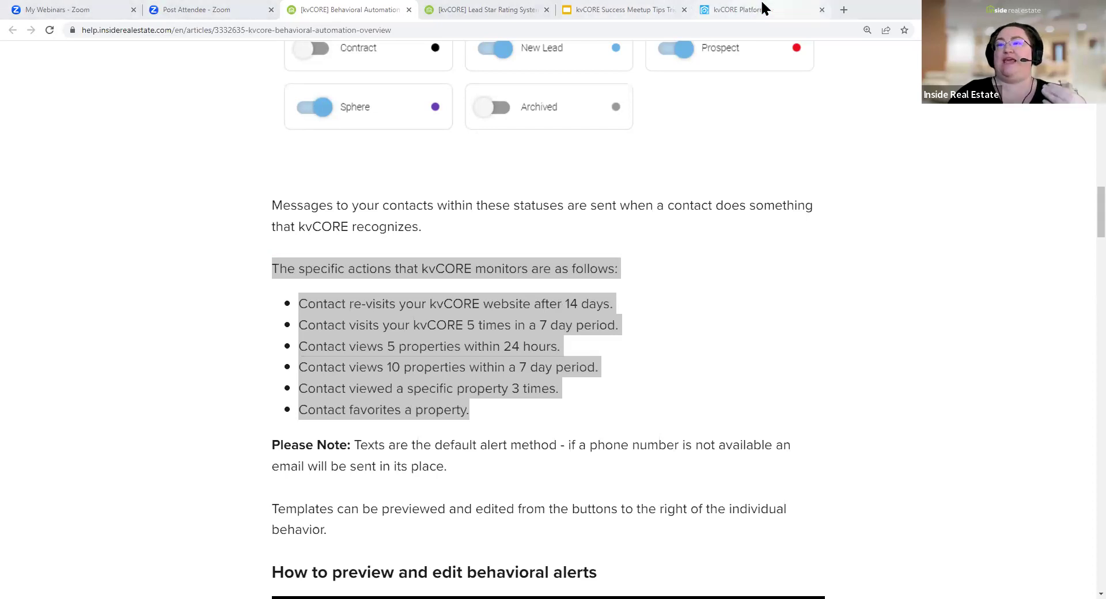
Return to the kvCORE Behavioral Automation settings and turn off the agent alert for "Lead viewed 5 properties in the last day"
click(737, 10)
double_click(309, 234)
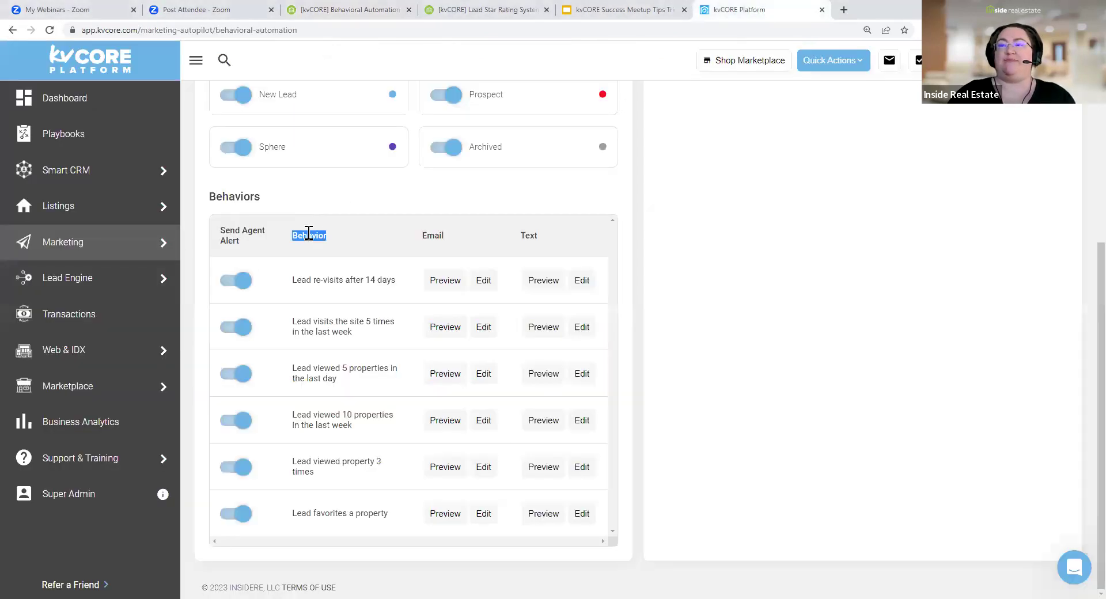
drag(225, 232, 274, 249)
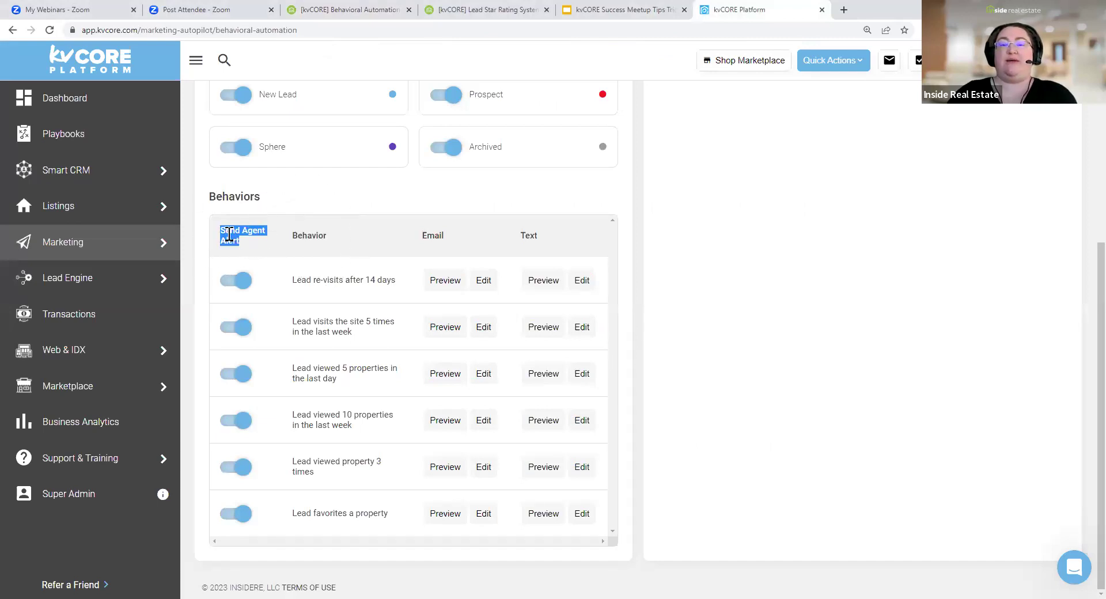
key(ctrl+c)
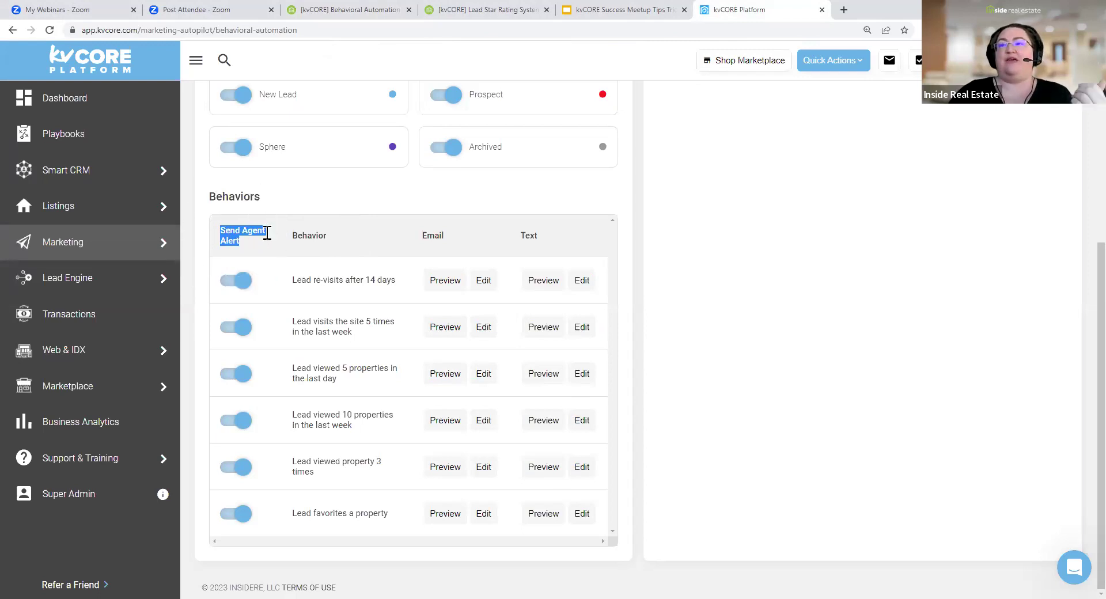
click(241, 374)
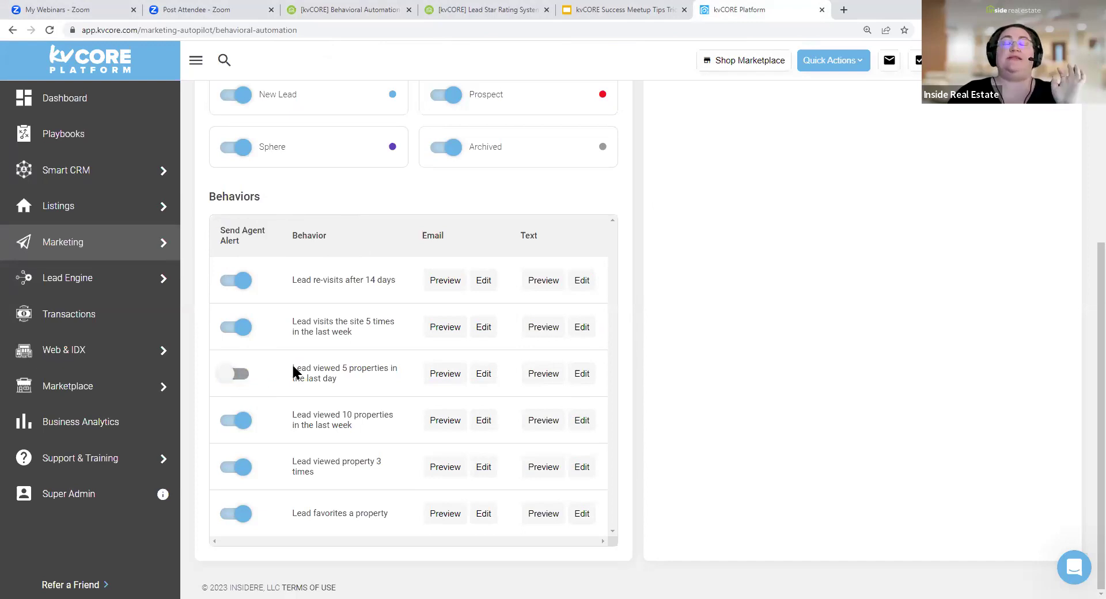
drag(293, 371, 410, 391)
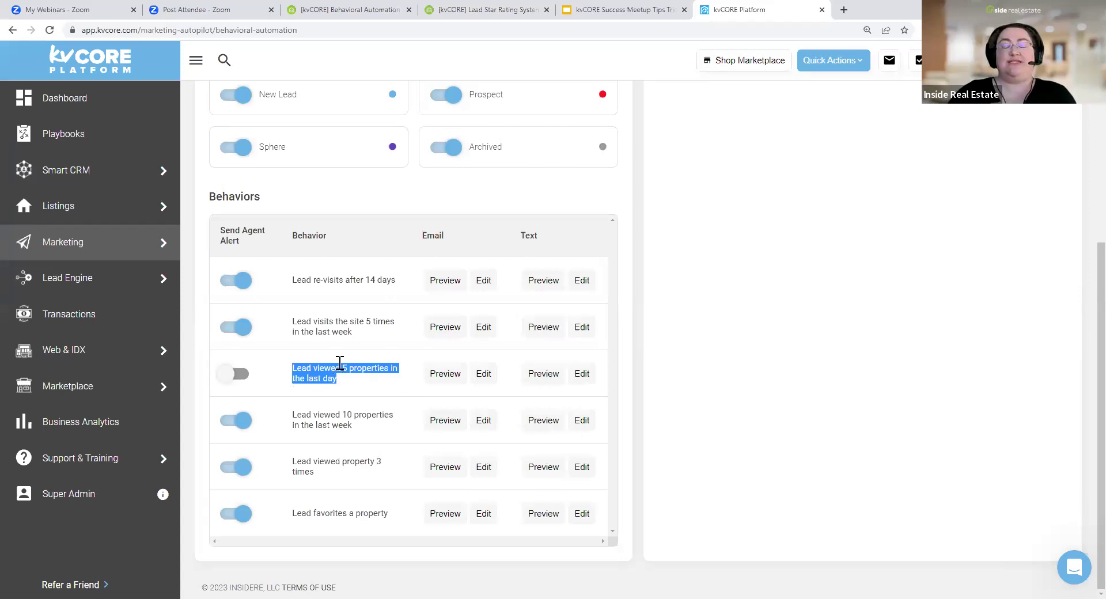
Turn the agent alert for "Lead viewed 5 properties in the last day" back on after checking the Behavioral Alerts description
scroll(316, 320, up, 5)
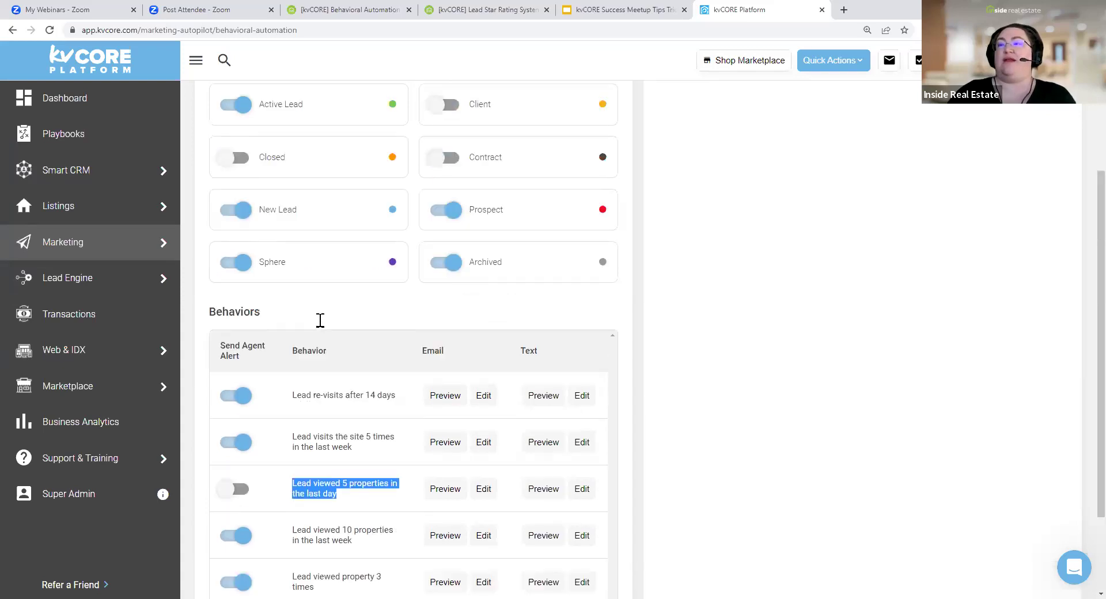
drag(209, 137, 358, 156)
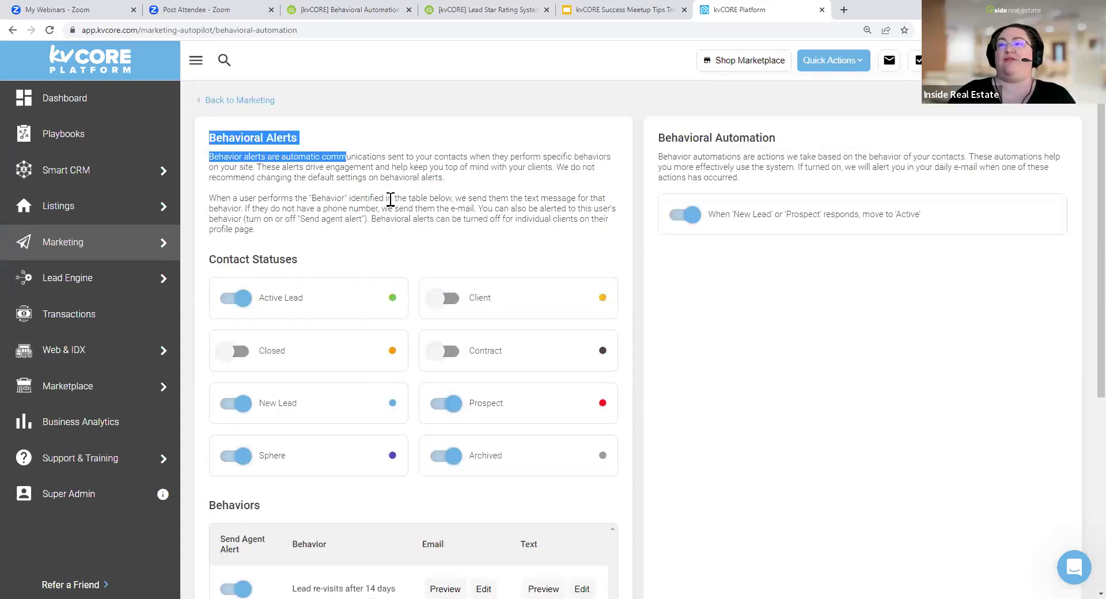
scroll(377, 262, down, 5)
drag(219, 230, 258, 241)
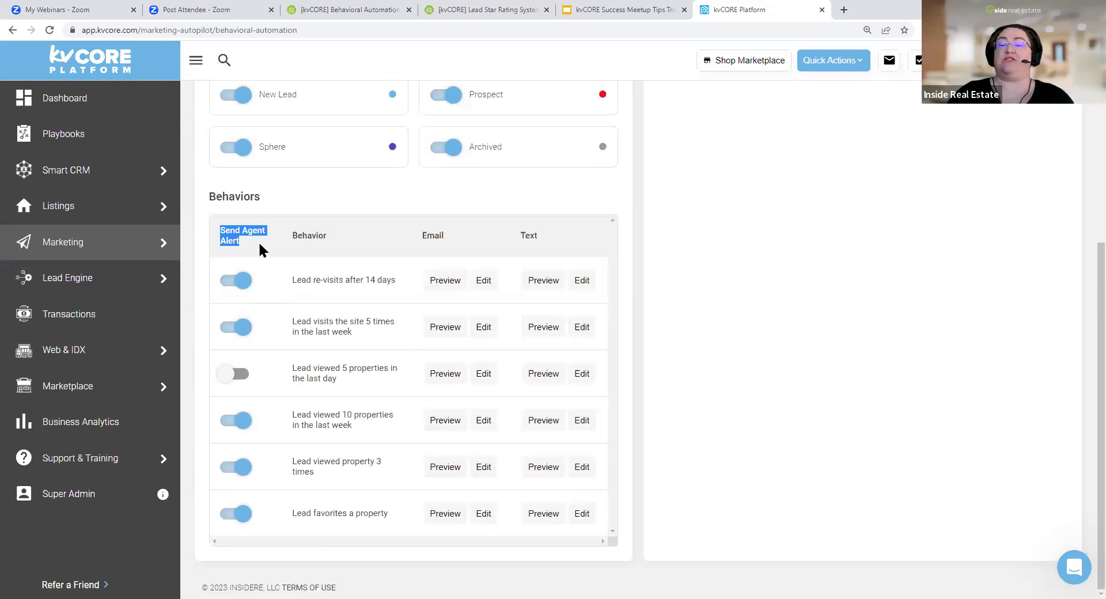
click(236, 374)
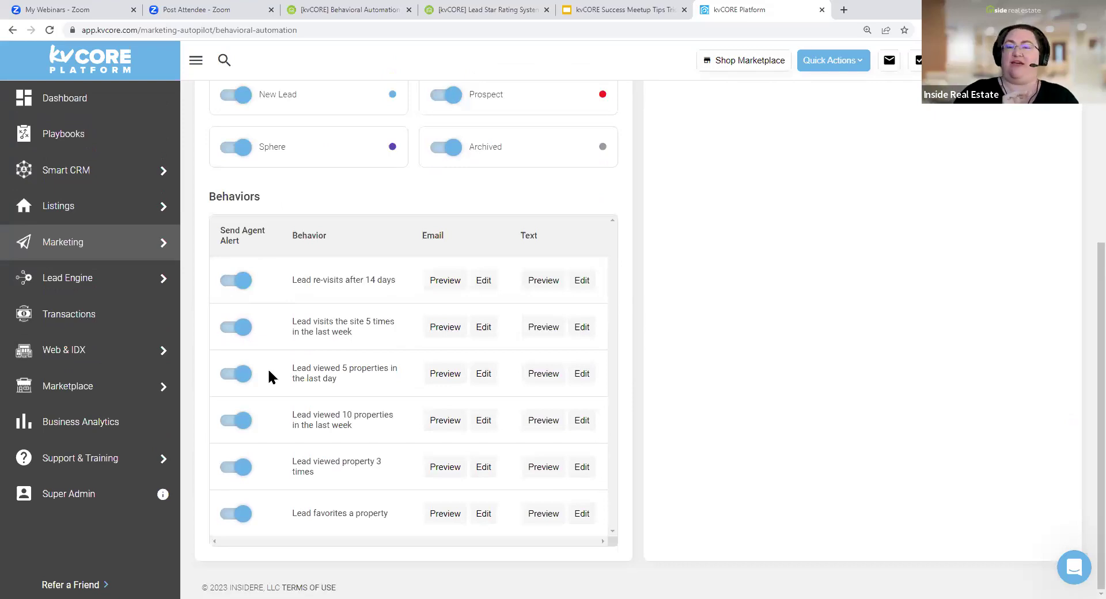
Examine the Send Agent Alert and Text columns of the Behaviors table
drag(224, 226, 267, 247)
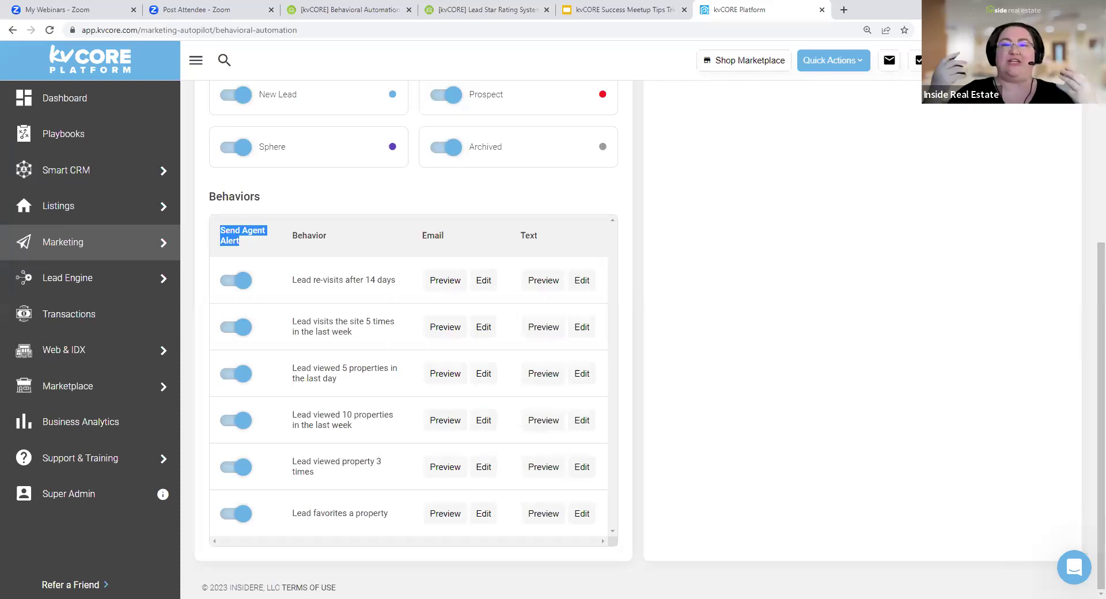
click(291, 263)
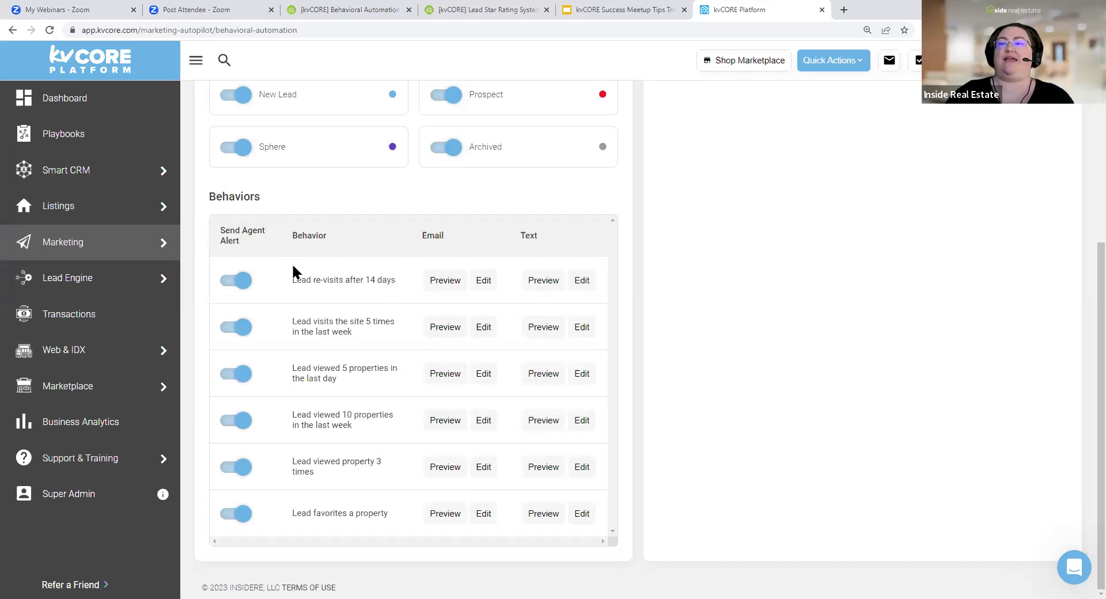
double_click(529, 233)
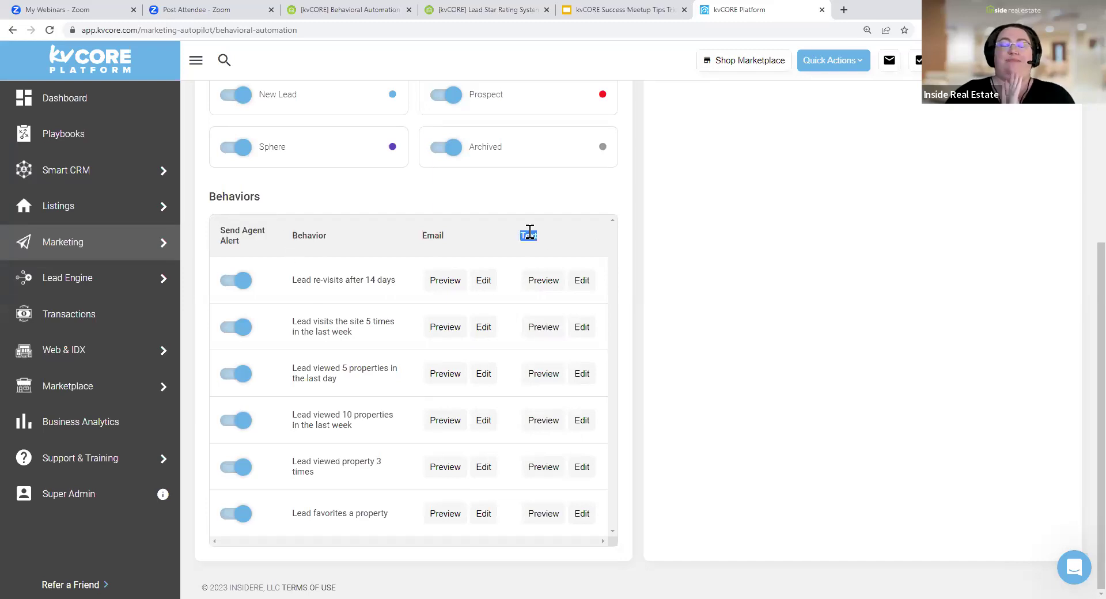
drag(529, 233, 535, 234)
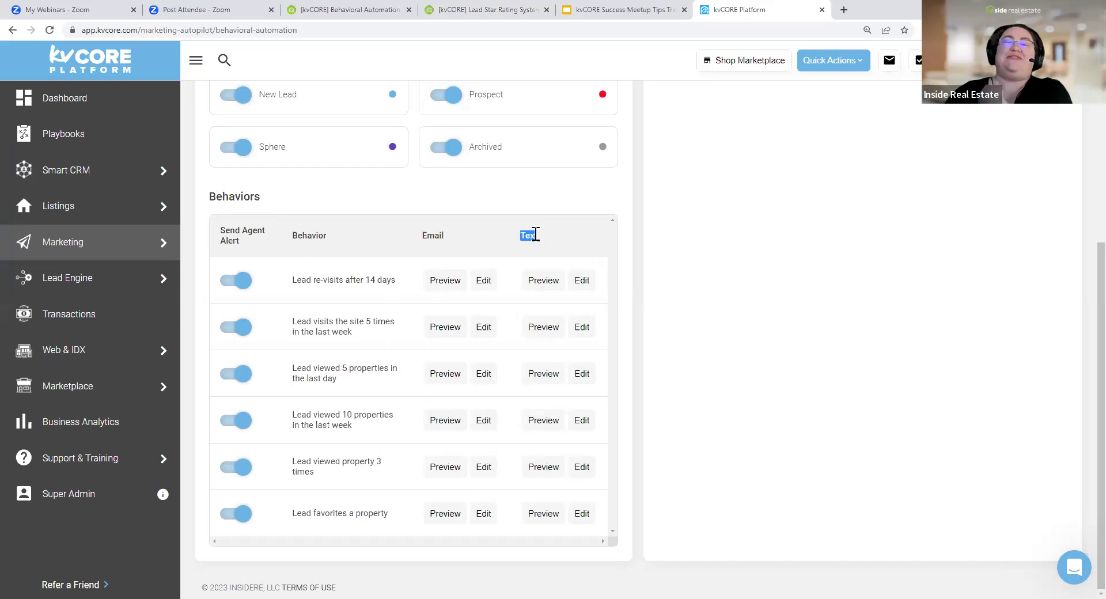
click(507, 291)
drag(212, 230, 281, 244)
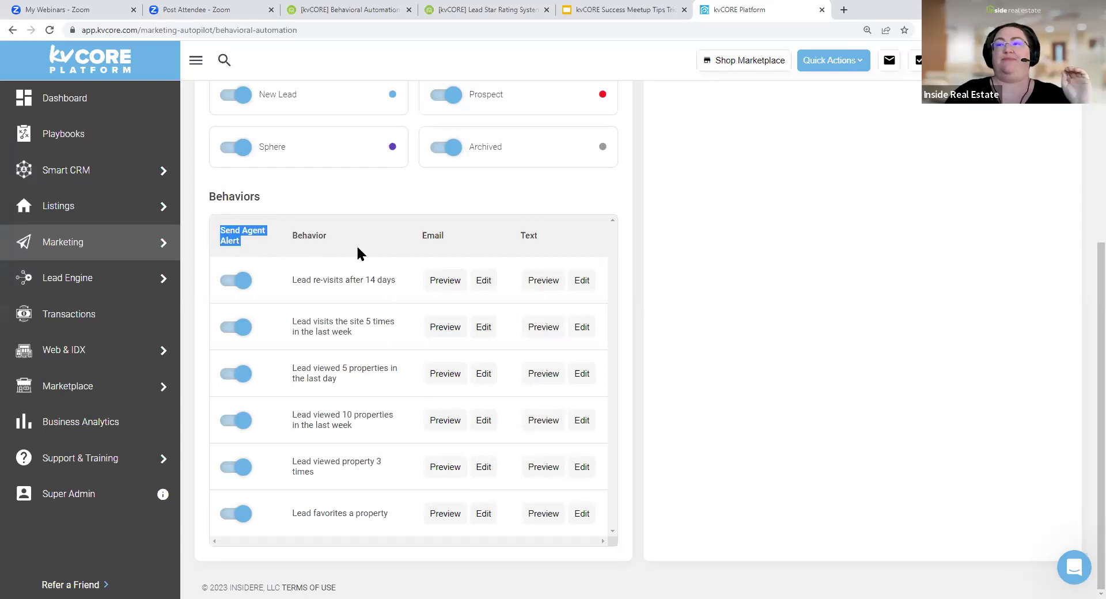
Examine how the New Lead, Active Lead and Prospect contact statuses relate to the site-visit behaviors that trigger alerts
scroll(359, 248, up, 5)
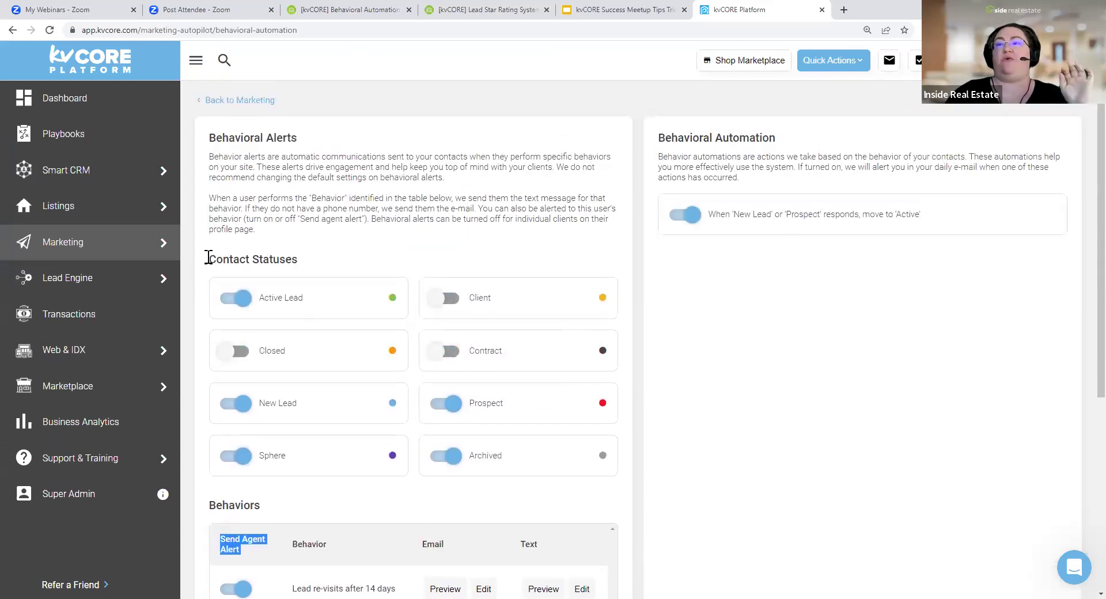
drag(208, 257, 357, 246)
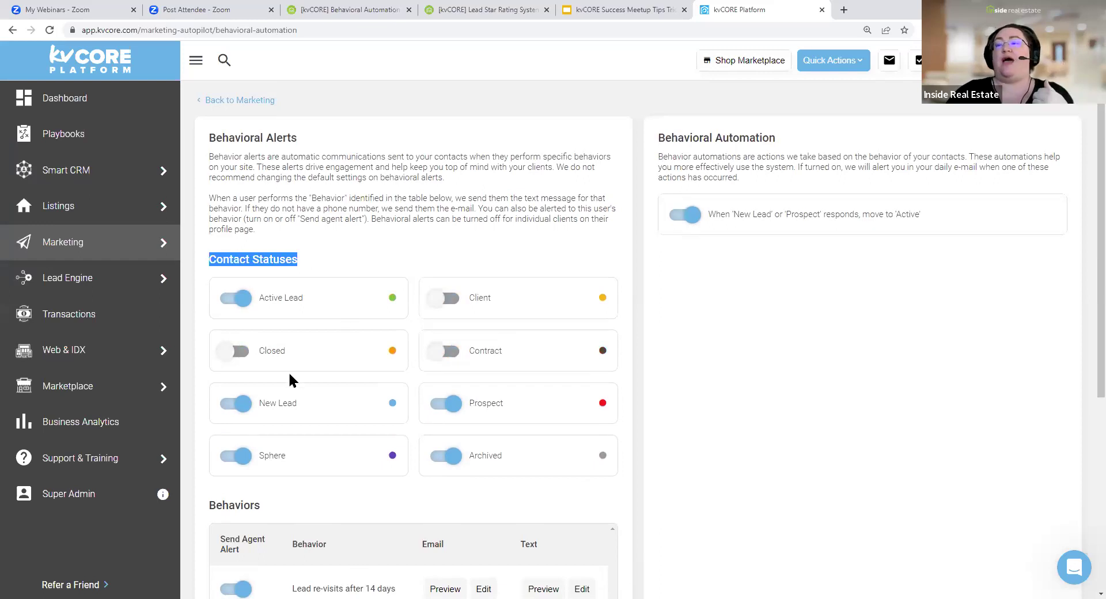
drag(258, 404, 303, 403)
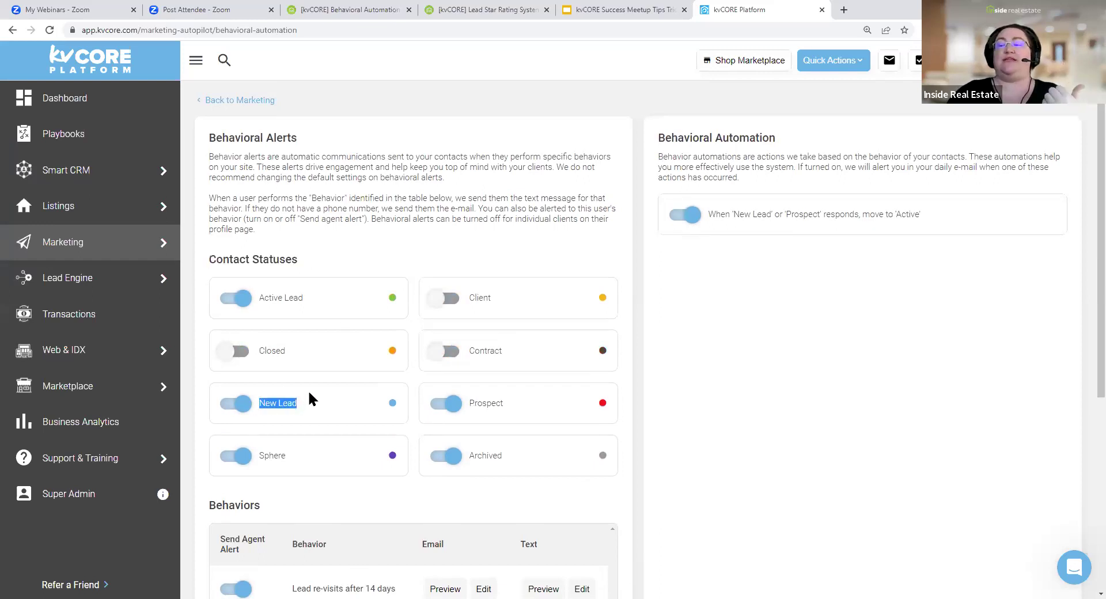
scroll(308, 395, down, 4)
drag(286, 357, 413, 356)
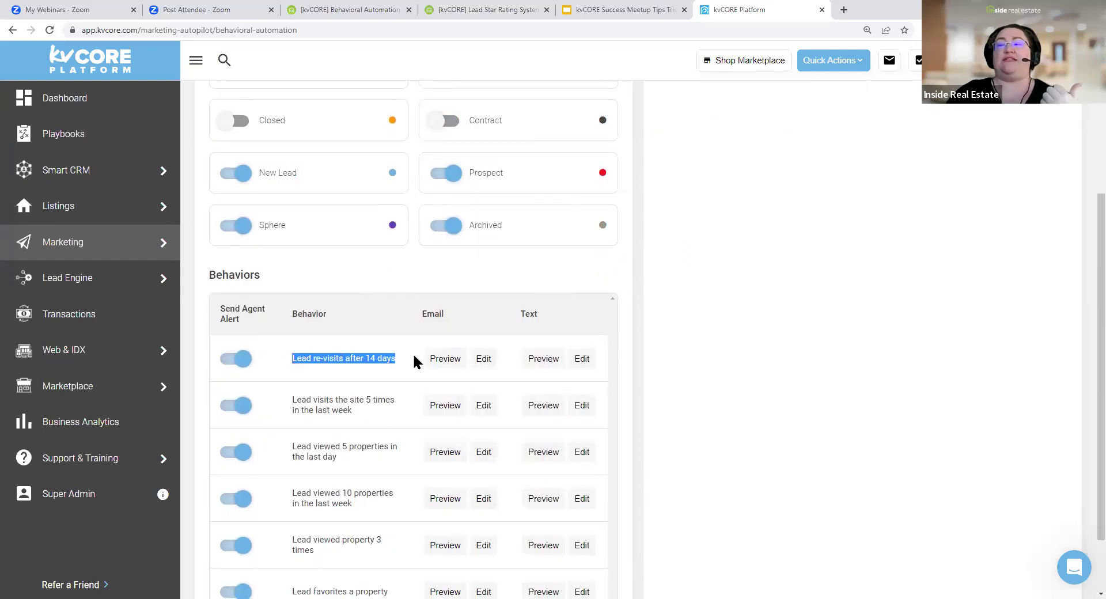
scroll(296, 251, up, 3)
drag(298, 345, 264, 346)
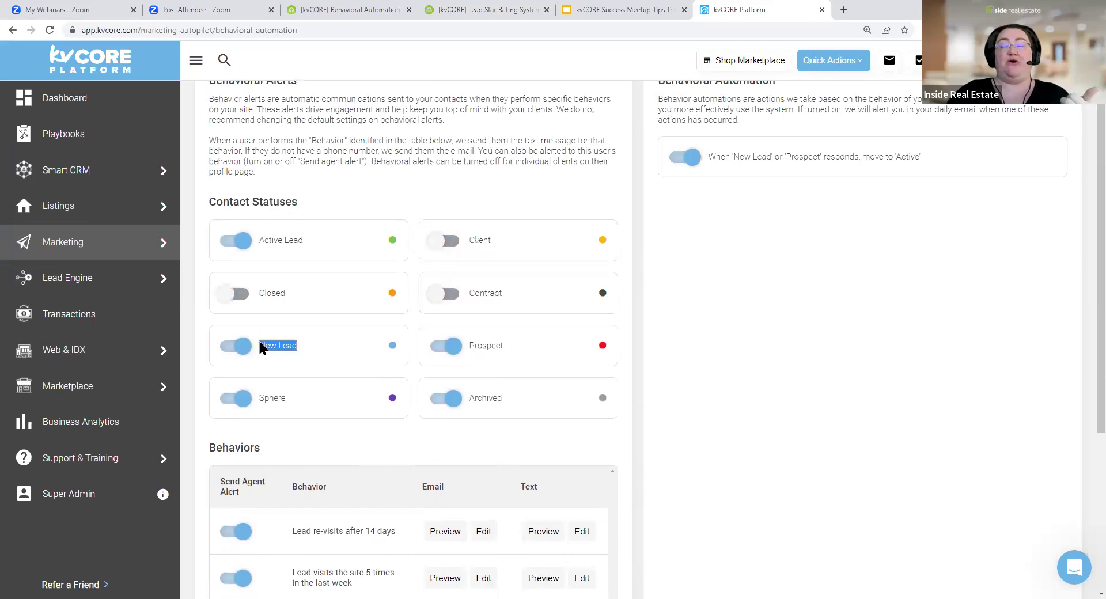
drag(257, 241, 321, 249)
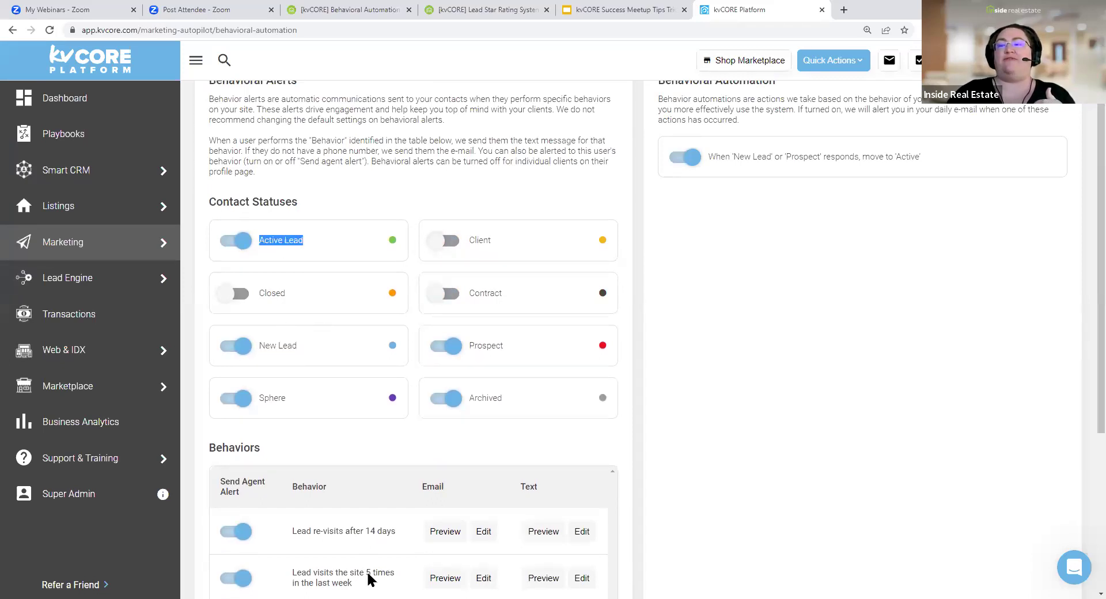
drag(368, 582, 292, 572)
double_click(266, 239)
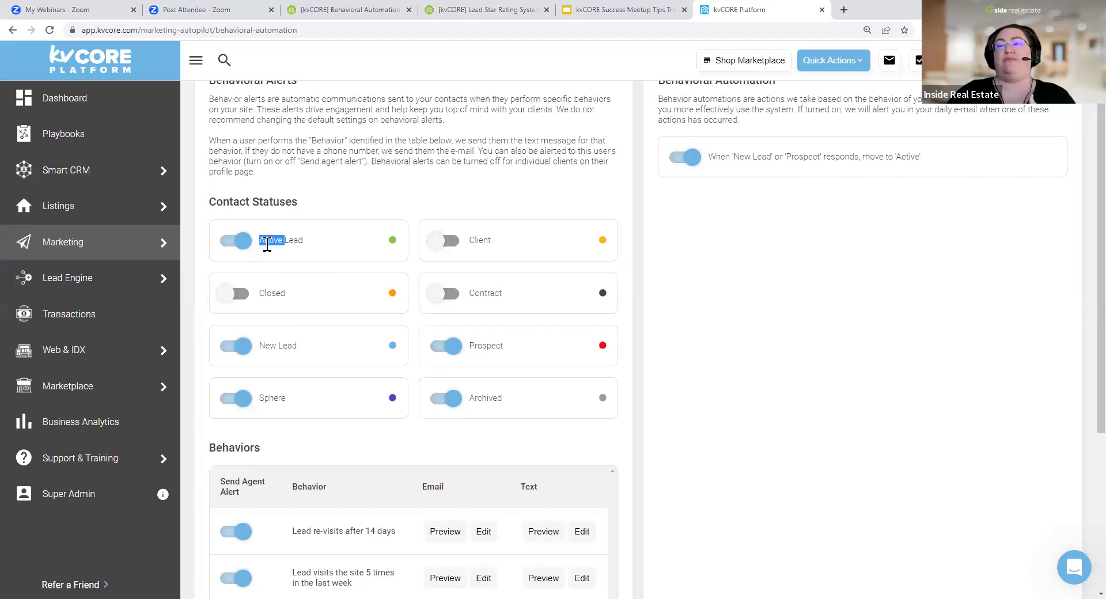
double_click(487, 345)
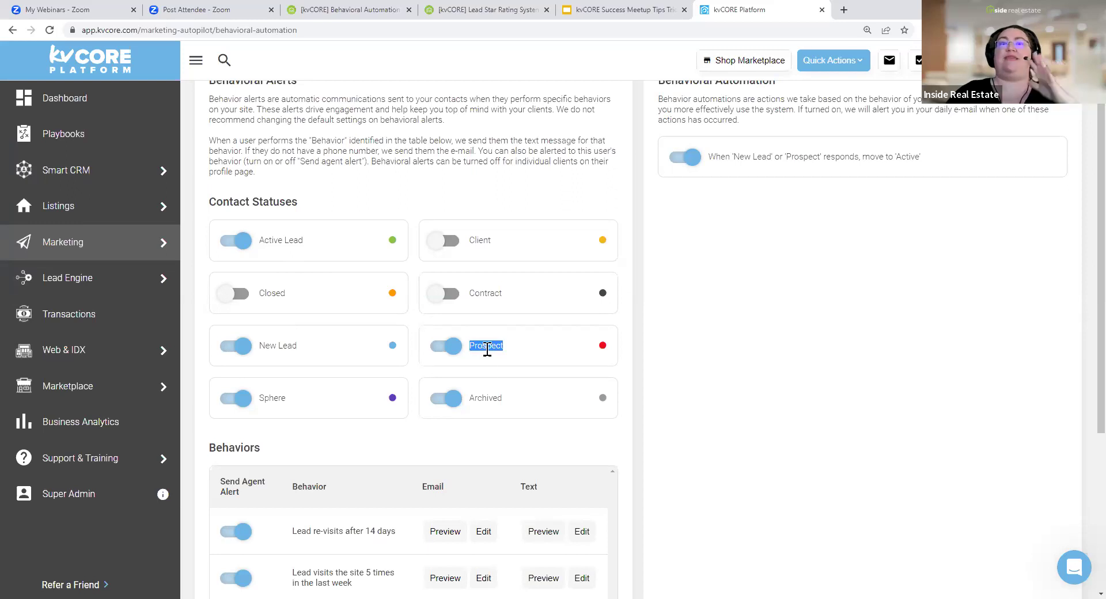
Turn behavioral alerts for the Sphere contact status off and back on
double_click(272, 397)
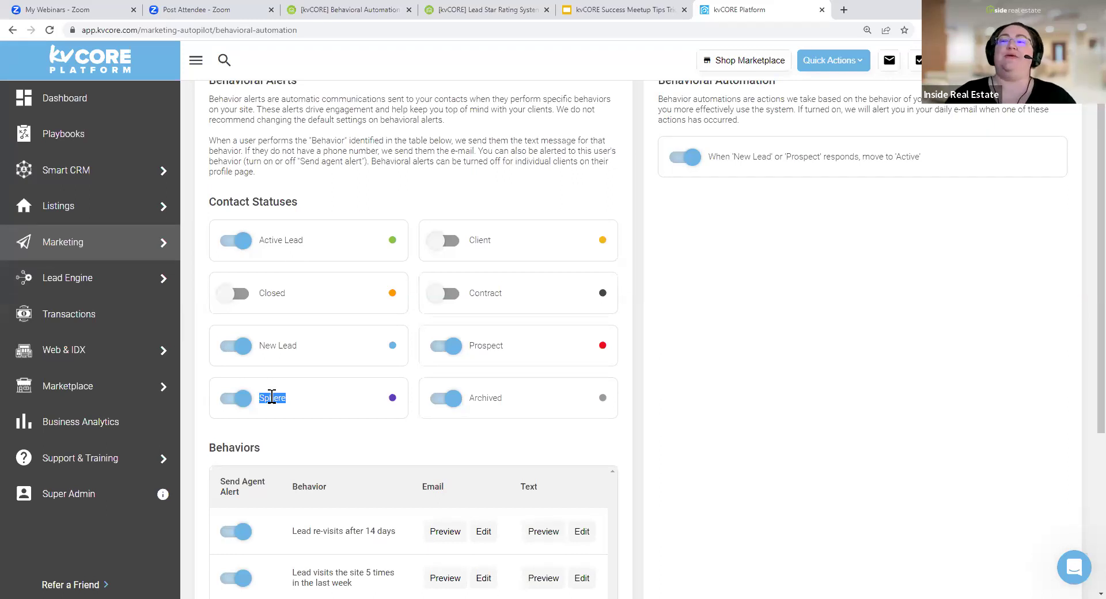
click(230, 401)
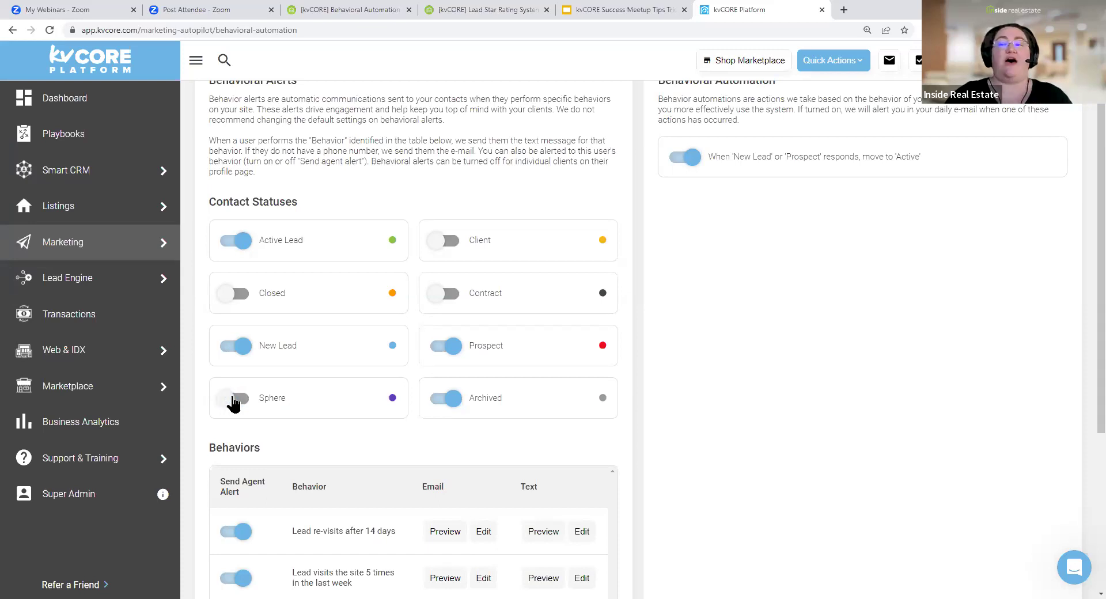
click(233, 401)
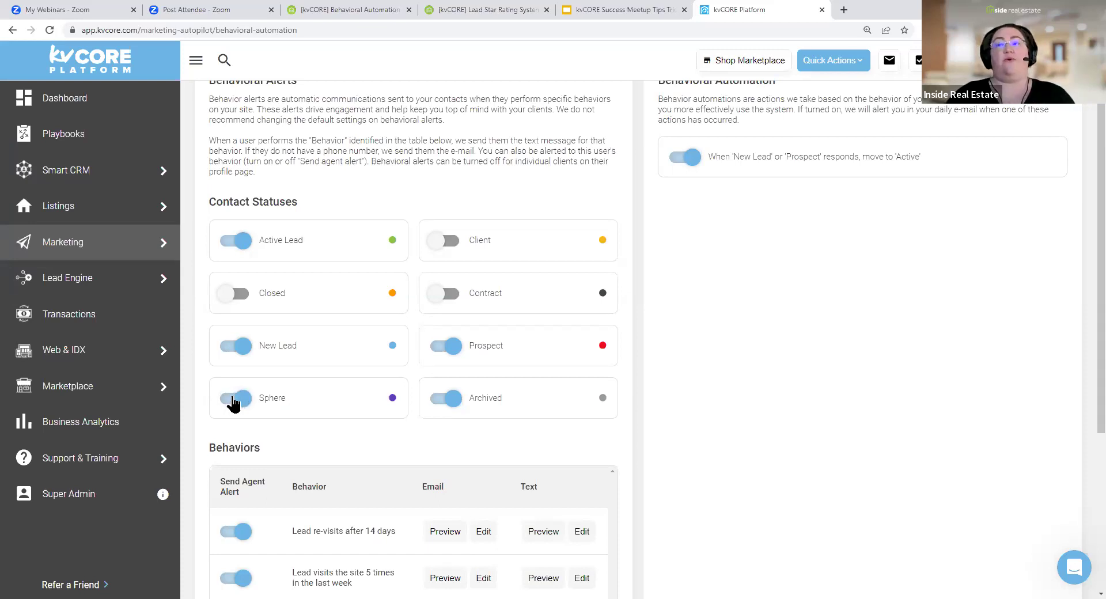
Review the Contact Statuses heading and the note on turning off behavioral alerts for individual clients on their profile page
double_click(259, 198)
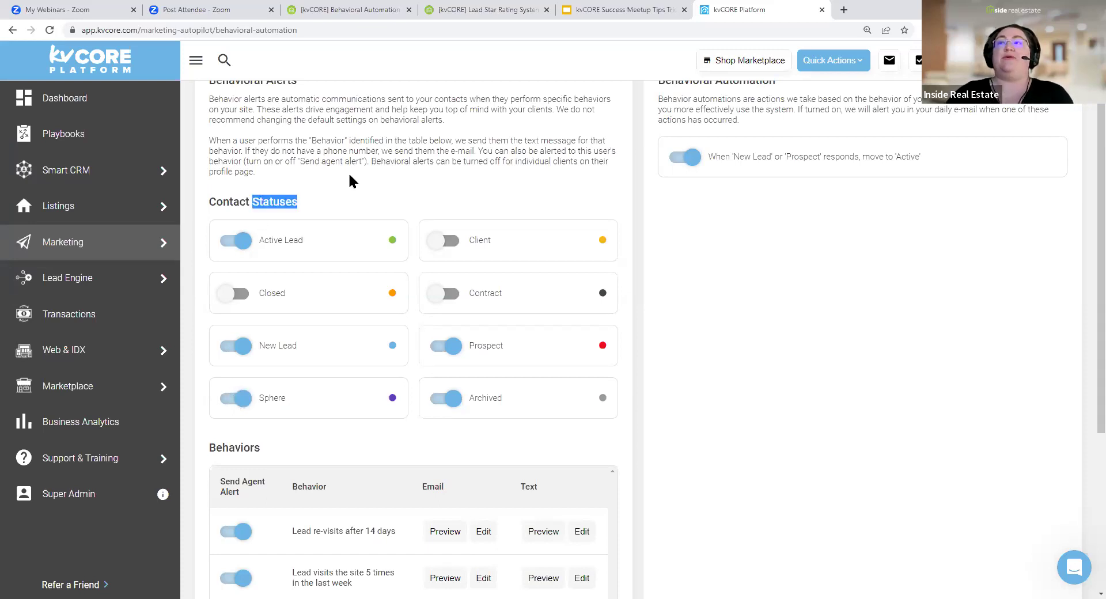
drag(369, 161, 619, 167)
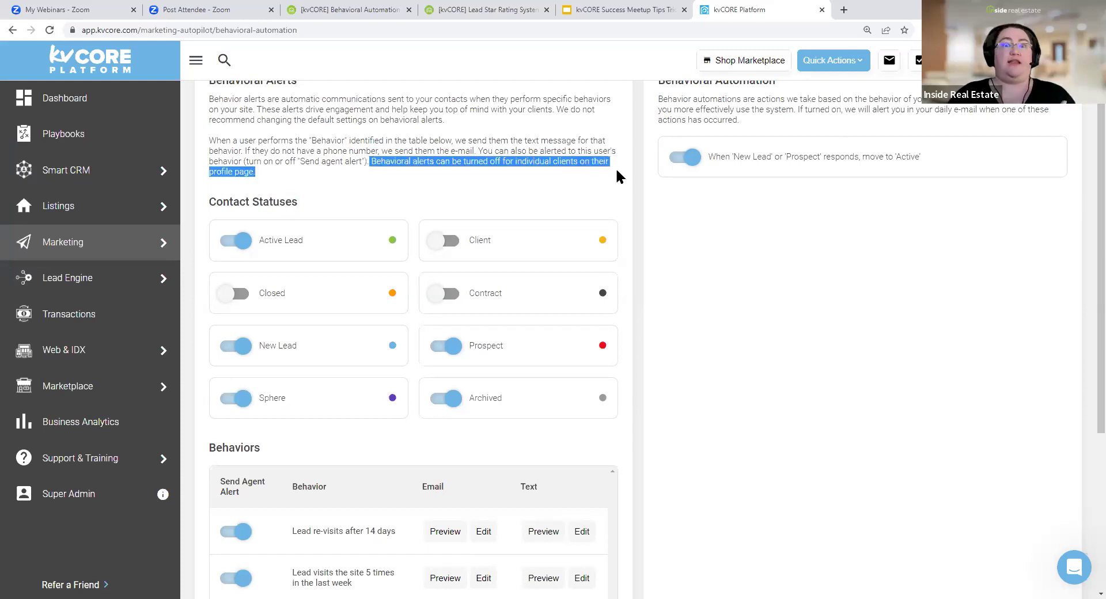
scroll(615, 167, up, 1)
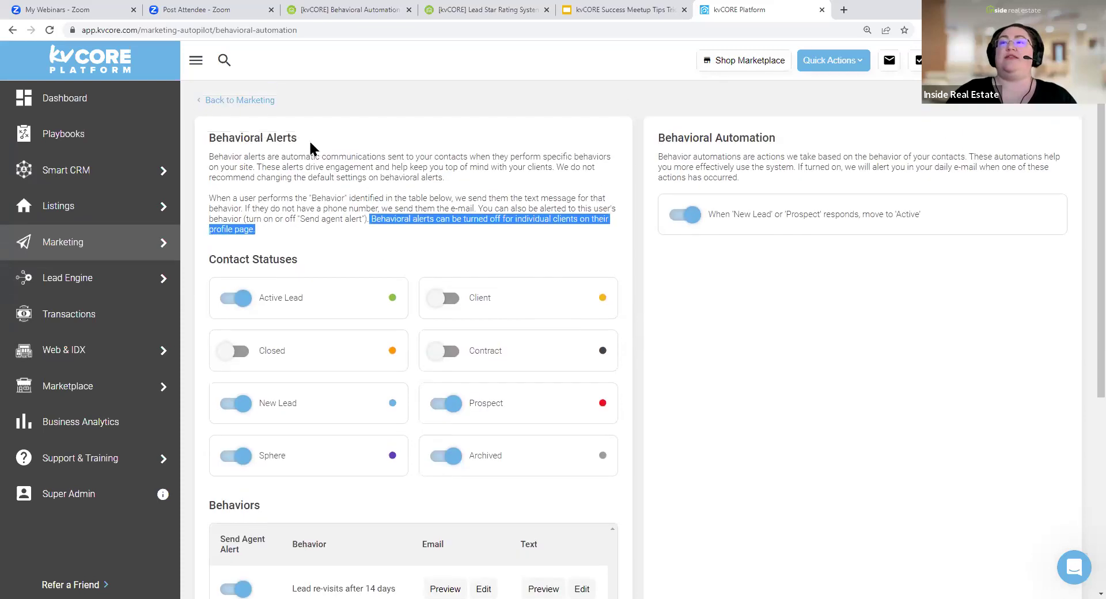
Review the Behavioral Alerts section from its introduction through the contact statuses to the Behaviors table
drag(206, 140, 403, 596)
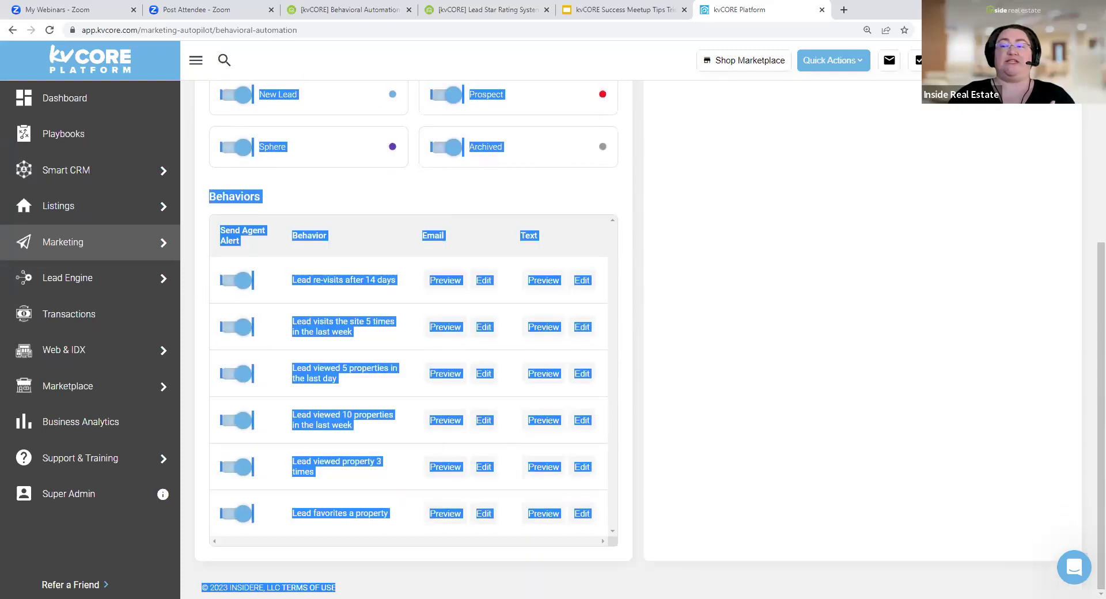
click(375, 206)
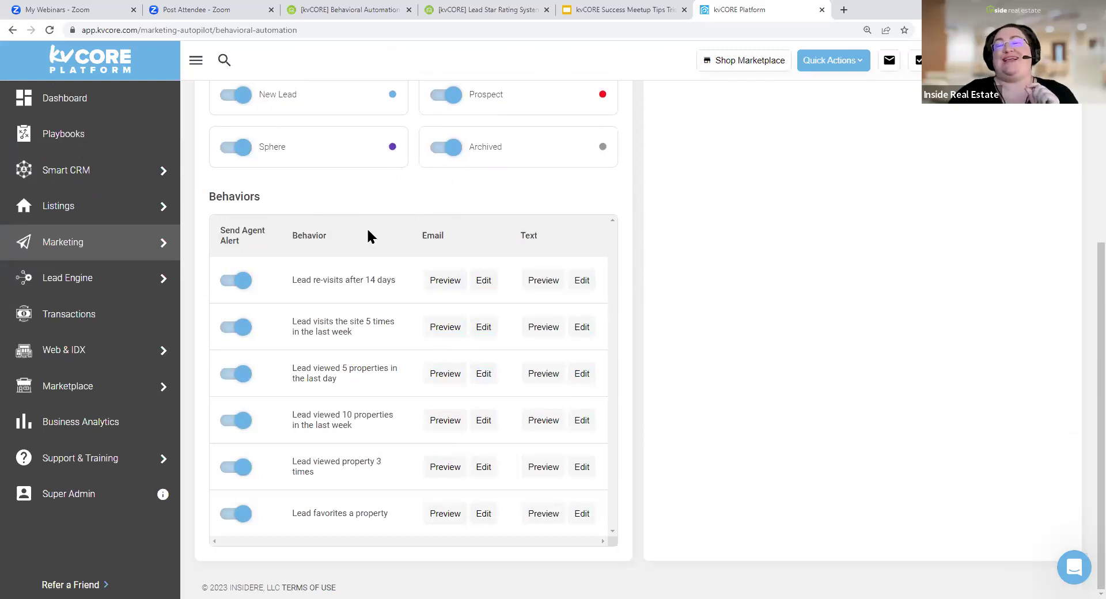
scroll(367, 231, up, 5)
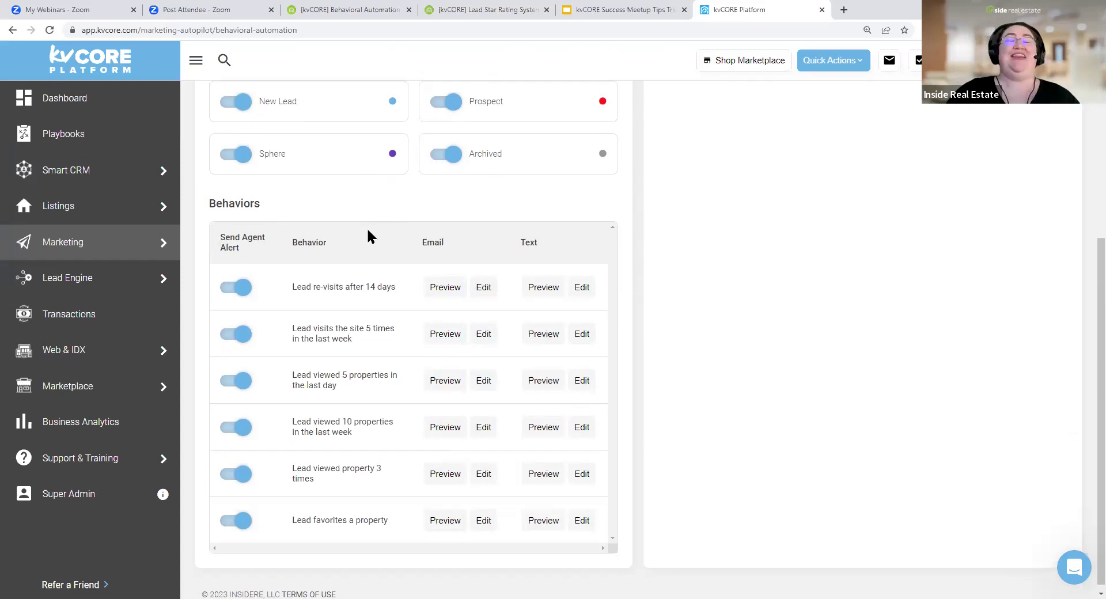
Examine the Behavioral Automation heading together with the New Lead, Prospect, Active Lead and Client contact statuses
drag(658, 135, 798, 140)
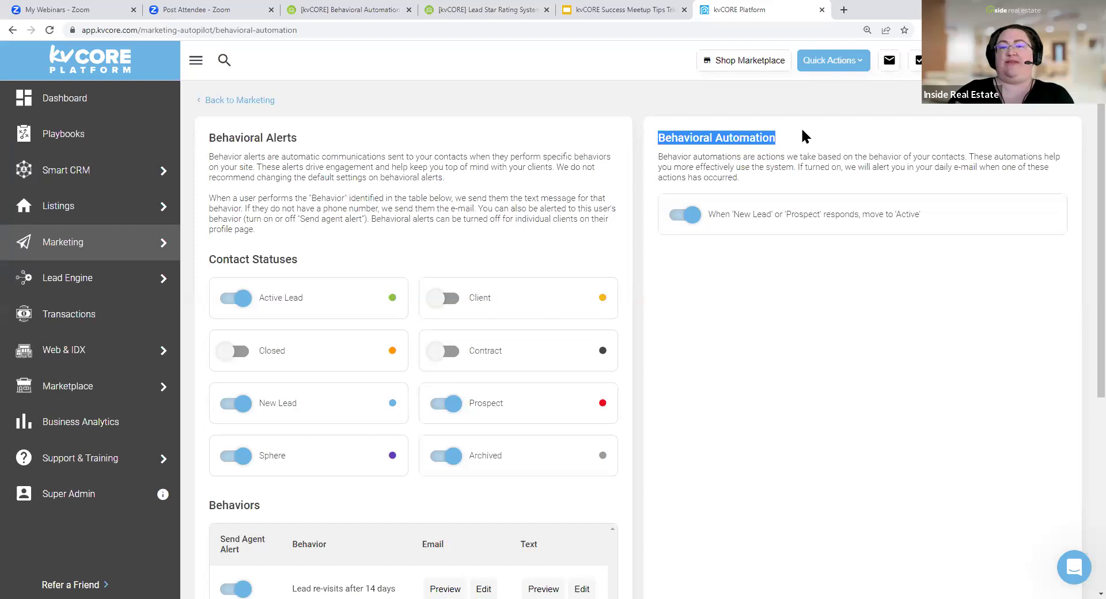
mouse_move(84, 288)
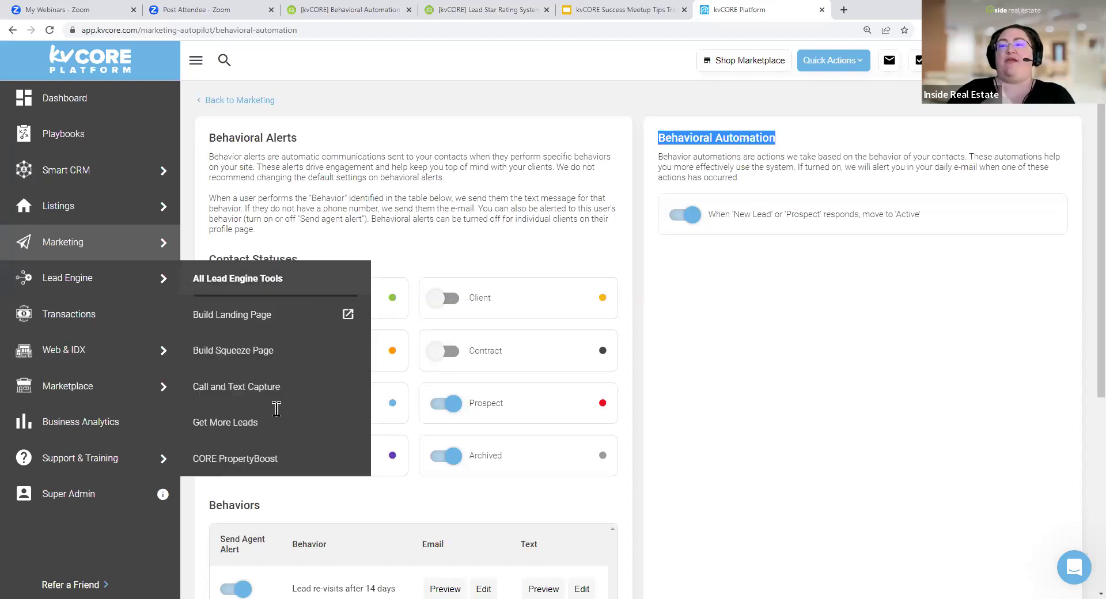
triple_click(315, 404)
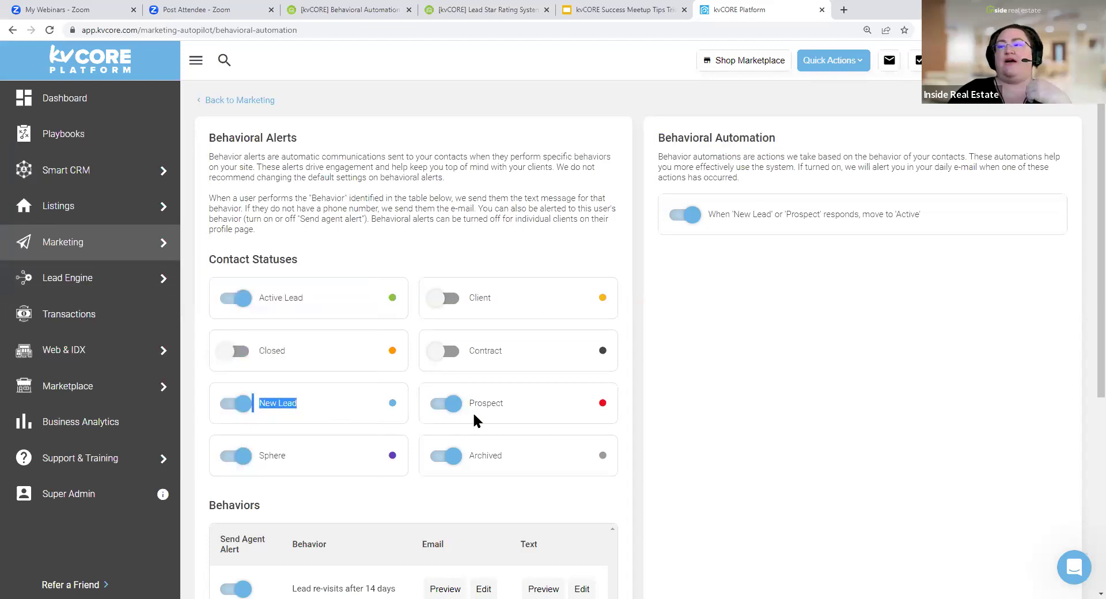
drag(469, 404, 510, 405)
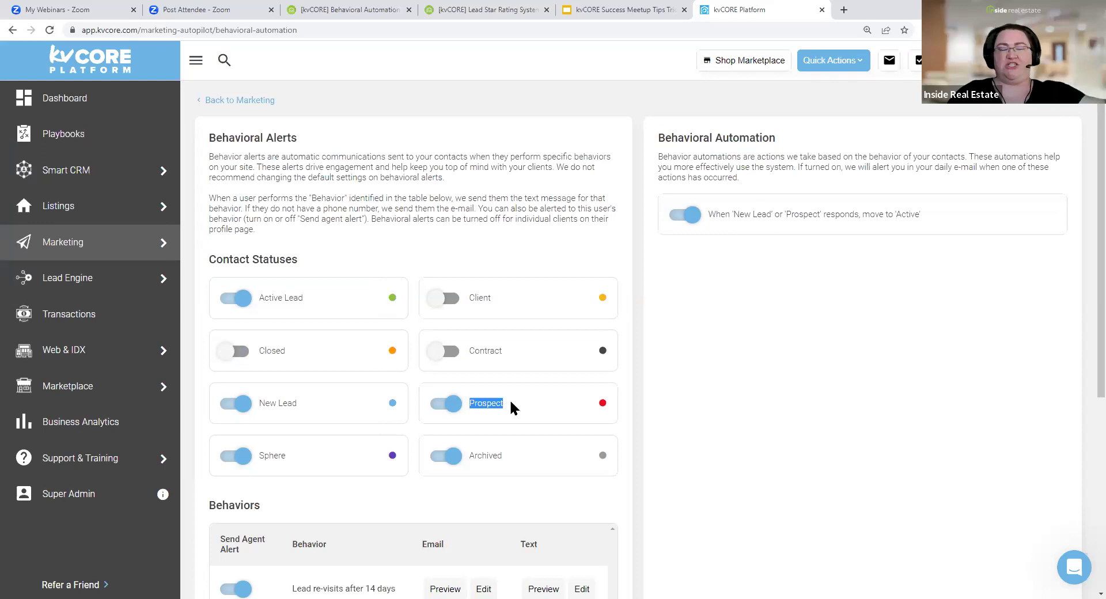
drag(259, 299, 306, 304)
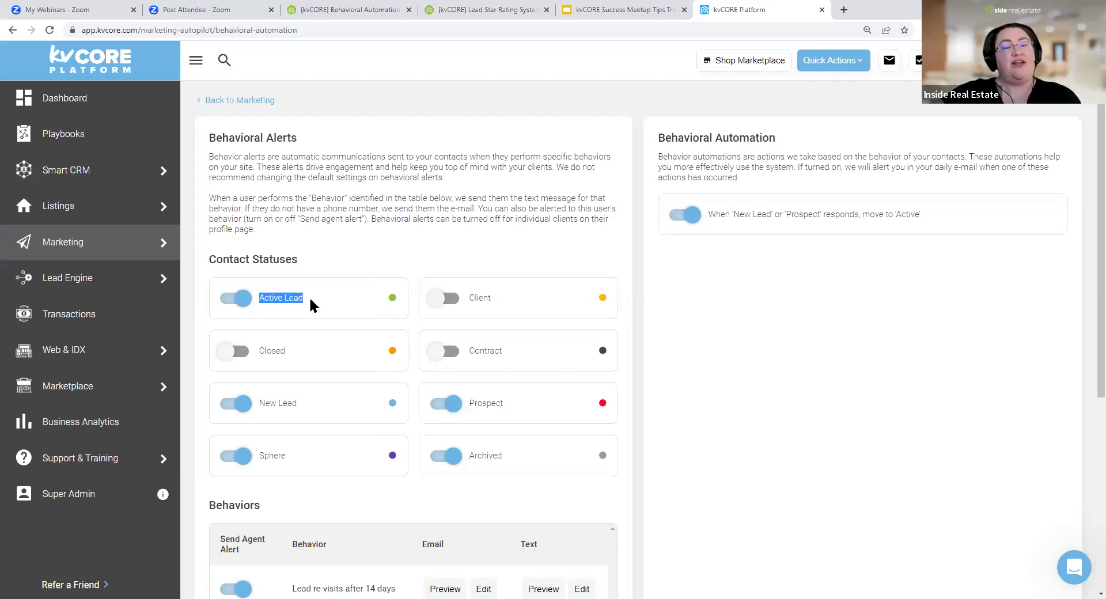
double_click(474, 296)
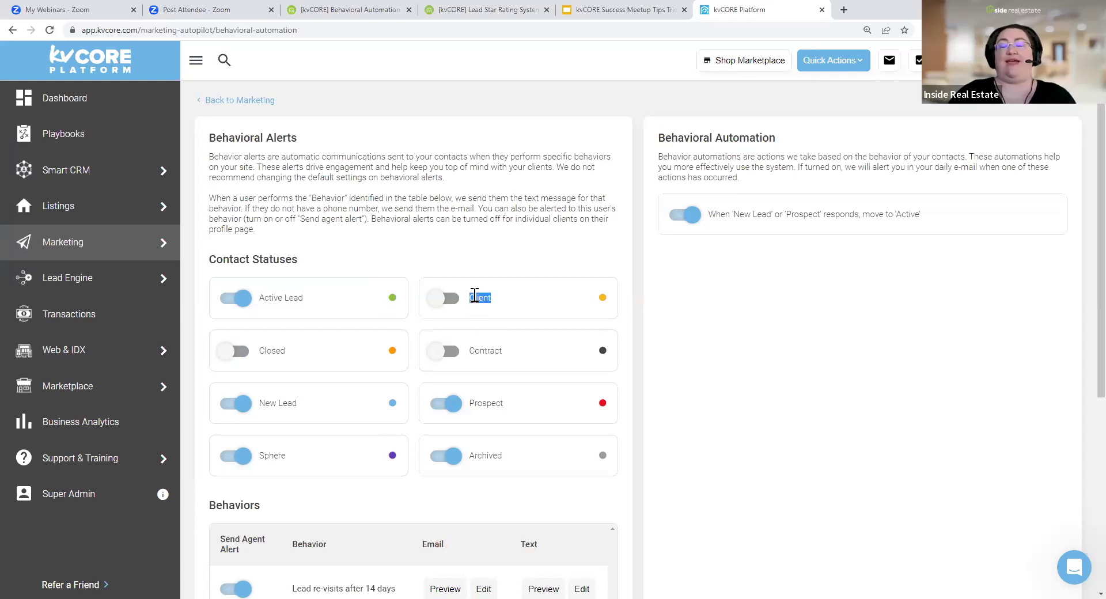
click(484, 254)
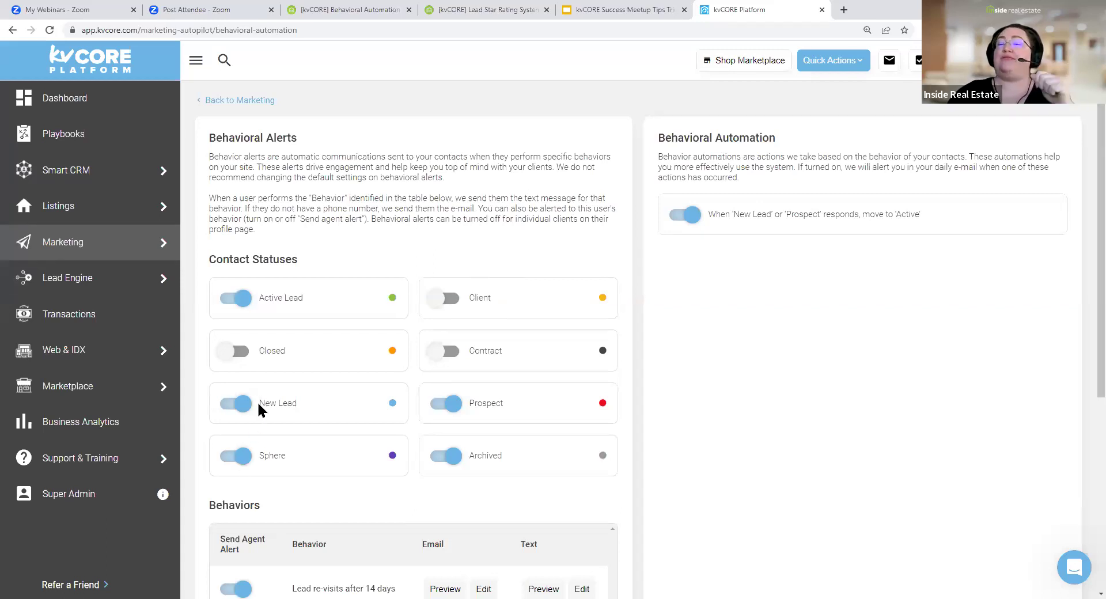
Compare the New Lead and Prospect contact statuses and check the Email column of the Behaviors table
drag(258, 403, 289, 402)
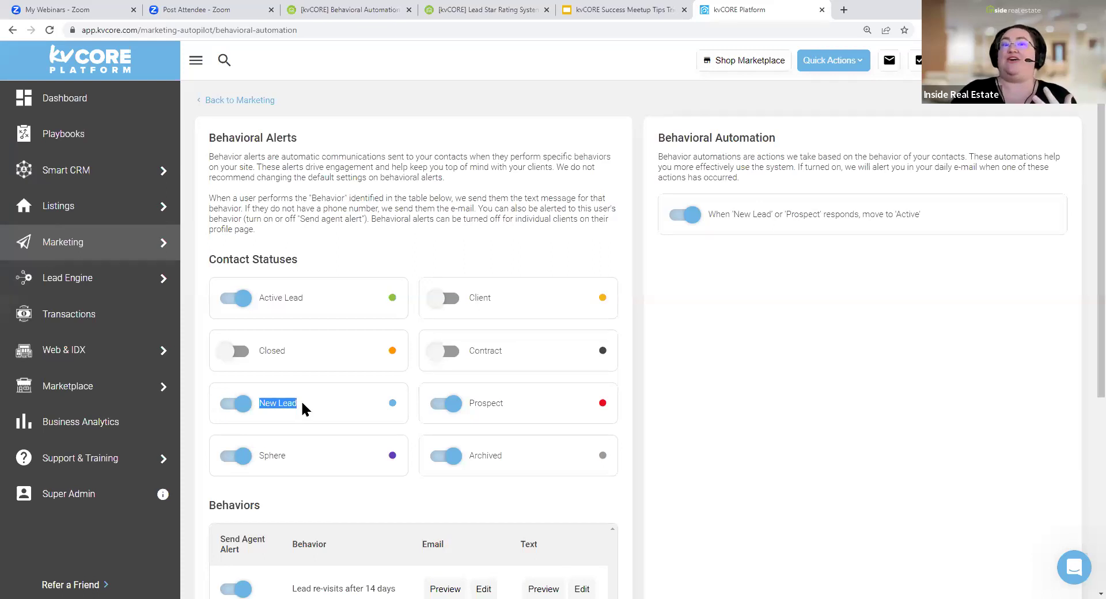
double_click(488, 403)
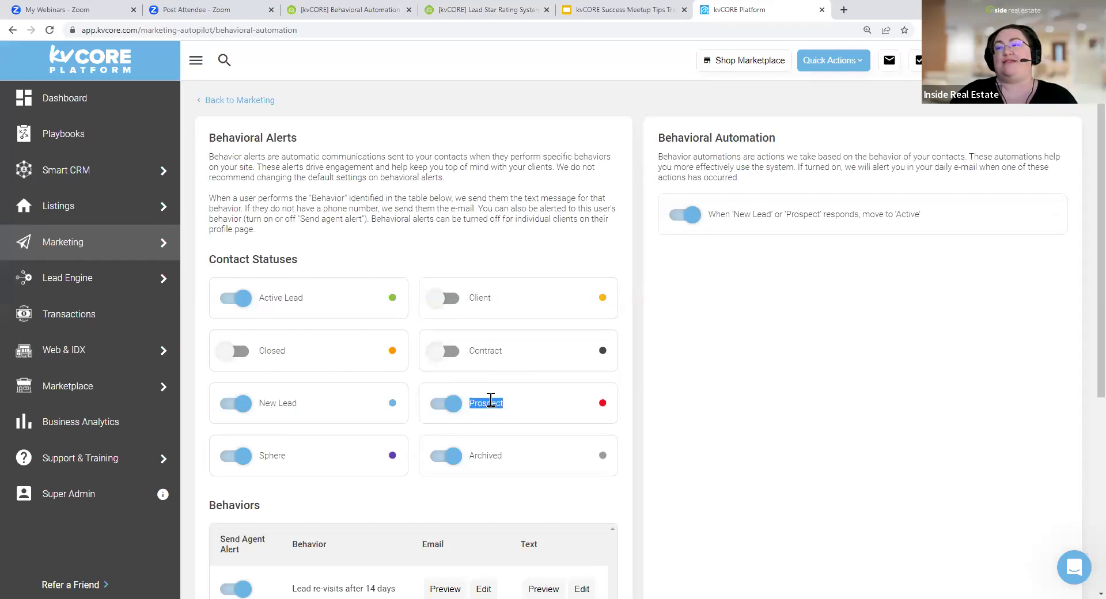
click(280, 402)
double_click(279, 402)
double_click(493, 399)
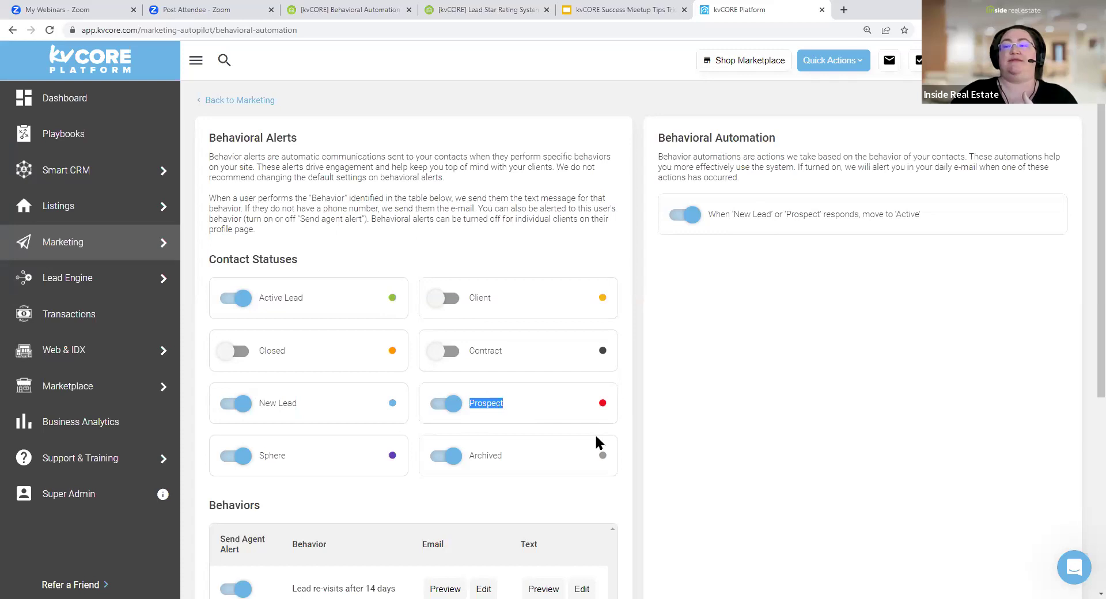
drag(259, 402, 306, 401)
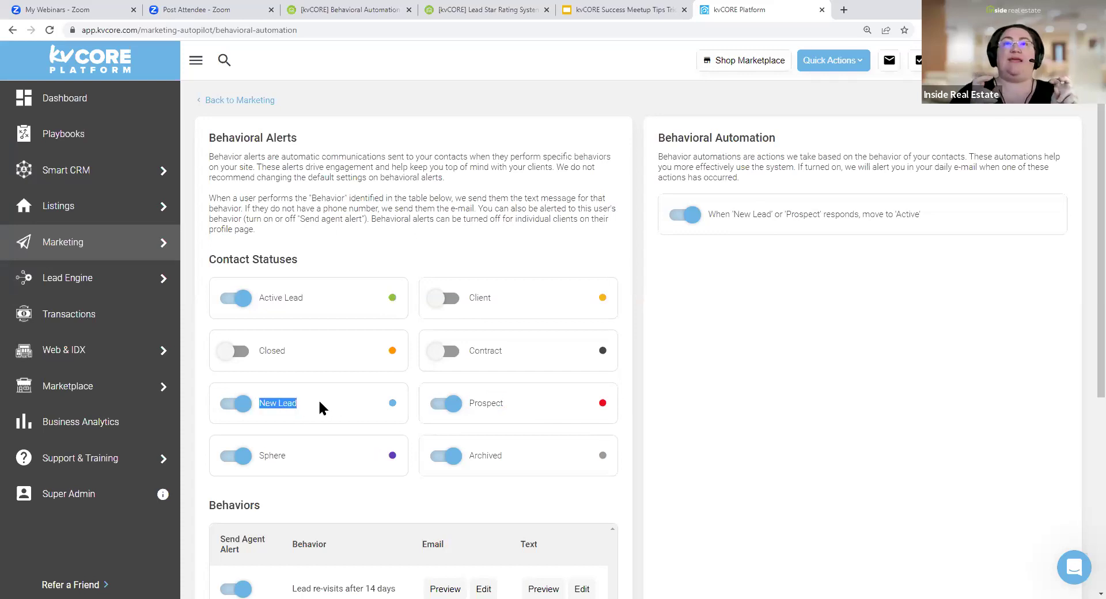
scroll(363, 423, down, 5)
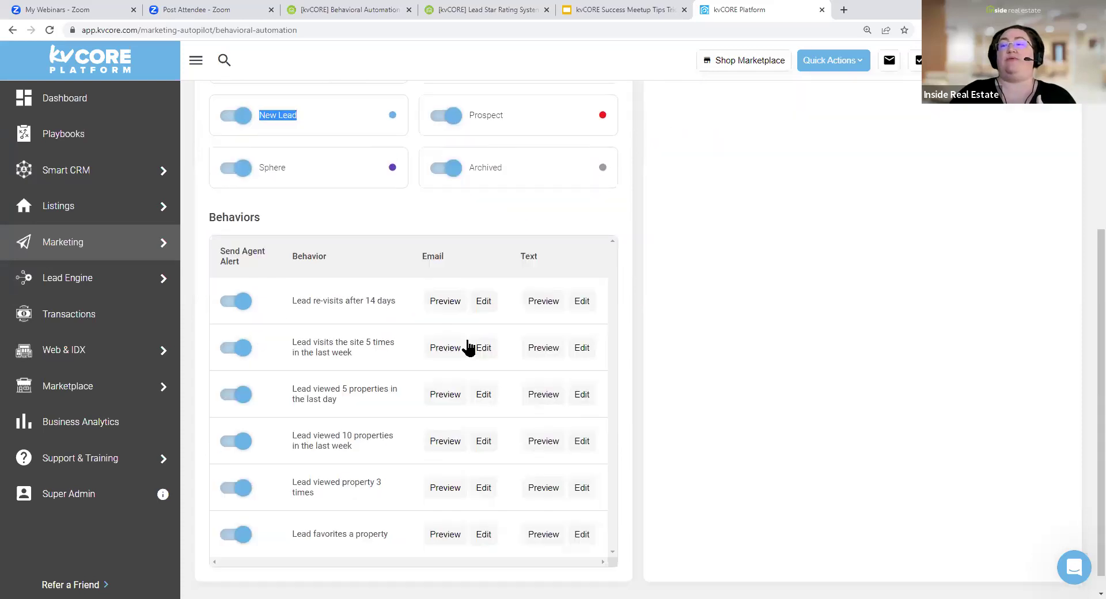
drag(422, 255, 438, 255)
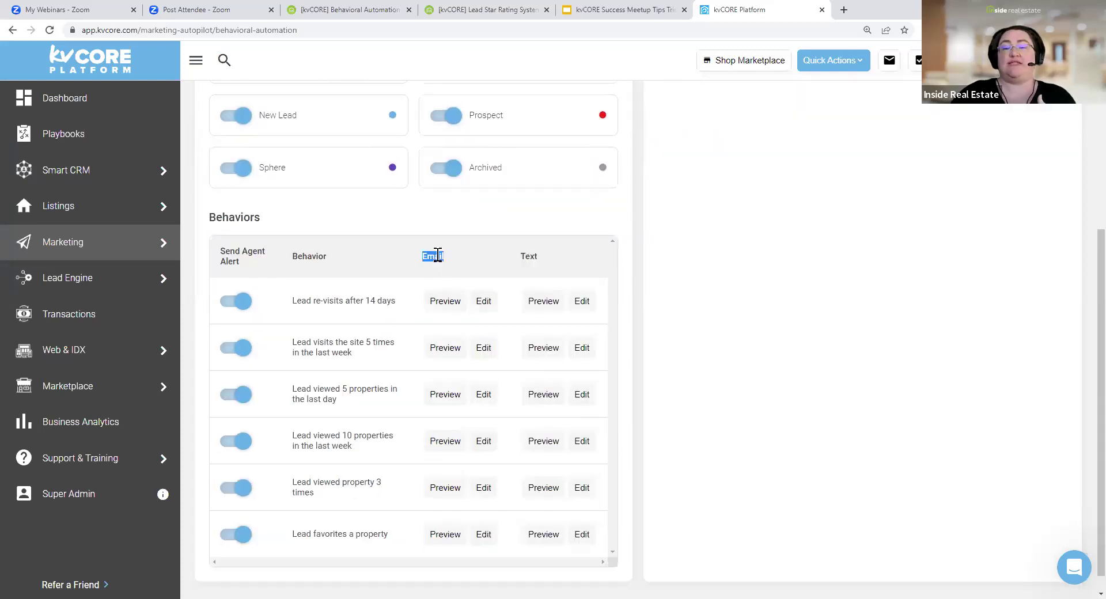
Read the Behavioral Automation rule that moves a responding New Lead or Prospect to Active
scroll(433, 272, up, 5)
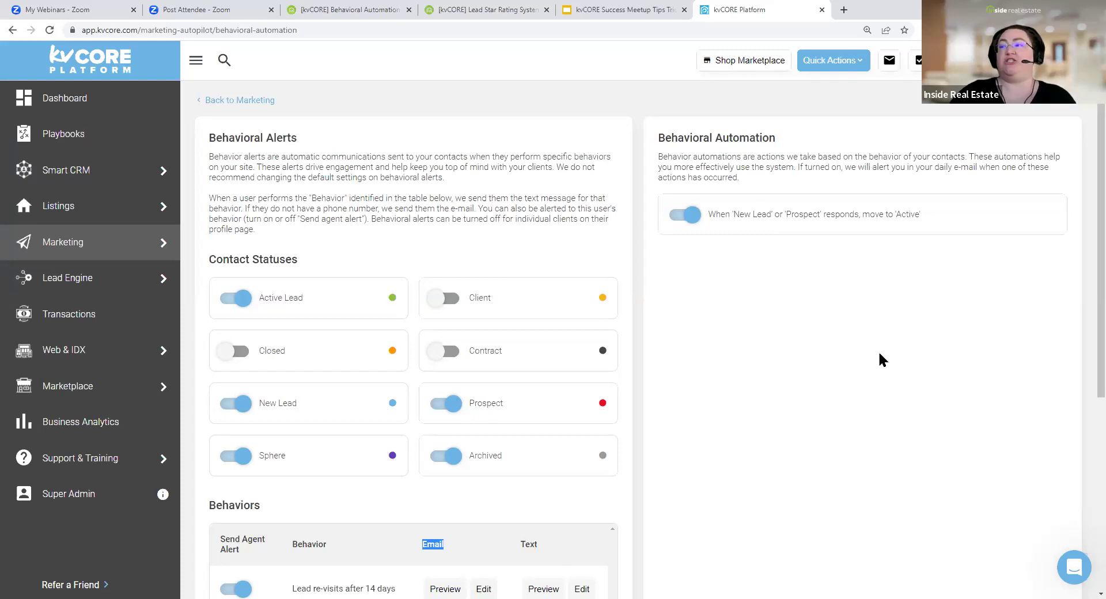
drag(656, 136, 1030, 200)
click(743, 216)
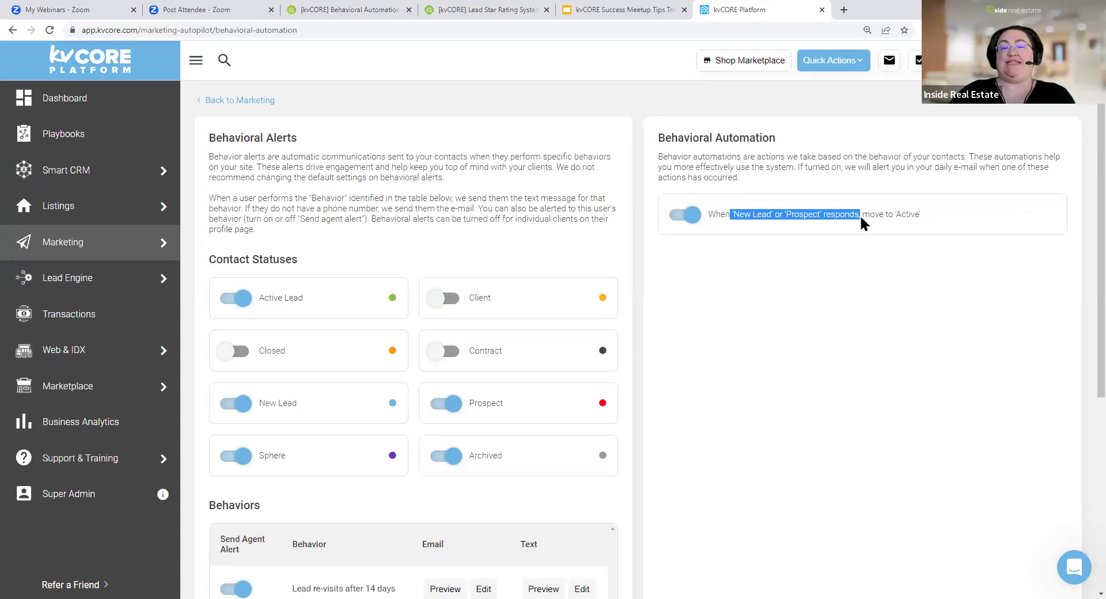
Open the Smart Campaigns manager from Marketing and search My Campaigns for "active"
click(109, 244)
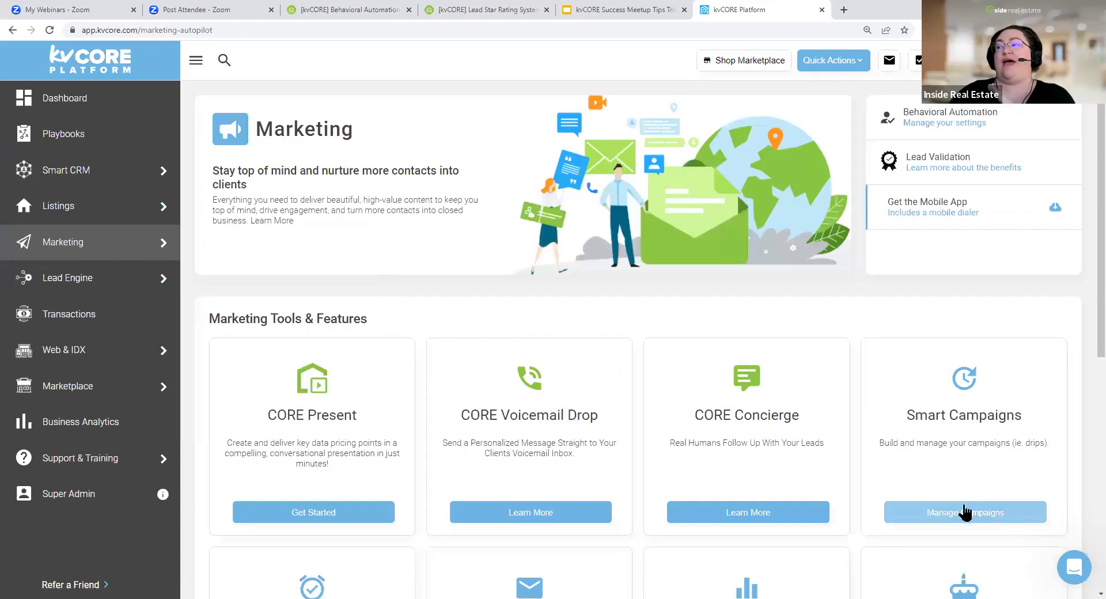
click(965, 512)
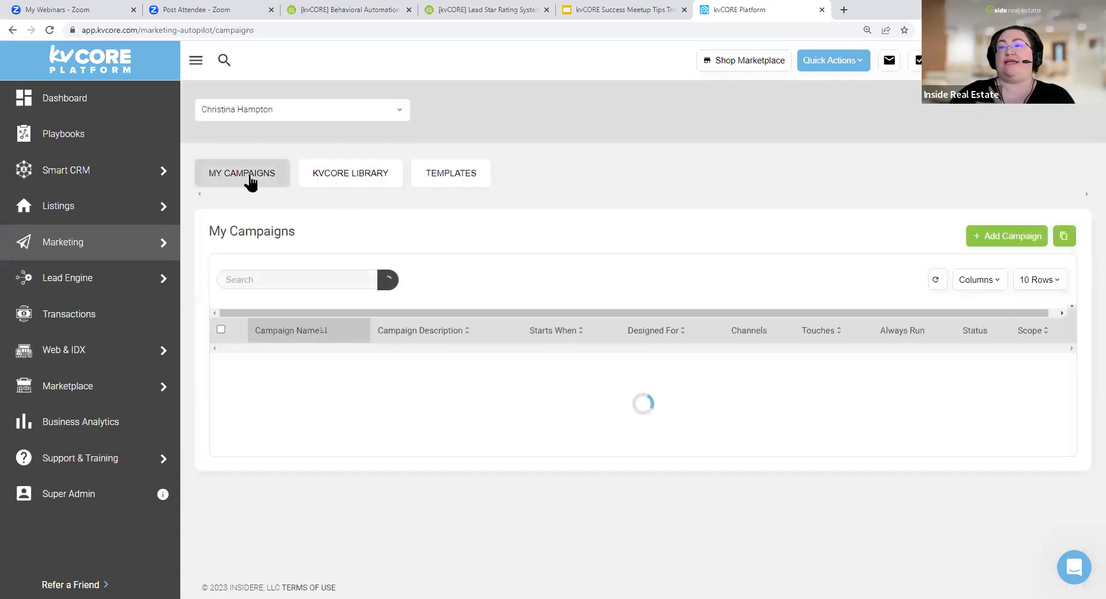
click(286, 281)
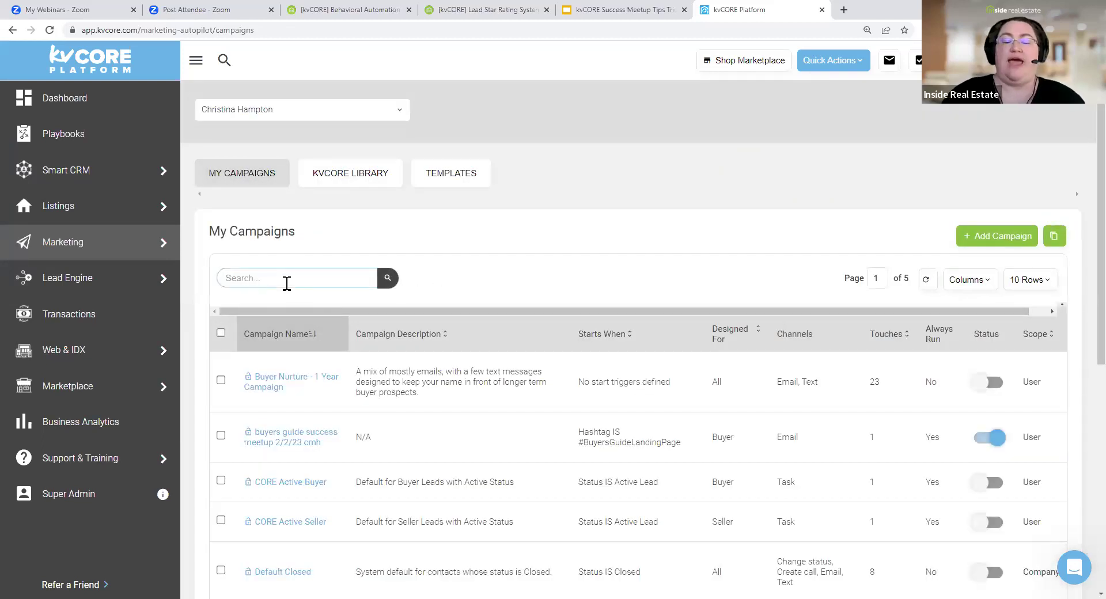
text(active)
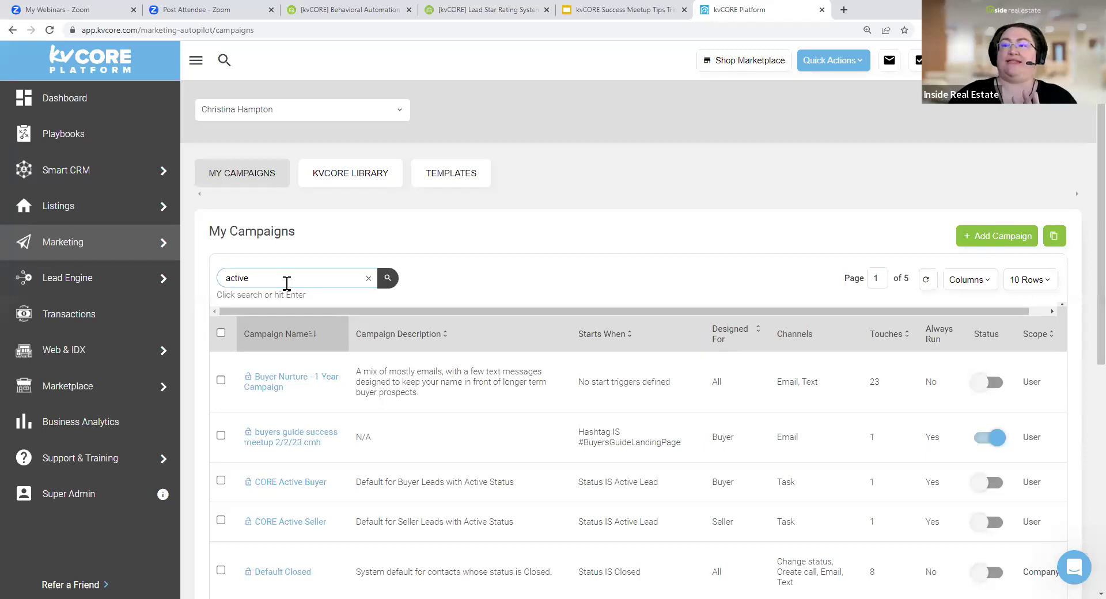
key(Return)
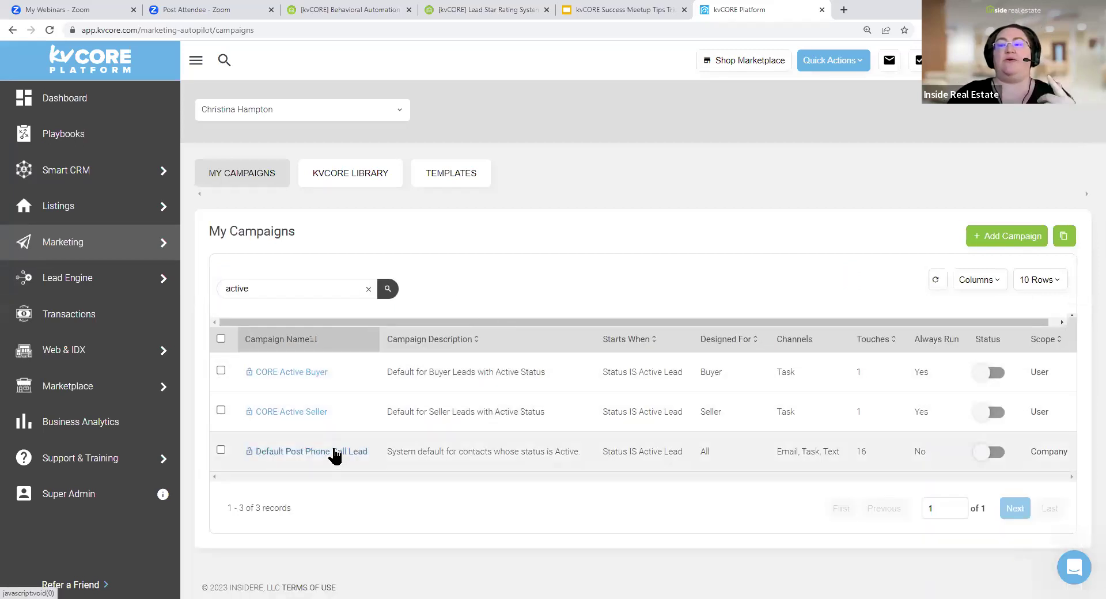
Search the kvCORE Library for "active" and review the Default Active Buyer, Renter and Seller campaigns
click(380, 179)
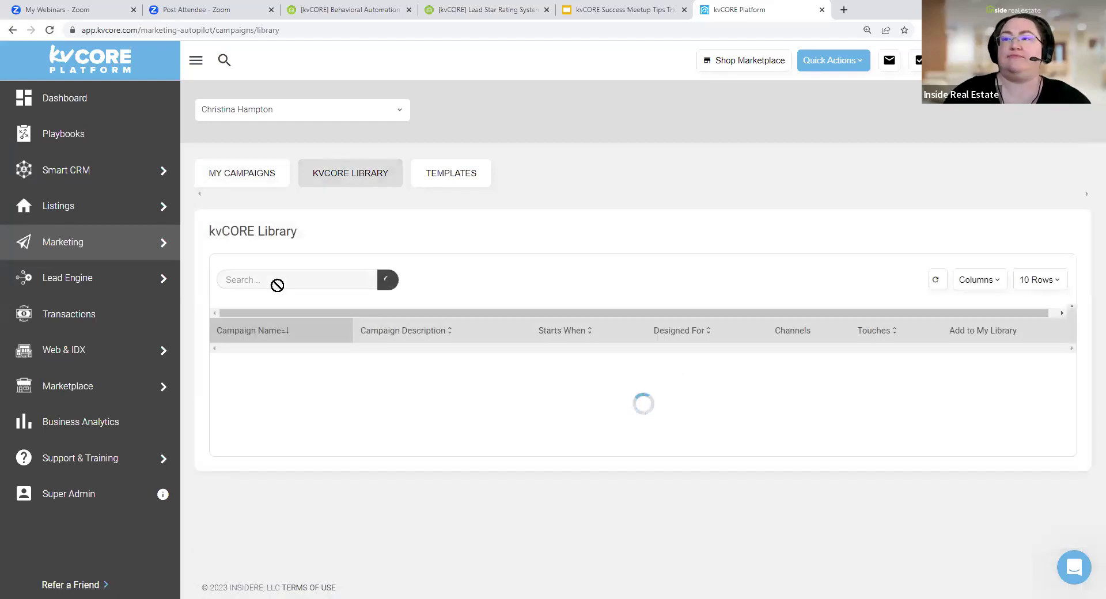
click(256, 277)
text(acto)
text(ve)
key(Return)
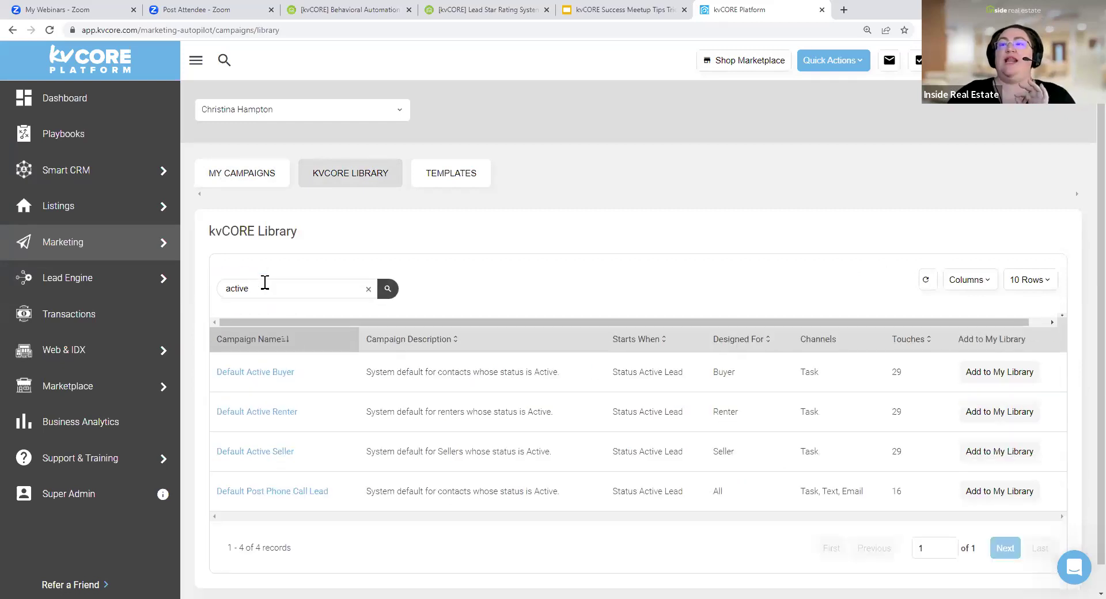
drag(327, 468, 218, 373)
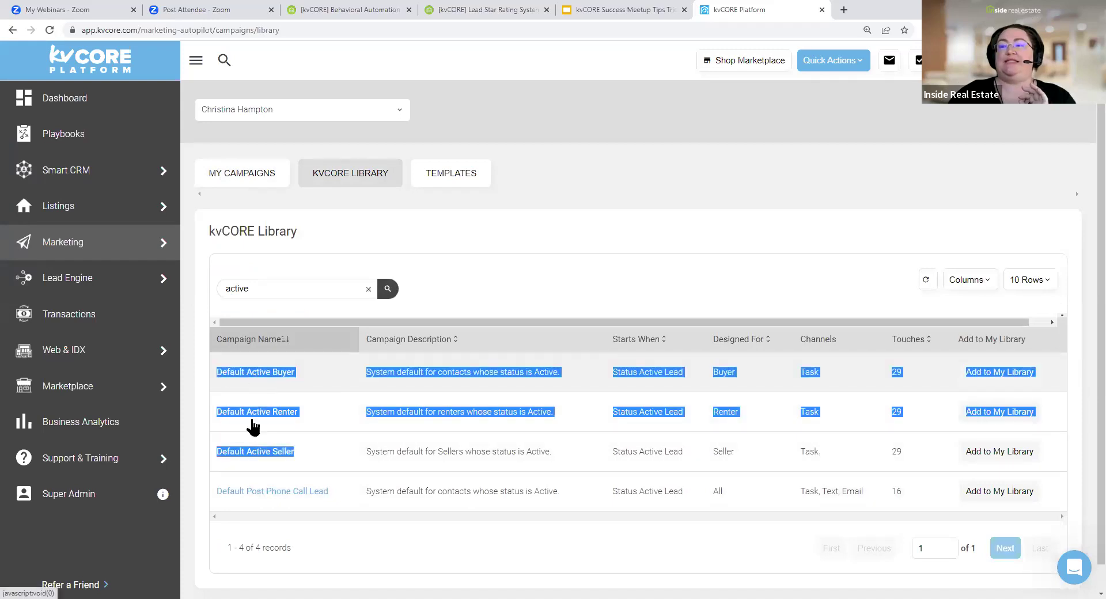
click(552, 253)
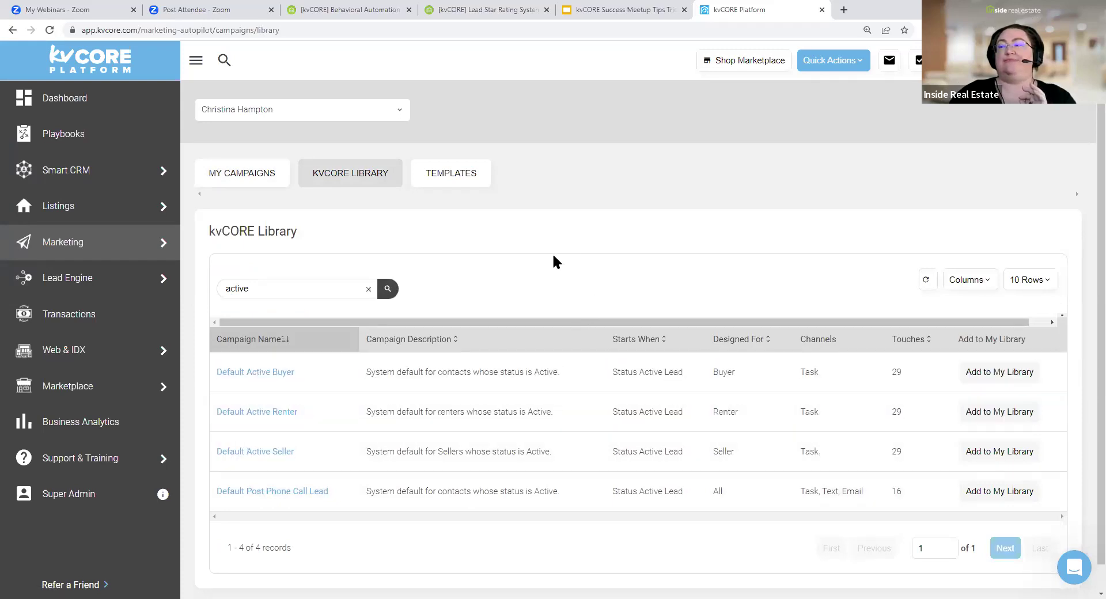
Open the Default Active Buyer campaign and examine its immediate Weekly Check-In task
click(281, 373)
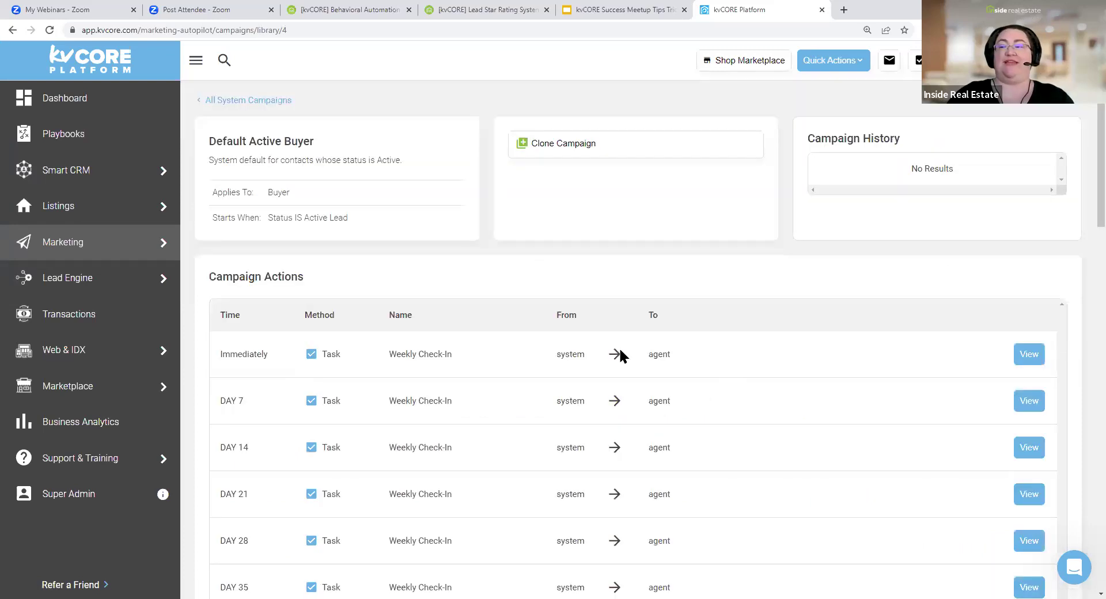
drag(222, 353, 709, 356)
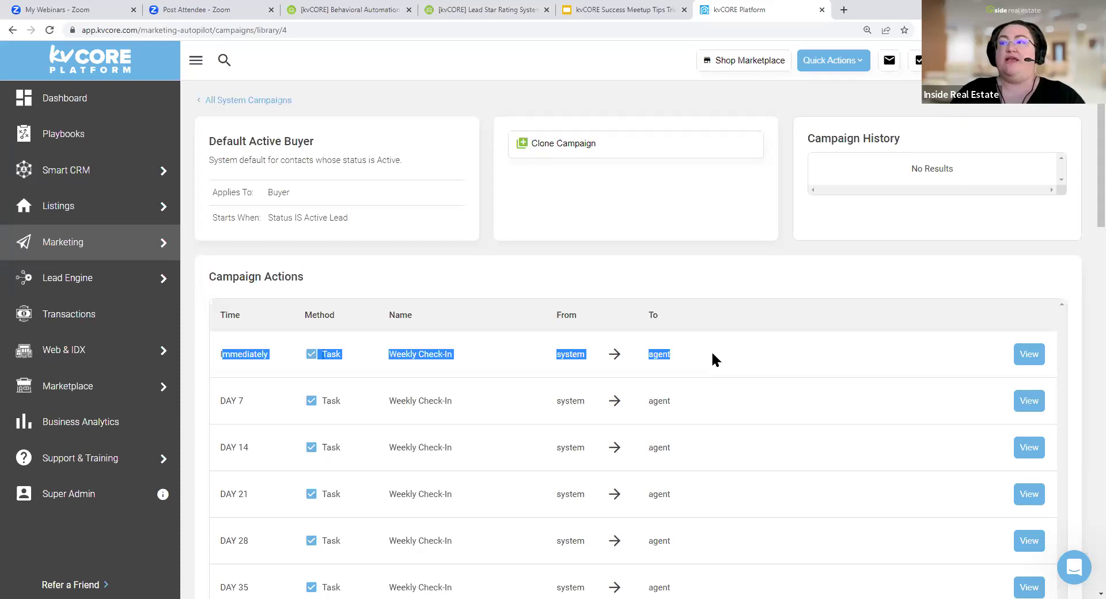
click(353, 327)
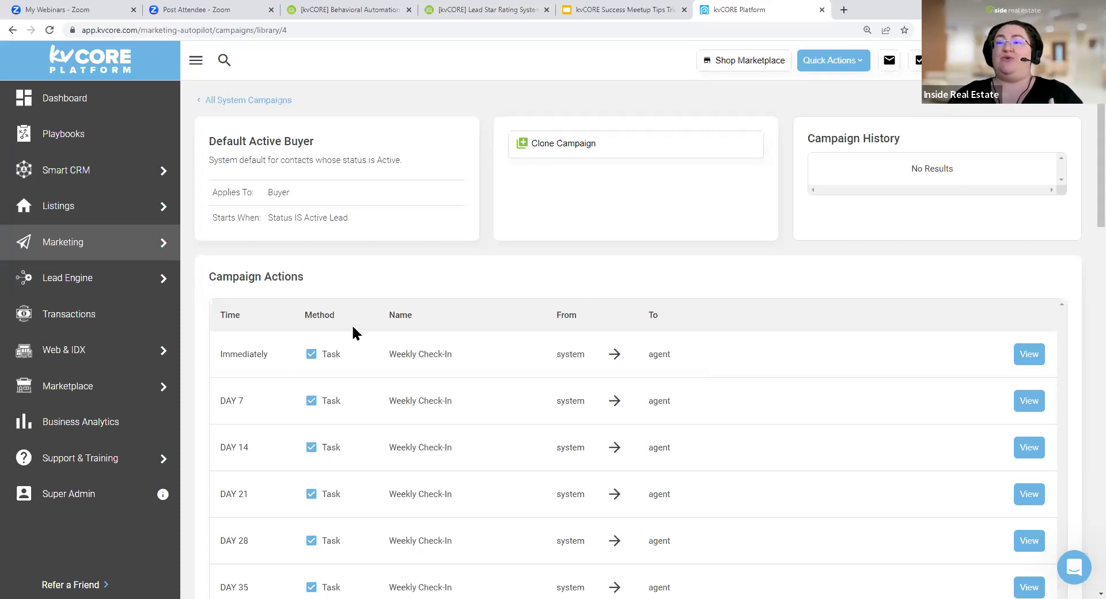
drag(213, 350, 713, 364)
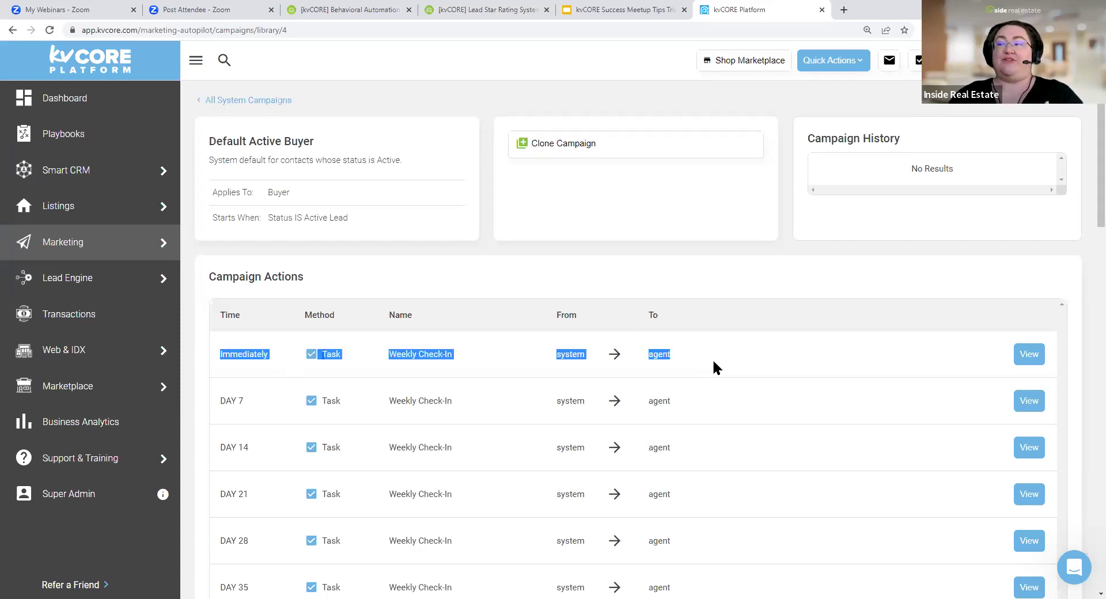
click(753, 283)
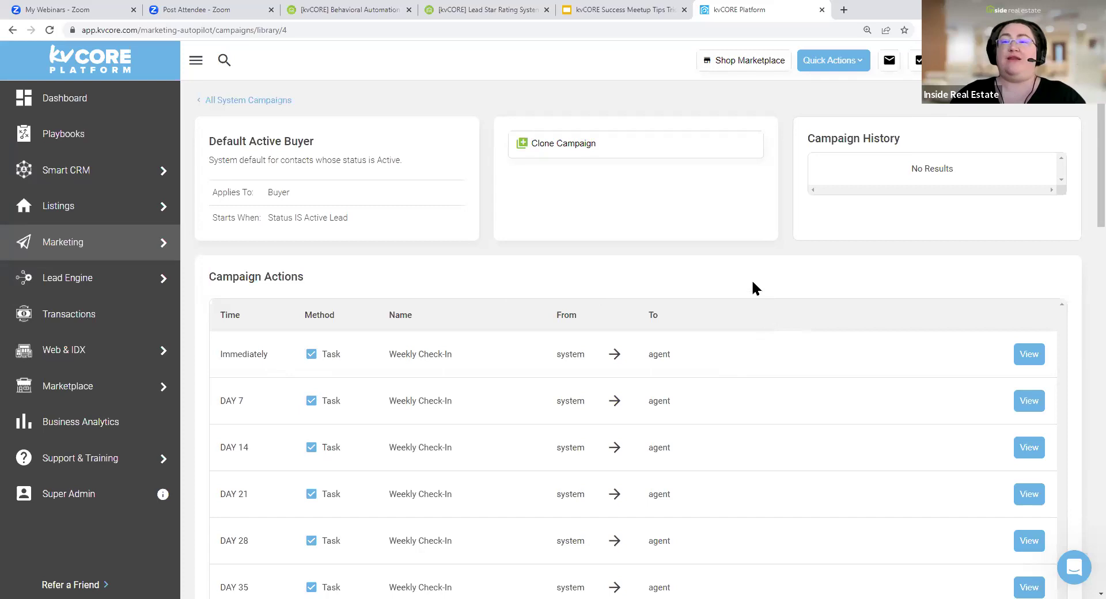
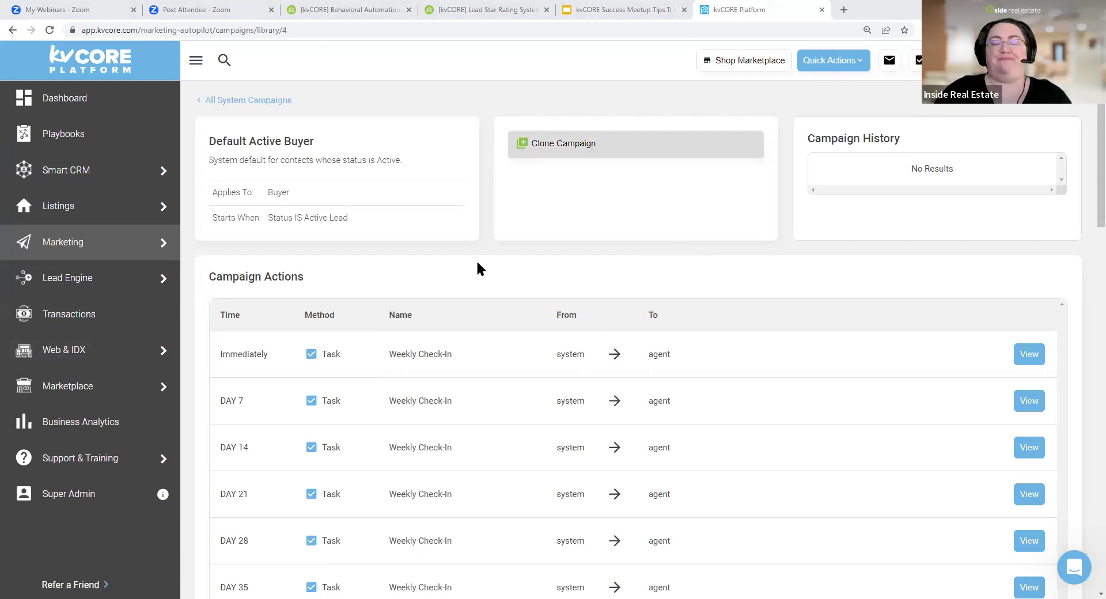
Open the Done For You service in the Marketplace and read its Situational Smart Campaigns summary
mouse_move(111, 403)
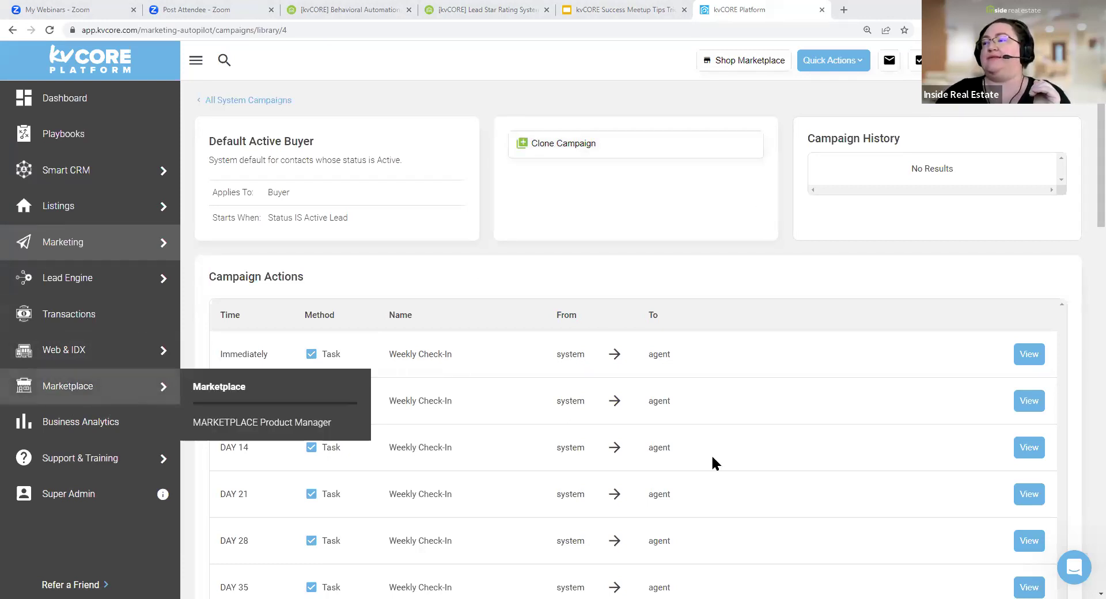
scroll(382, 261, down, 3)
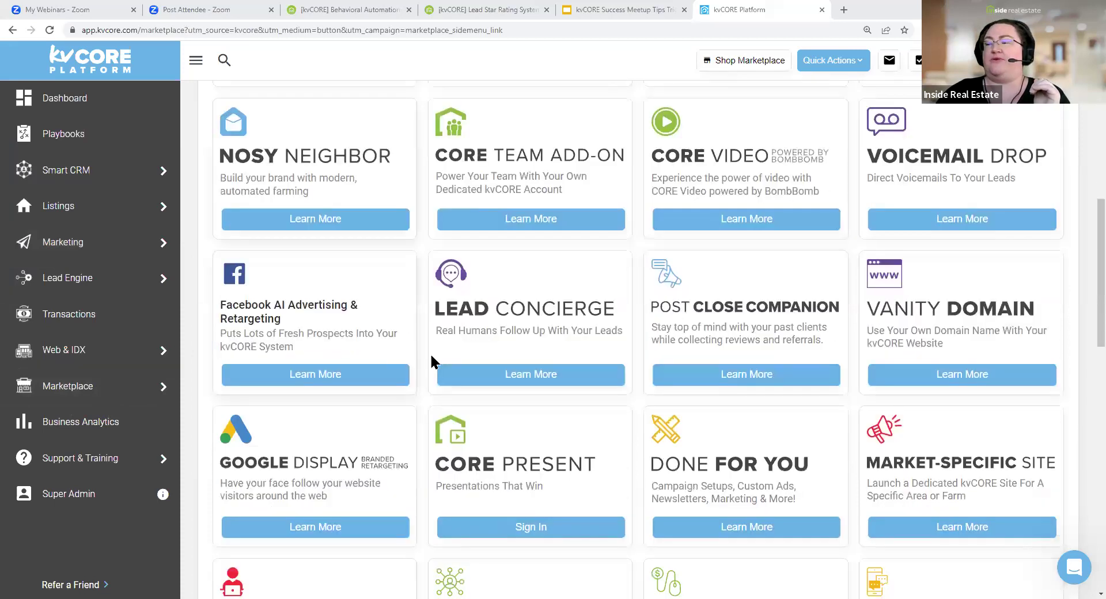
scroll(431, 362, down, 4)
triple_click(731, 286)
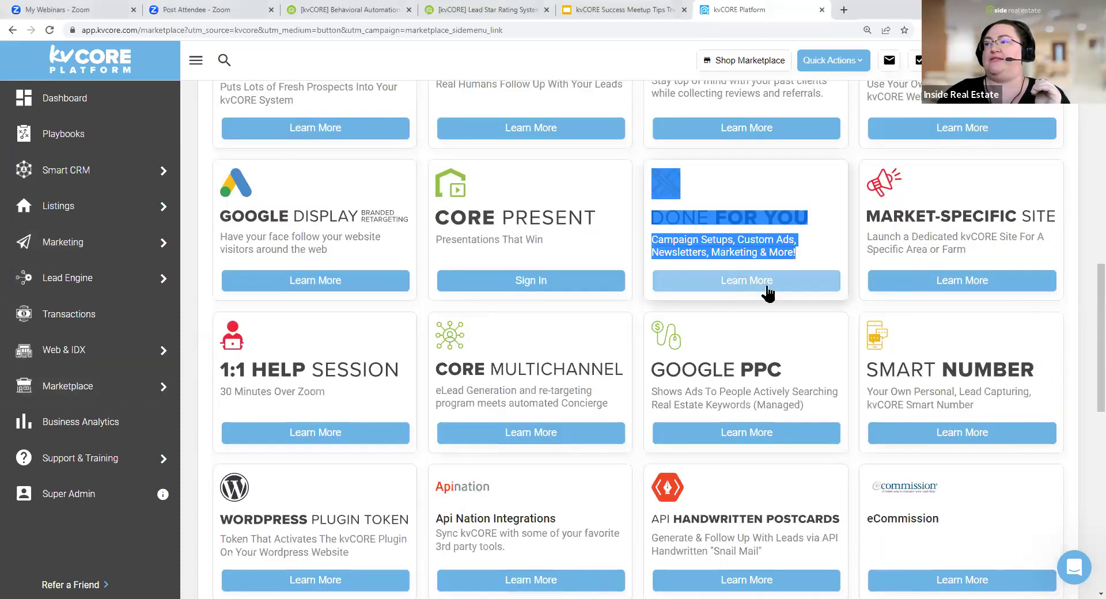
drag(392, 452, 333, 404)
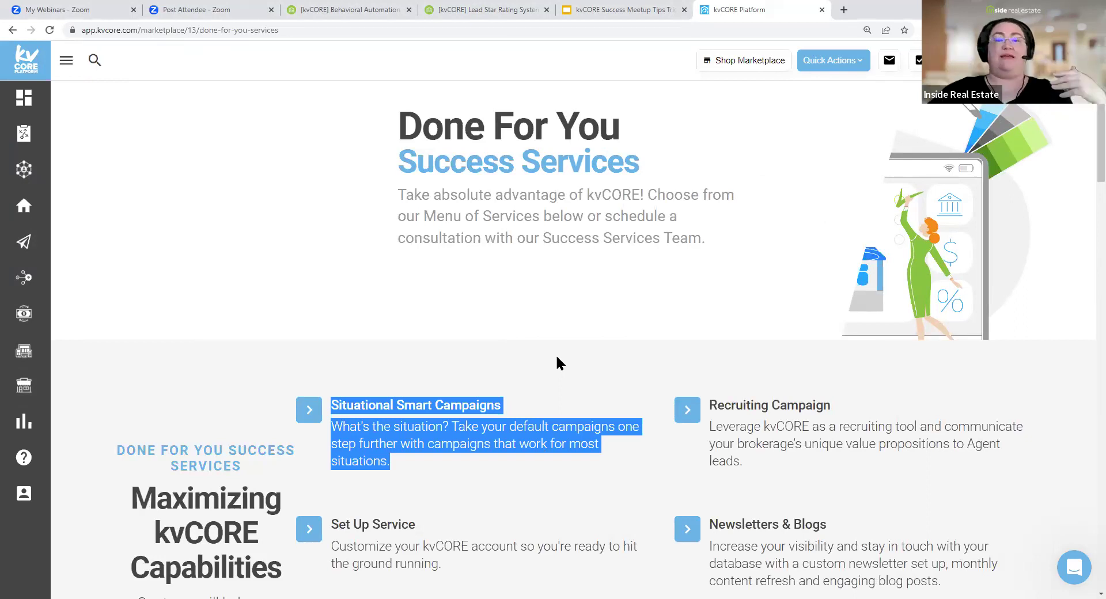
Review the detailed description and price of Situational Smart Campaigns on the Done For You page
scroll(555, 354, down, 10)
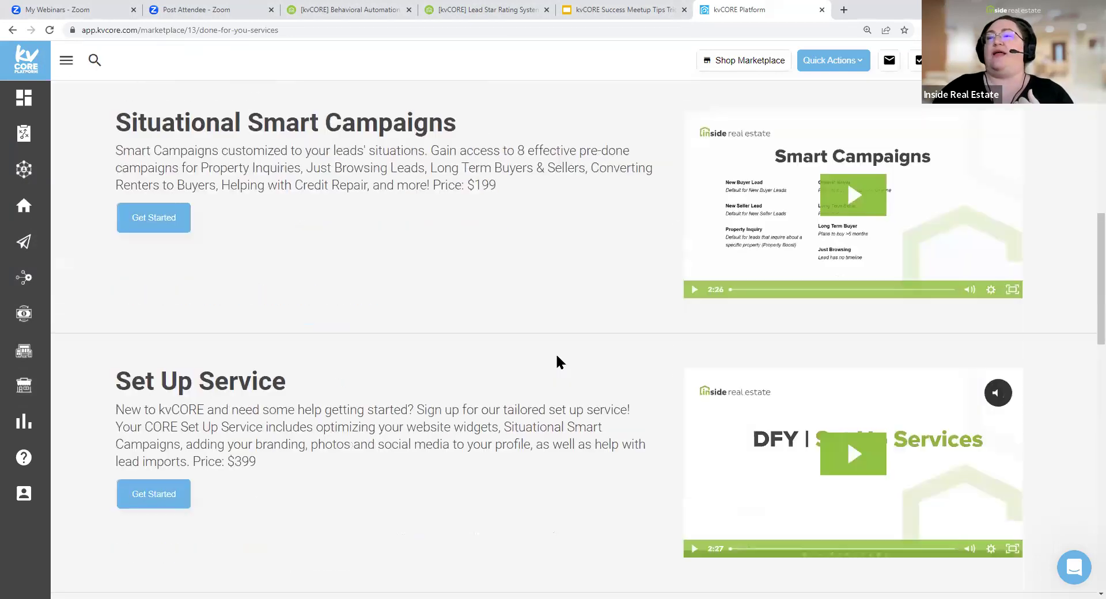
scroll(365, 220, up, 2)
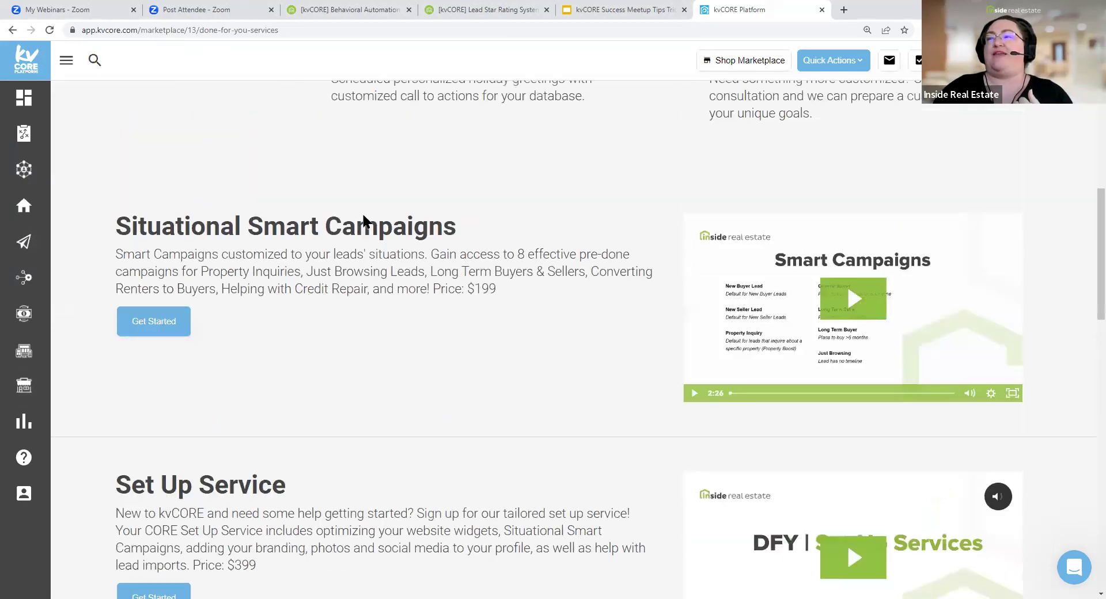
drag(120, 296, 517, 308)
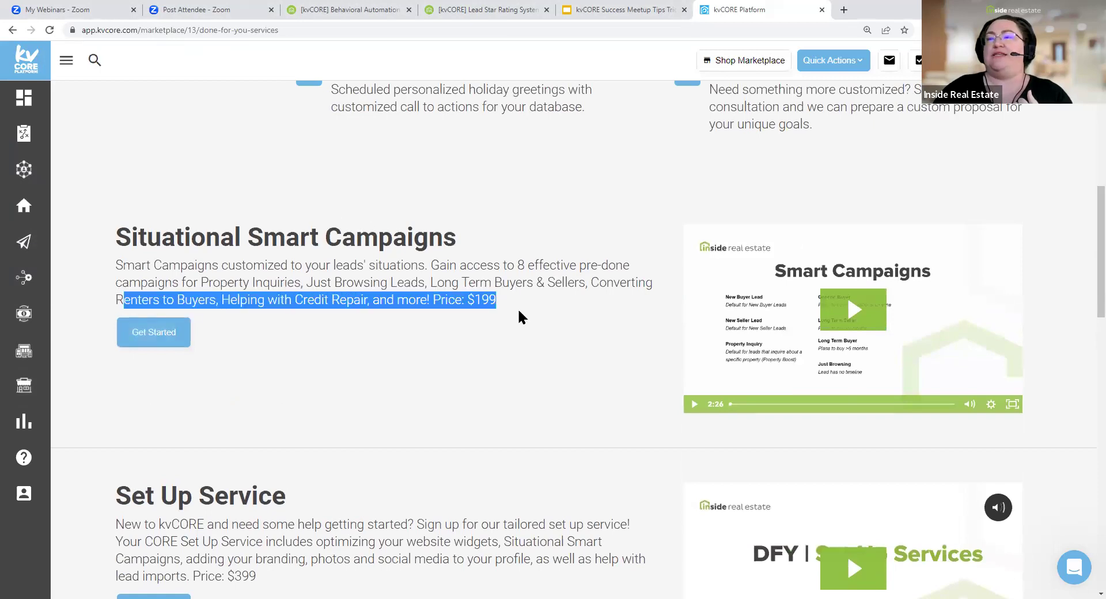
Review the Done For You services, including Situational Smart Campaigns and the Success Services Consultation with their descriptions and prices
click(474, 326)
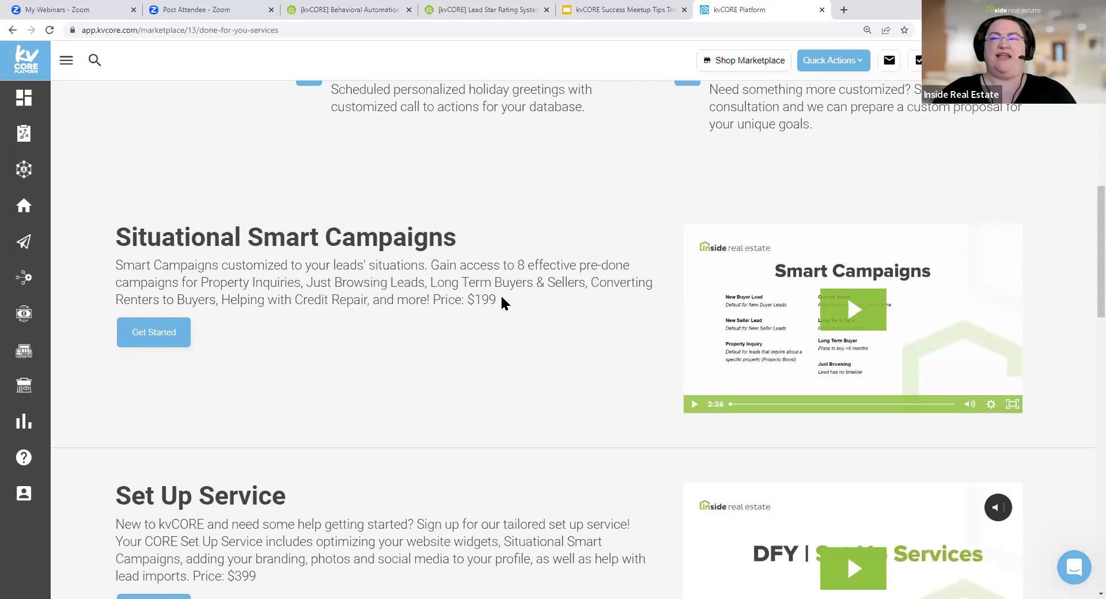
drag(94, 239, 503, 303)
click(519, 310)
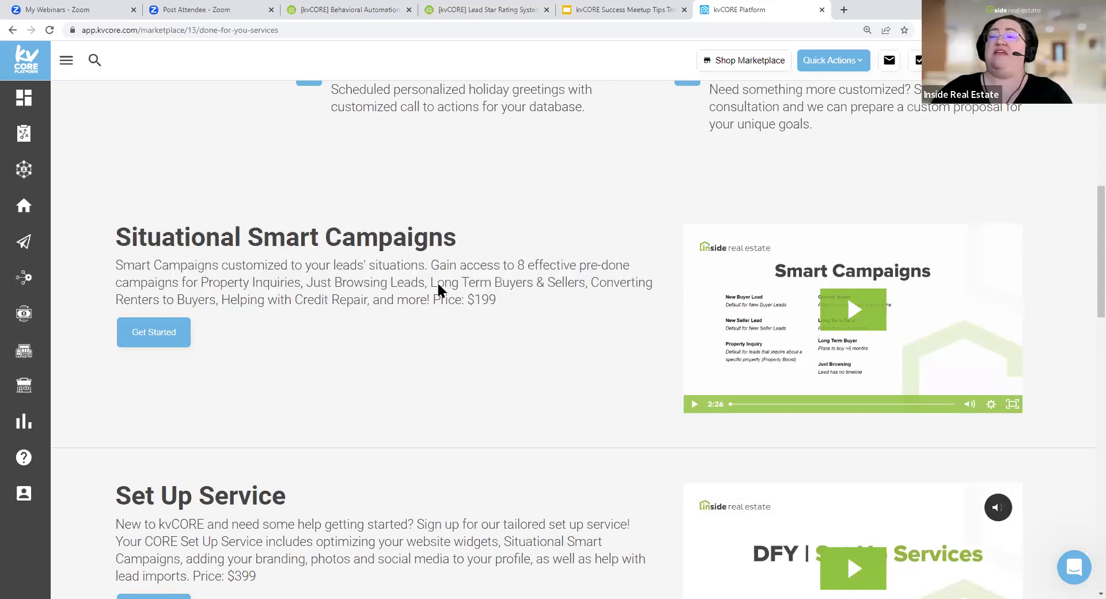
scroll(399, 320, down, 5)
scroll(136, 345, down, 10)
drag(118, 346, 654, 355)
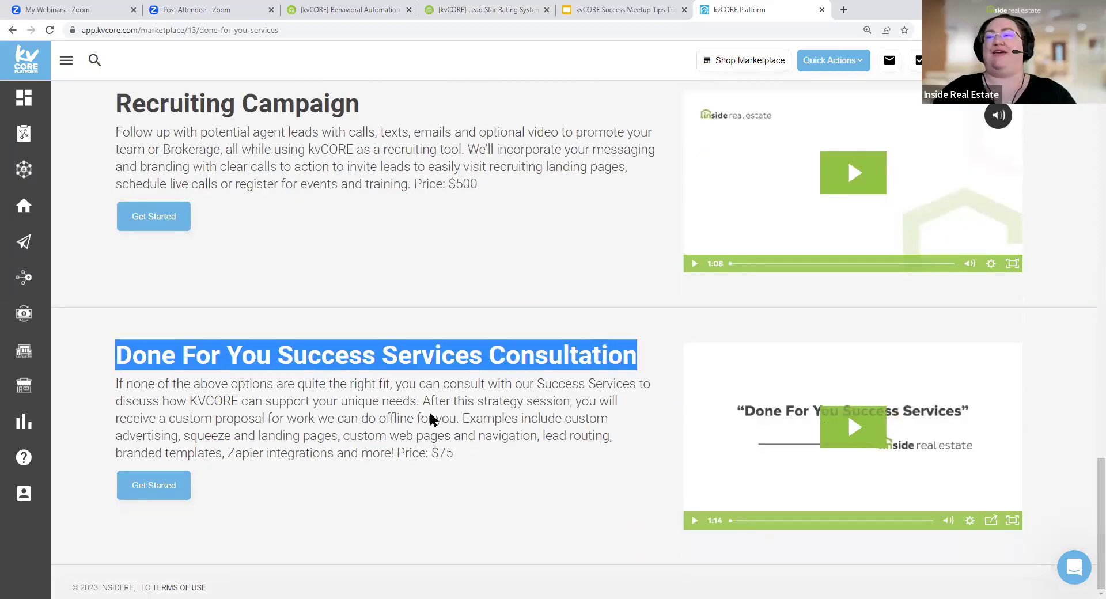
scroll(430, 414, up, 15)
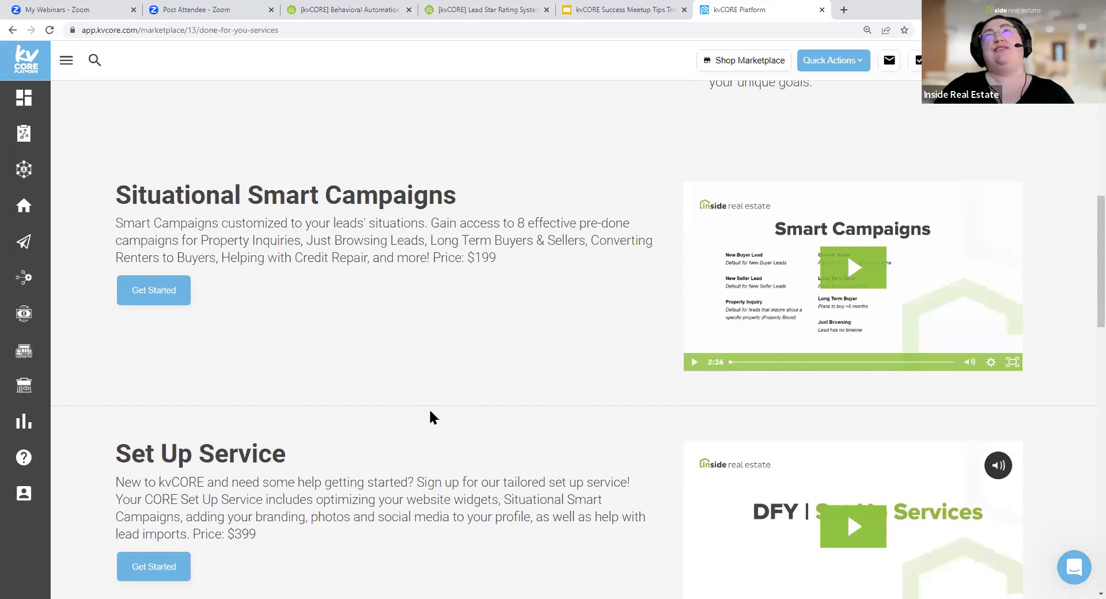
scroll(431, 414, up, 8)
scroll(429, 409, up, 3)
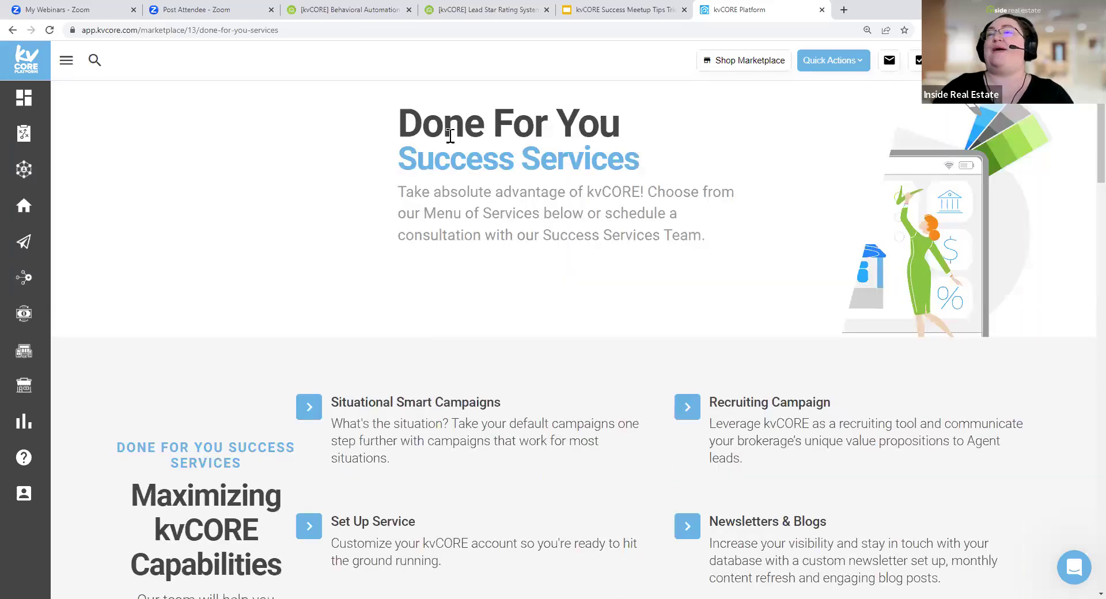
Return to the Behavioral Automation page and examine the Behaviors table, including the lead re-visits after 14 days entry
click(66, 61)
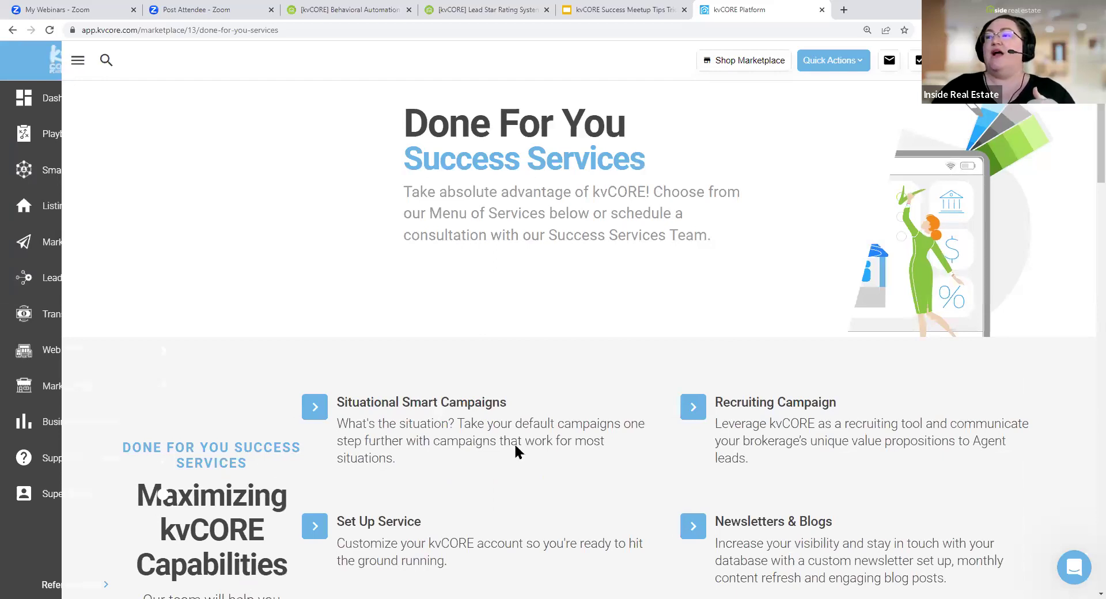
key(alt+Left)
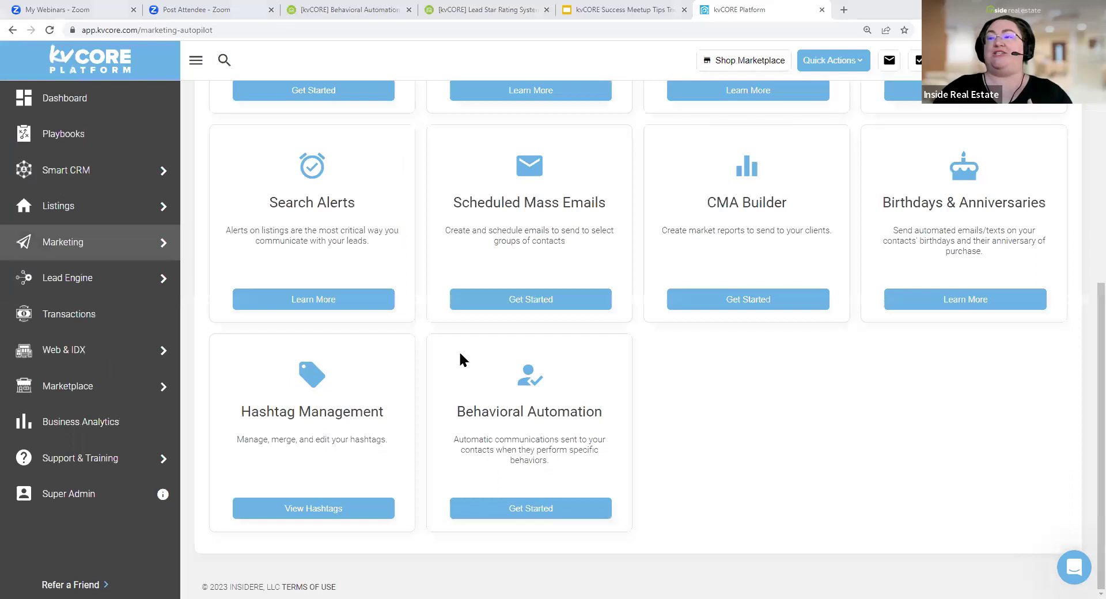
key(alt+Left)
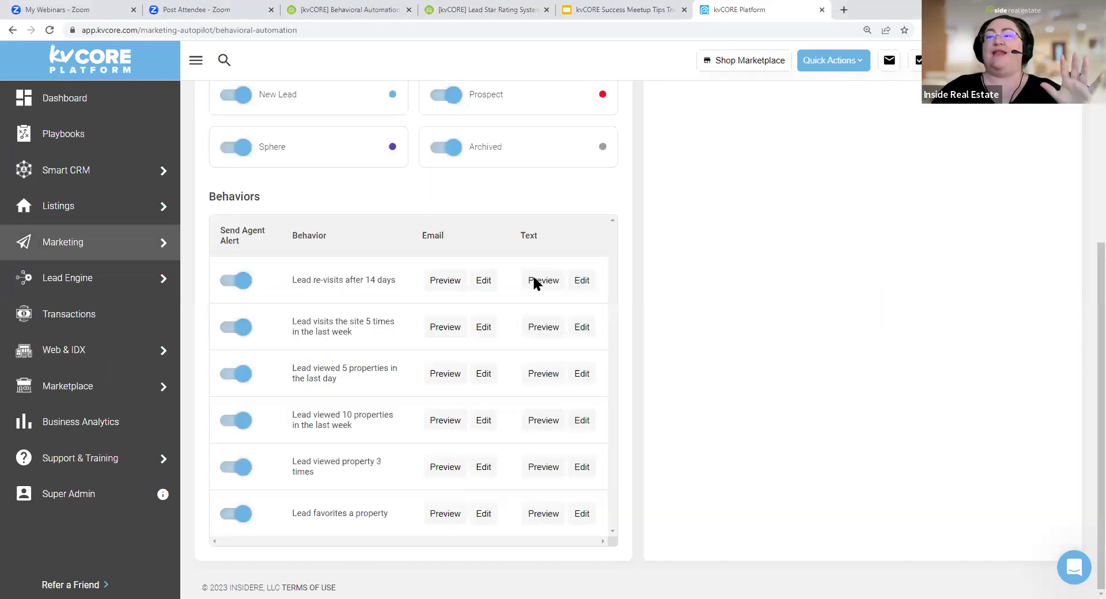
triple_click(595, 533)
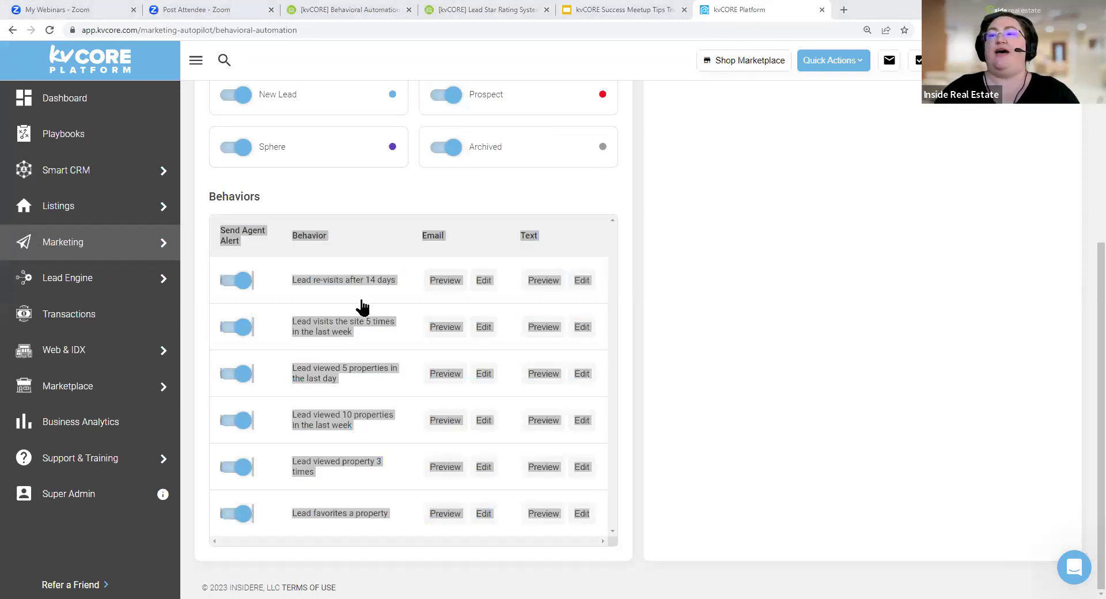
drag(288, 281, 401, 284)
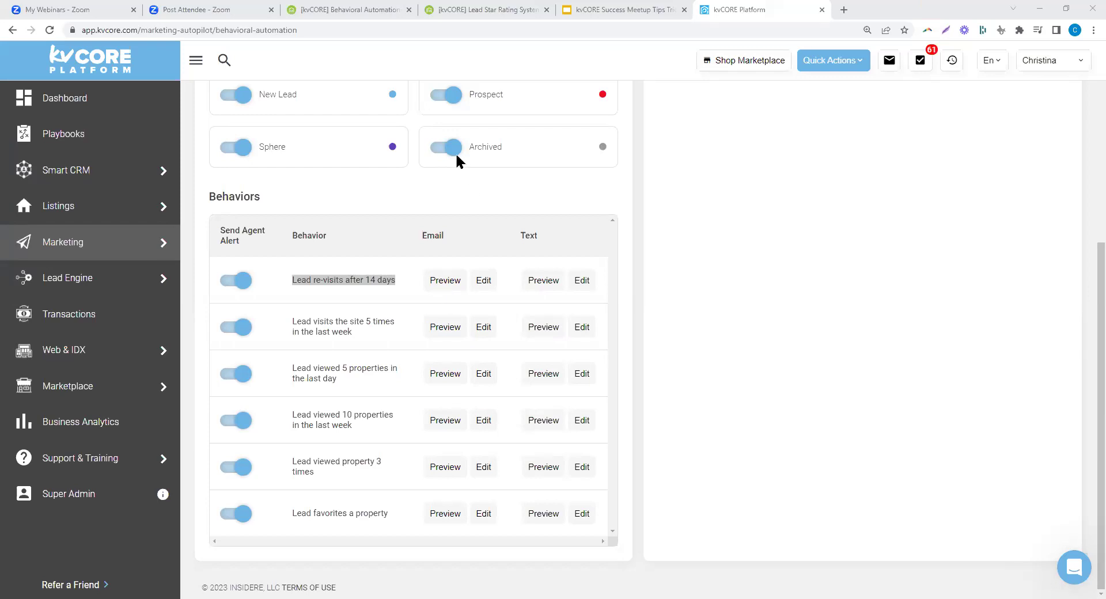
Open the marketing campaigns list and search My Campaigns for "closed"
click(91, 242)
click(961, 526)
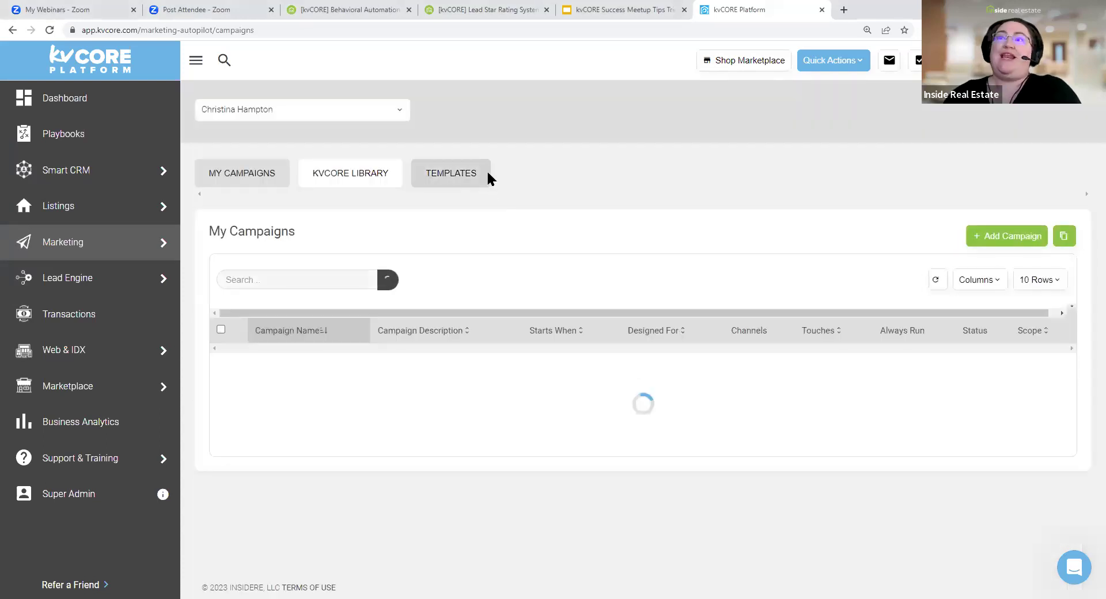
click(263, 278)
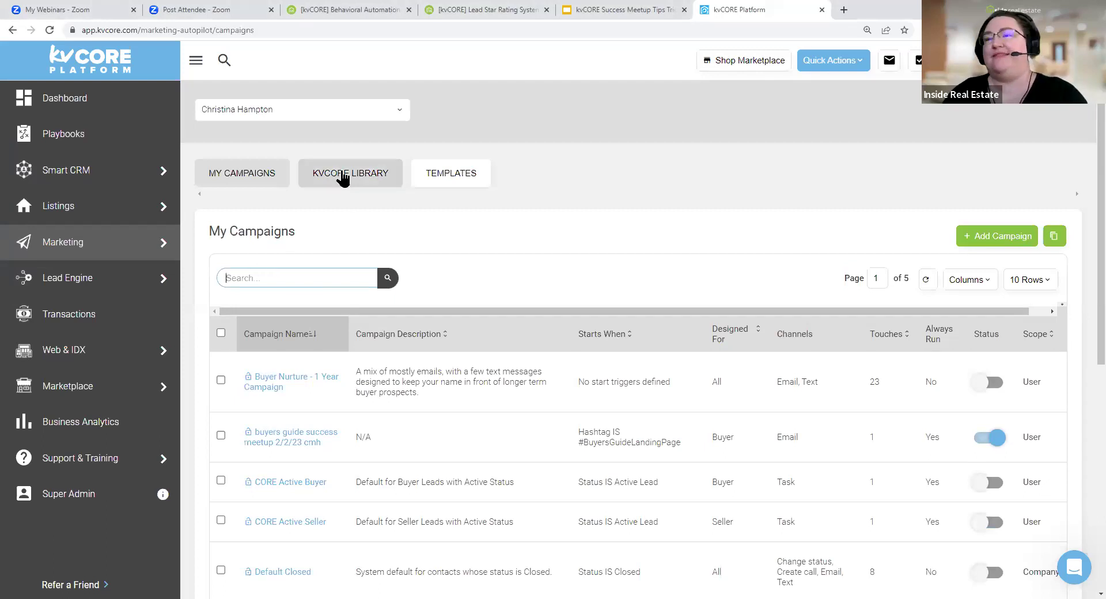
scroll(487, 355, down, 7)
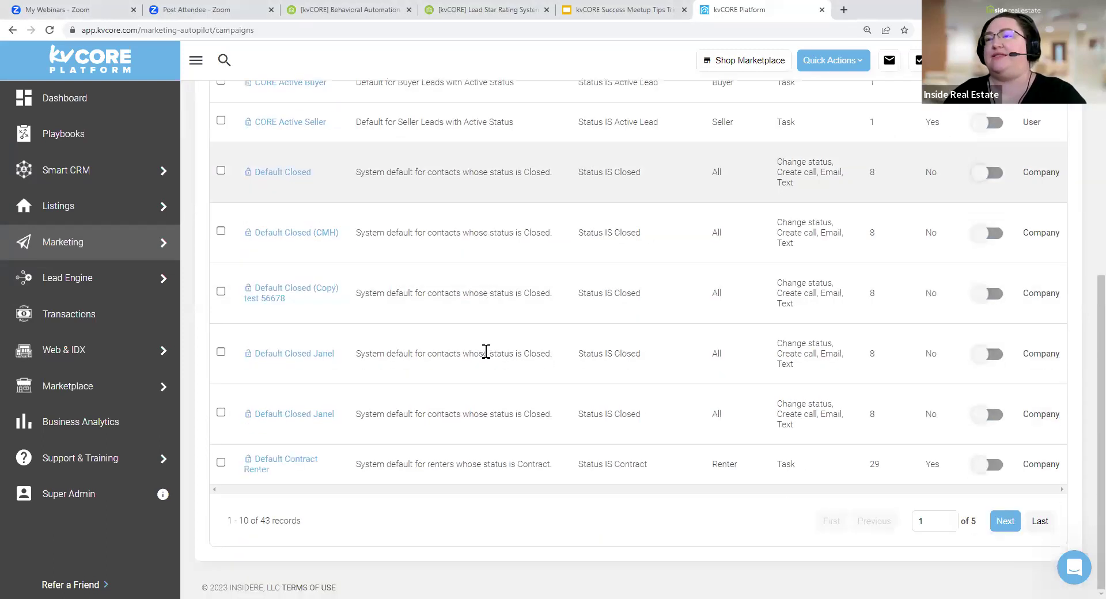
scroll(486, 352, up, 7)
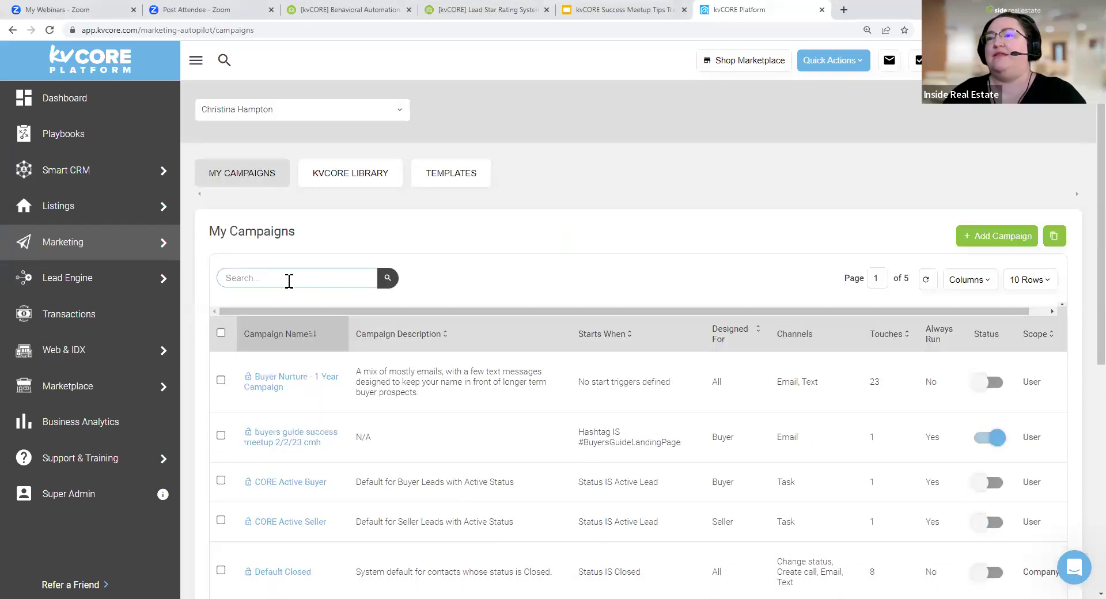
text(closed)
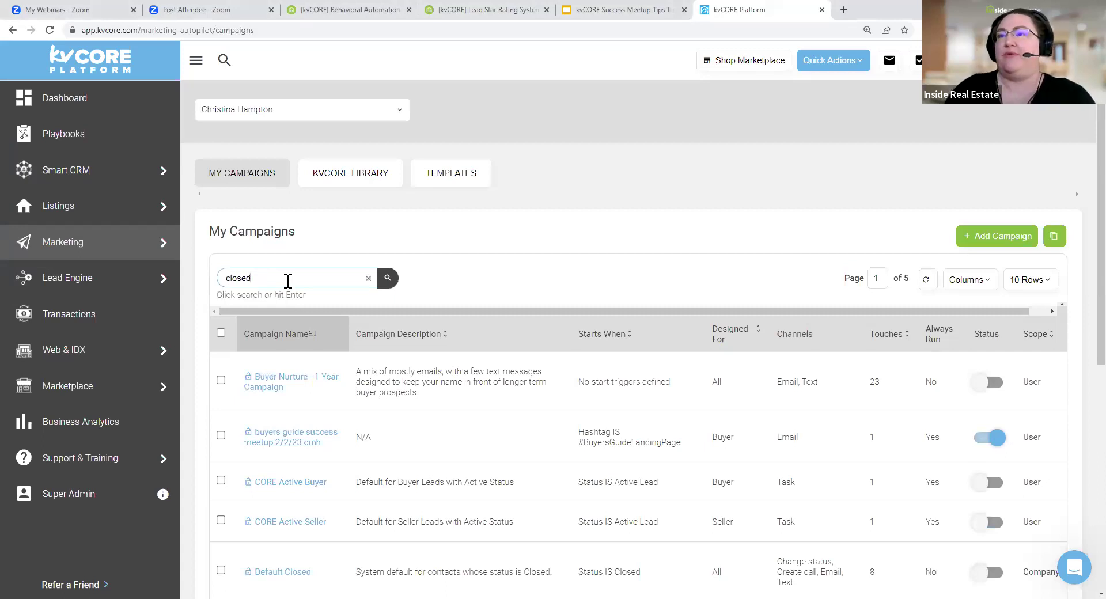
key(Return)
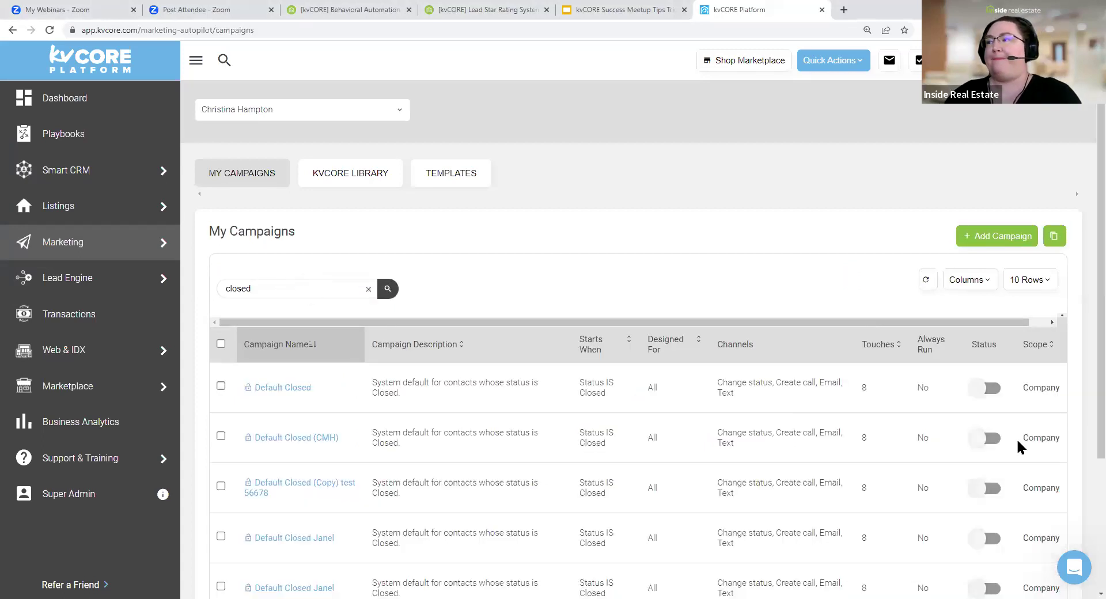
Open the Default Closed campaign and check its scope
drag(321, 388, 246, 390)
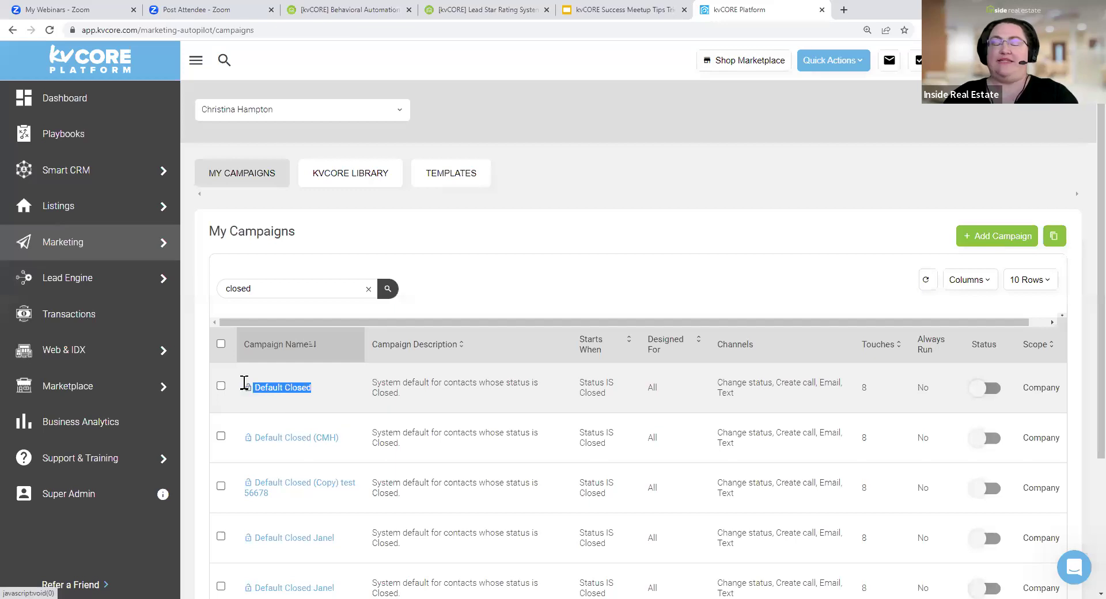
click(296, 391)
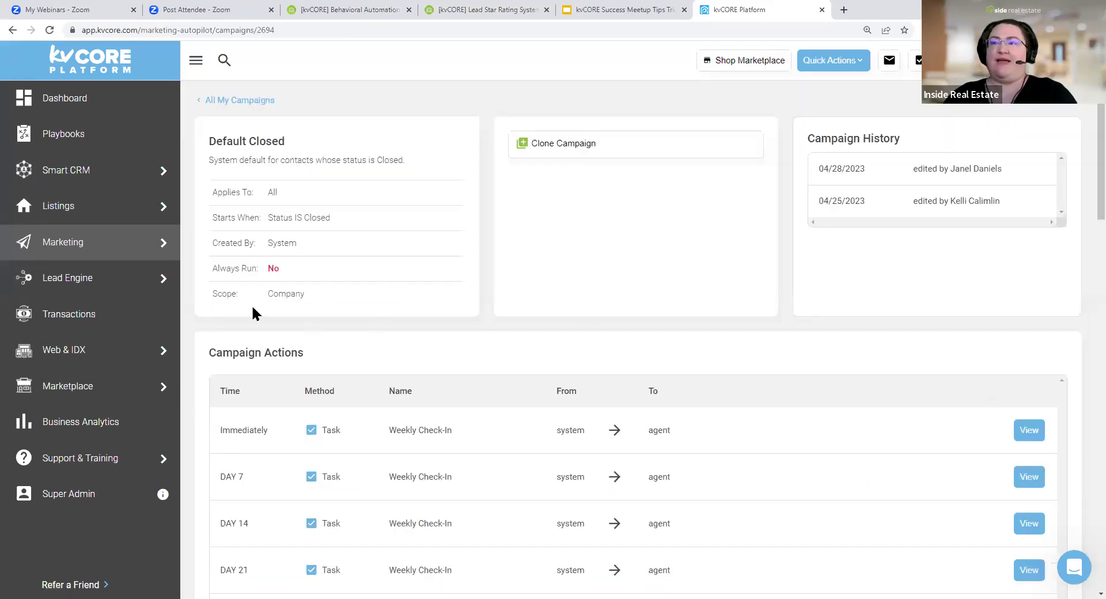
drag(215, 294, 310, 300)
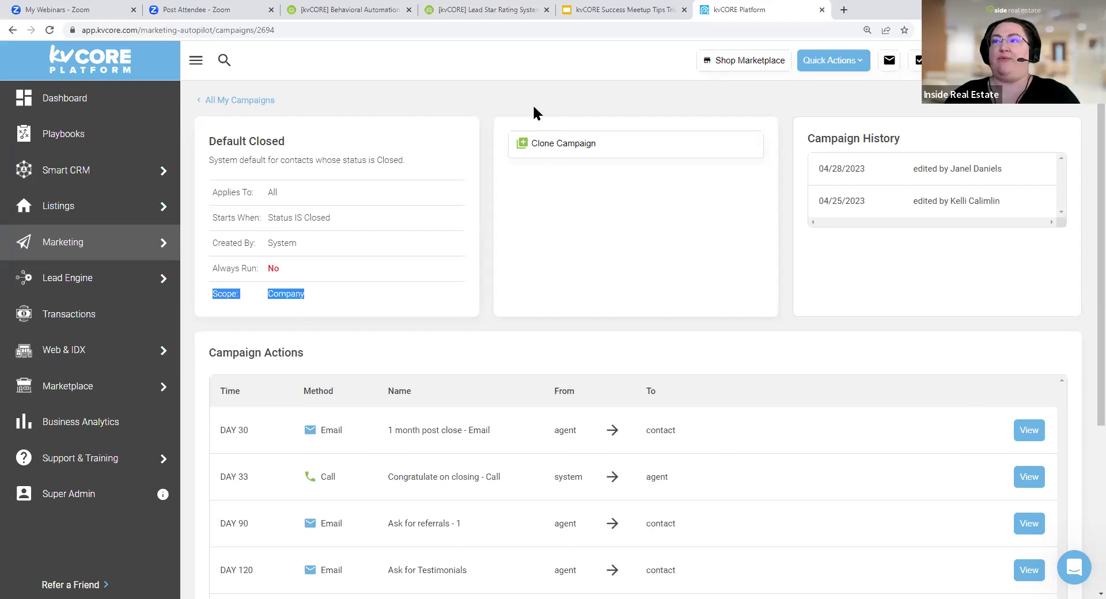
Clone the campaign as "Default Closed (CMH)", keeping the Status IS Closed trigger and the All audience
click(573, 144)
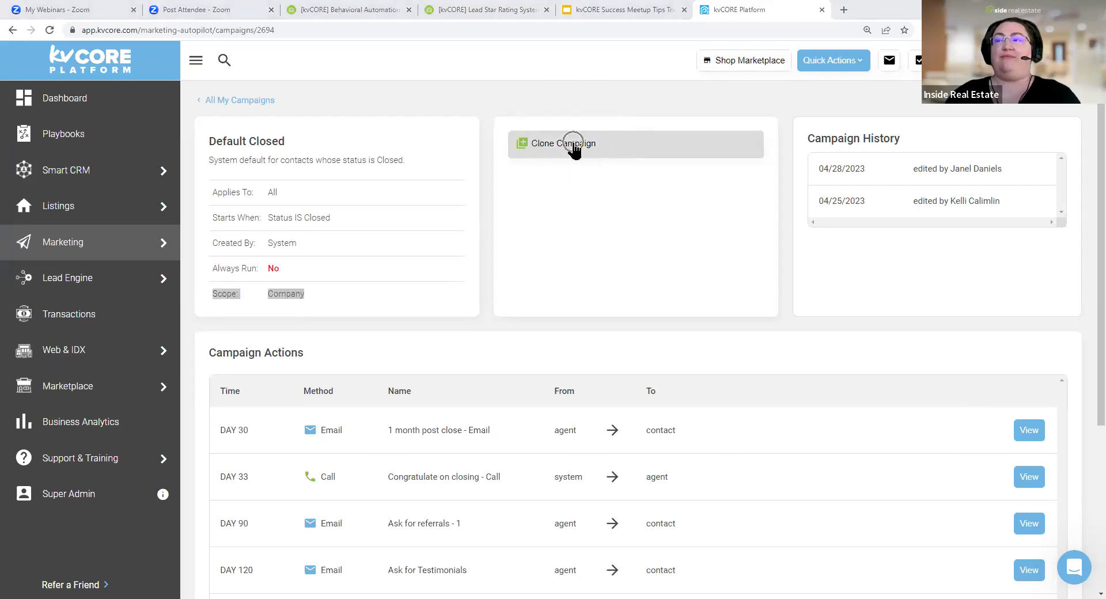
scroll(502, 276, down, 3)
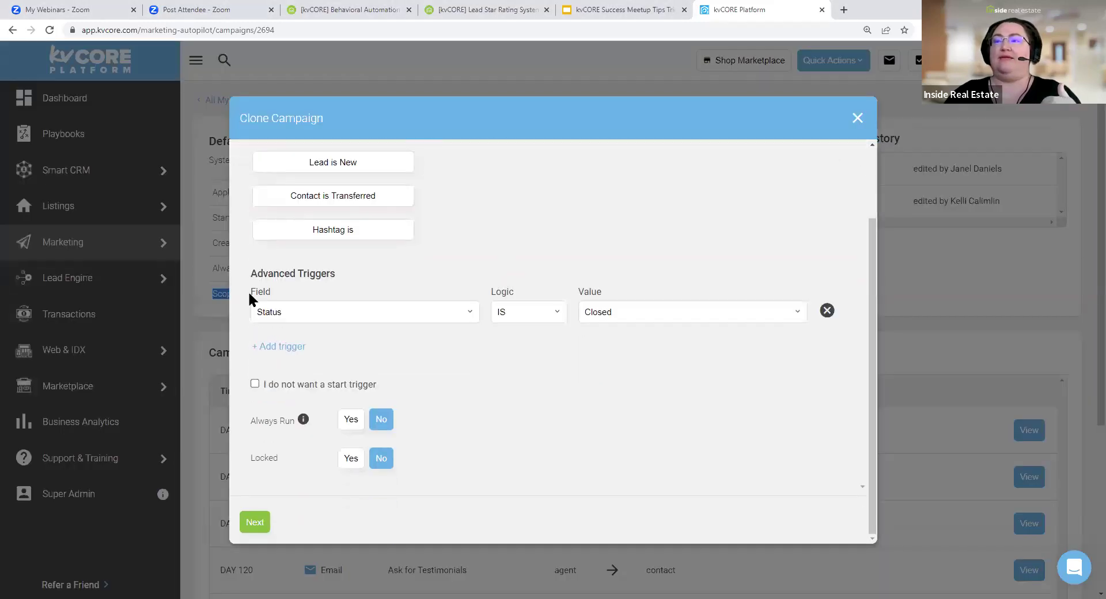
click(256, 523)
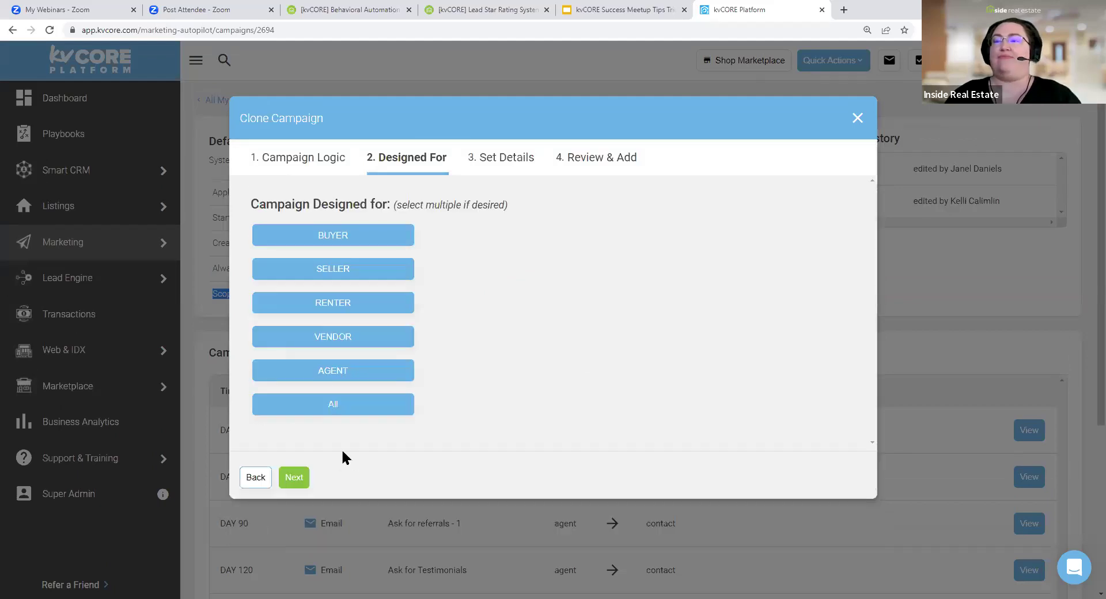
click(295, 478)
double_click(332, 249)
text(CMH)
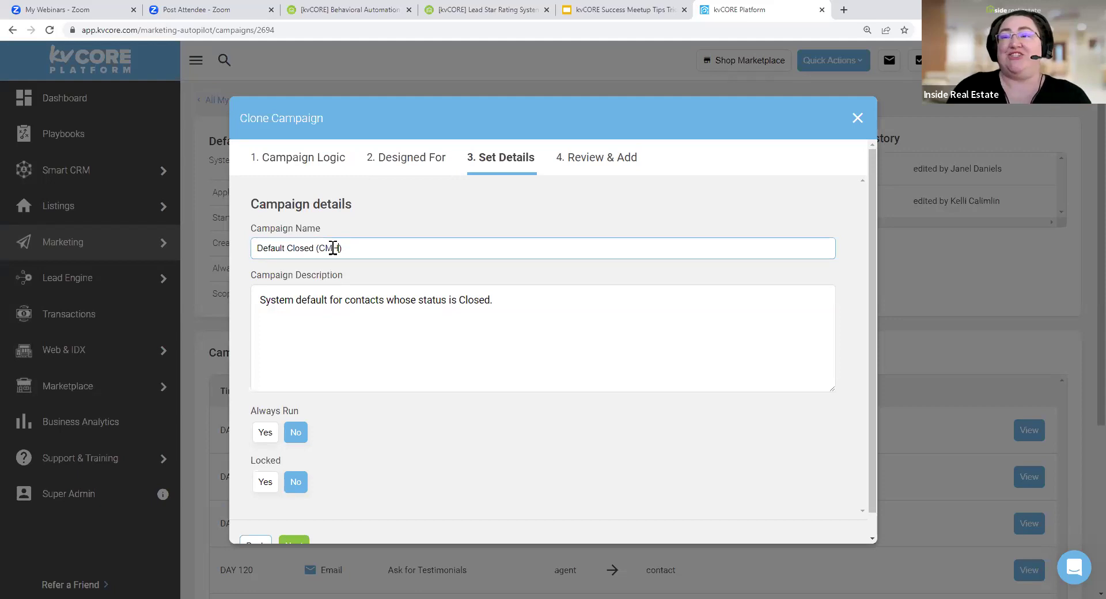
scroll(346, 432, down, 1)
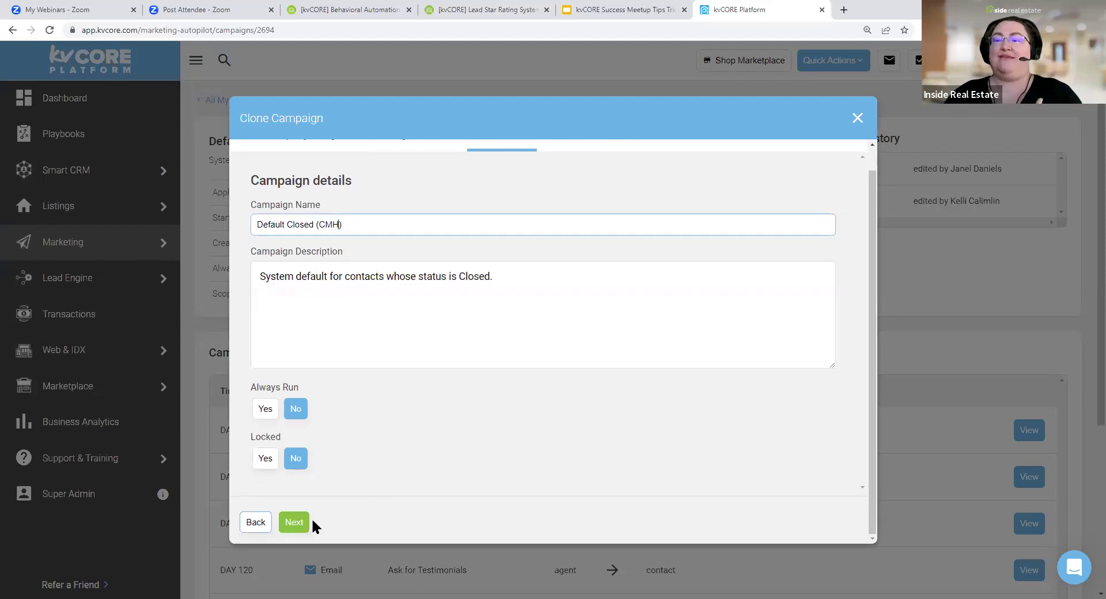
click(296, 523)
click(296, 523)
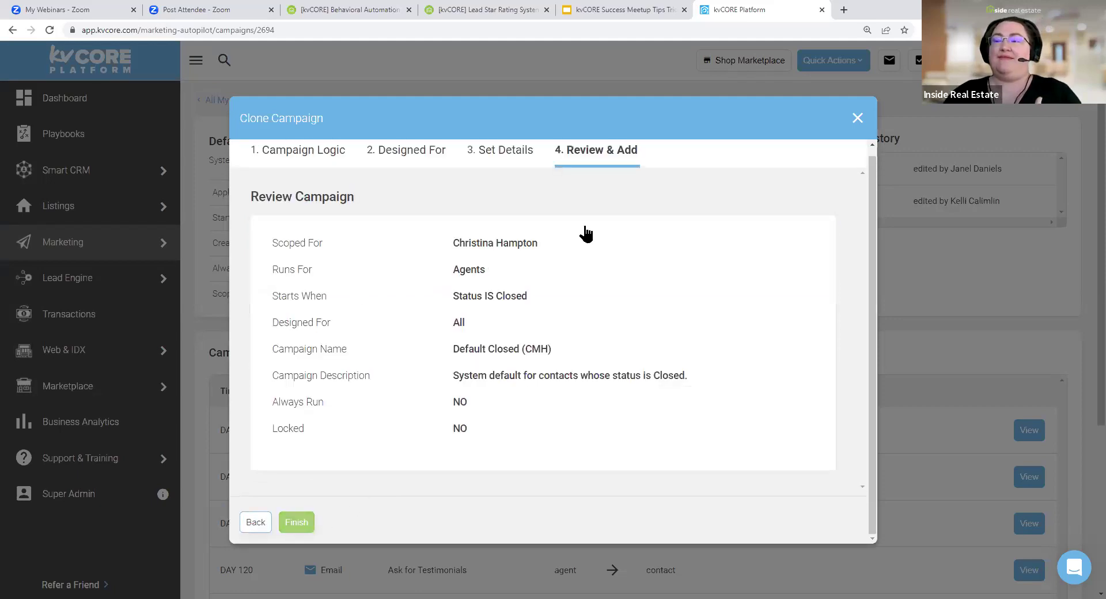
Check the cloned campaign's scope and activate the campaign
drag(212, 291, 291, 296)
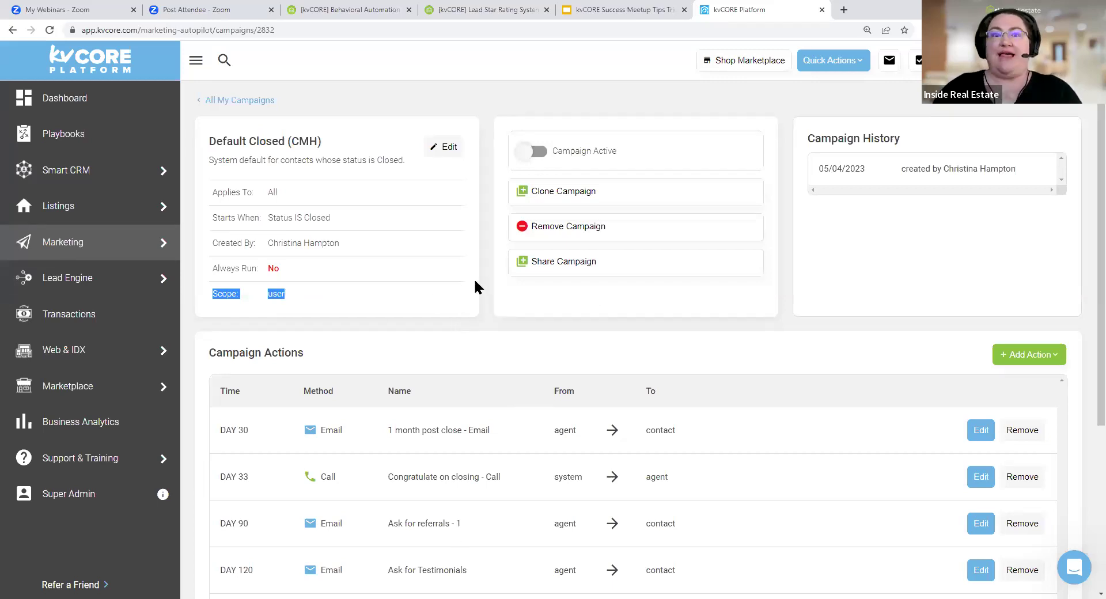
drag(550, 151, 631, 149)
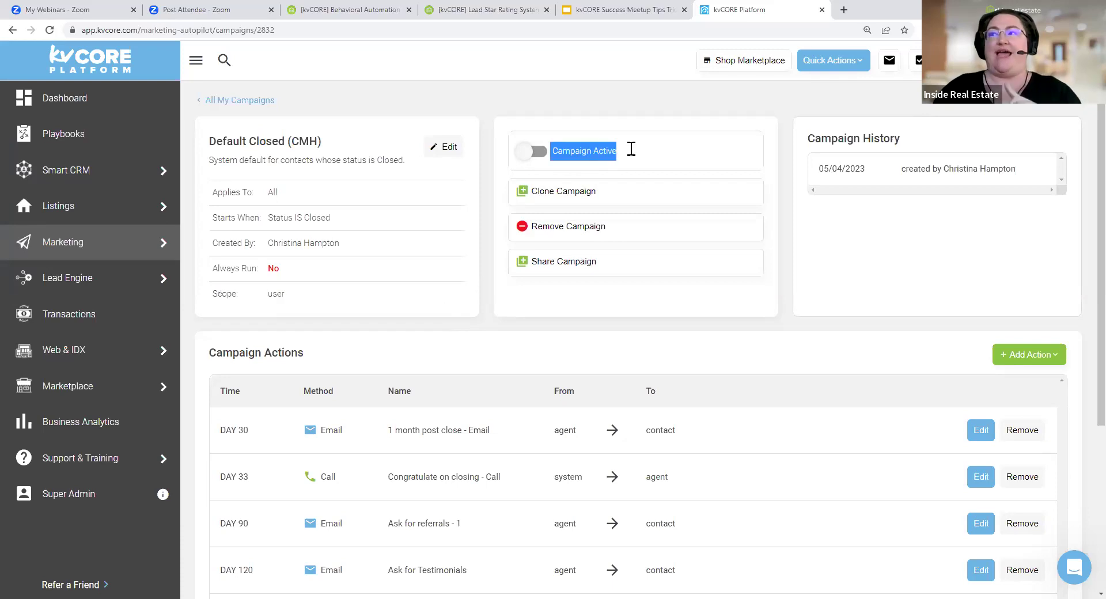
click(536, 154)
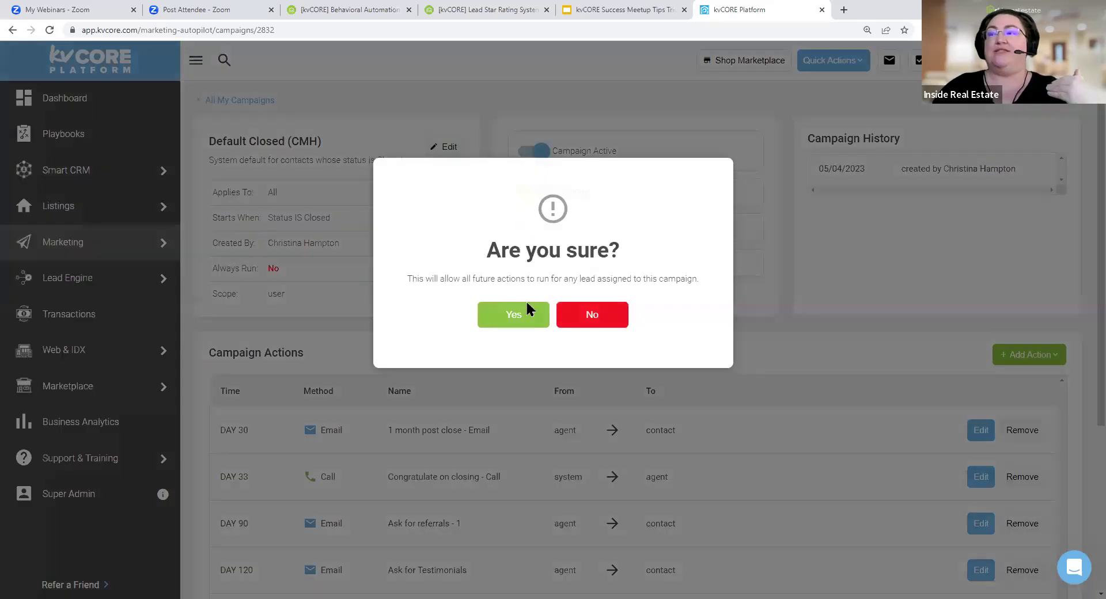
click(523, 314)
Review the start trigger of the Default Closed (CMH) campaign
drag(219, 217, 318, 214)
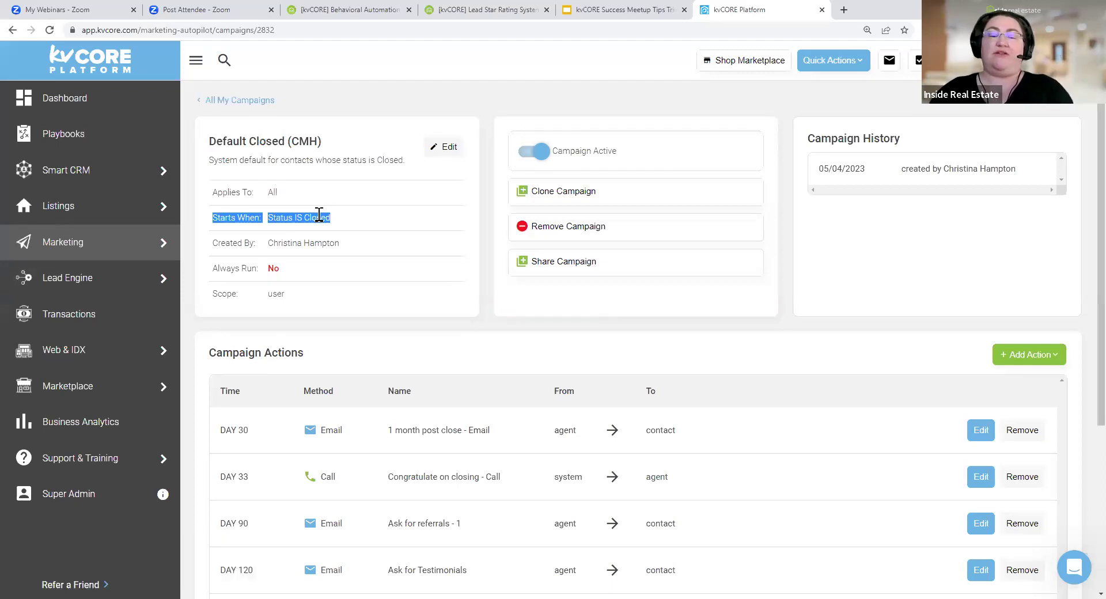
drag(352, 218, 279, 226)
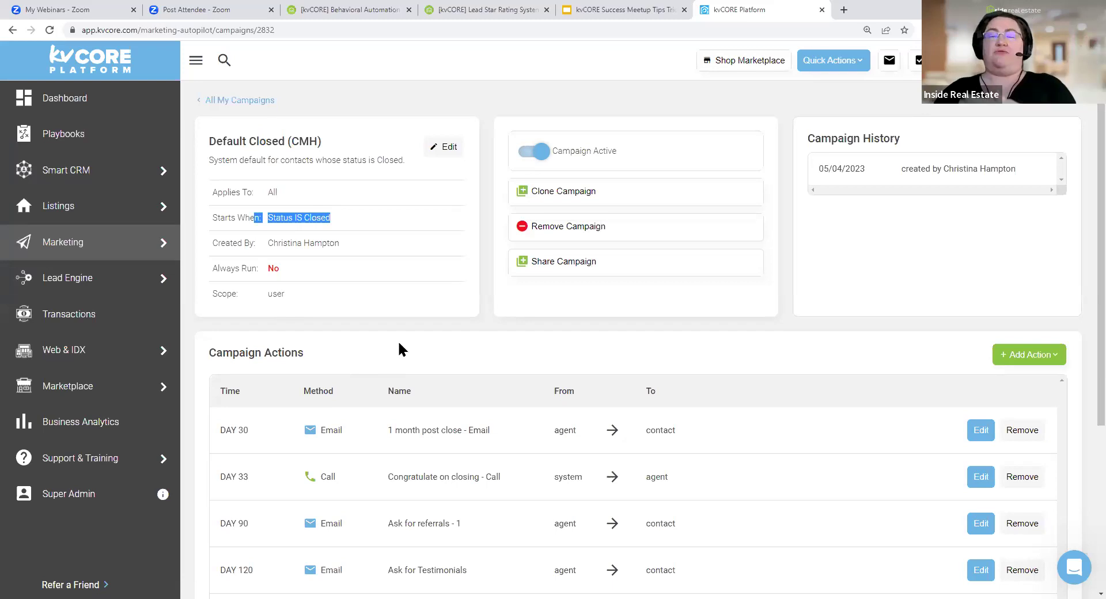
click(450, 330)
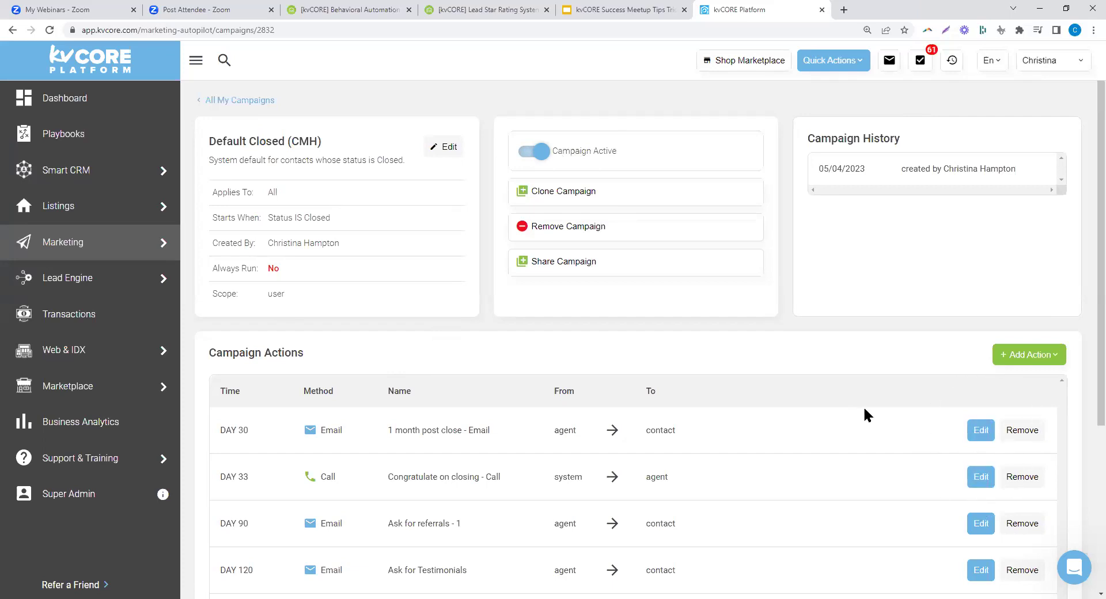
Open the Day 30 "1 month post close - Email" action for editing and review its template and message text
scroll(1042, 398, down, 3)
click(979, 258)
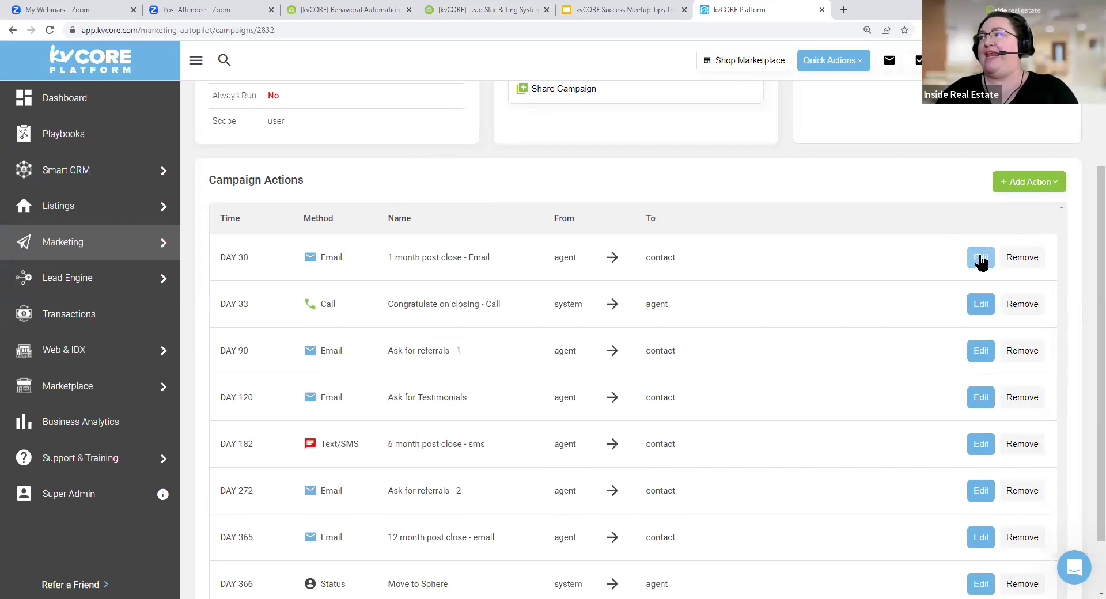
scroll(434, 447, down, 4)
double_click(236, 262)
drag(473, 263, 614, 328)
scroll(513, 274, up, 4)
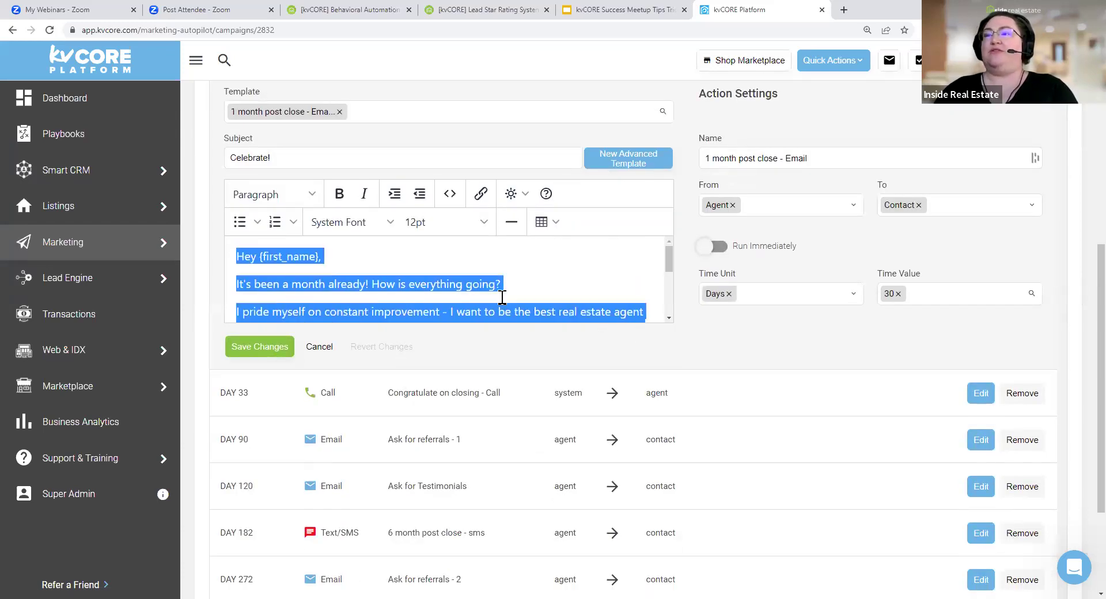
key(ctrl)
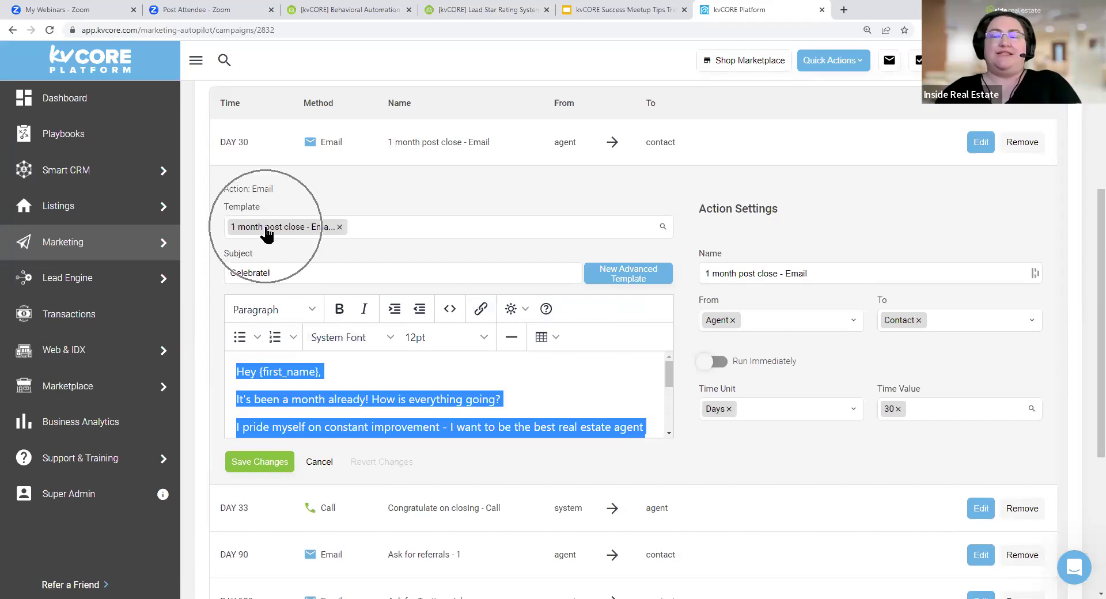
click(346, 372)
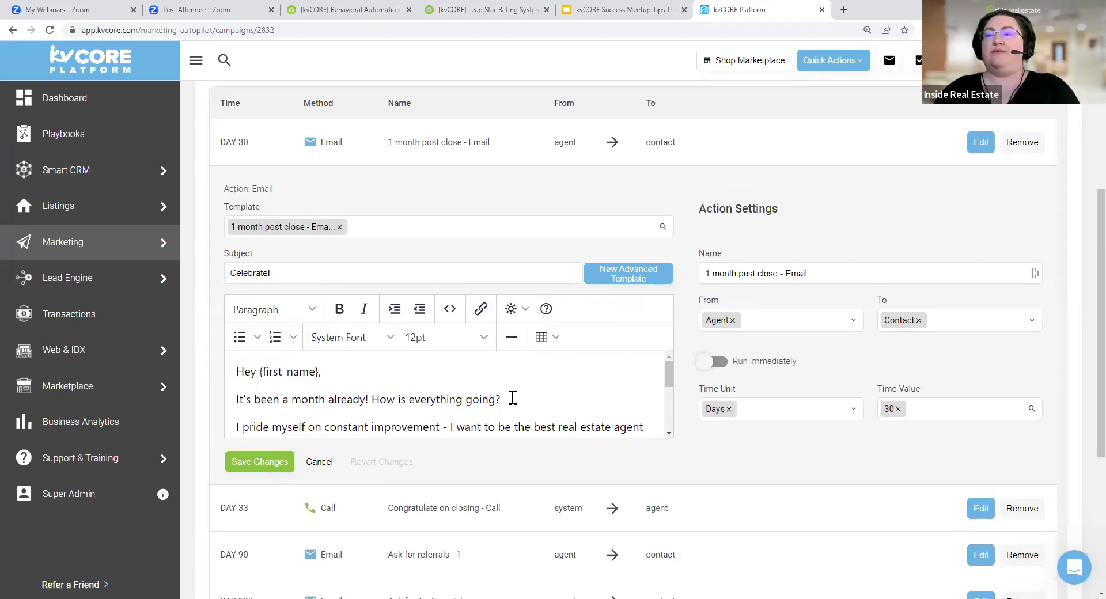
Delete the line "It's been a month already! How is everything going?" from the Day 30 email message
drag(514, 399, 217, 389)
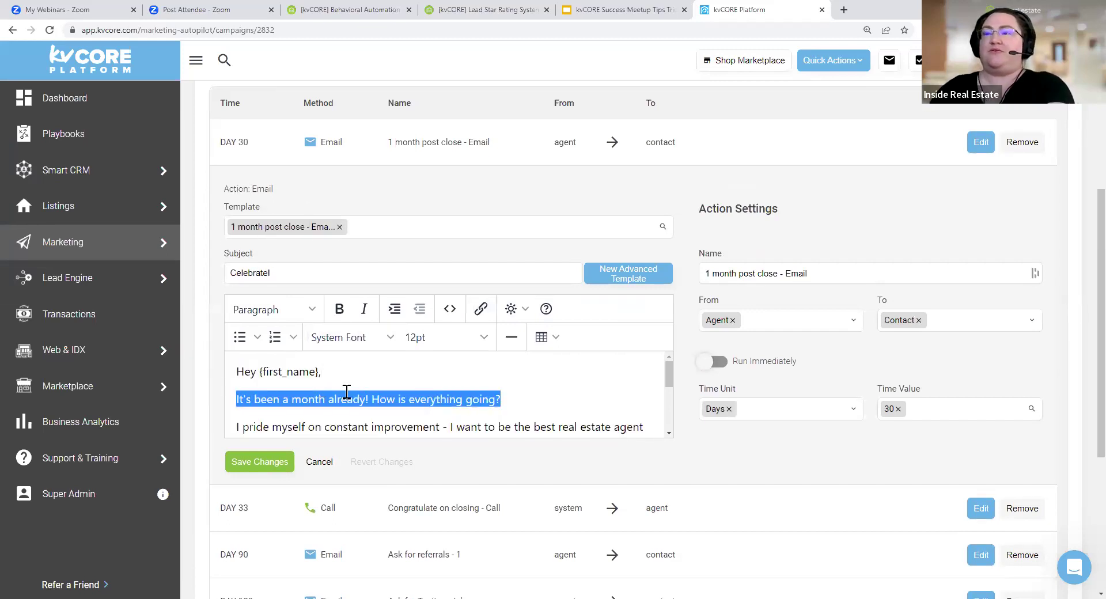
key(BackSpace)
key(BackSpace)
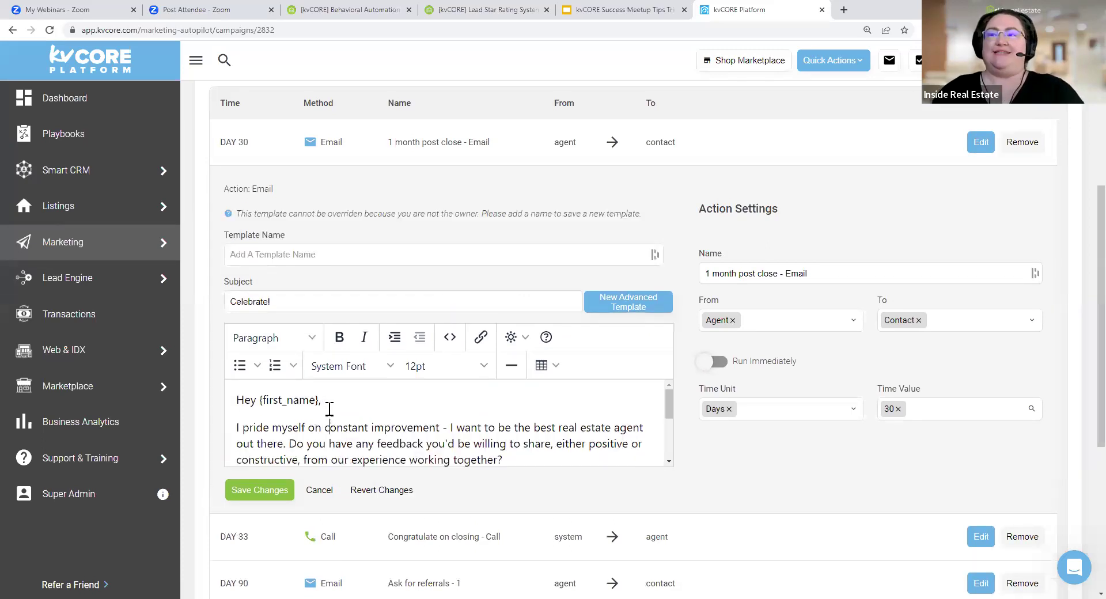
Name the edited email's new template "1 month post close cmh" and save the action's changes
click(282, 257)
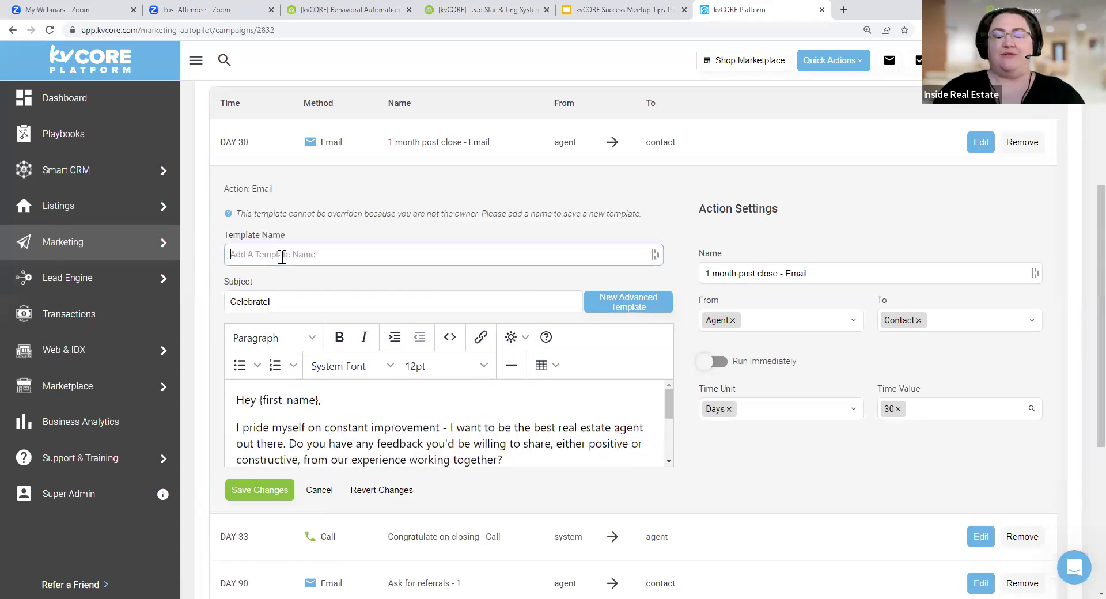
text(1 month )
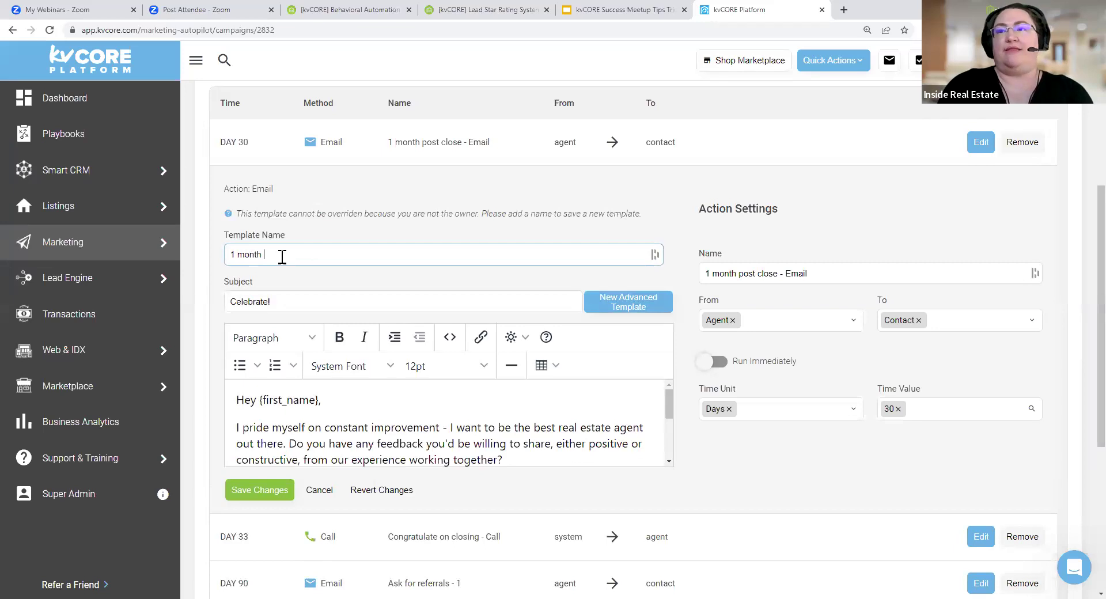
text(post close cmh)
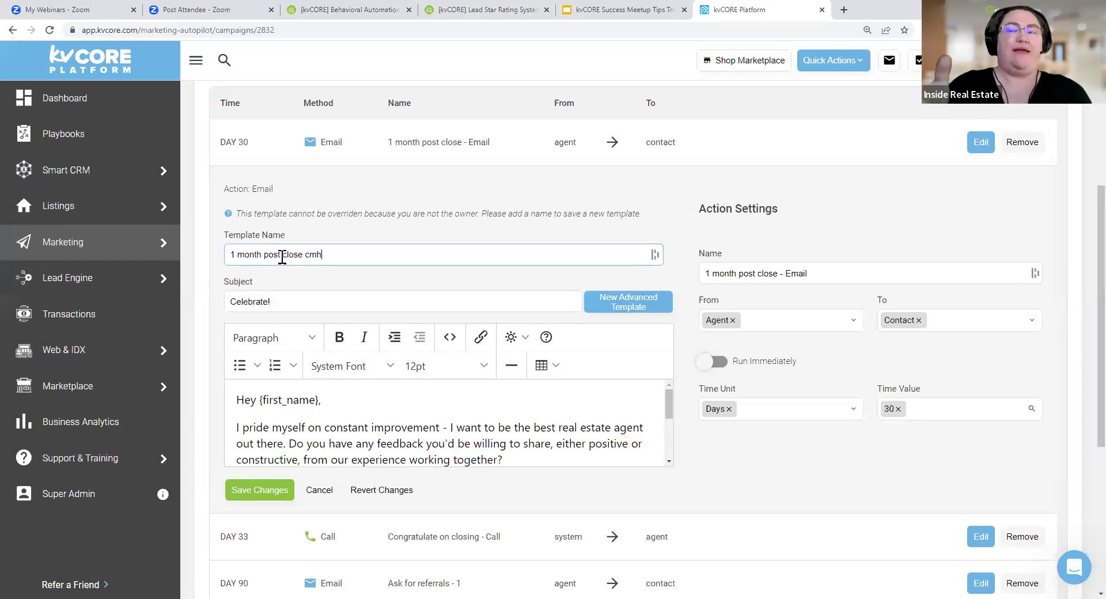
click(253, 493)
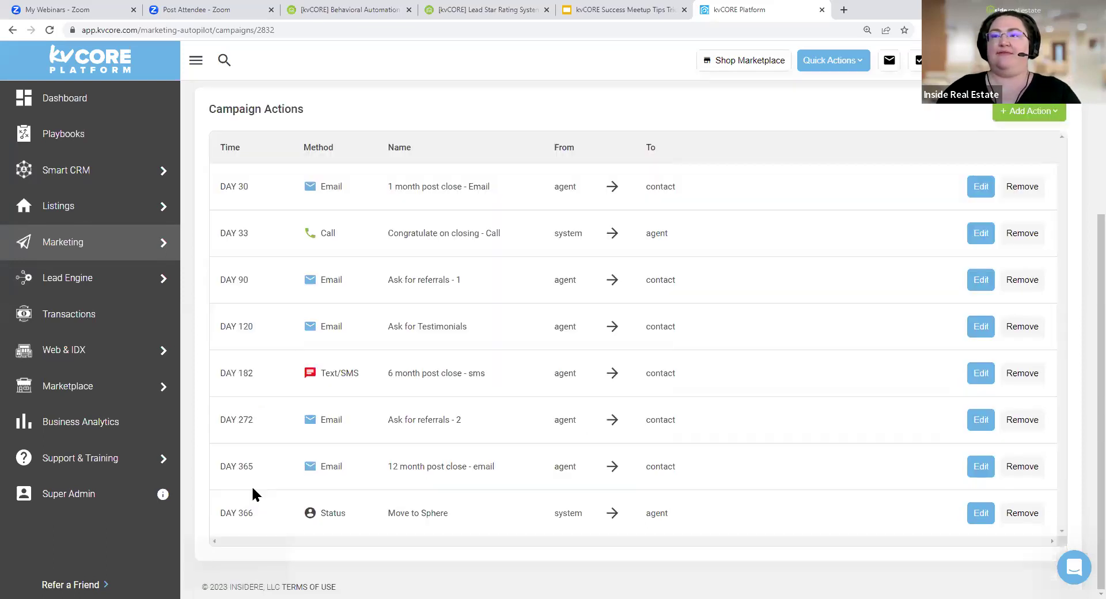
Review the Day 30 email entry in the campaign's action list and return to the campaign overview
drag(234, 180, 743, 228)
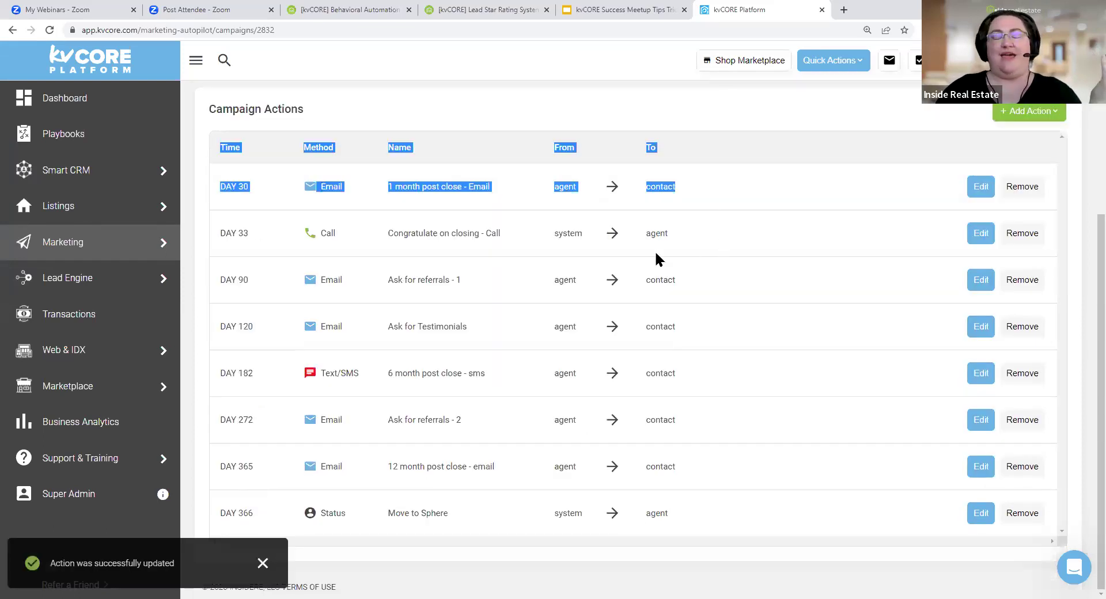
click(467, 217)
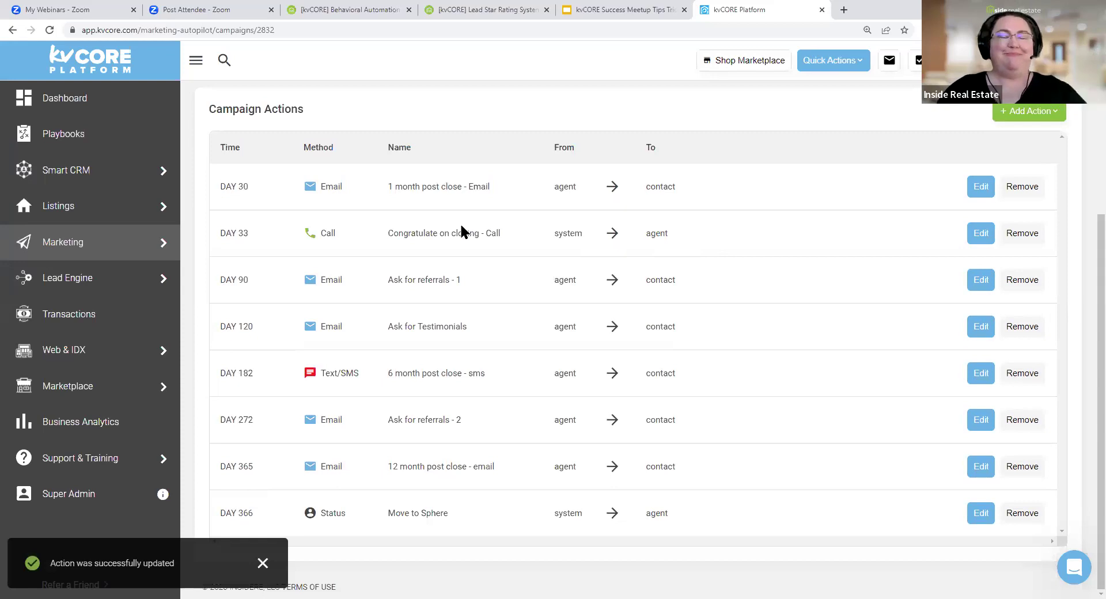
scroll(475, 290, up, 4)
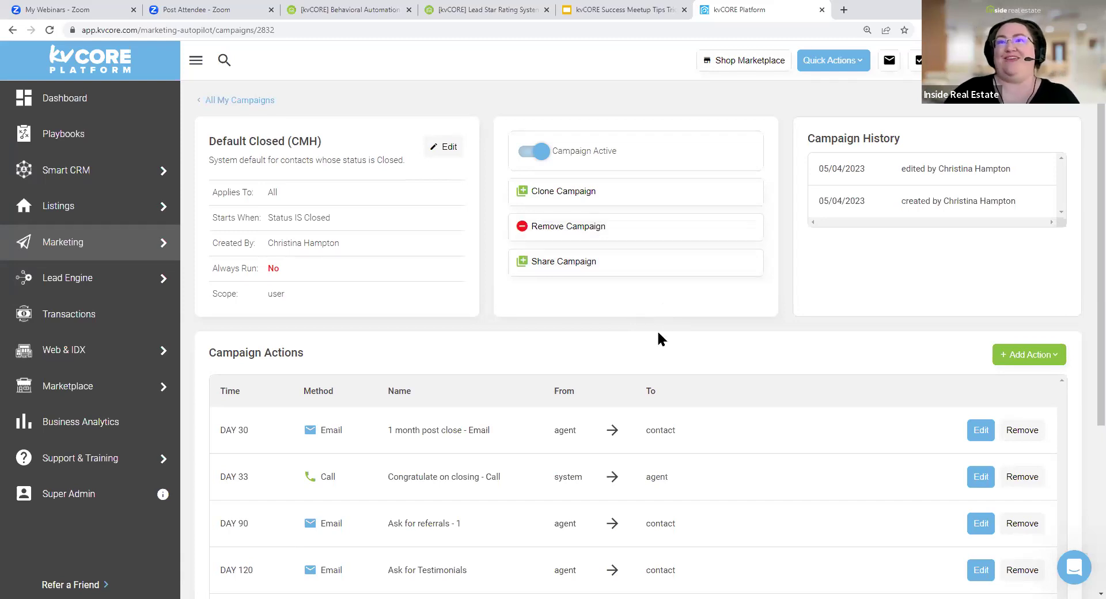
Switch to the Google Slides presentation and reveal the "Daily Call Creation" bullet on the Automation Tools slide
click(614, 9)
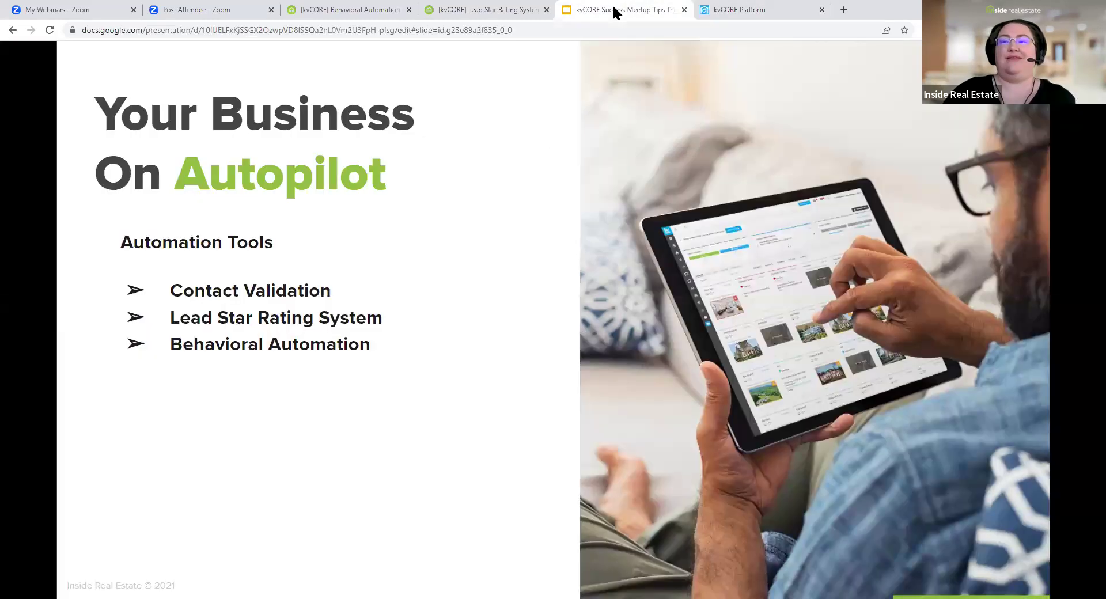
click(490, 297)
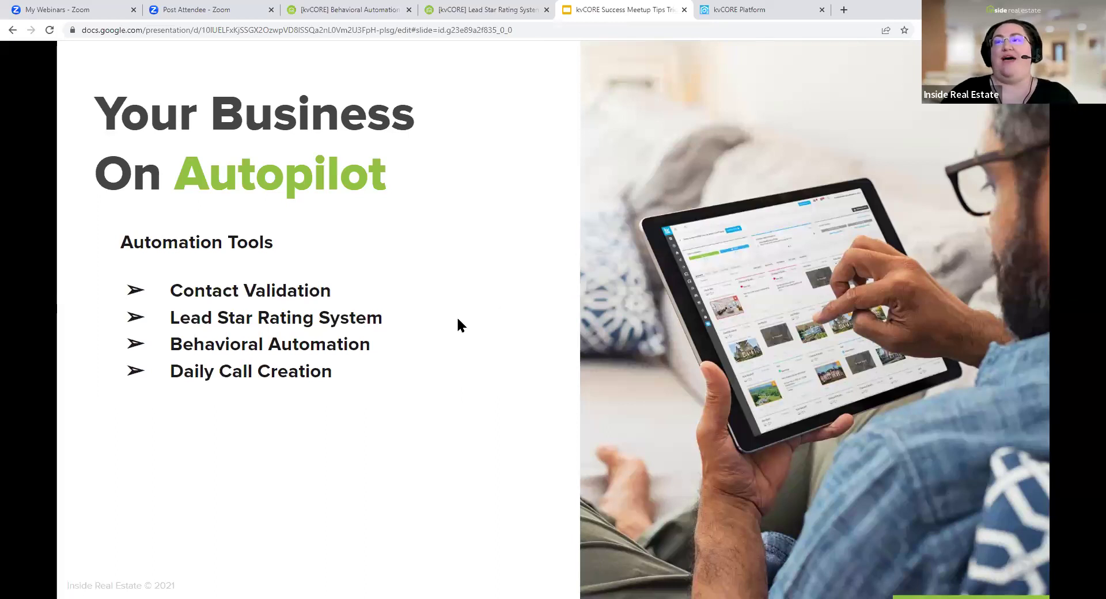
Switch back to kvCORE and open the Dashboard
click(751, 8)
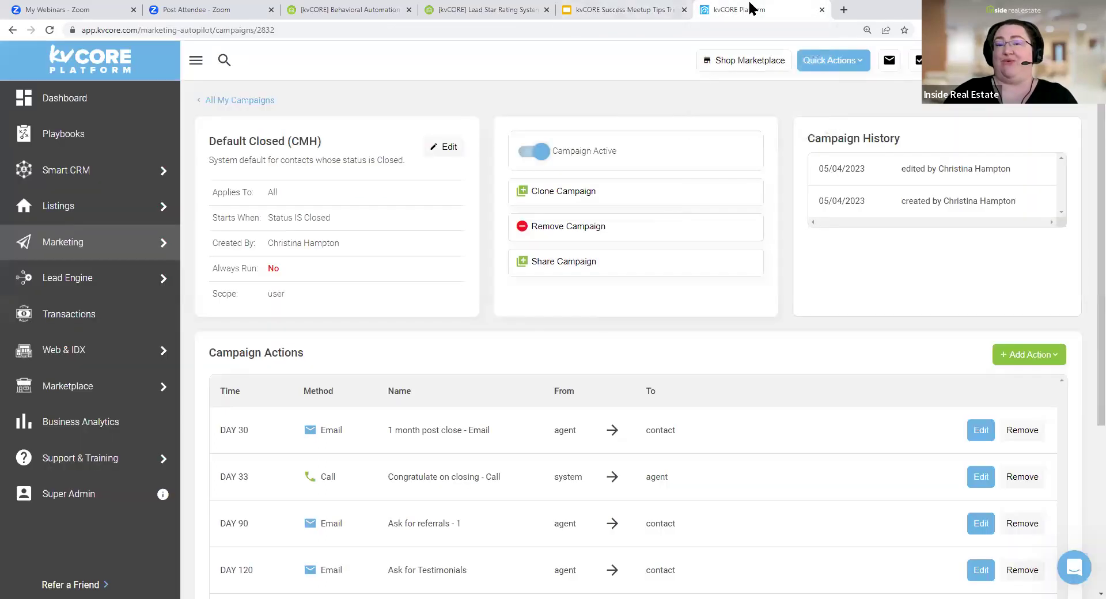
click(77, 105)
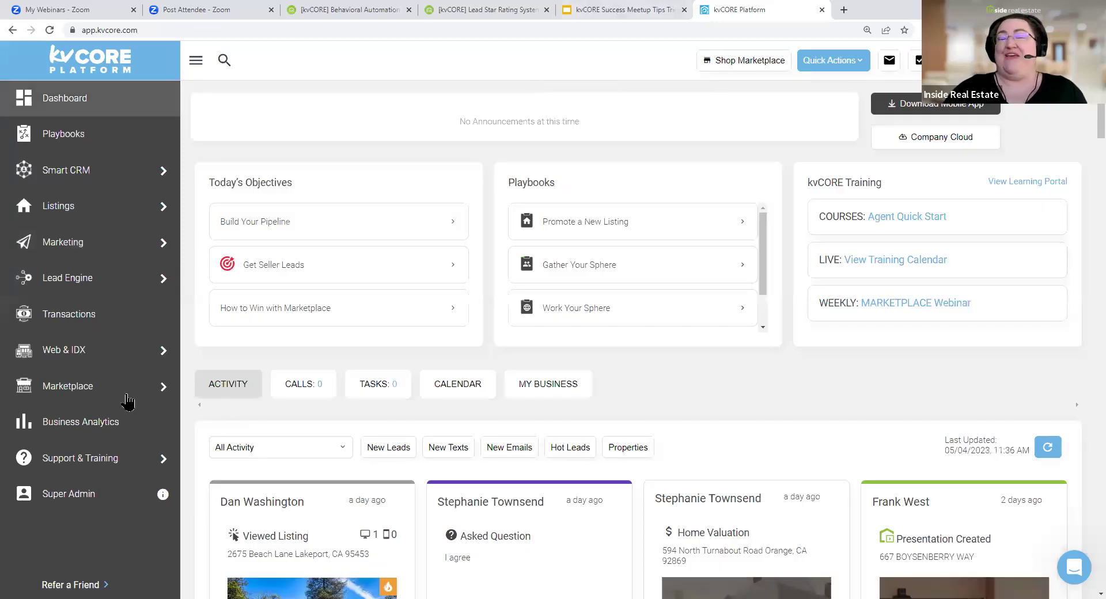
mouse_move(128, 403)
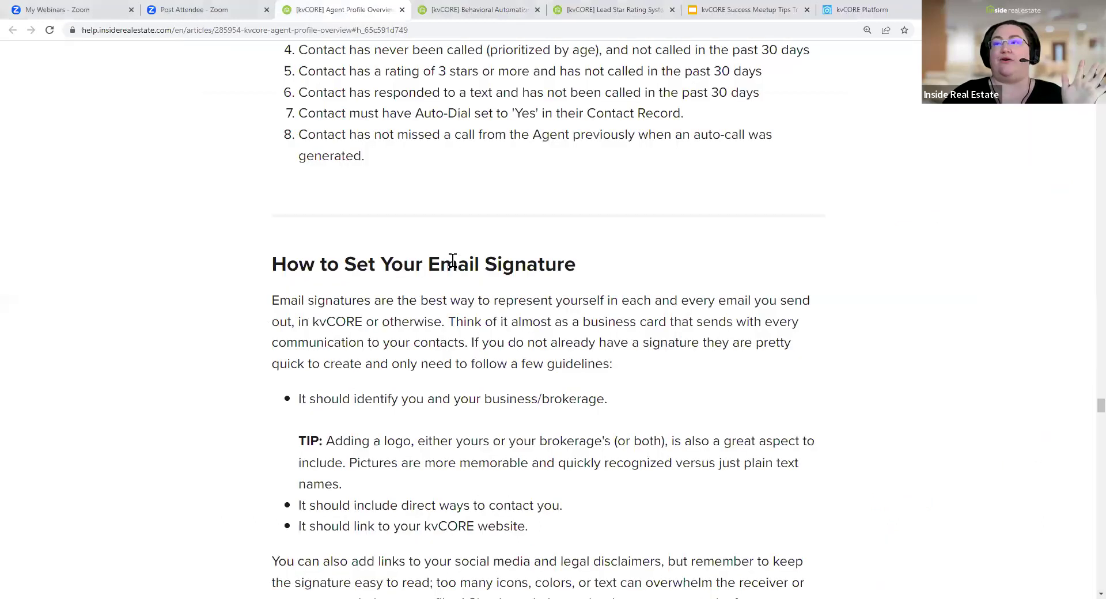
Find the contact conditions that trigger calls in the Agent Profile Overview article and examine the first two rules
scroll(422, 277, up, 5)
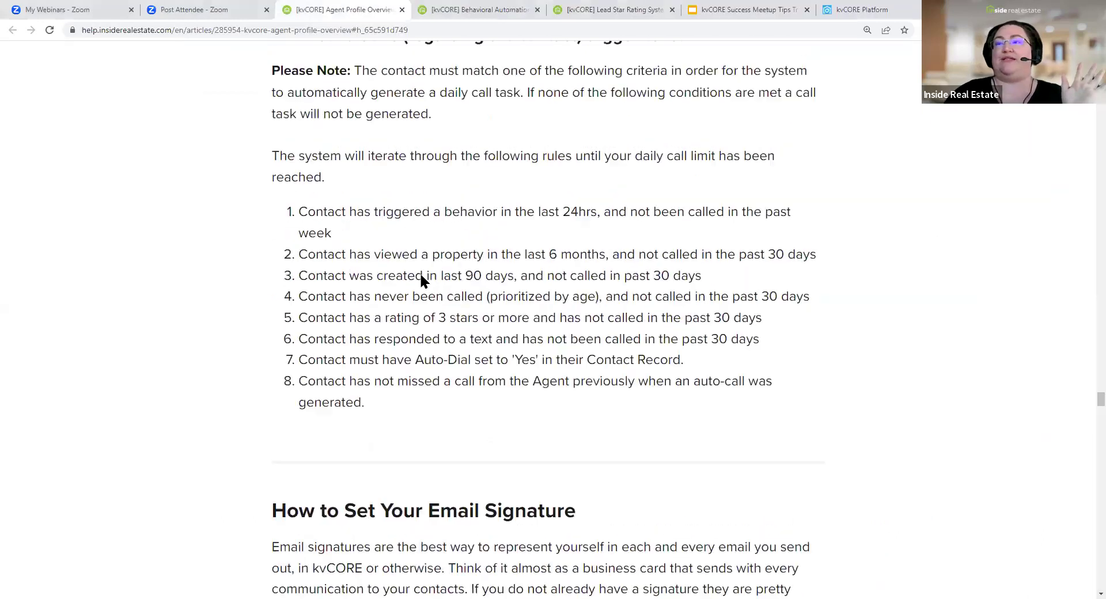
drag(300, 254, 858, 463)
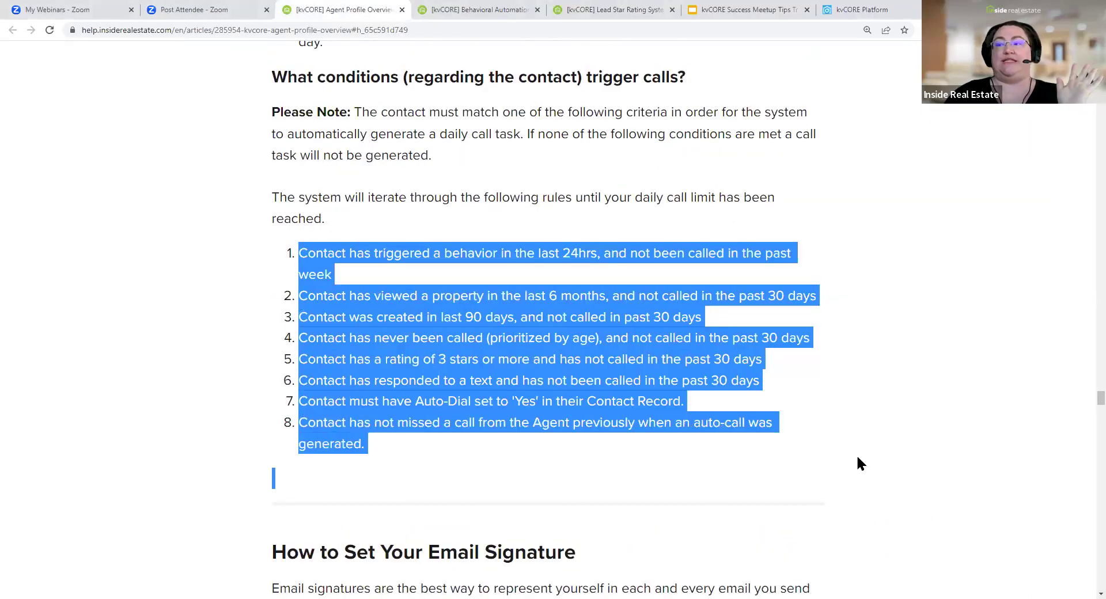
click(799, 374)
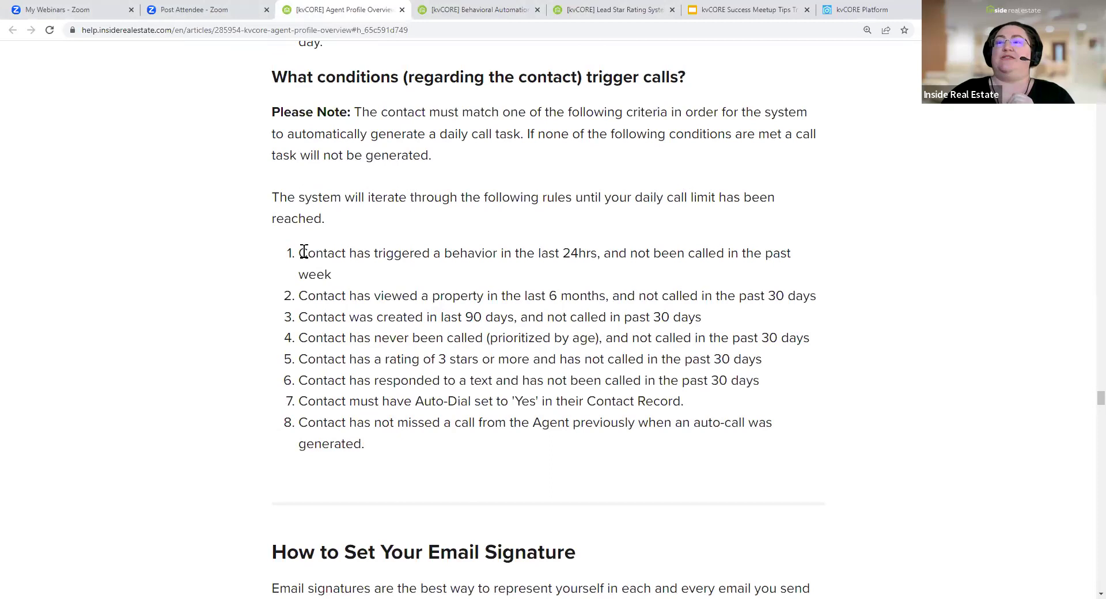
drag(298, 253, 600, 252)
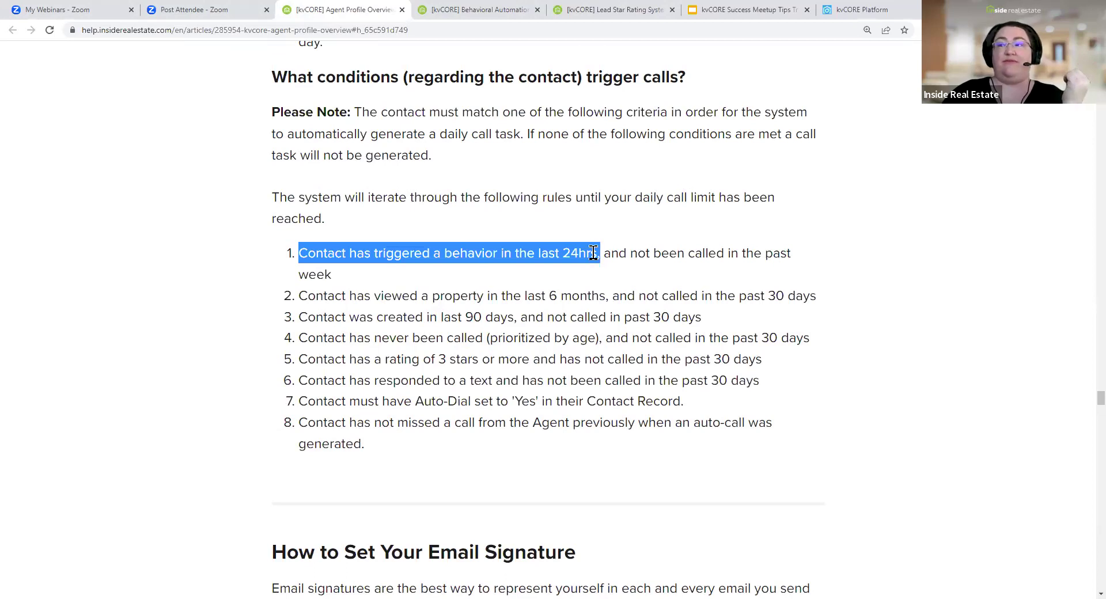
double_click(579, 253)
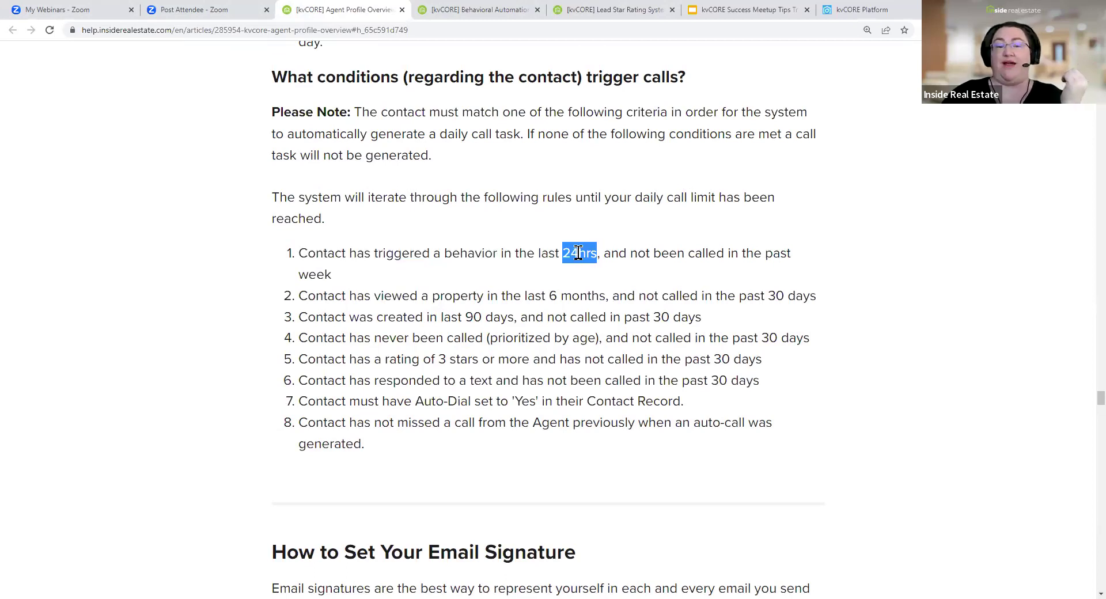
drag(603, 253, 812, 268)
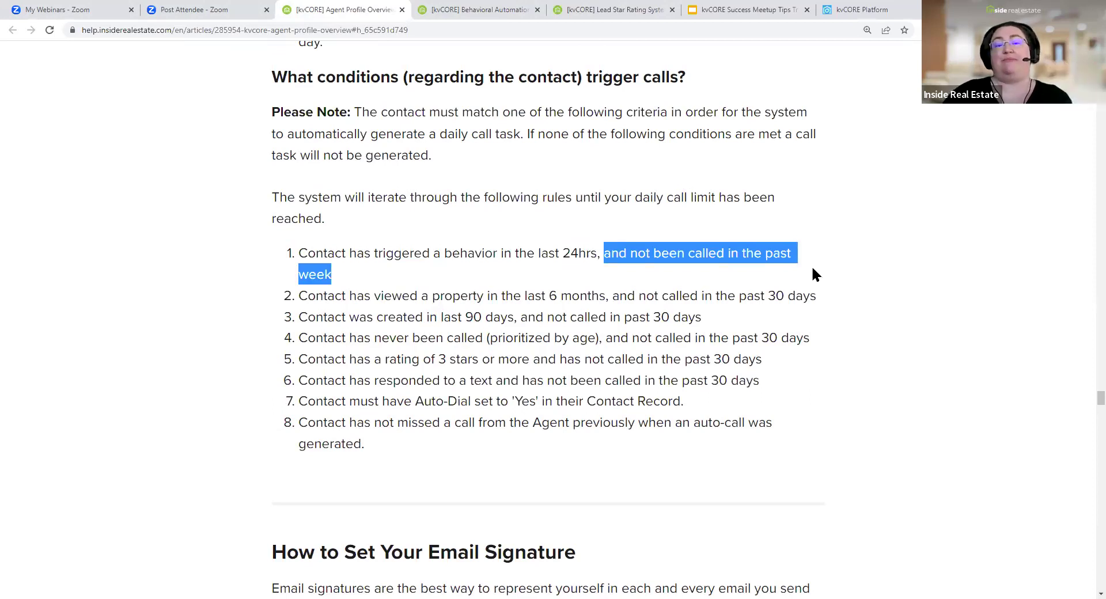
drag(299, 296, 833, 292)
click(834, 292)
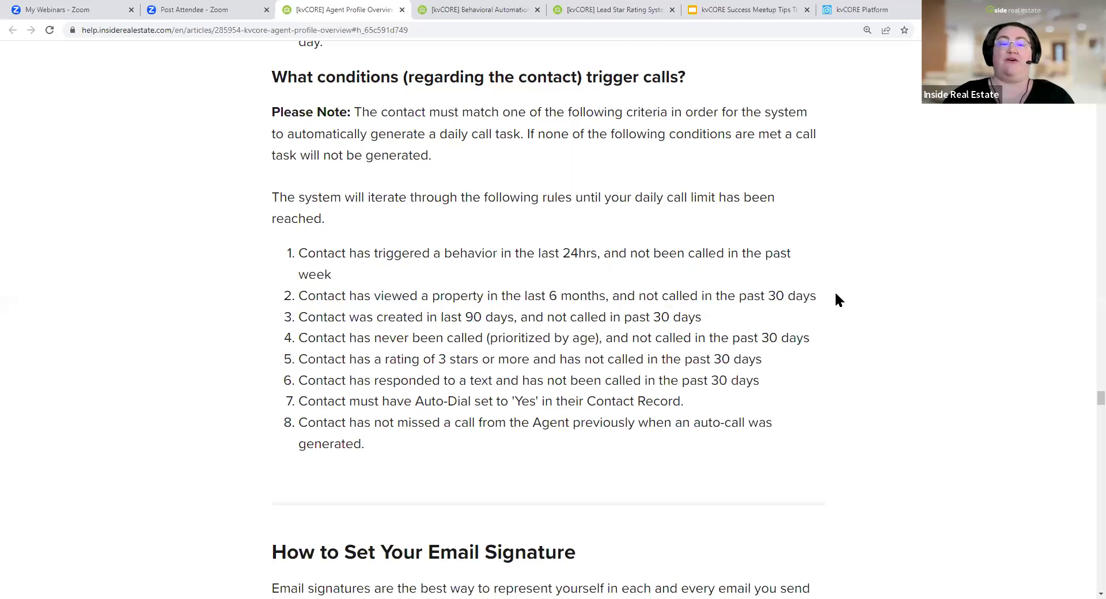
Examine call-trigger rules 3 to 8, from recently created contacts through Auto-Dial and previously missed auto-calls
drag(298, 317, 722, 322)
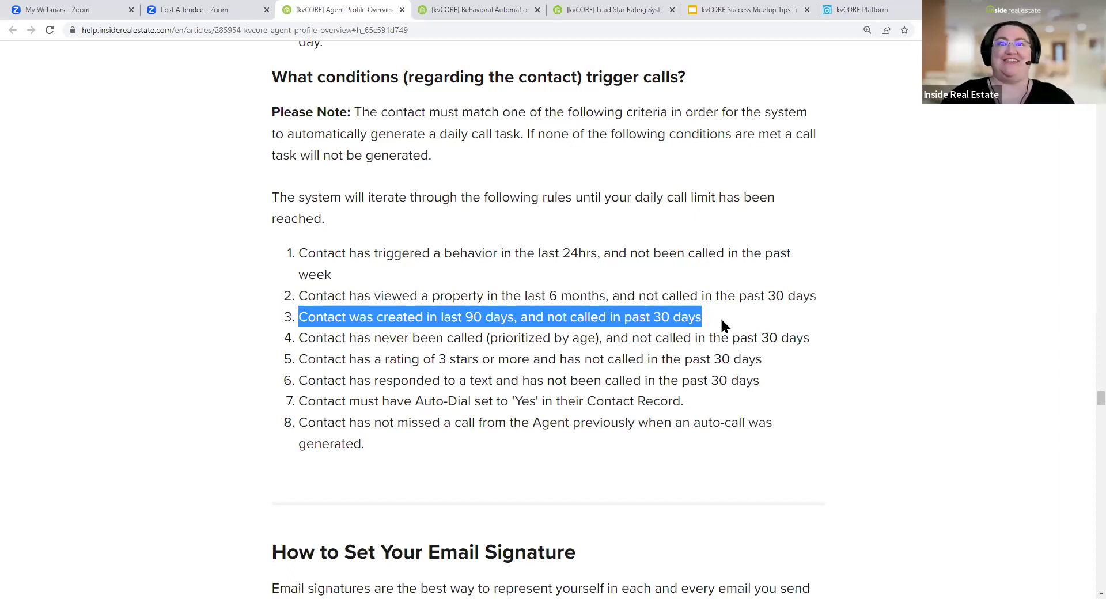
drag(309, 338, 830, 340)
click(830, 340)
drag(307, 360, 765, 357)
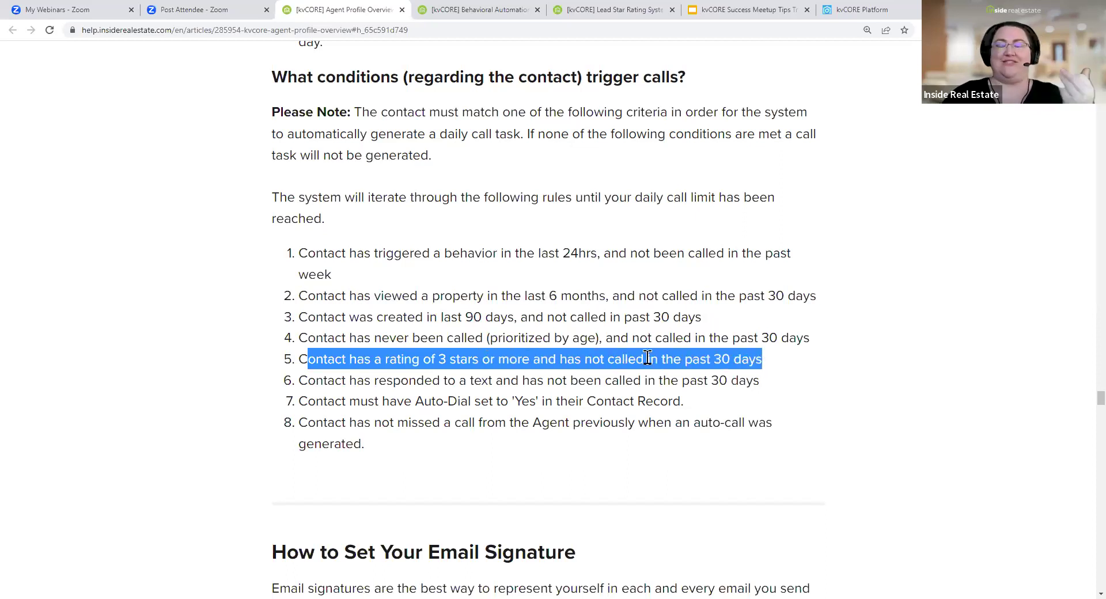
drag(298, 380, 765, 383)
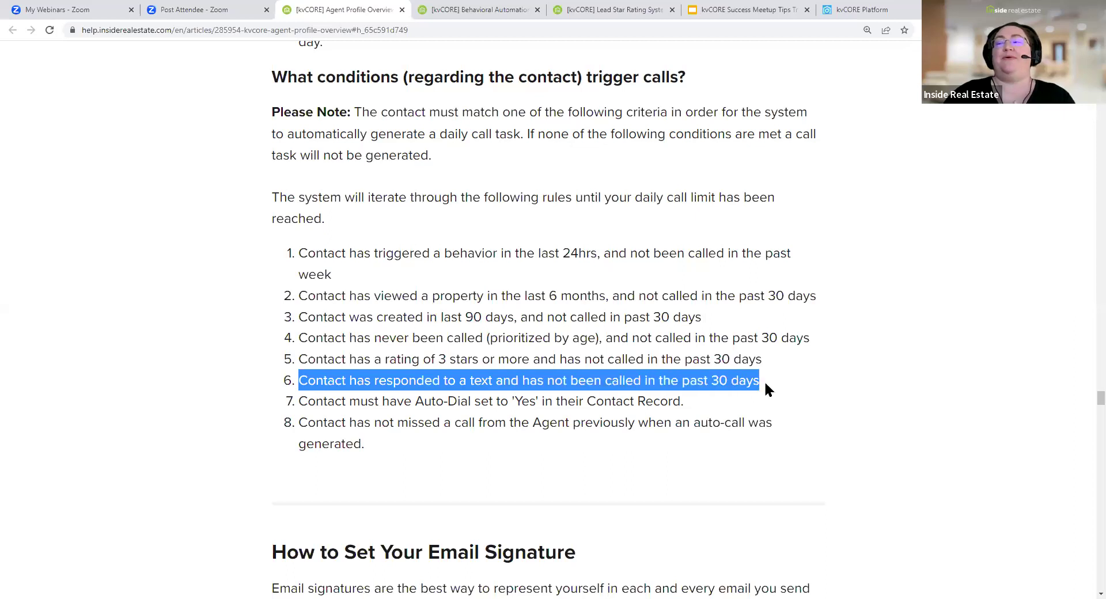
click(310, 405)
drag(304, 403, 707, 401)
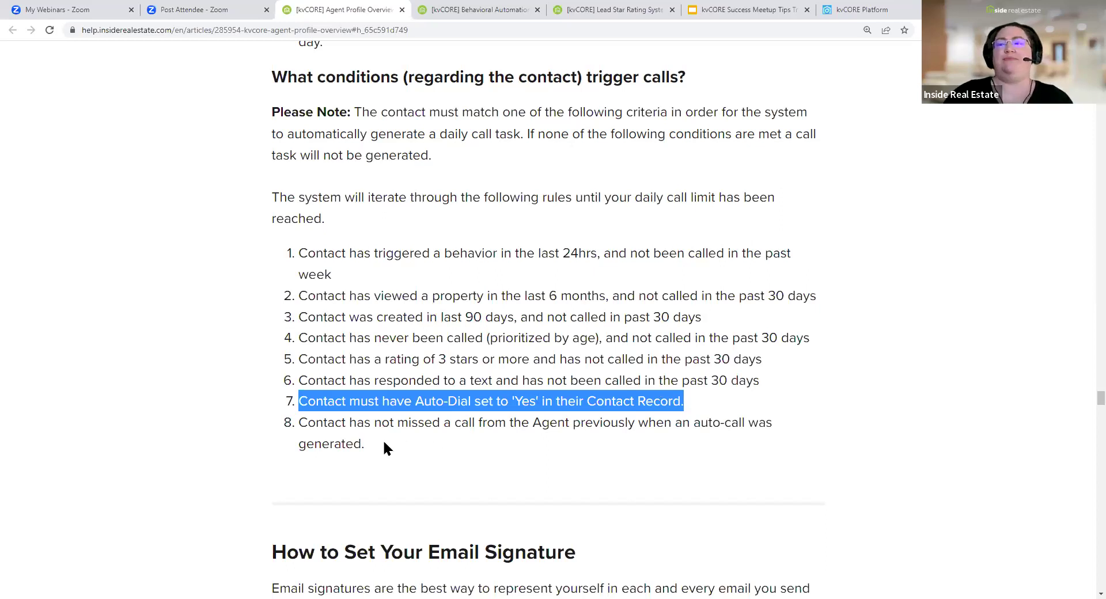
click(326, 423)
drag(300, 424, 811, 436)
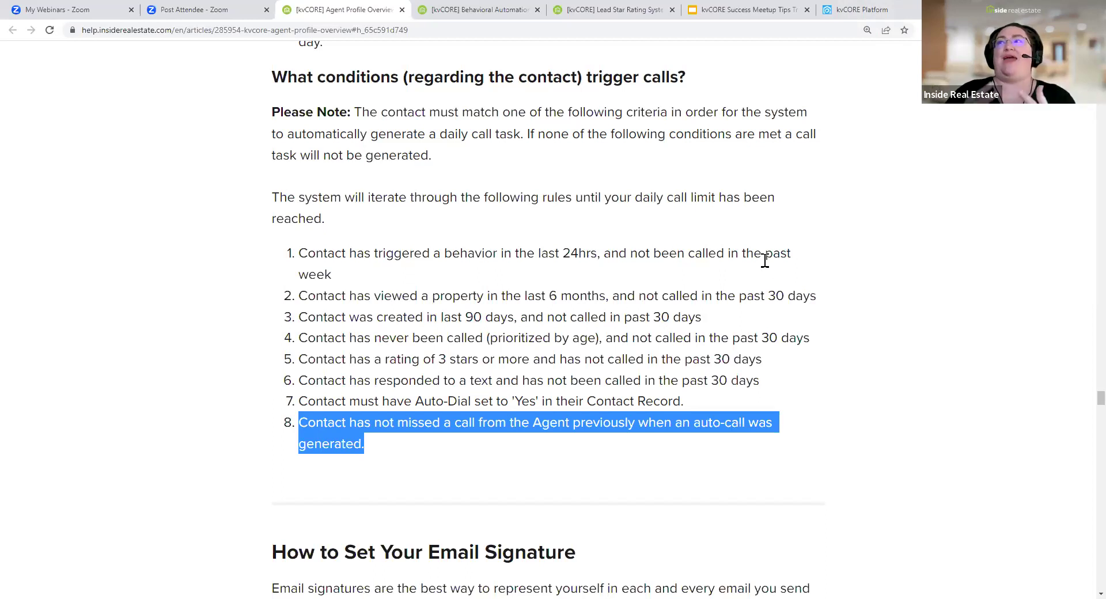
Check the Automation Tools slide in the Google Slides presentation and return to the kvCORE dashboard
click(900, 10)
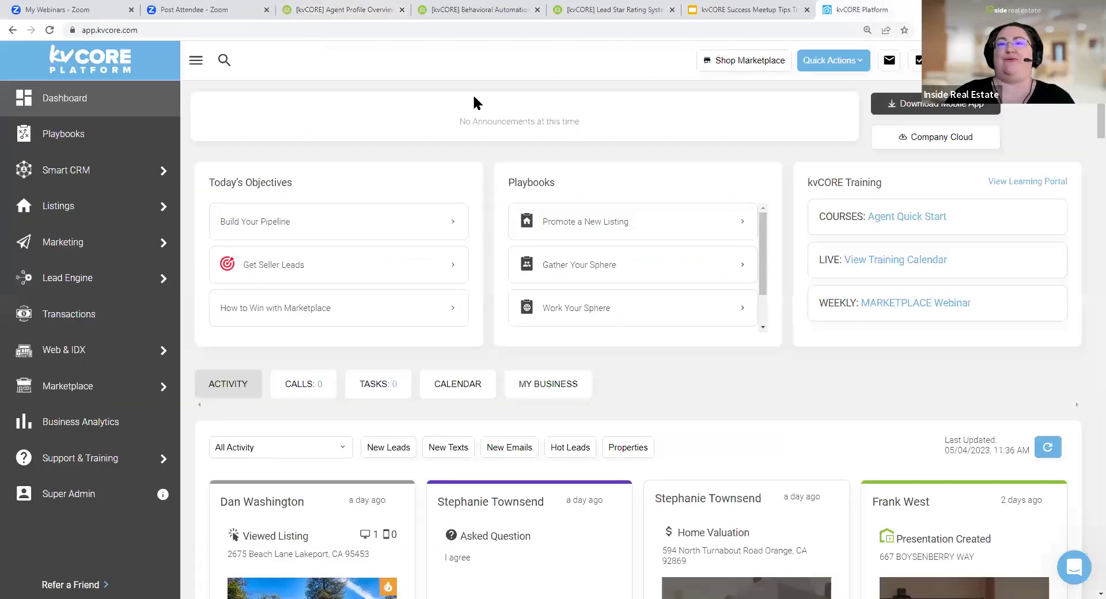
click(78, 173)
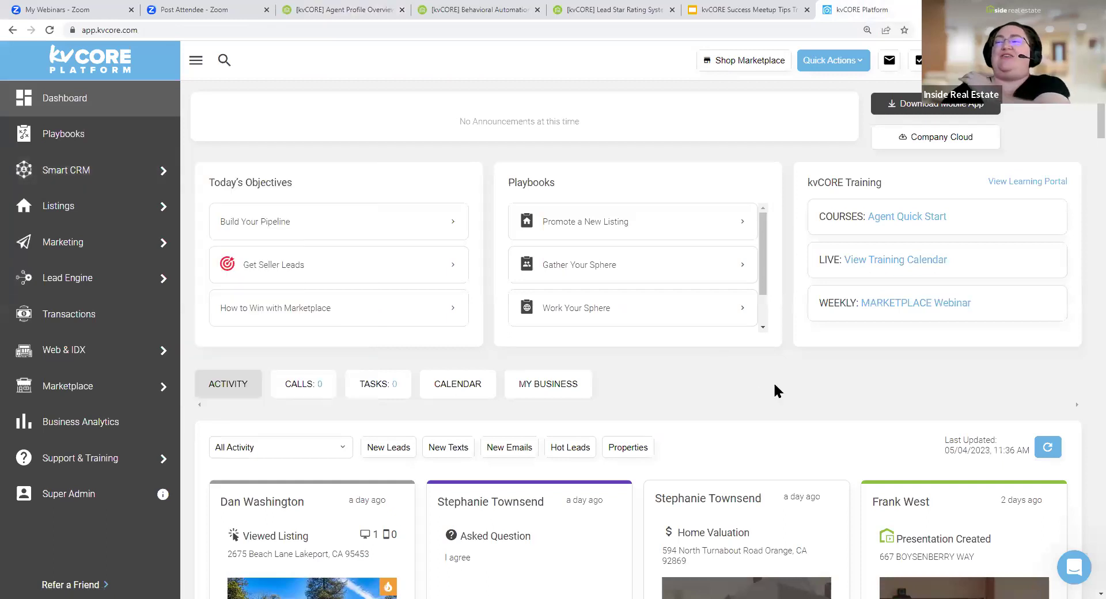
click(738, 10)
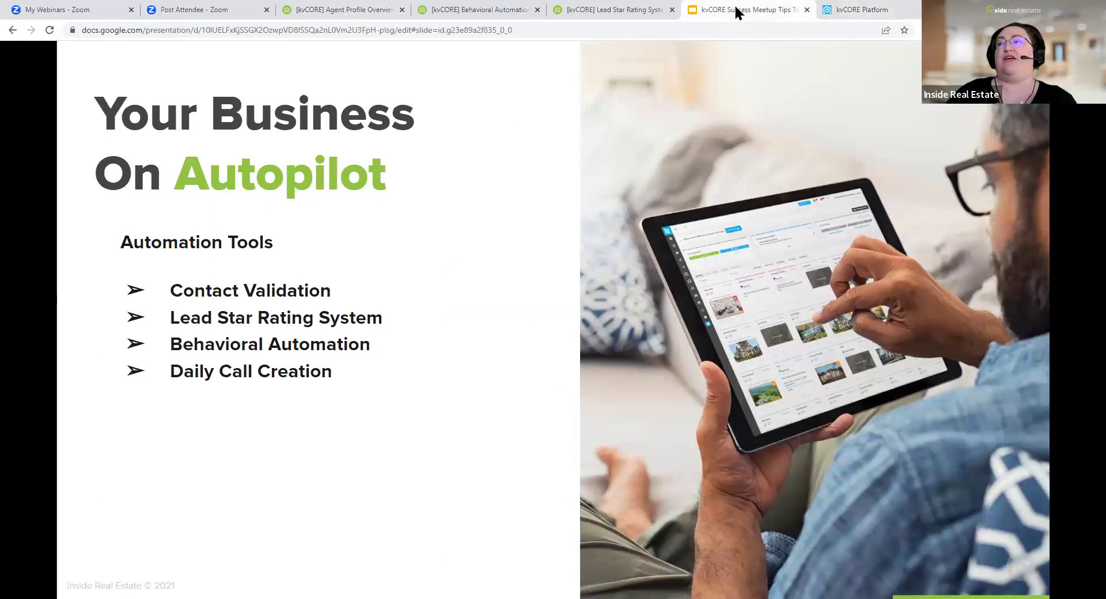
click(871, 10)
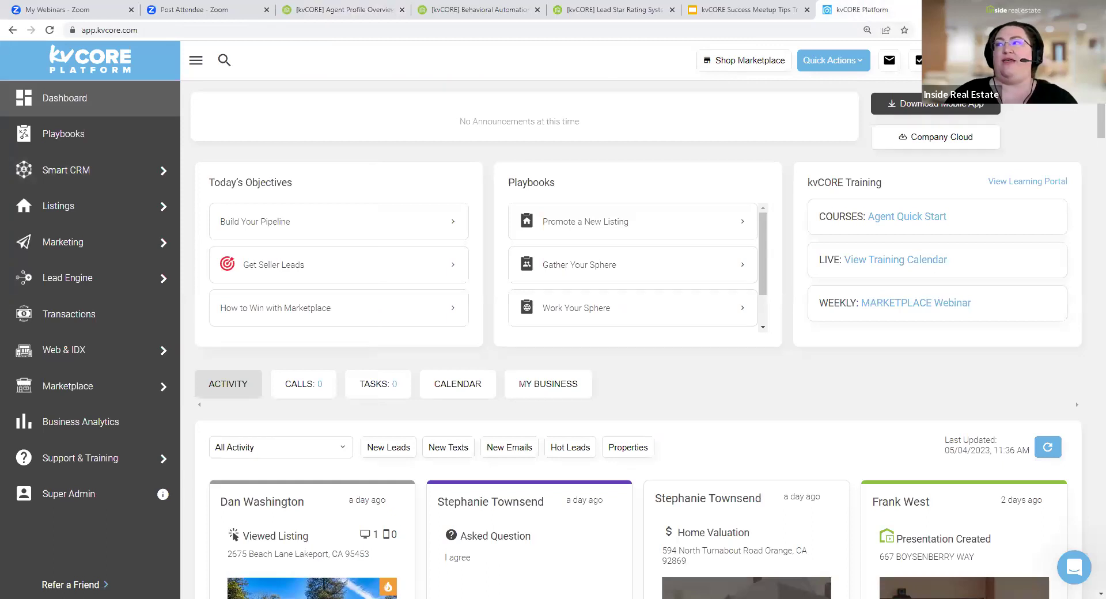
Show the Calls section of the dashboard
scroll(467, 472, down, 1)
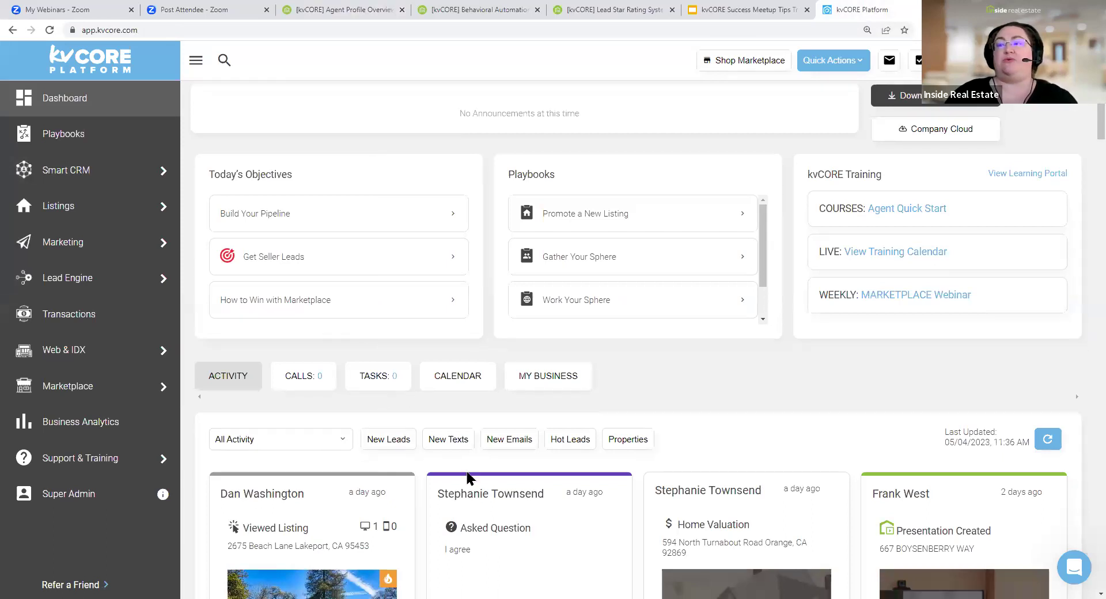
scroll(467, 472, down, 3)
click(300, 213)
click(300, 212)
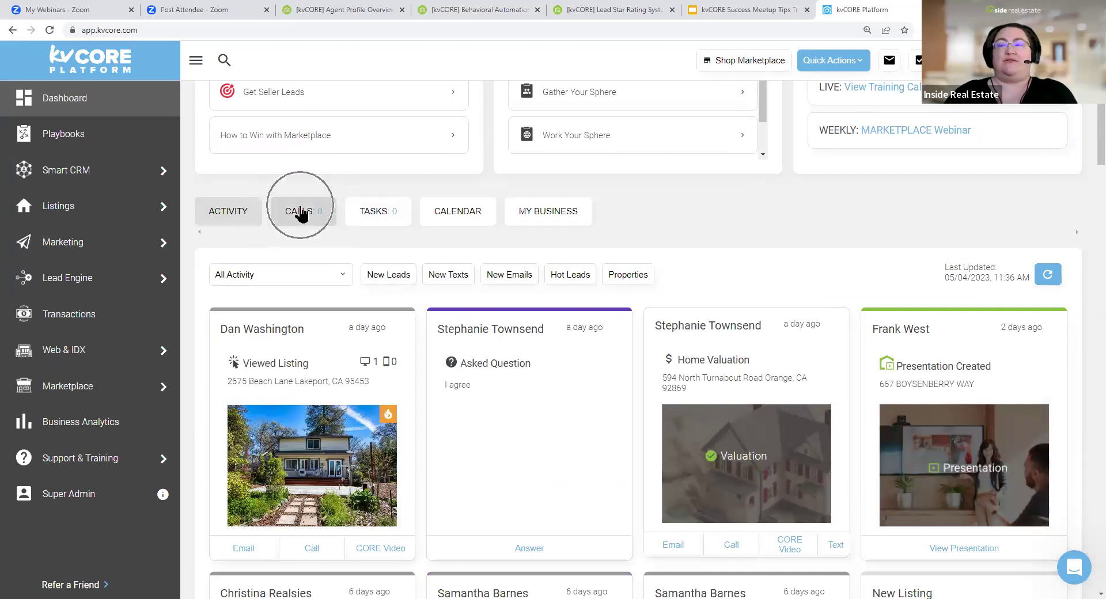
Open the daily call creation settings and examine the options for creating call tasks each day and on weekends
drag(223, 499, 959, 525)
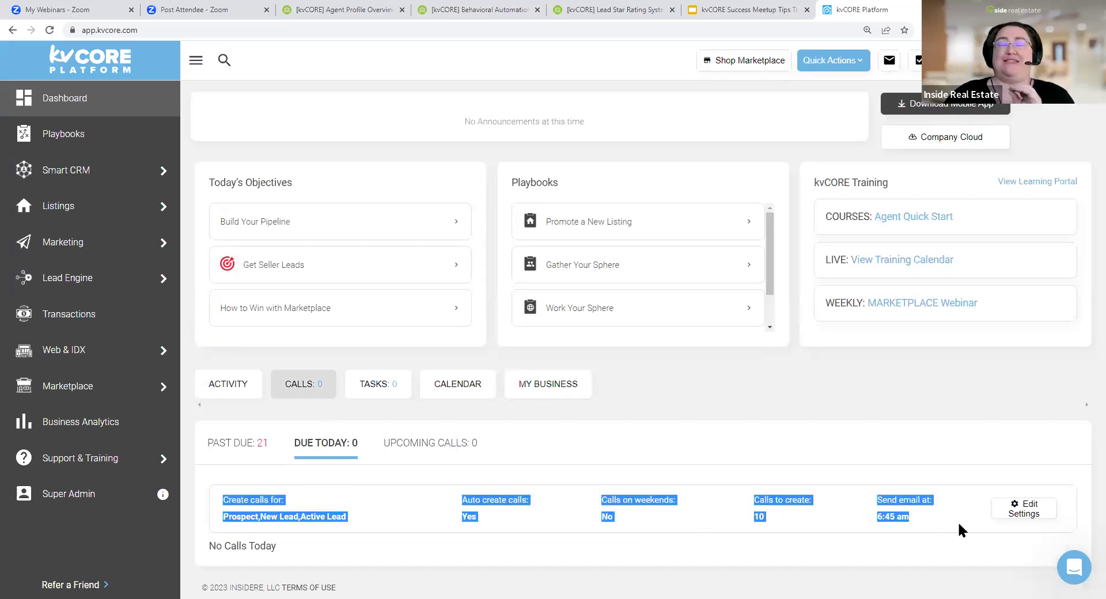
click(1024, 516)
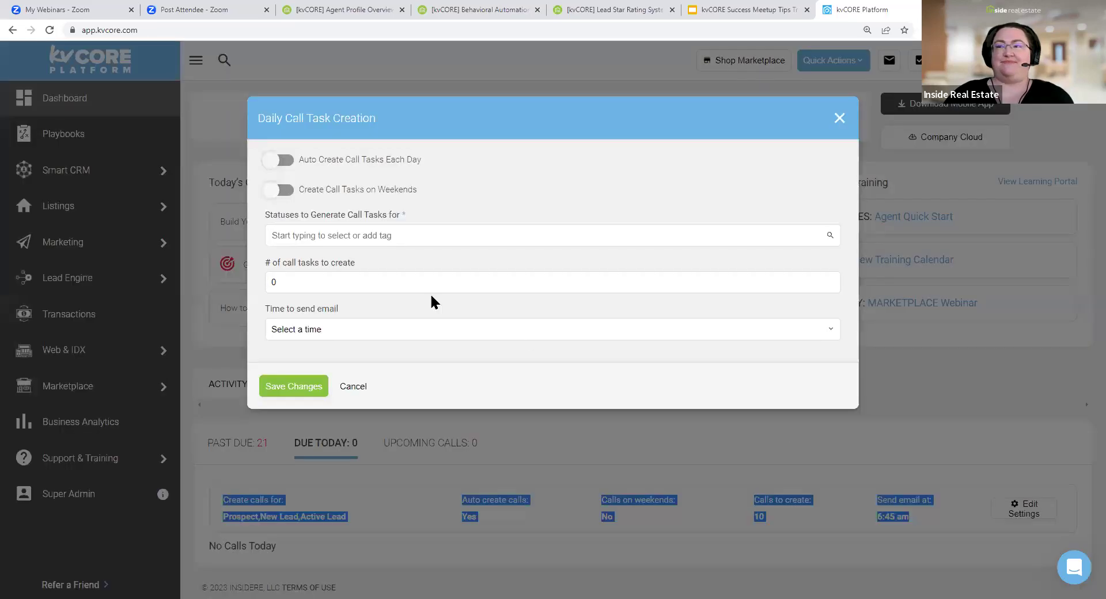
drag(300, 157, 433, 165)
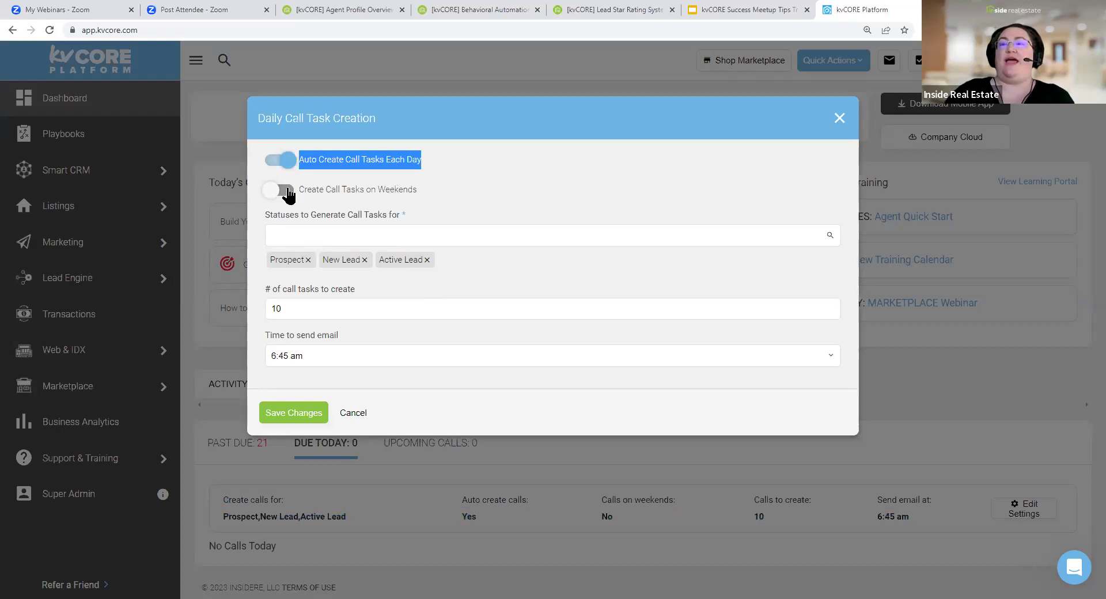
drag(300, 189, 444, 191)
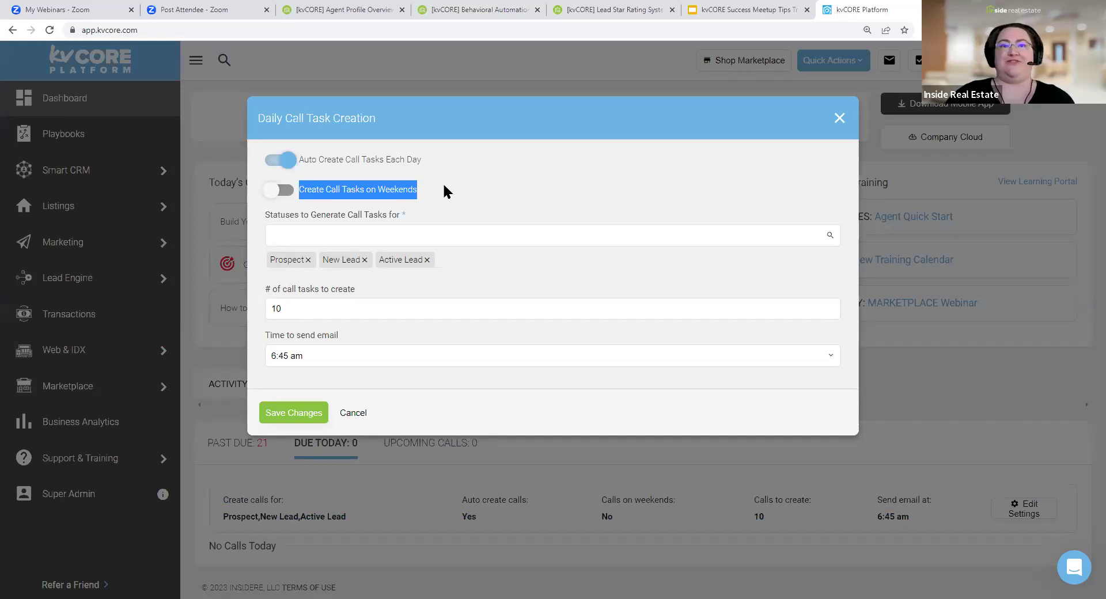
Turn on call task creation on weekends and add the Client status to the statuses that generate call tasks
click(279, 190)
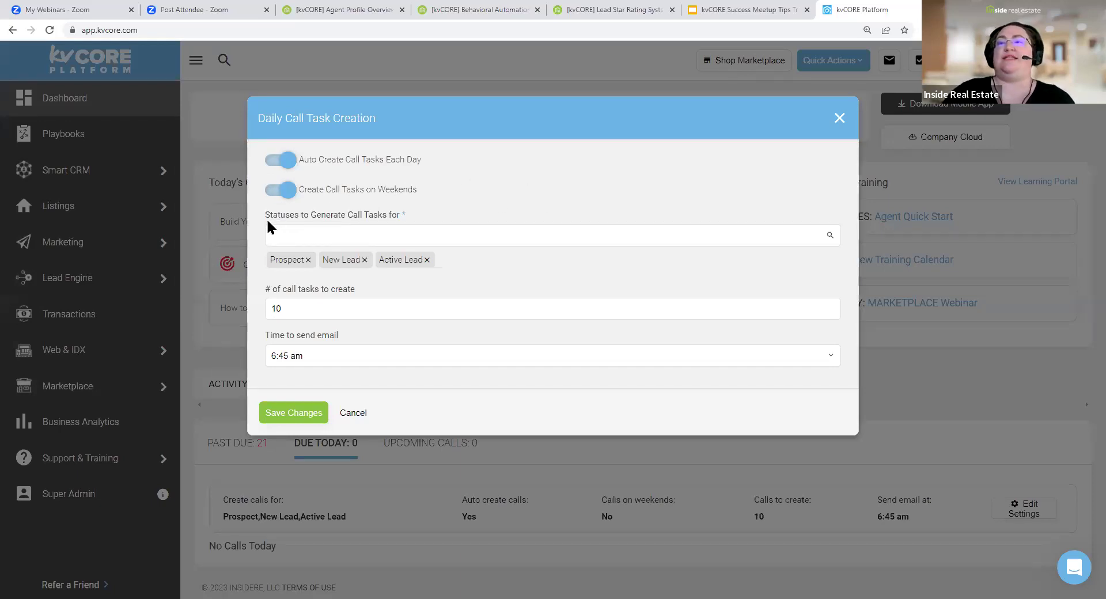
drag(265, 215, 410, 219)
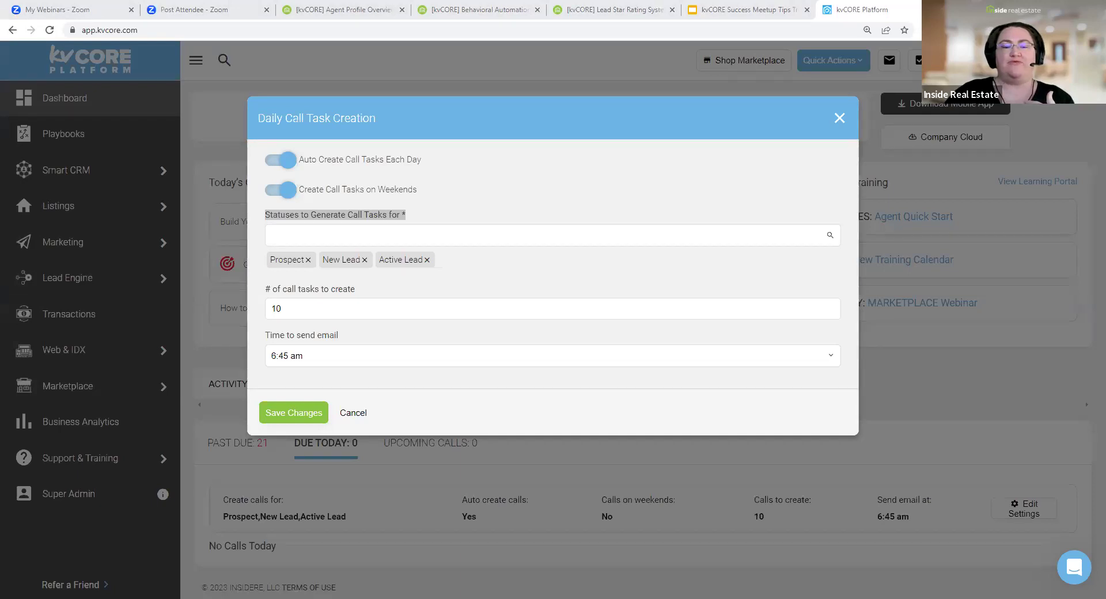
click(484, 234)
scroll(435, 336, down, 2)
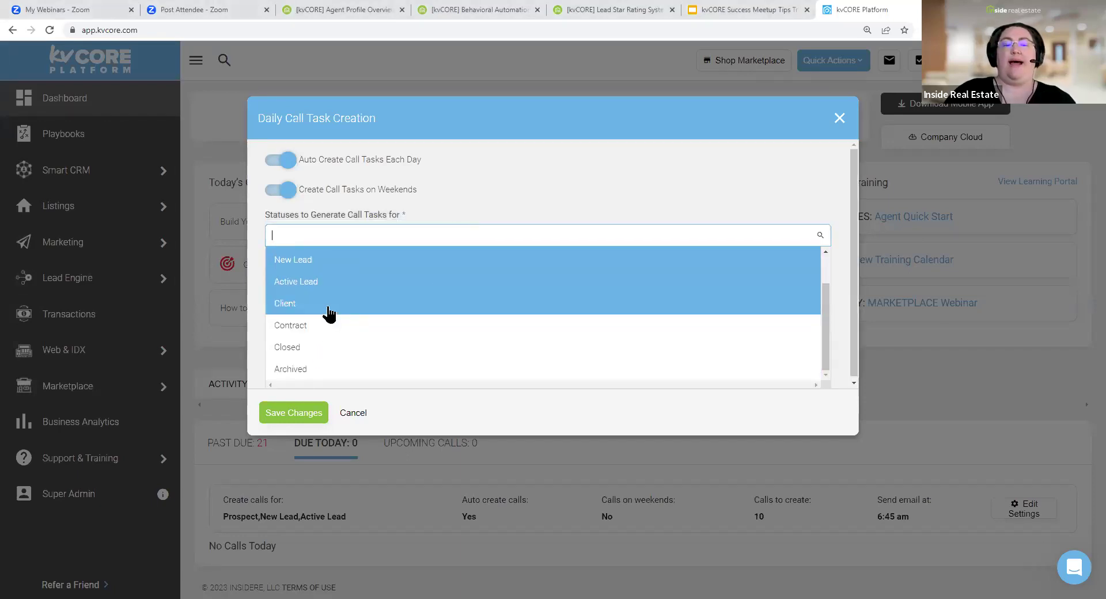
click(300, 309)
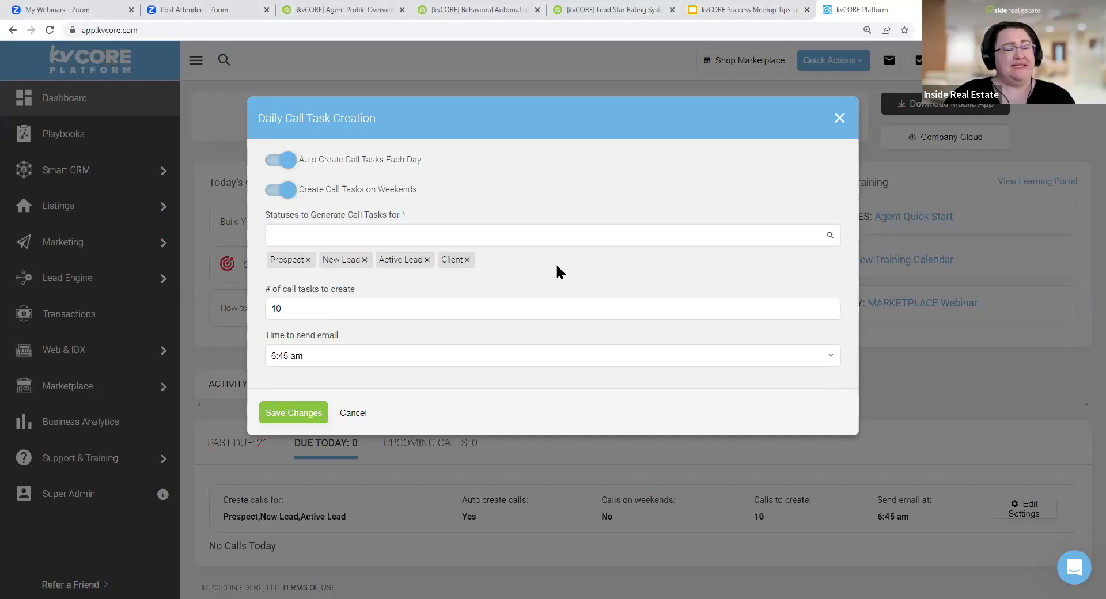
Replace the Client status with Sphere in the statuses to generate call tasks for
click(469, 261)
click(531, 236)
click(316, 262)
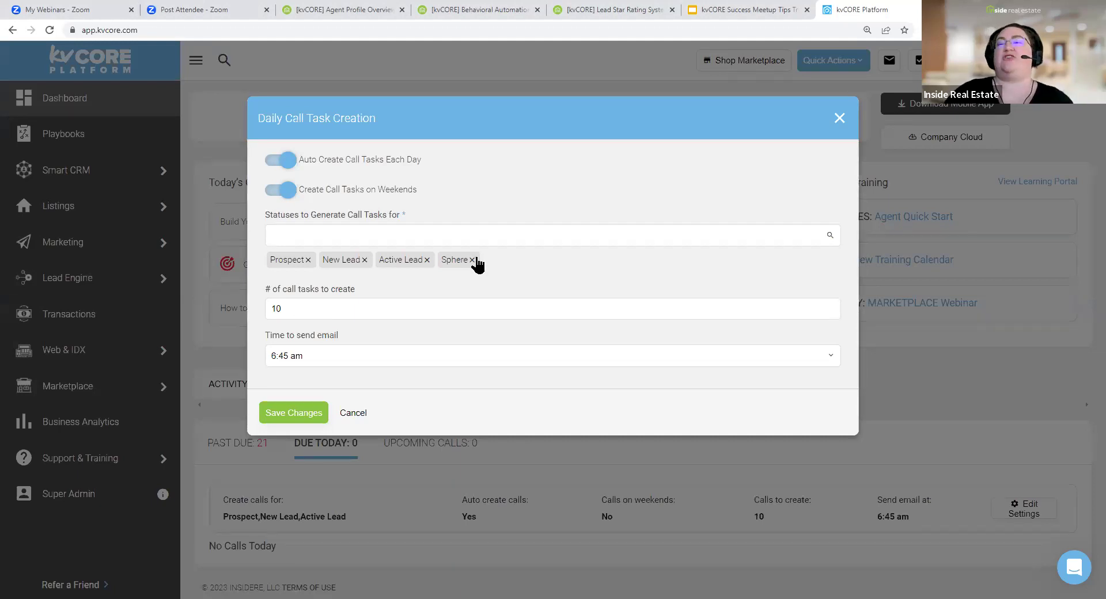
Examine the number of call tasks and the available email send times, and discard the changes to the settings
drag(262, 289, 367, 288)
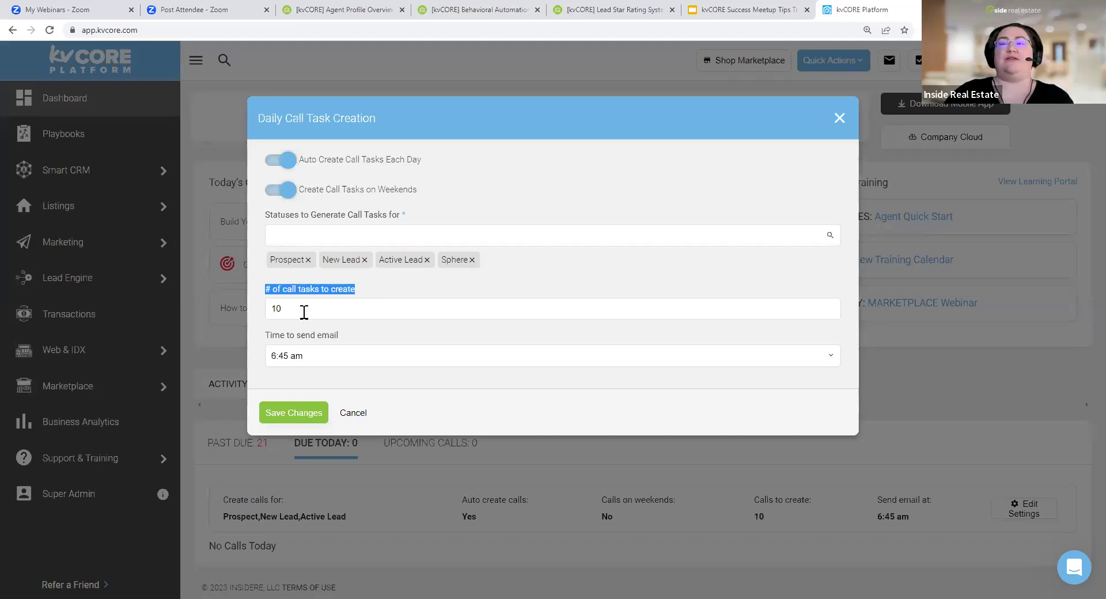
drag(342, 338, 202, 326)
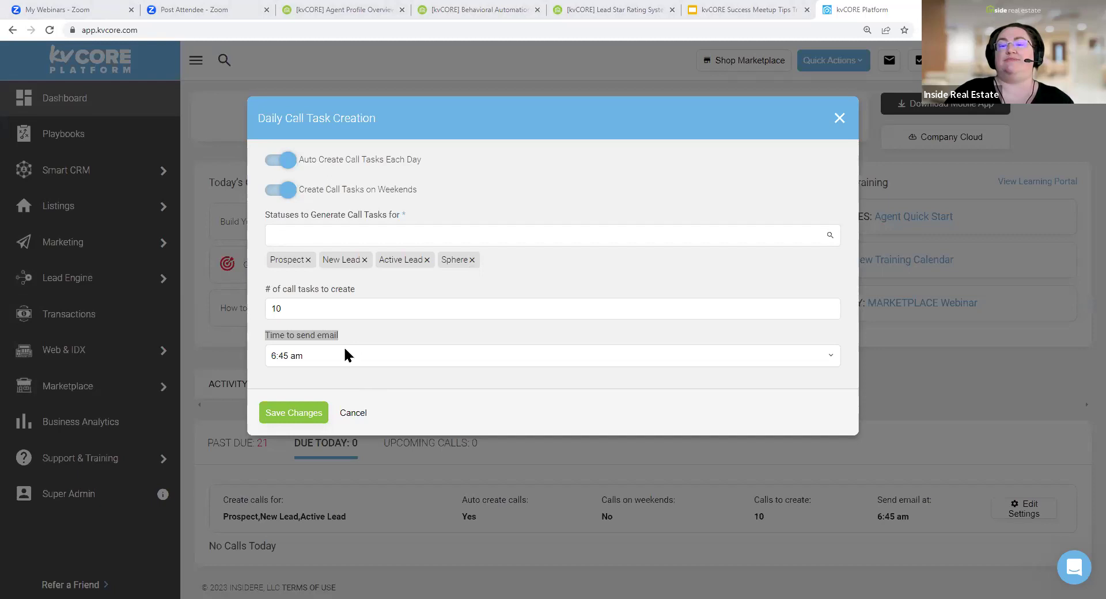
click(329, 356)
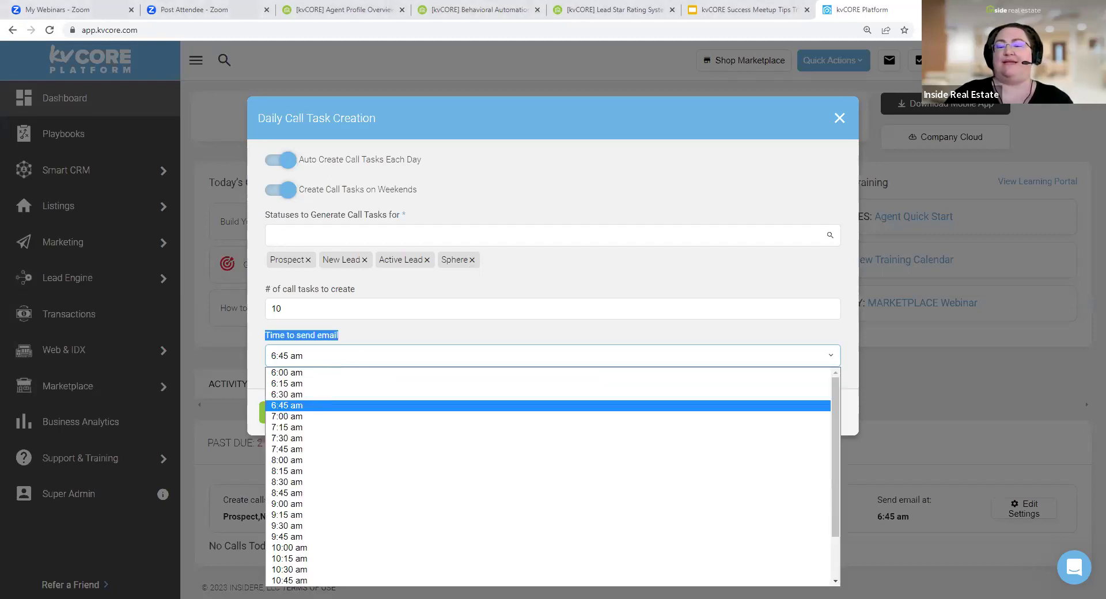
click(302, 405)
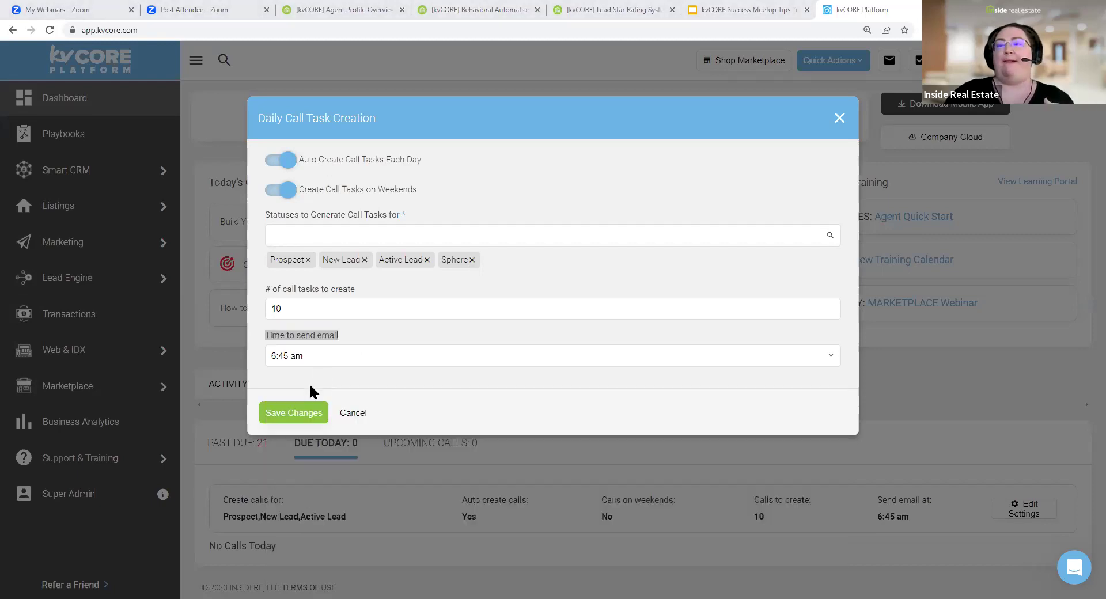
click(353, 412)
Show the past due calls and examine the reasons given for the latest automatically created call tasks
drag(219, 496, 486, 528)
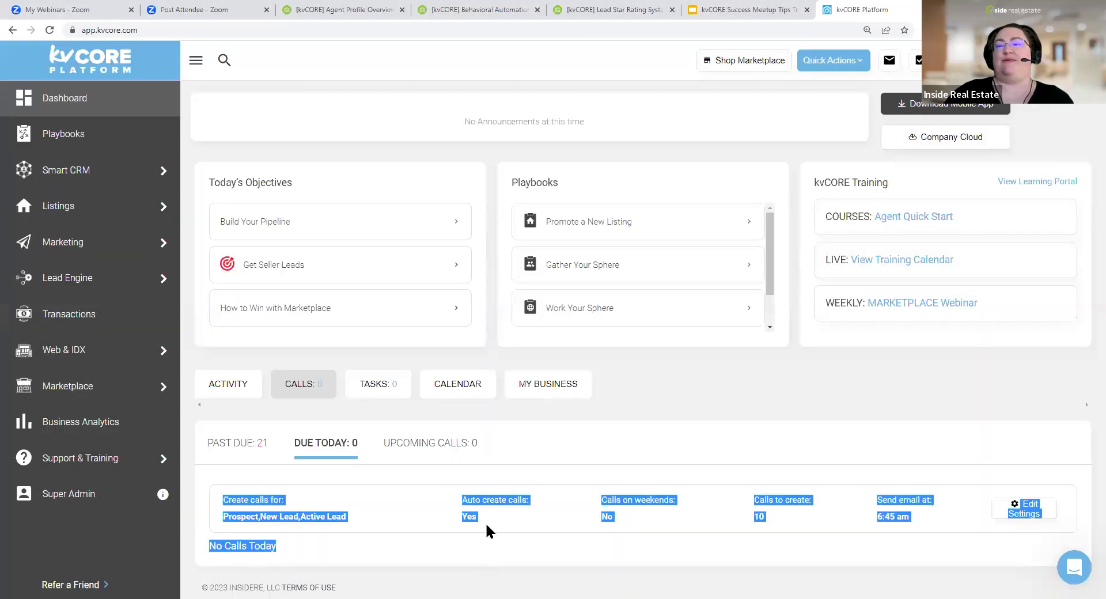
click(244, 449)
scroll(520, 451, down, 1)
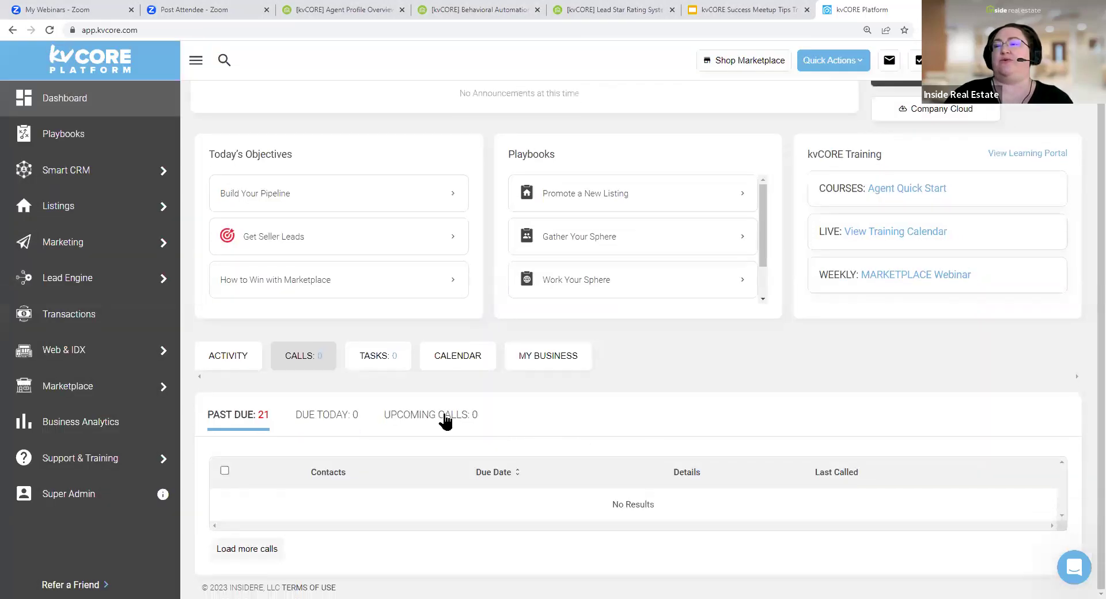
scroll(314, 422, down, 15)
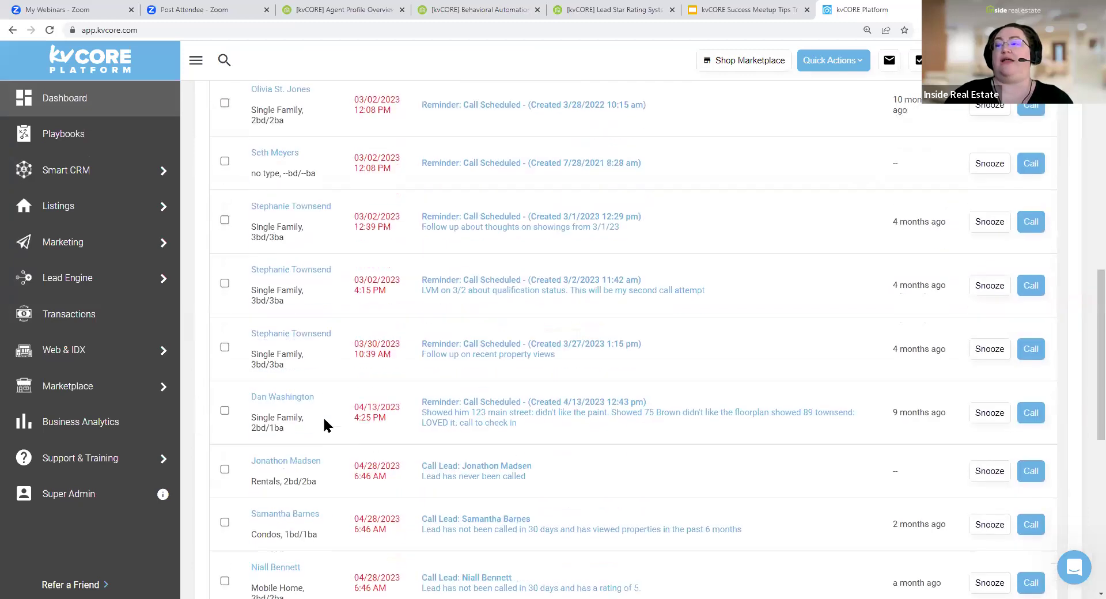
scroll(327, 425, down, 5)
drag(420, 489, 527, 490)
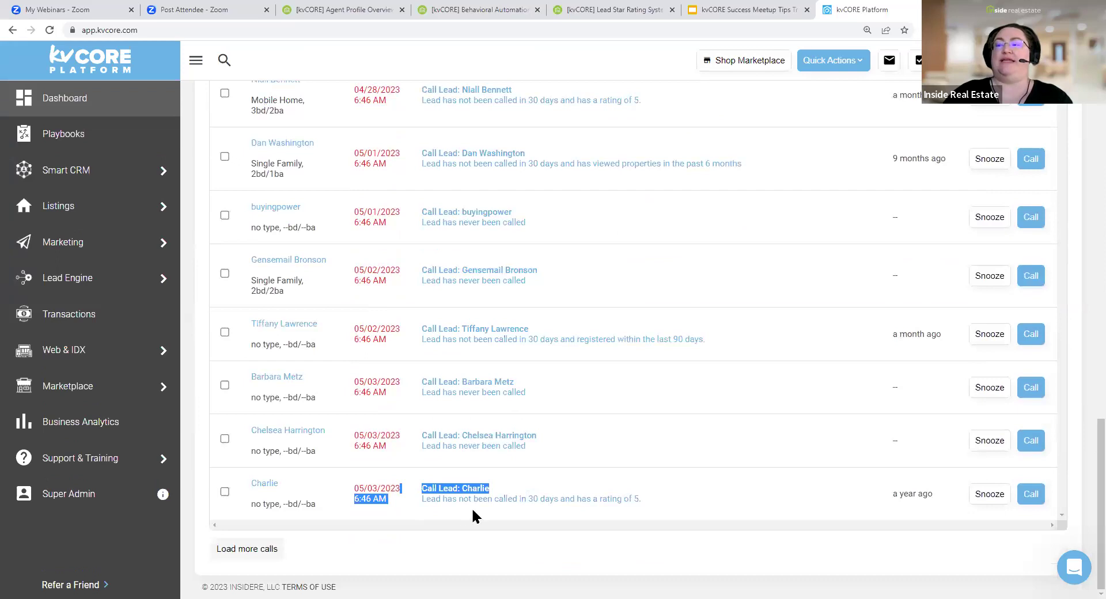
drag(668, 504, 422, 488)
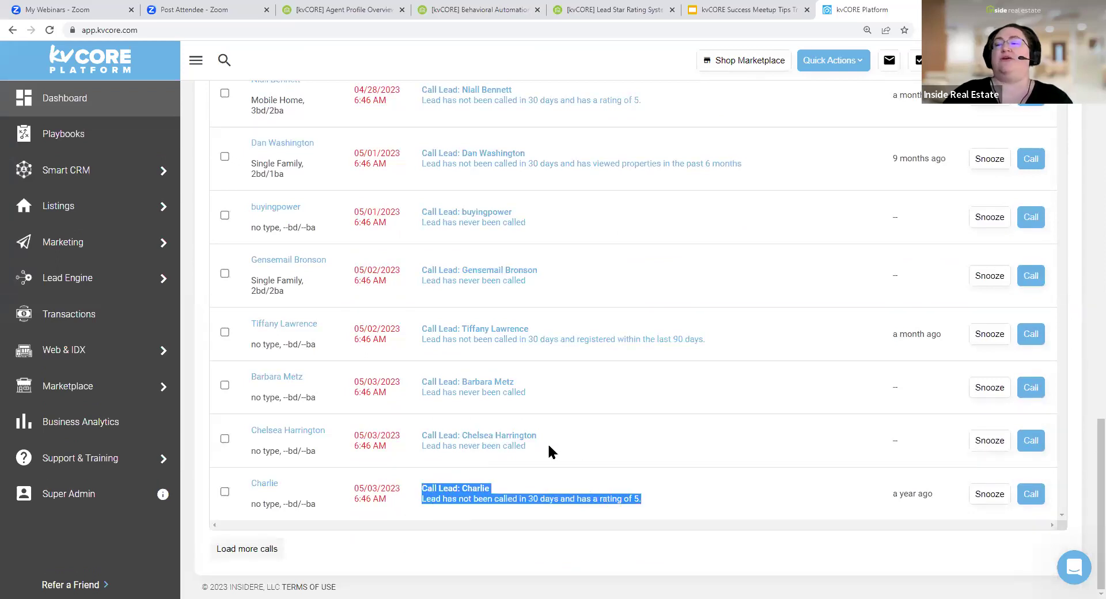
drag(546, 452, 427, 441)
drag(558, 400, 427, 377)
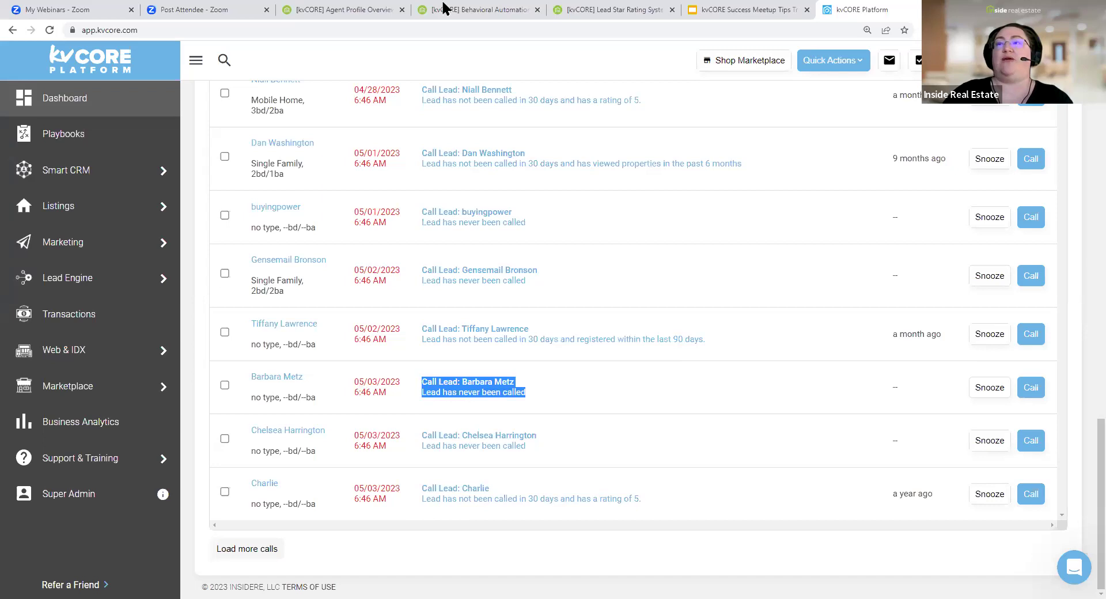
Switch to the kvCORE Daily Email message in Gmail and highlight its sender address
drag(444, 7, 403, 8)
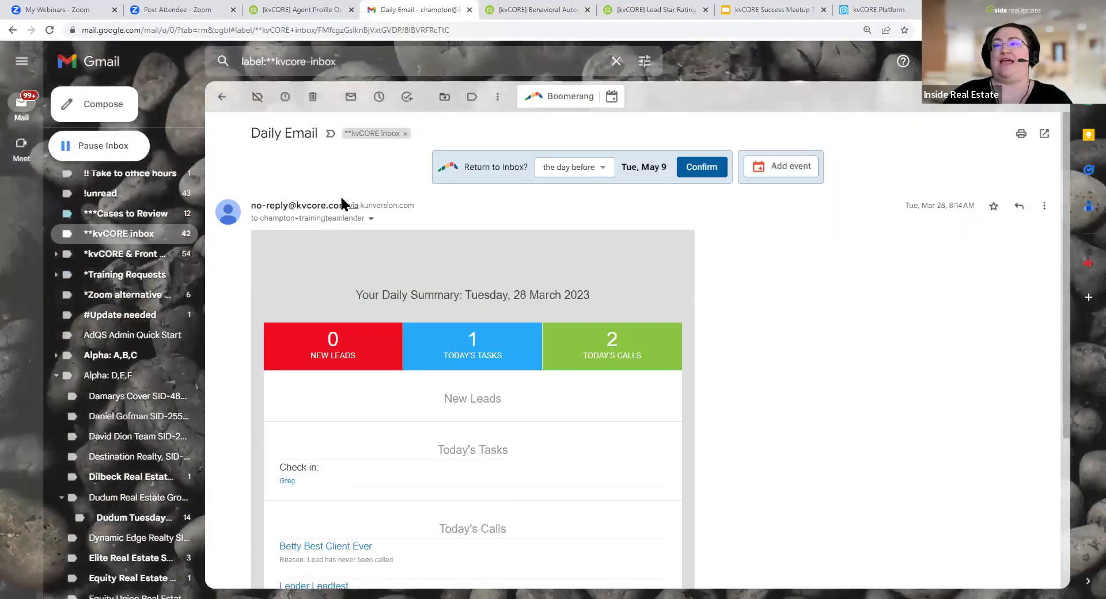
drag(347, 205, 263, 205)
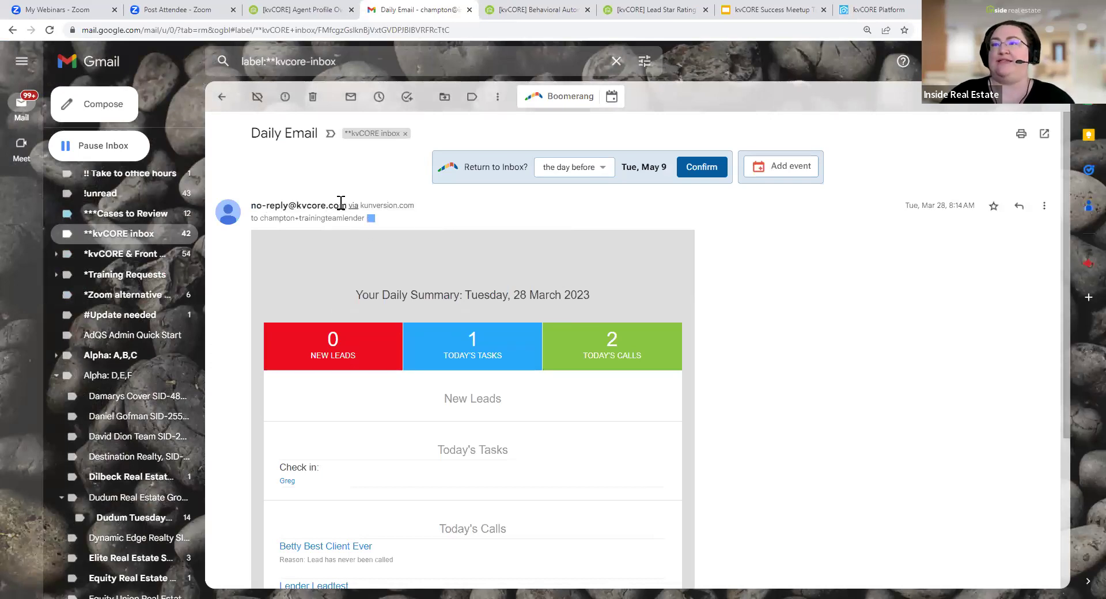
drag(347, 205, 252, 205)
mouse_move(255, 205)
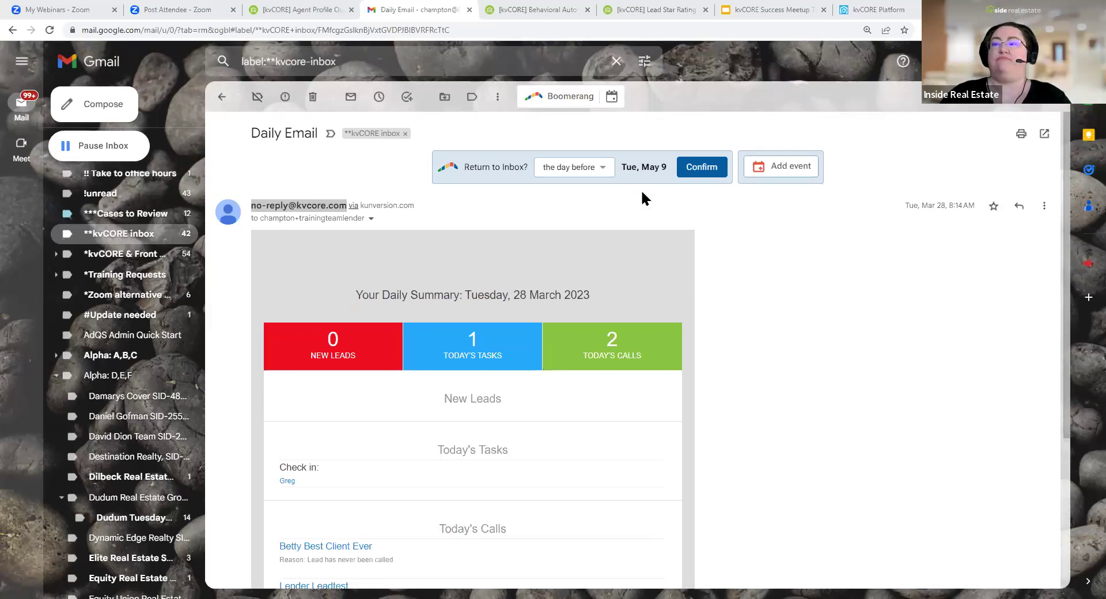
Examine the New Leads, Today's Tasks and Today's Calls sections of the daily summary email
drag(442, 399, 501, 399)
drag(433, 450, 534, 451)
scroll(533, 450, down, 2)
drag(427, 414, 538, 416)
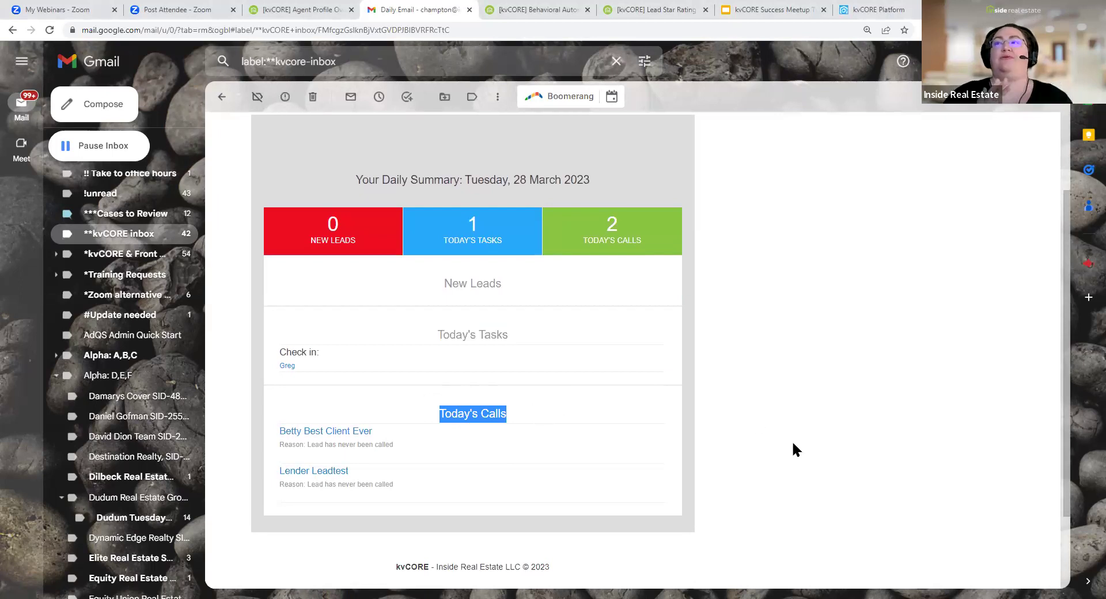
Check the Behavioral Automation article's list of monitored contact actions and return to the top of the Daily Email message
click(538, 10)
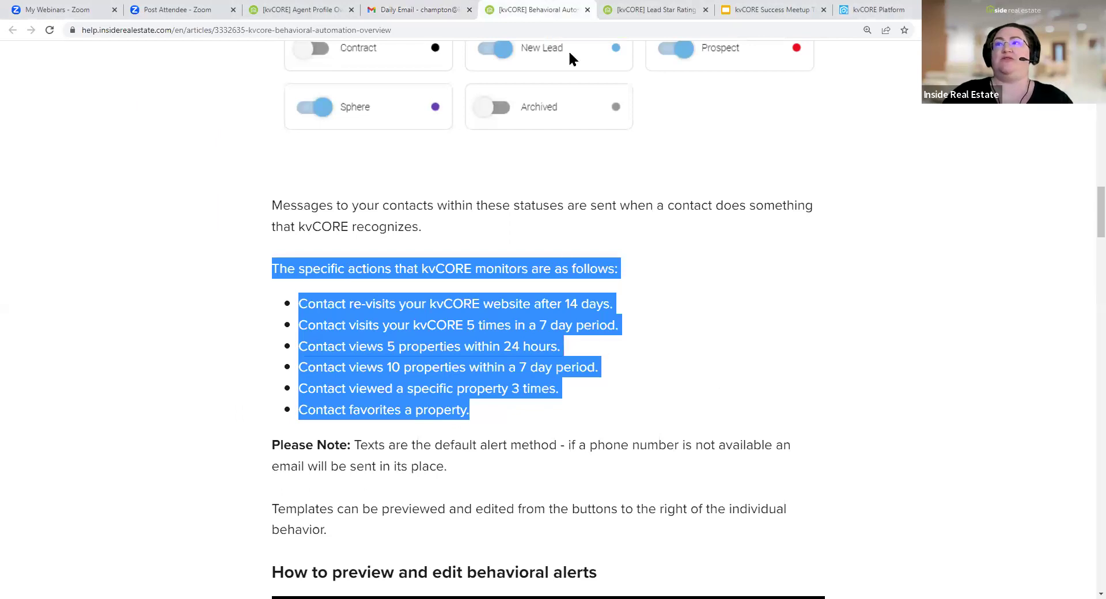
click(421, 9)
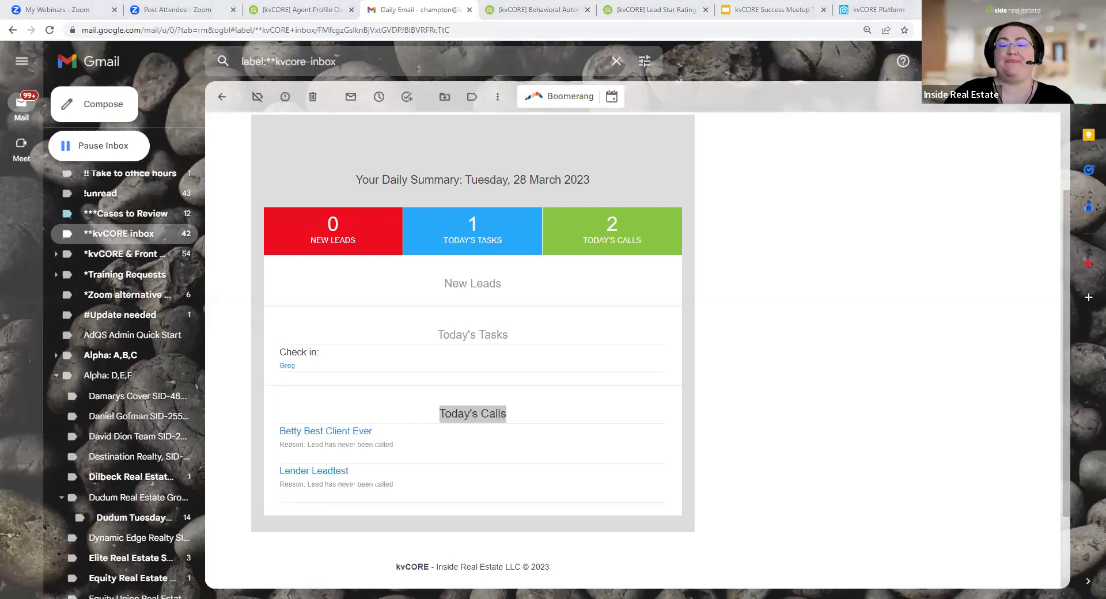
scroll(783, 346, up, 2)
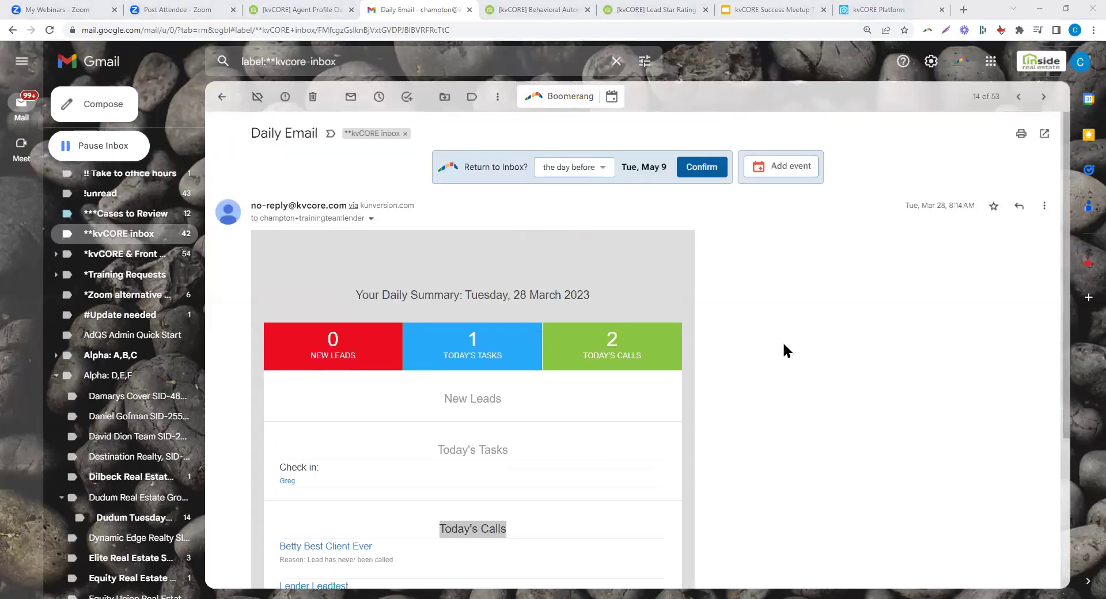
click(802, 327)
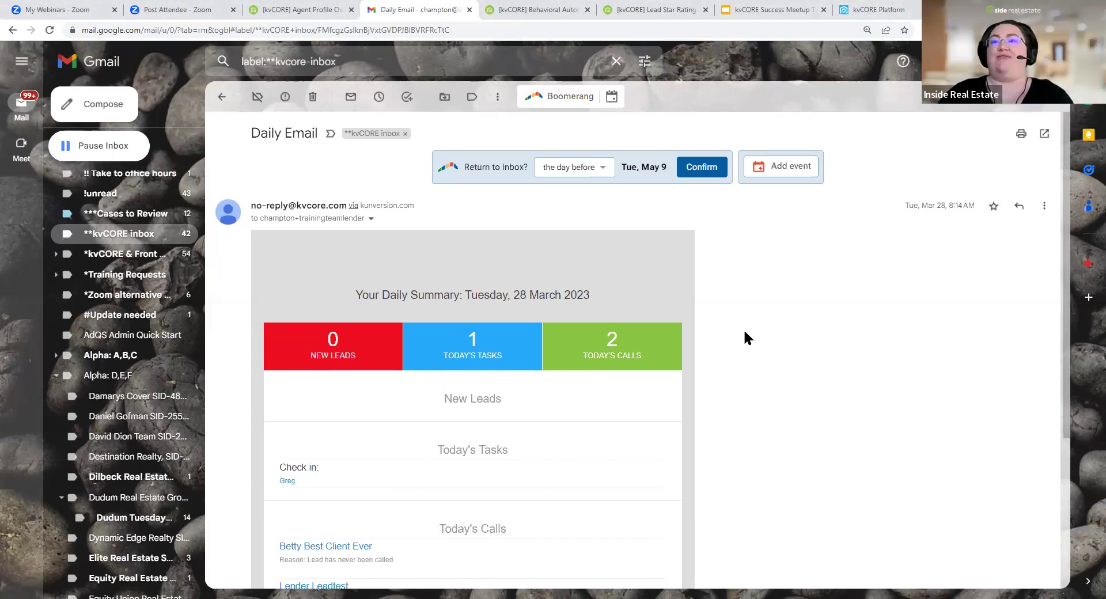
Collapse the Alpha: D,E,F label group in Gmail and open Google Contacts from the Google apps
click(56, 376)
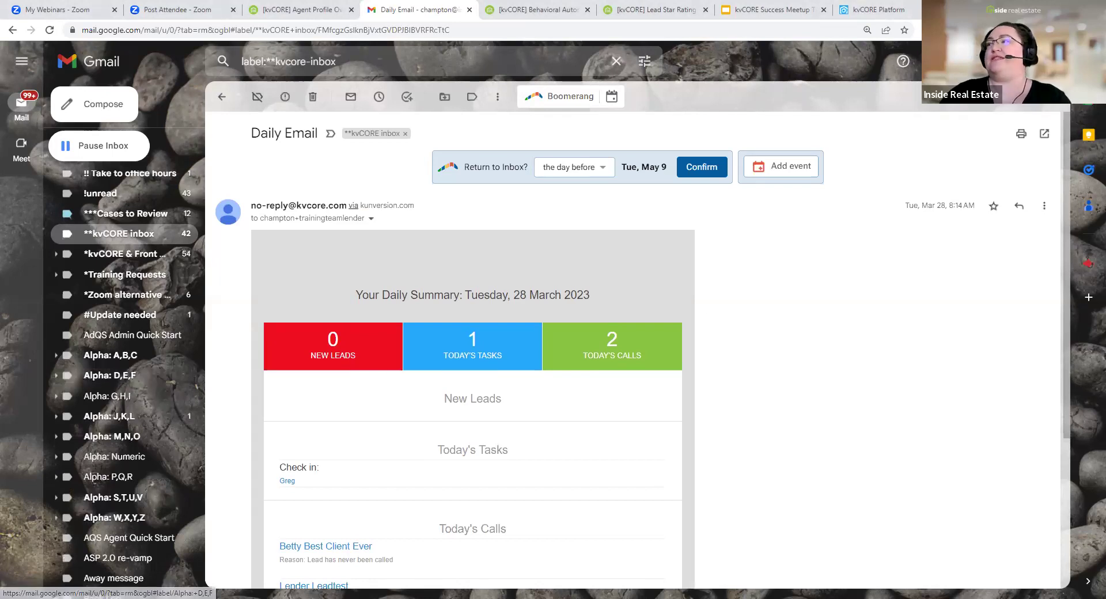
click(929, 61)
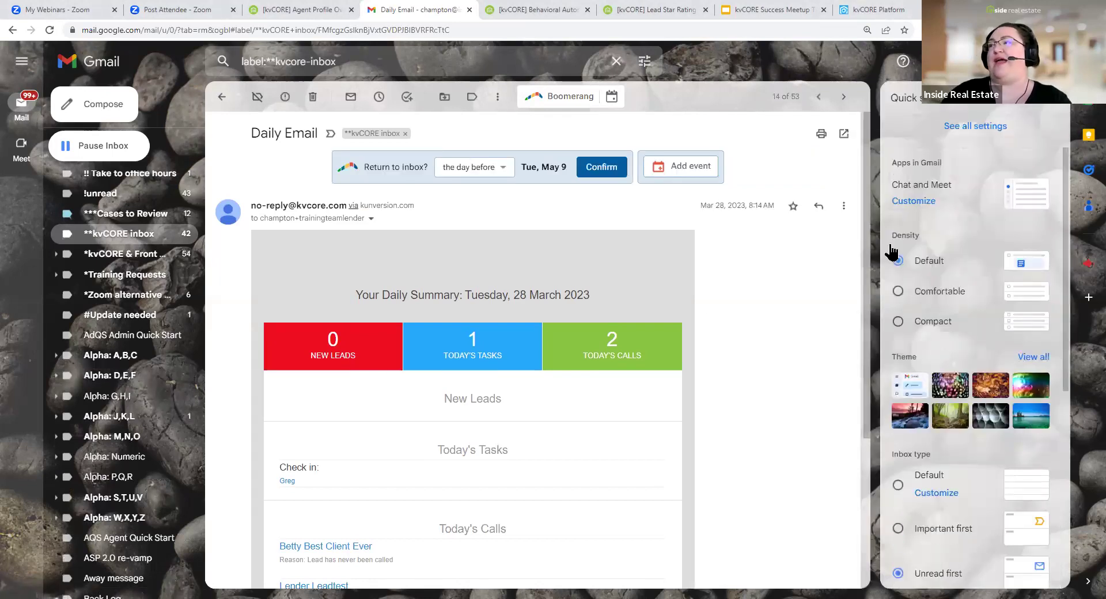
click(1086, 61)
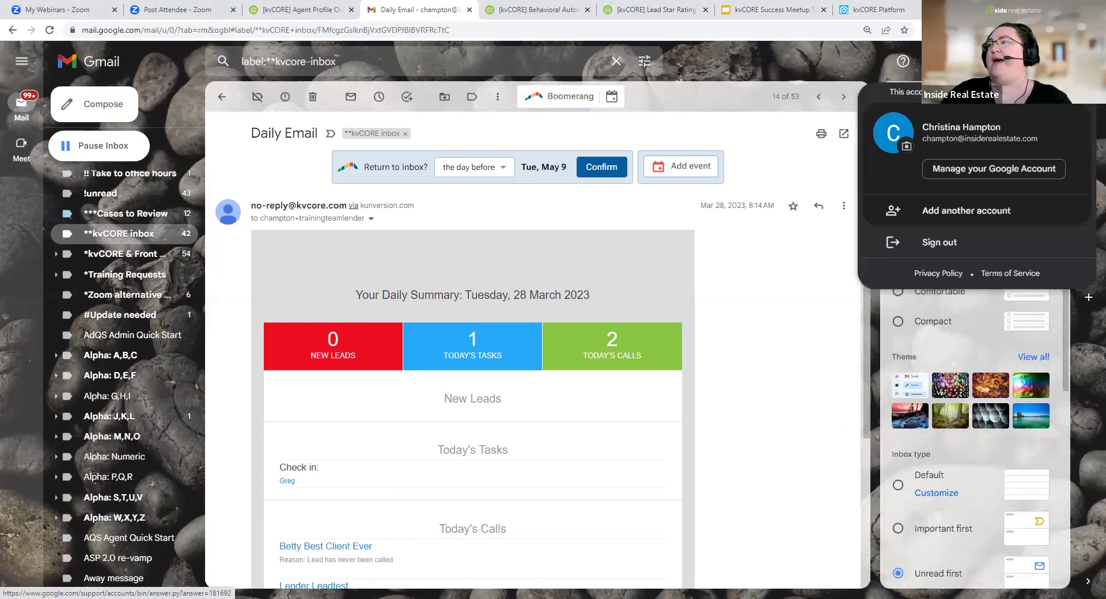
click(1059, 61)
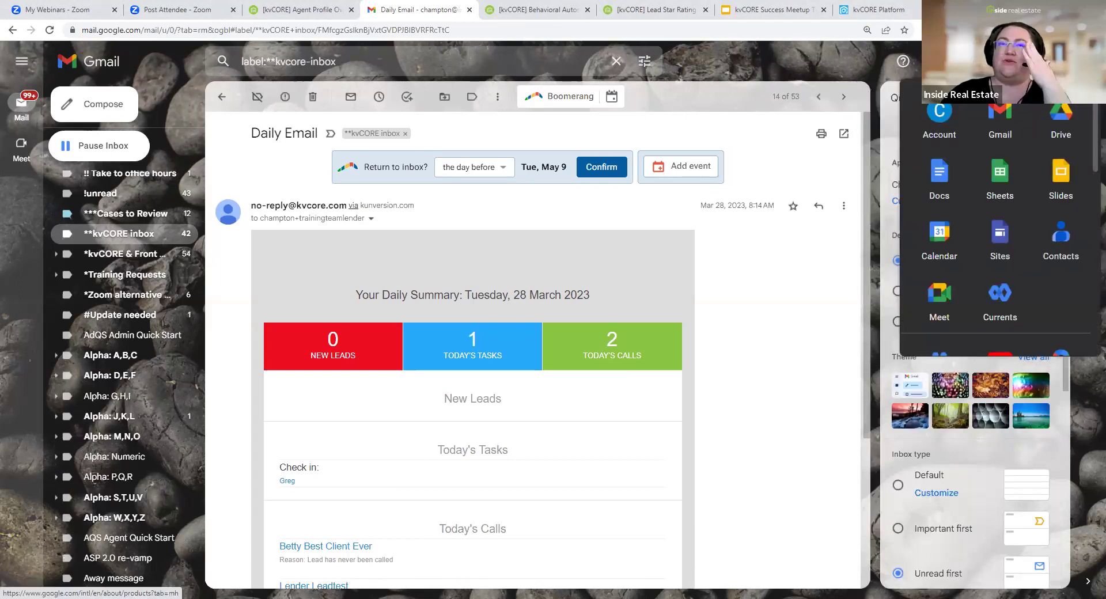
click(1061, 233)
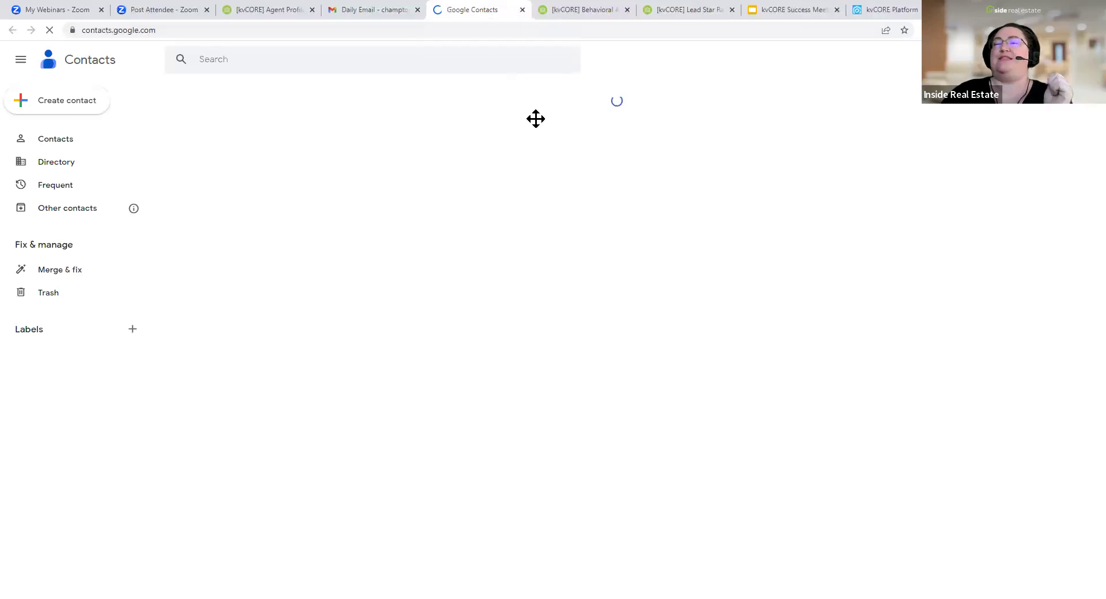
Close Gmail's quick settings and the Google Contacts page, and switch to the Automation Tools slide in Google Slides
click(390, 10)
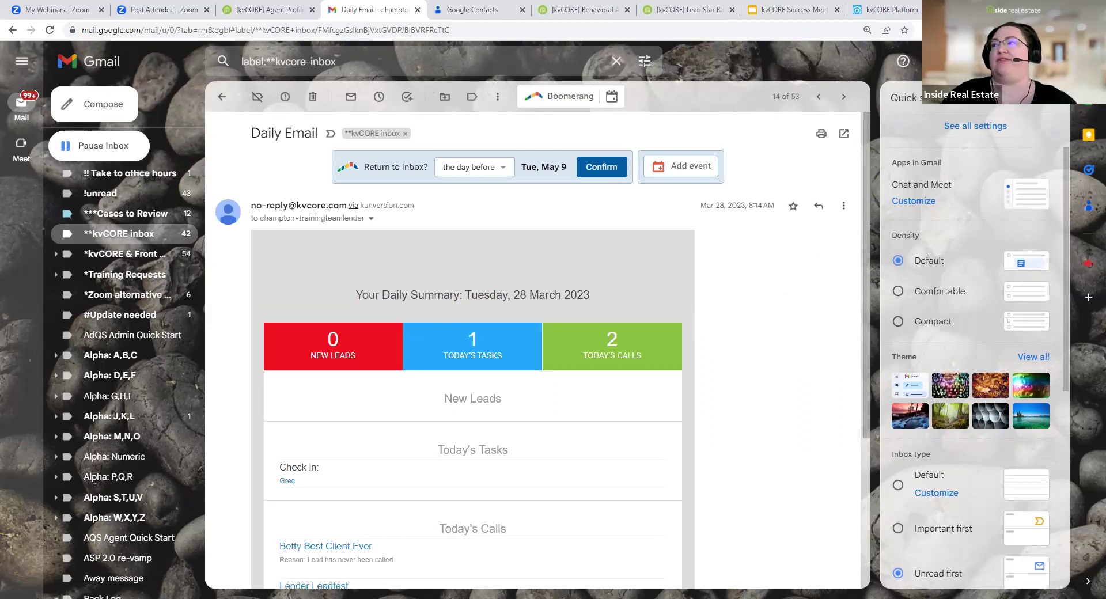
click(1054, 98)
click(522, 9)
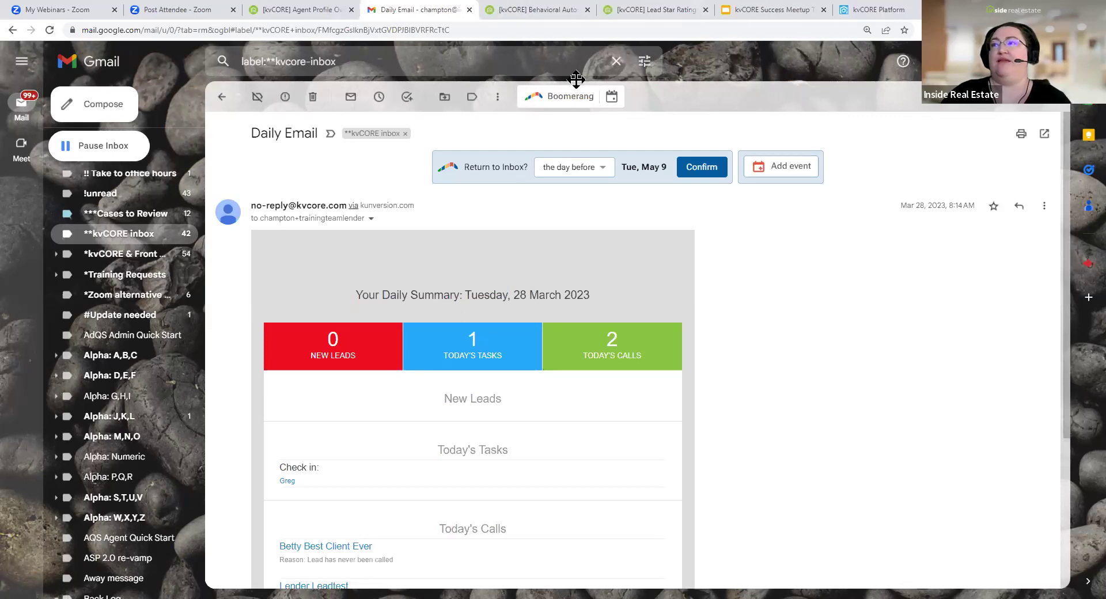
click(766, 10)
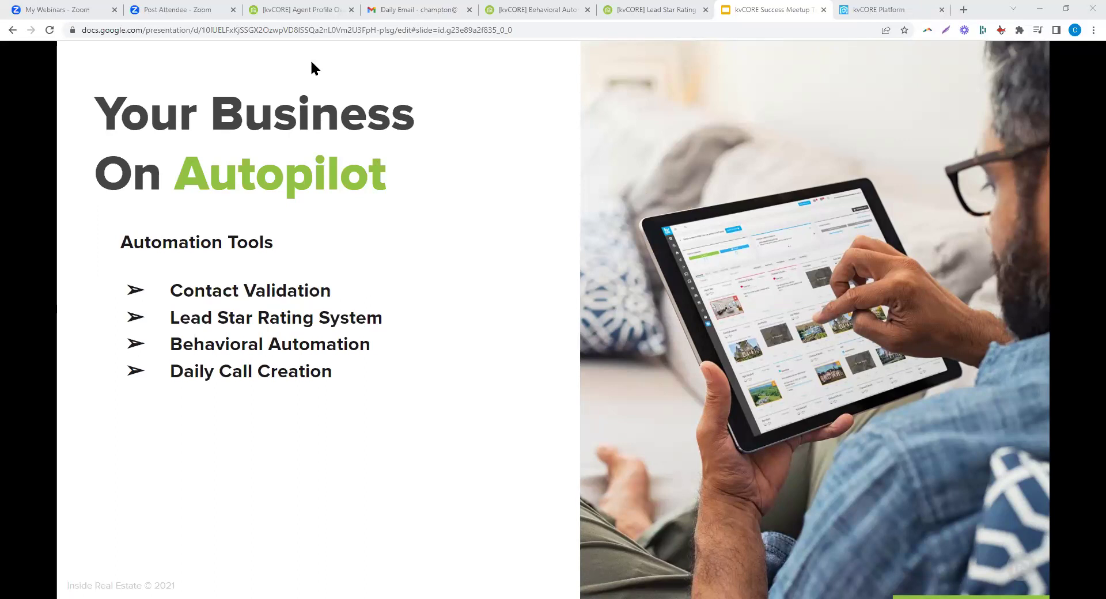
Switch to the kvCORE platform and open the Done For You services page from the Marketplace
click(889, 10)
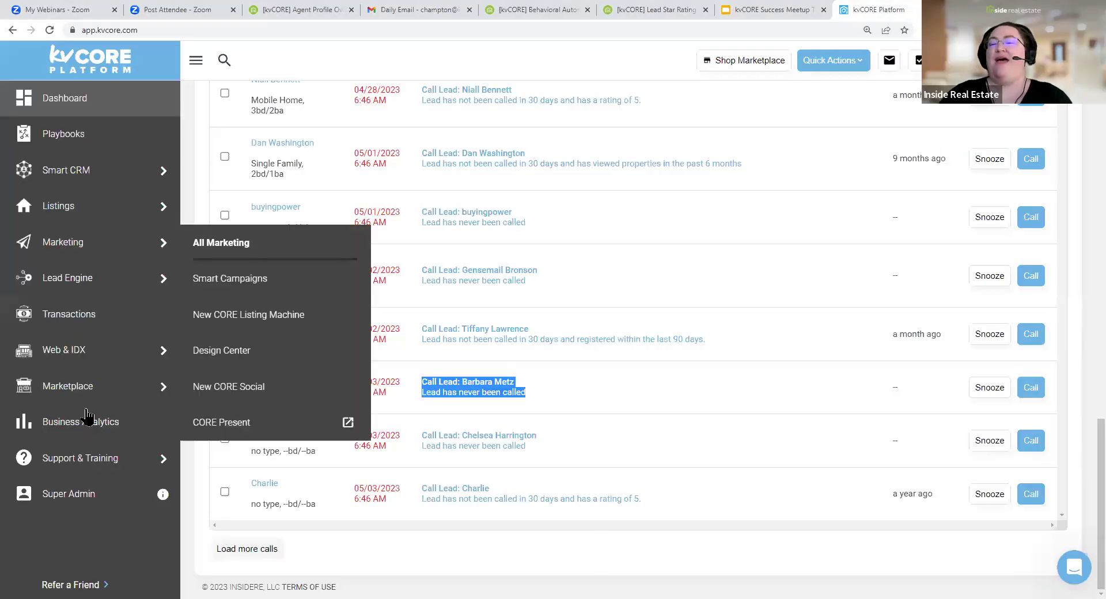
click(127, 392)
scroll(555, 468, down, 6)
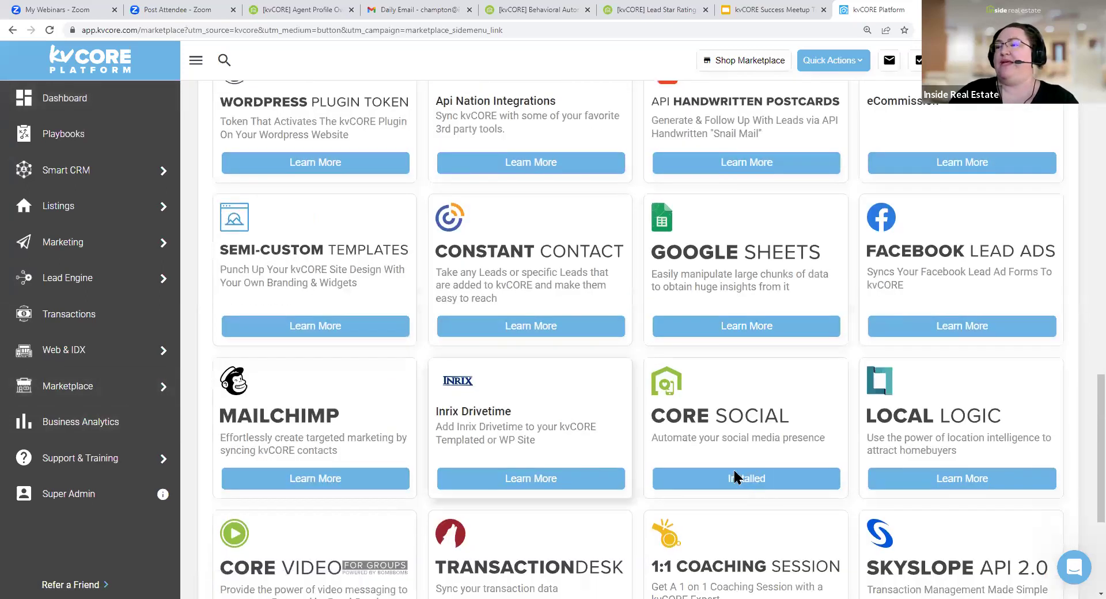
scroll(634, 455, up, 7)
scroll(685, 449, up, 8)
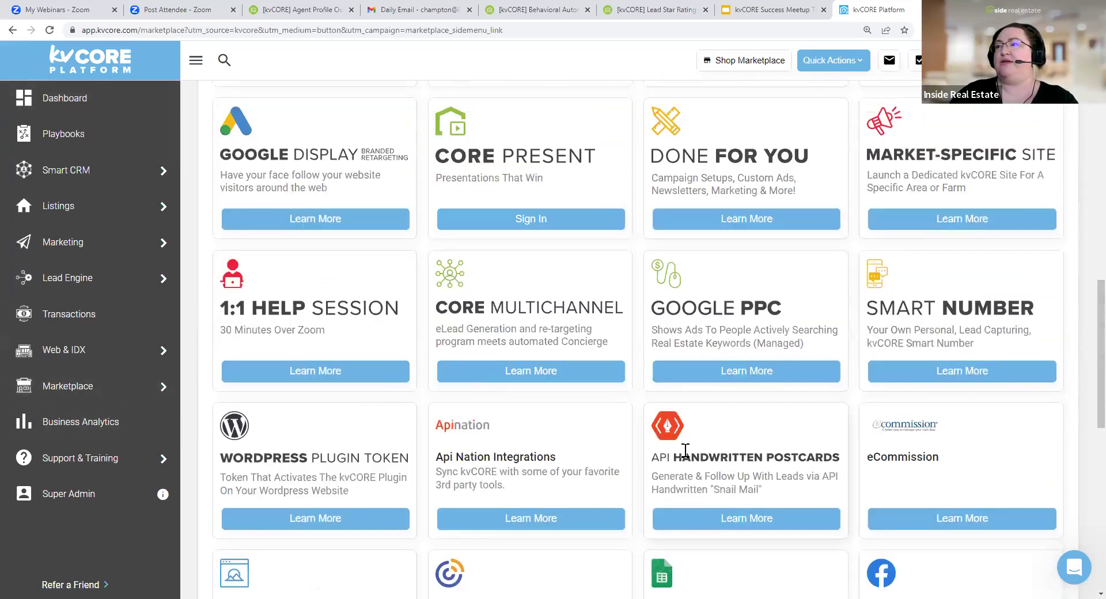
click(743, 361)
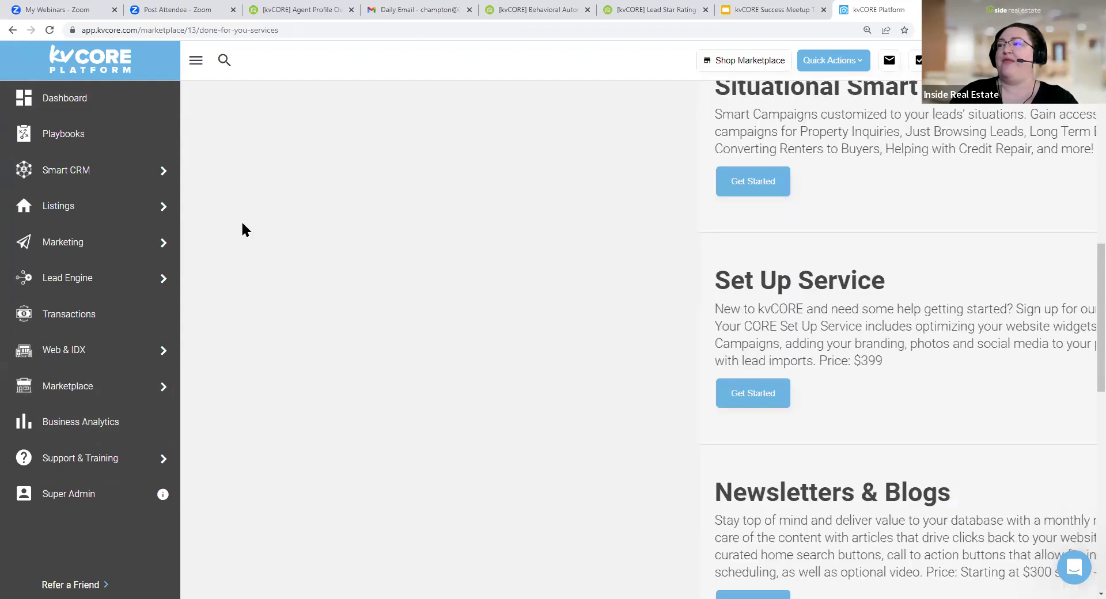
Find the Situational Smart Campaigns service and highlight its description and price
scroll(349, 288, up, 5)
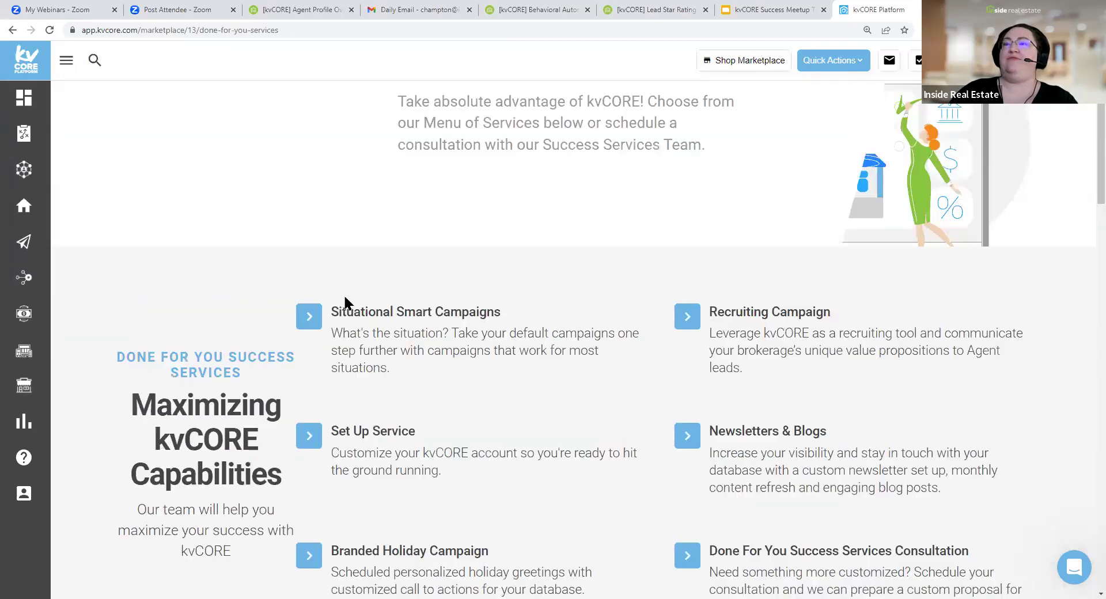
scroll(349, 294, down, 5)
scroll(349, 288, down, 3)
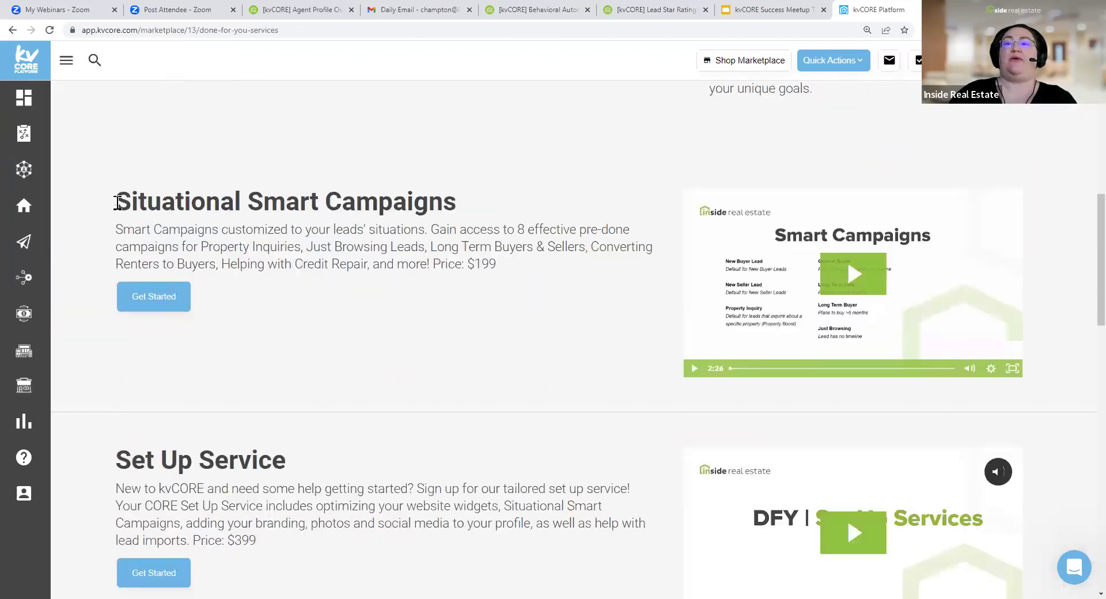
drag(115, 201, 543, 273)
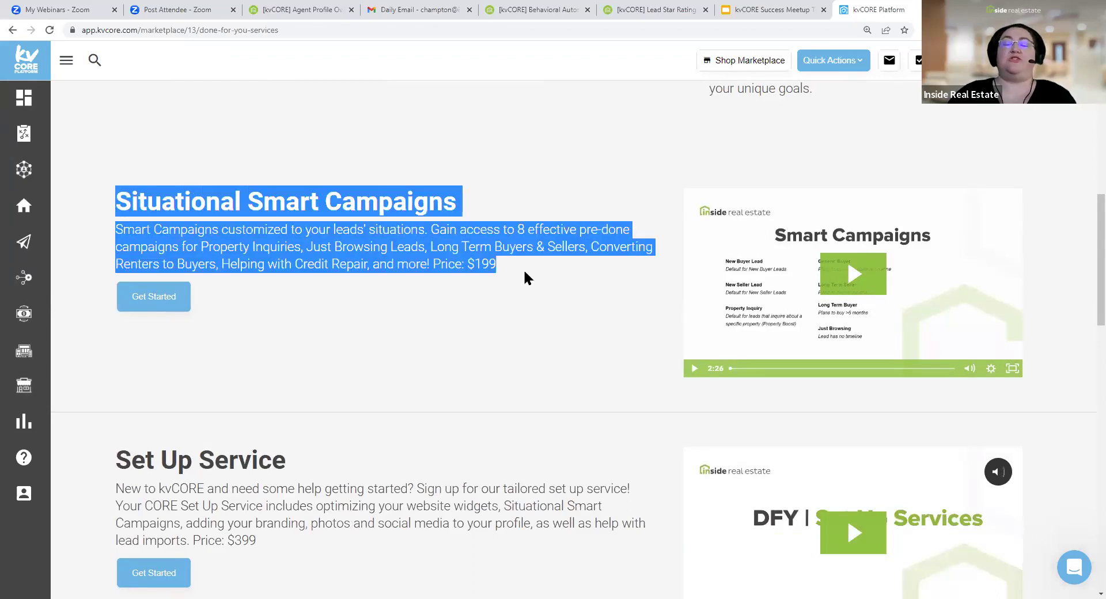
click(394, 260)
drag(497, 264, 114, 194)
scroll(330, 353, down, 2)
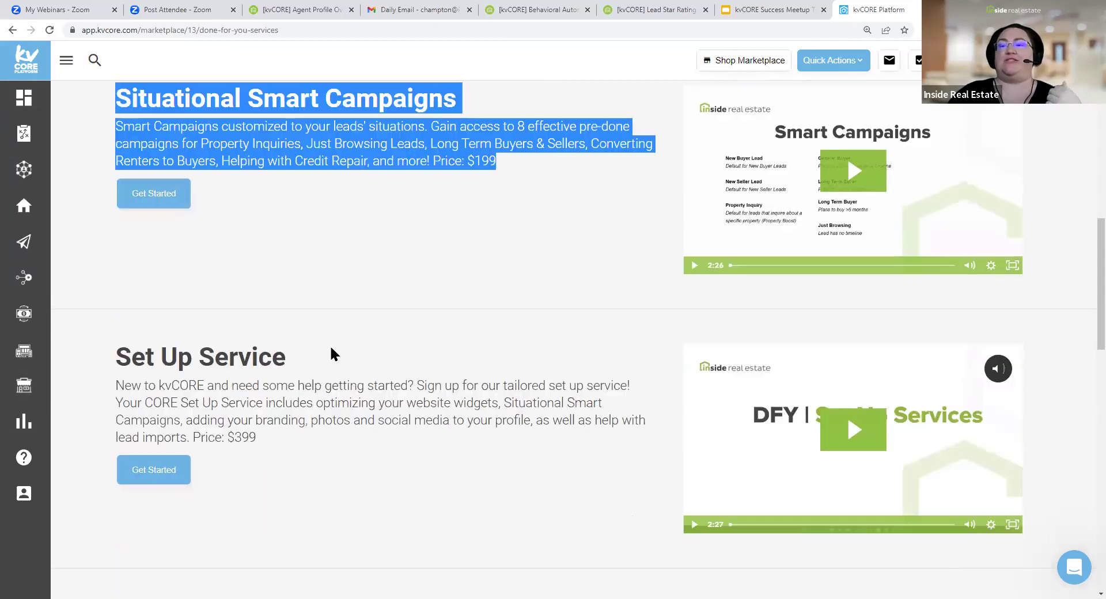
Review the Set Up Service offer, highlighting its title and the description of what it includes
scroll(331, 353, down, 1)
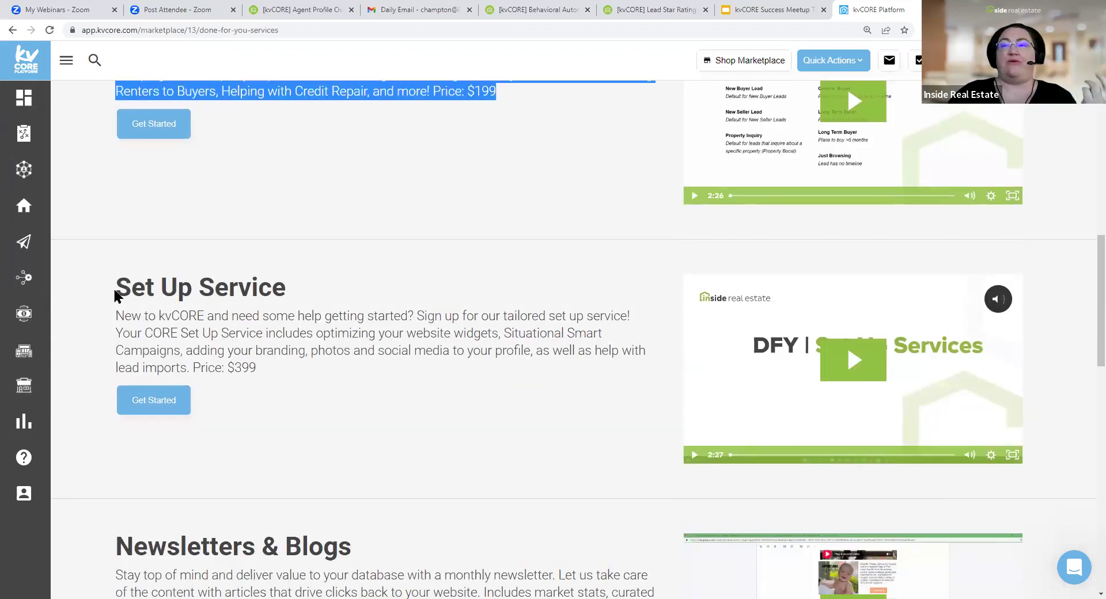
drag(116, 294, 334, 301)
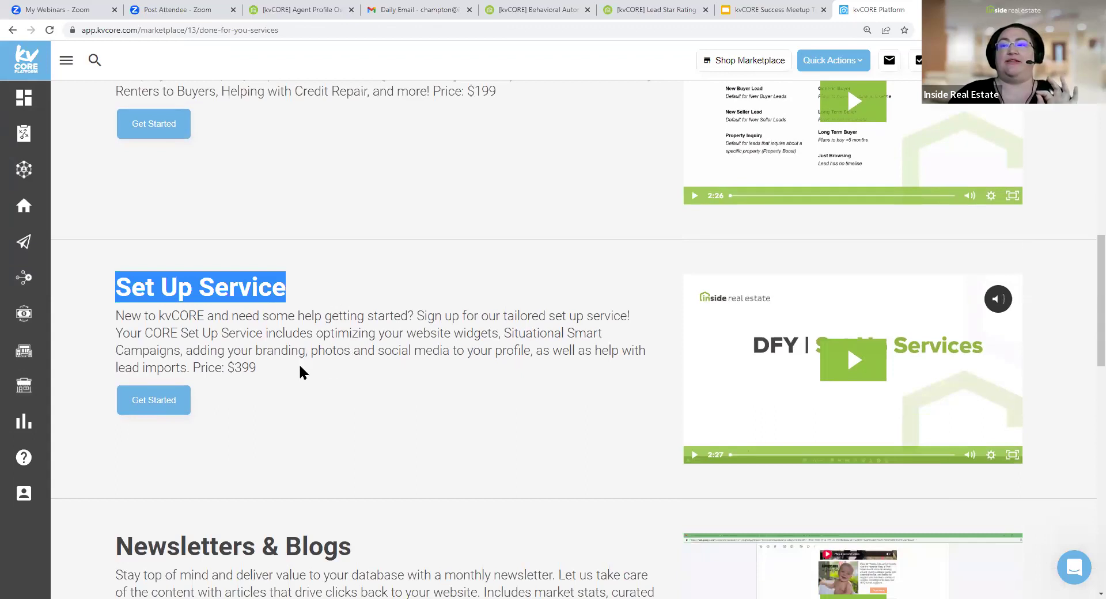
drag(290, 369, 92, 315)
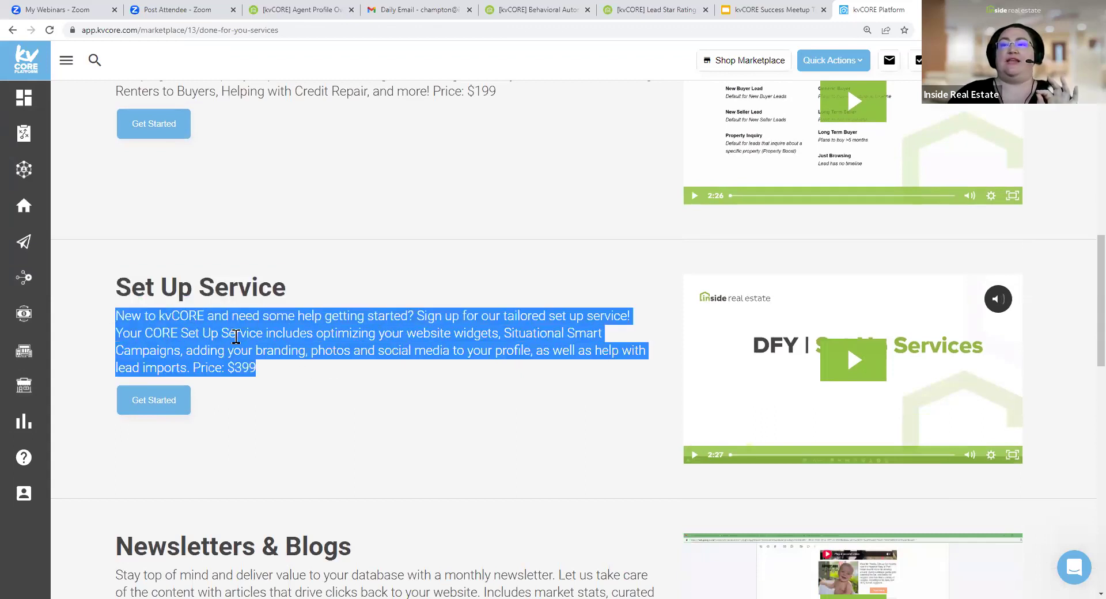
scroll(276, 203, up, 2)
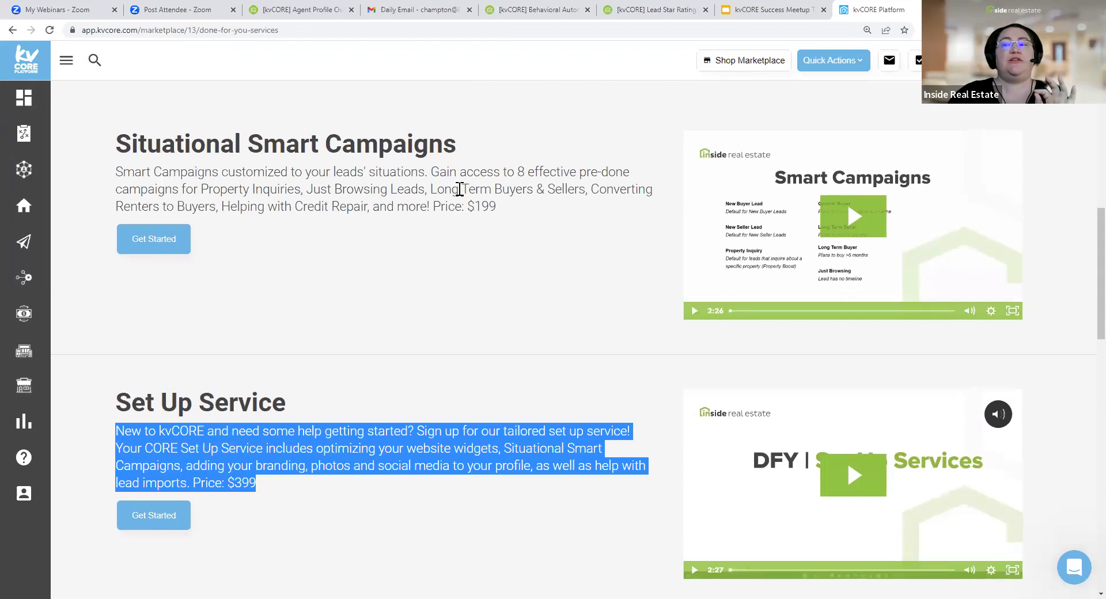
scroll(404, 259, down, 3)
click(357, 276)
drag(196, 276, 602, 305)
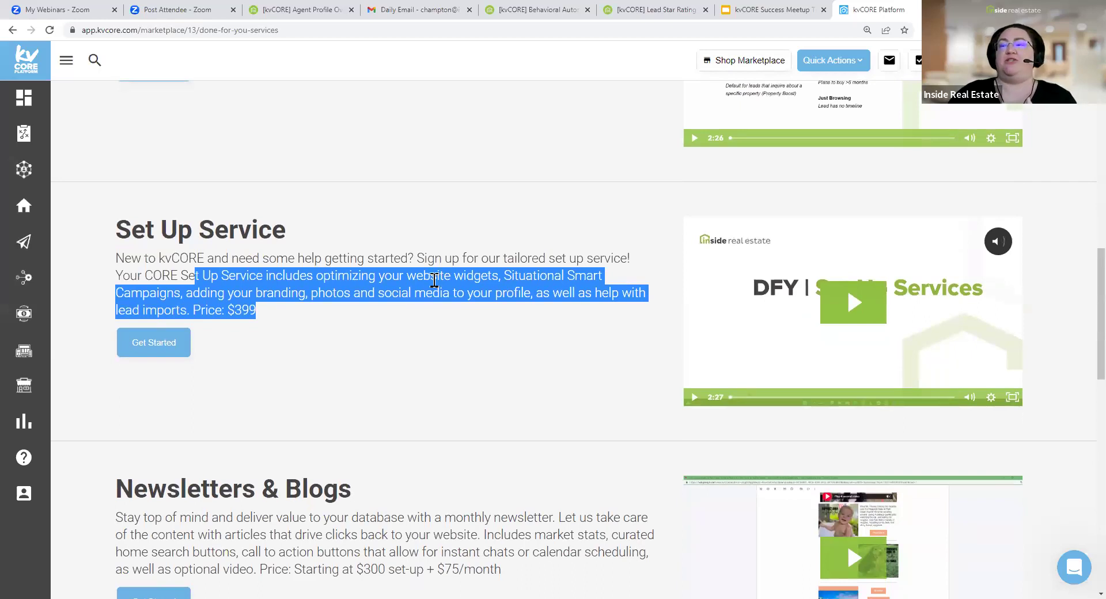
click(435, 280)
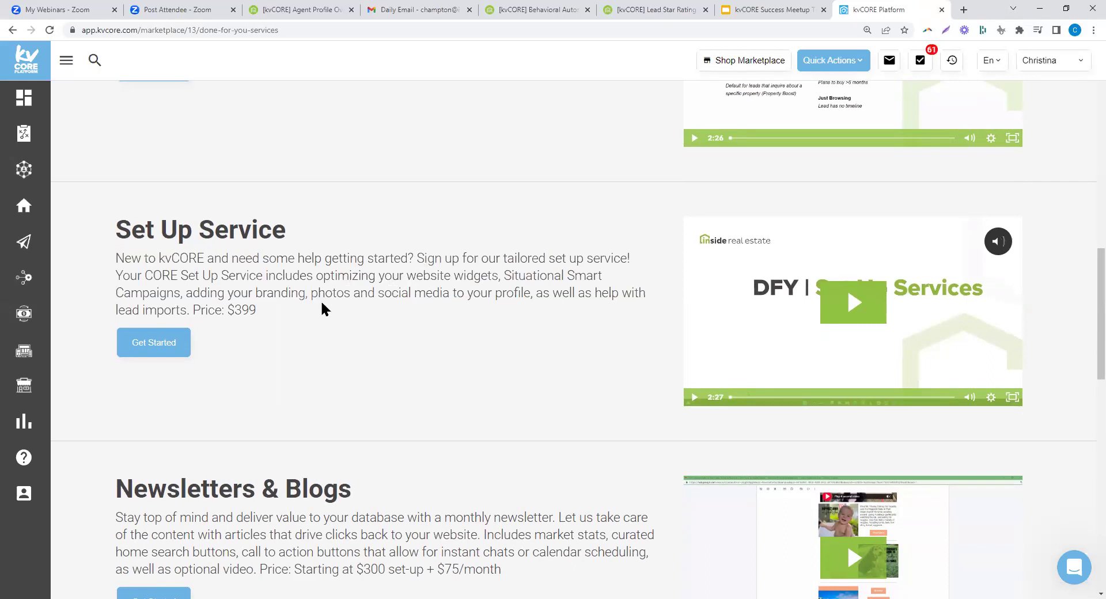
scroll(321, 278, down, 1)
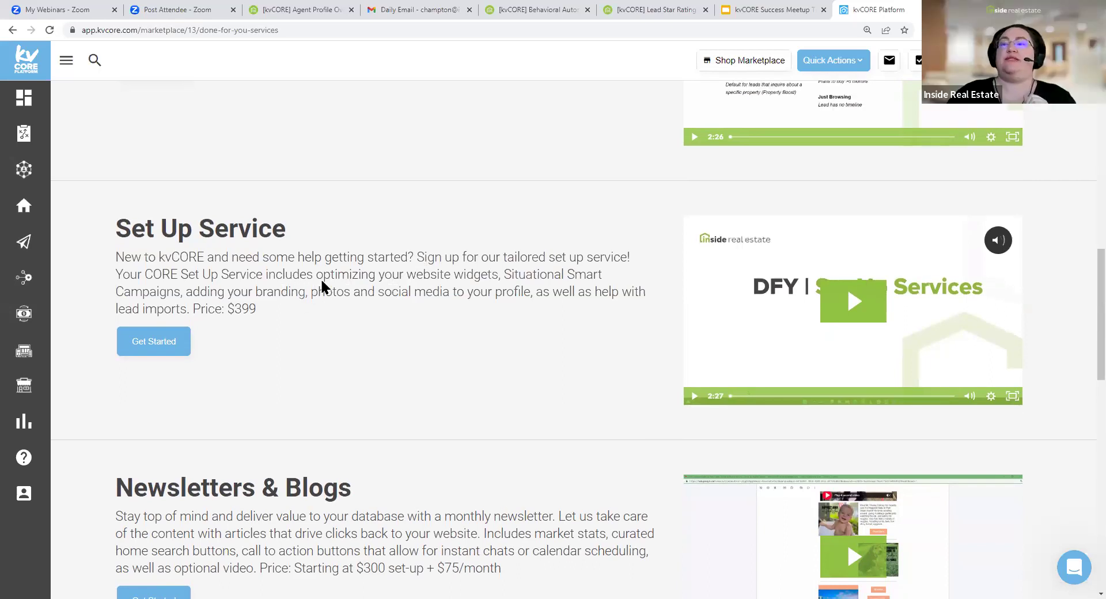
Review the Newsletters & Blogs offer, including its monthly price, and highlight the Success Services Consultation description
scroll(320, 278, down, 6)
scroll(173, 217, up, 2)
drag(103, 252, 436, 340)
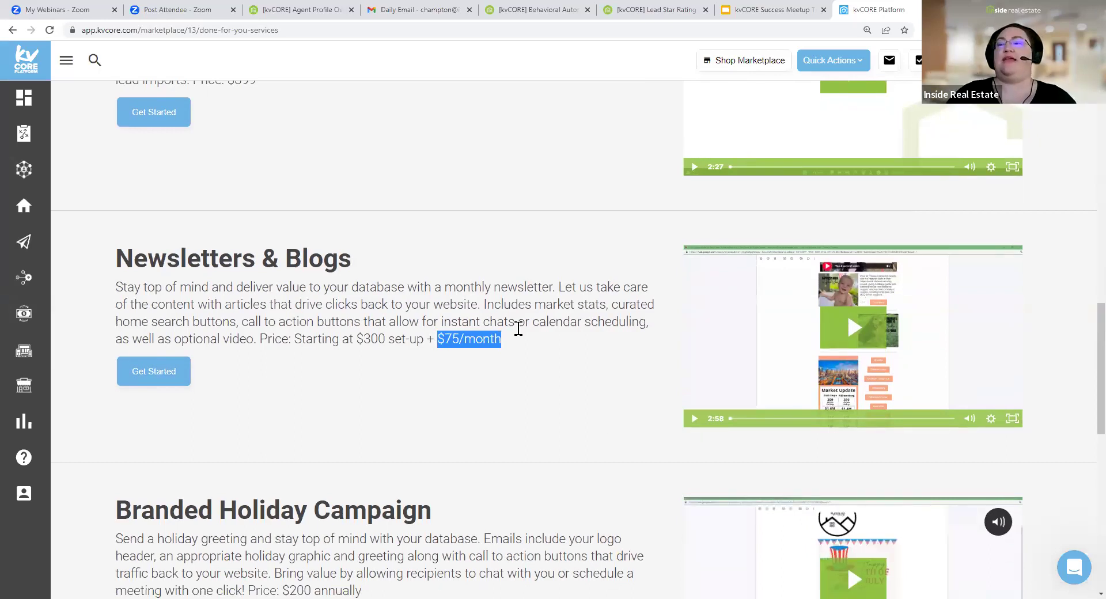
scroll(519, 328, down, 10)
drag(464, 455, 118, 360)
scroll(401, 377, up, 15)
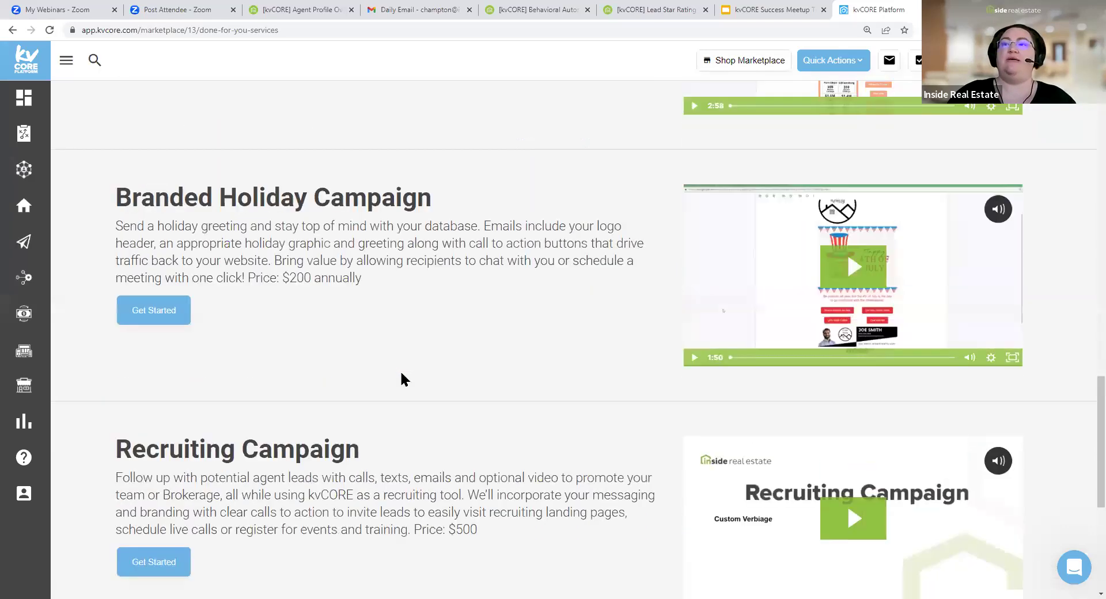
Compare the Recruiting Campaign, Branded Holiday Campaign and Newsletters & Blogs offers by highlighting their descriptions
scroll(402, 378, down, 5)
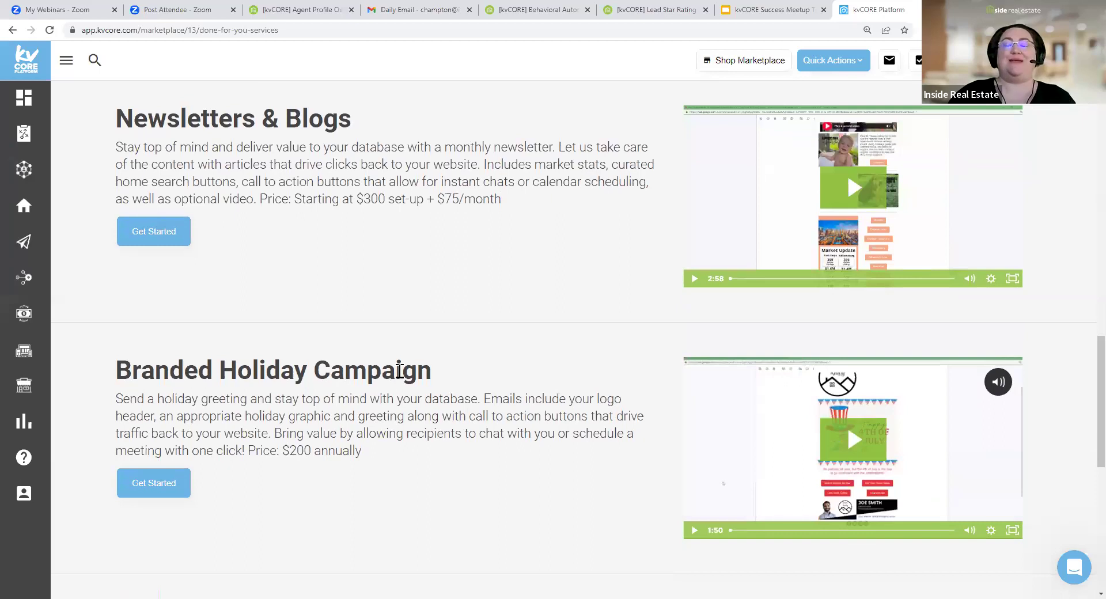
scroll(439, 356, down, 7)
click(479, 358)
shift+click(151, 286)
scroll(405, 341, up, 1)
scroll(405, 341, up, 5)
click(369, 394)
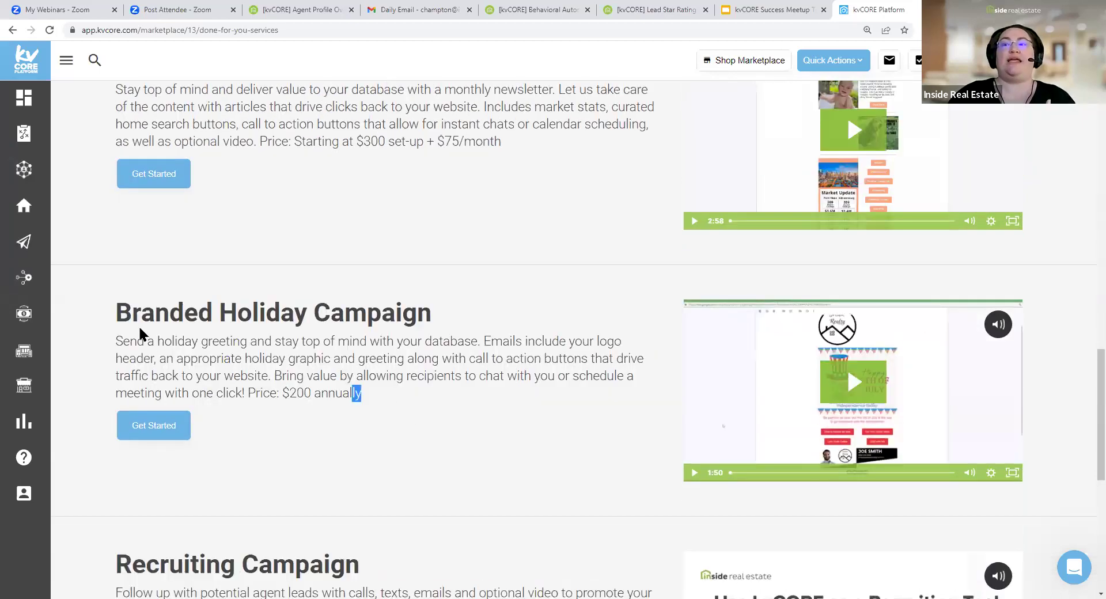
shift+click(144, 314)
scroll(391, 358, up, 6)
drag(500, 486, 110, 397)
click(389, 333)
scroll(388, 333, down, 15)
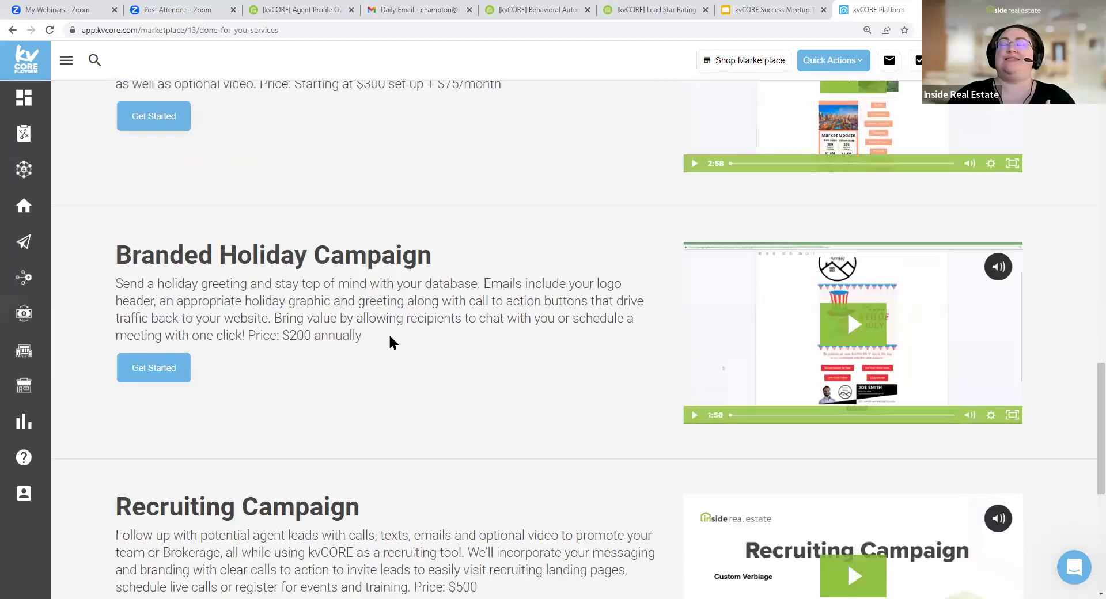
Highlight the price of the Done For You Success Services Consultation
drag(473, 468, 397, 454)
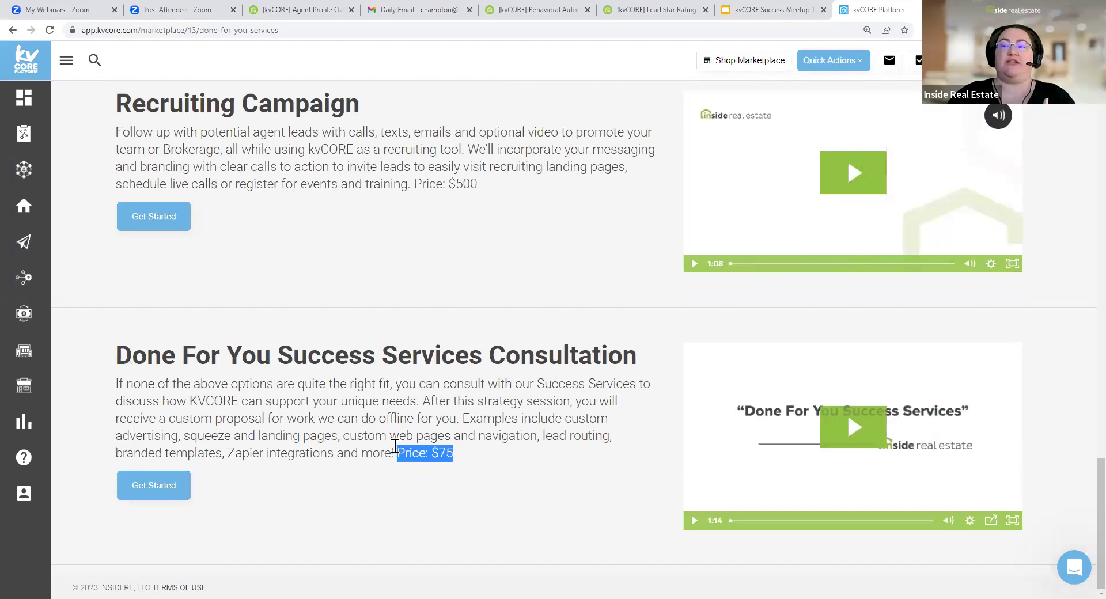
click(492, 448)
scroll(476, 452, up, 5)
scroll(476, 451, up, 5)
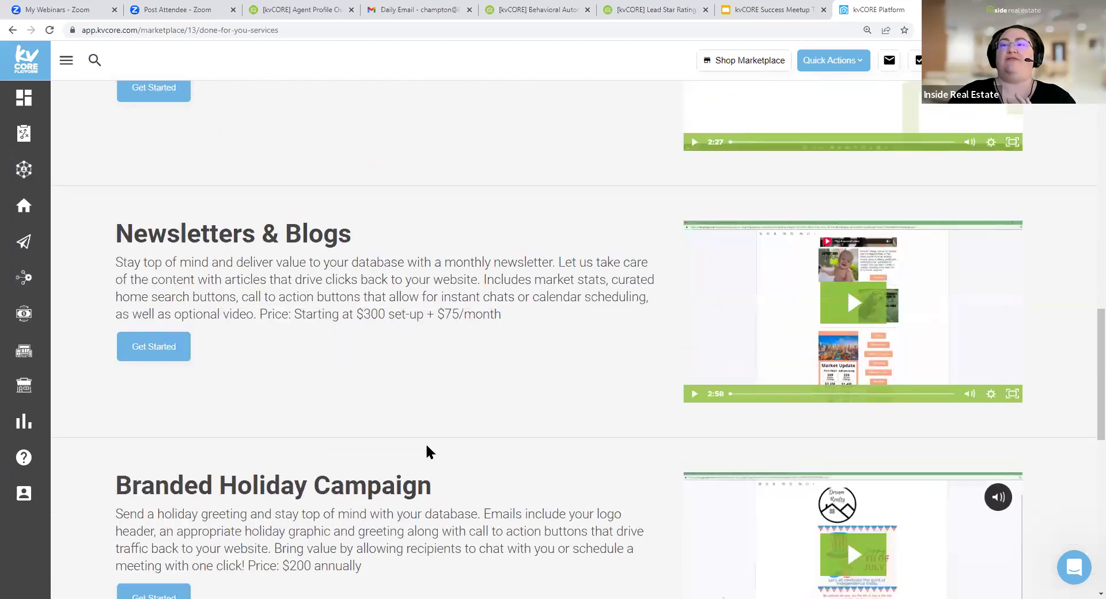
Highlight the Branded Holiday Campaign's description and annual price and look over the neighbouring service offers
scroll(427, 452, down, 4)
drag(369, 337, 312, 336)
drag(218, 315, 357, 335)
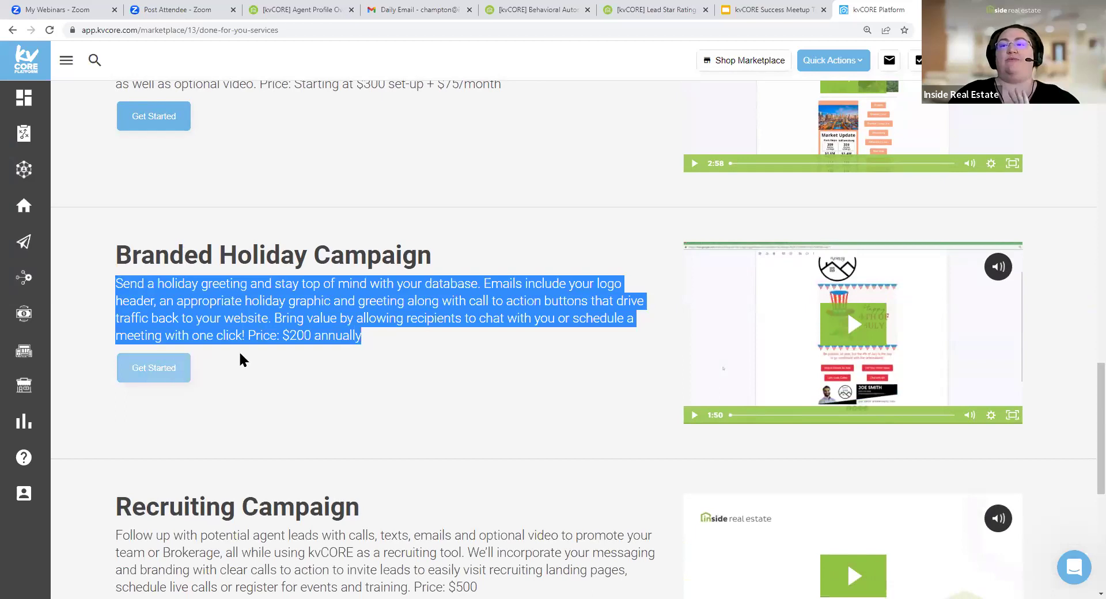
click(407, 363)
drag(282, 335, 374, 340)
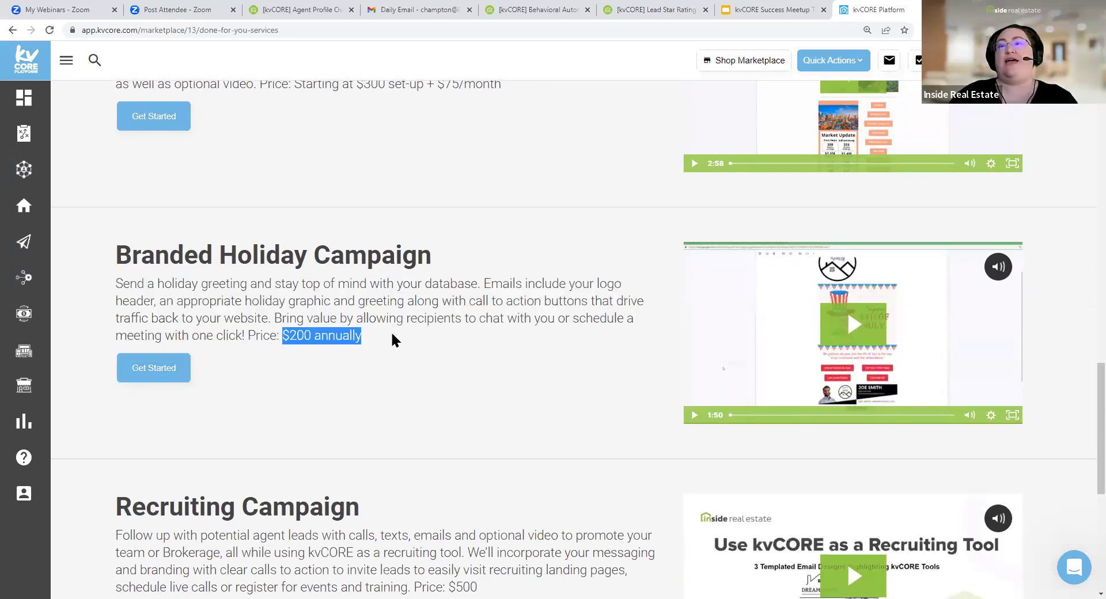
scroll(392, 340, up, 5)
double_click(480, 364)
scroll(480, 364, down, 10)
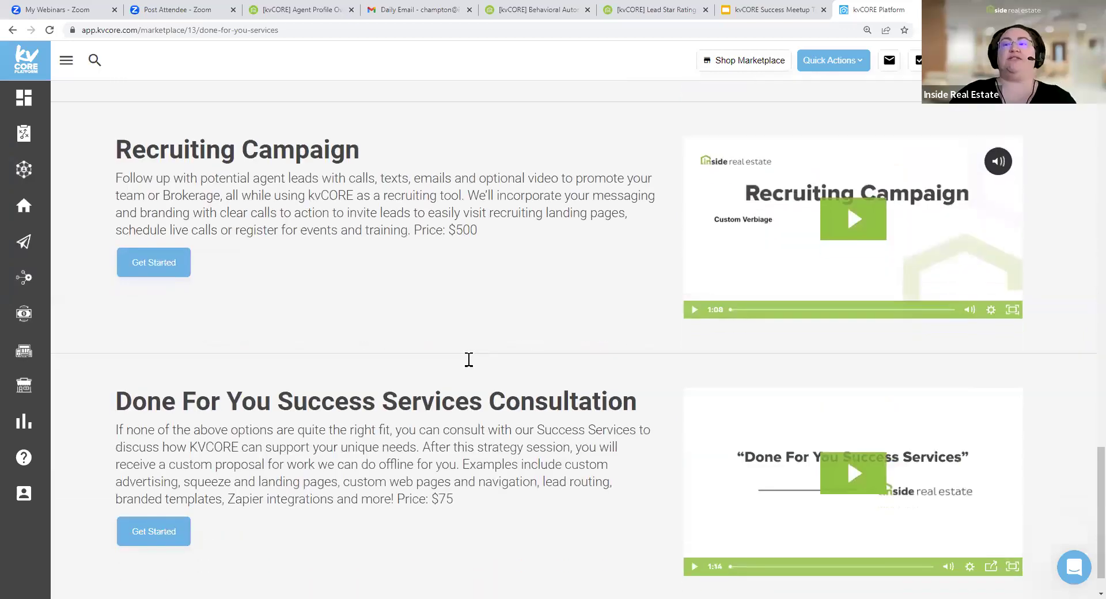
scroll(469, 359, down, 1)
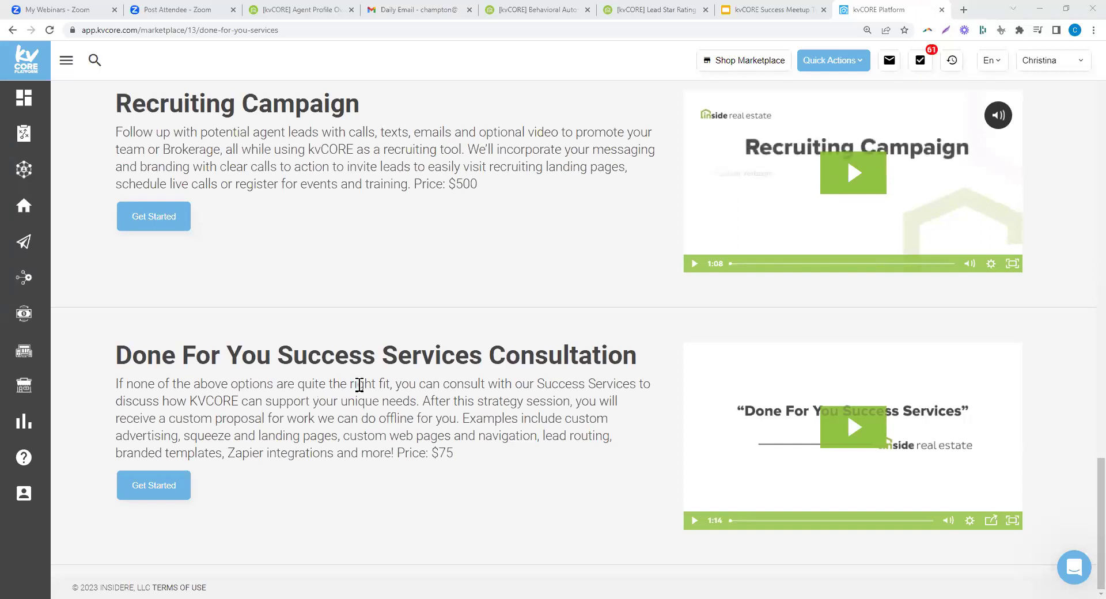
Look through the whole services list, highlight the full Success Services Consultation section and return to the page's beginning
scroll(361, 383, up, 20)
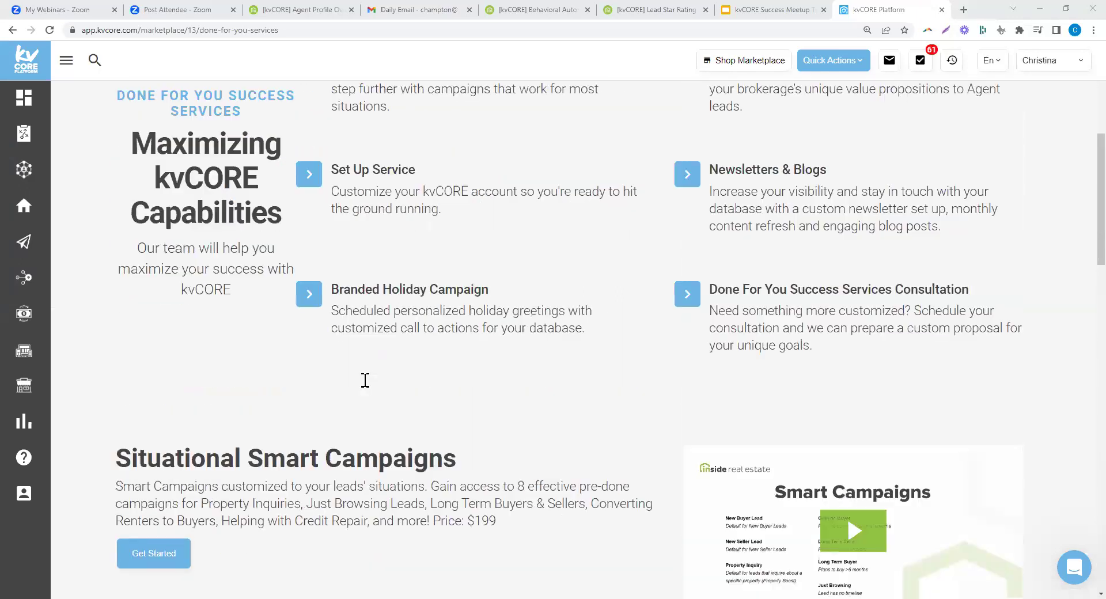
scroll(365, 380, up, 6)
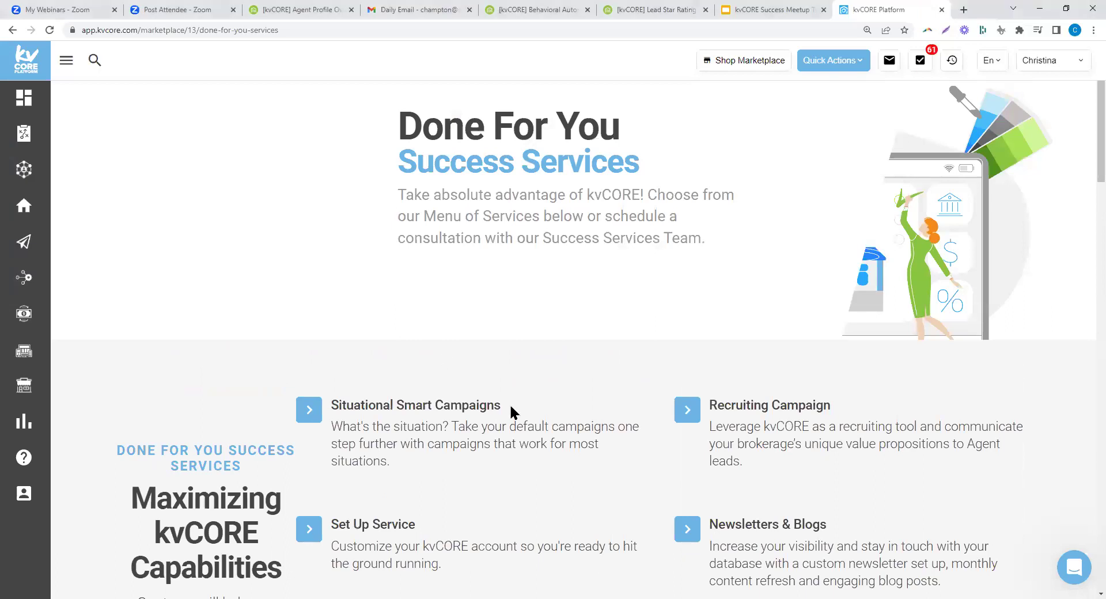
scroll(511, 412, down, 20)
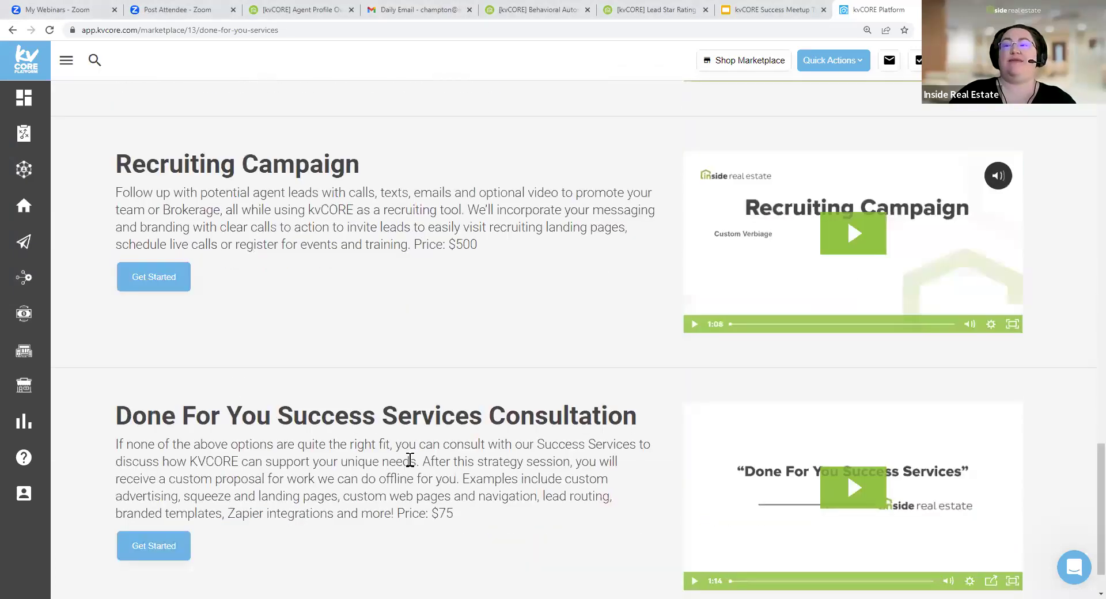
scroll(409, 459, down, 2)
drag(468, 447, 131, 349)
drag(454, 455, 112, 361)
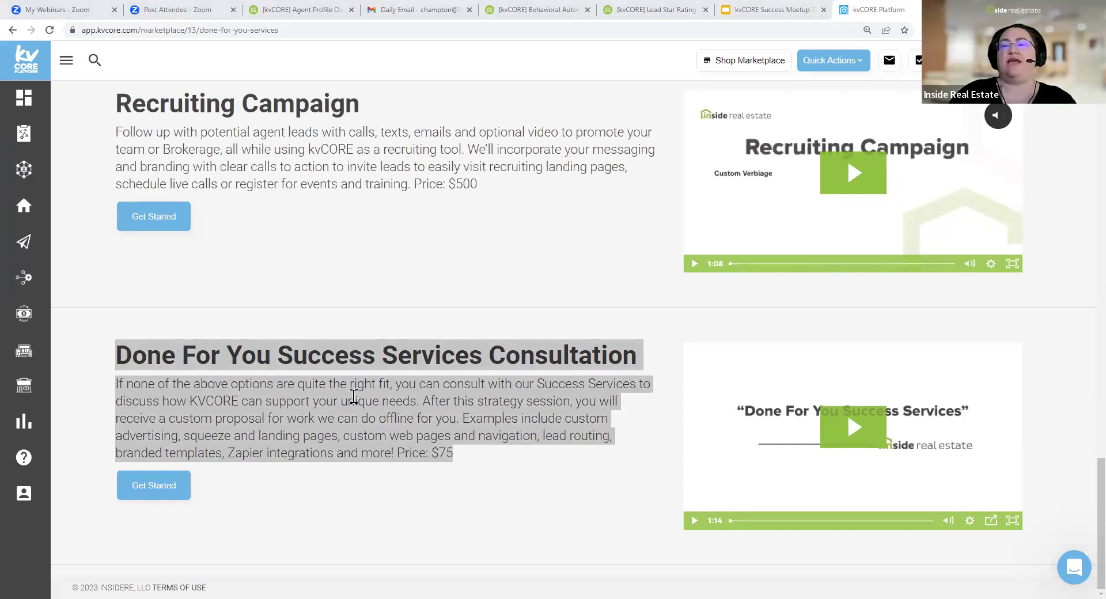
click(295, 424)
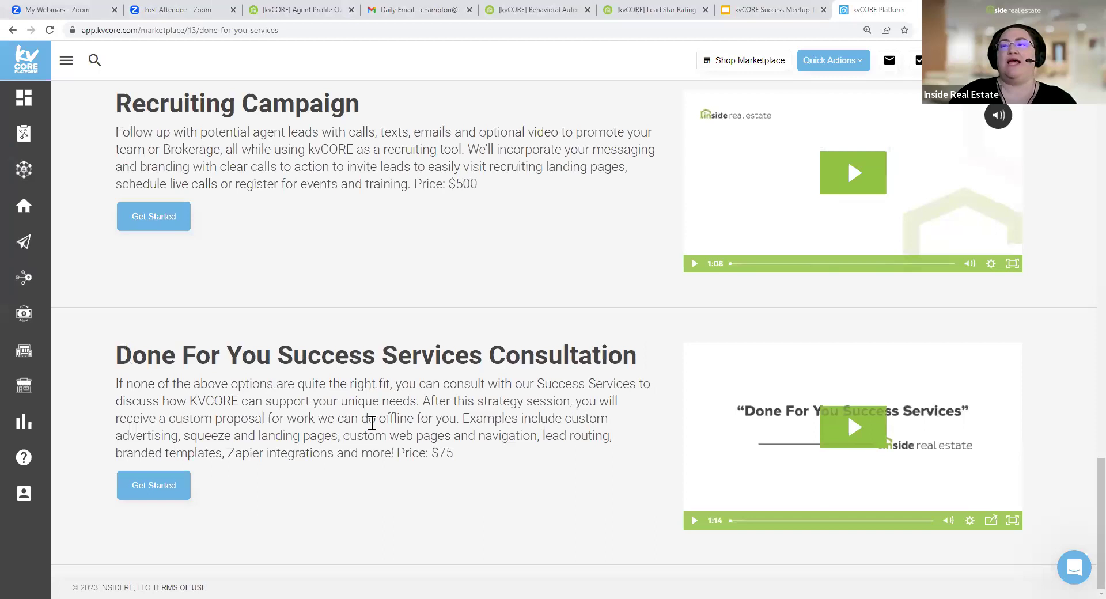
scroll(370, 422, up, 5)
scroll(376, 418, up, 20)
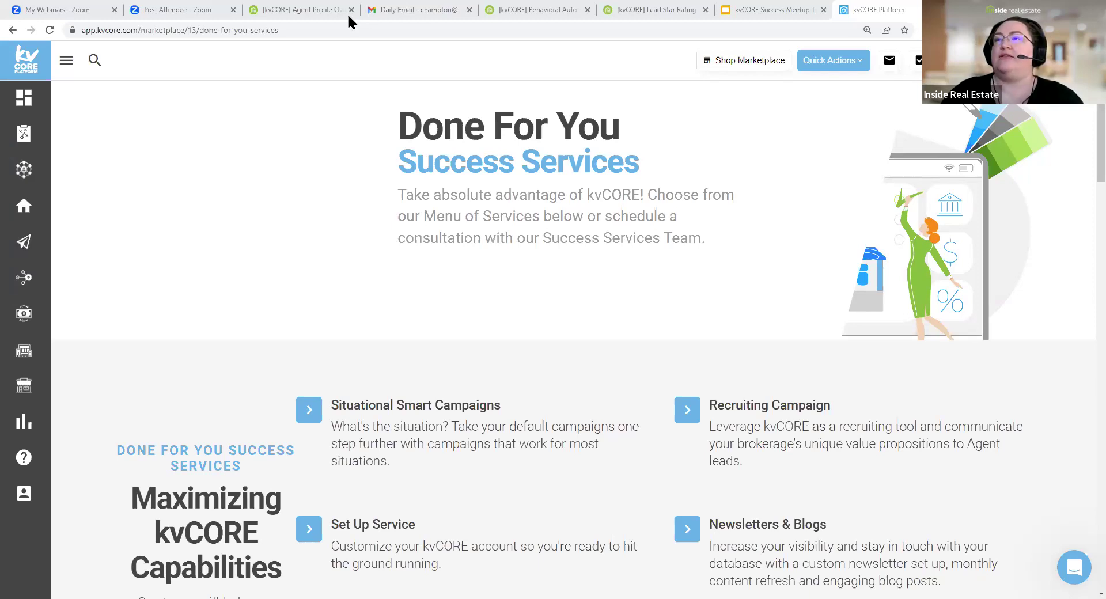
Reopen the closed Personalized Domains help article in the browser and go back to the kvCORE Done For You page
key(ctrl+shift+t)
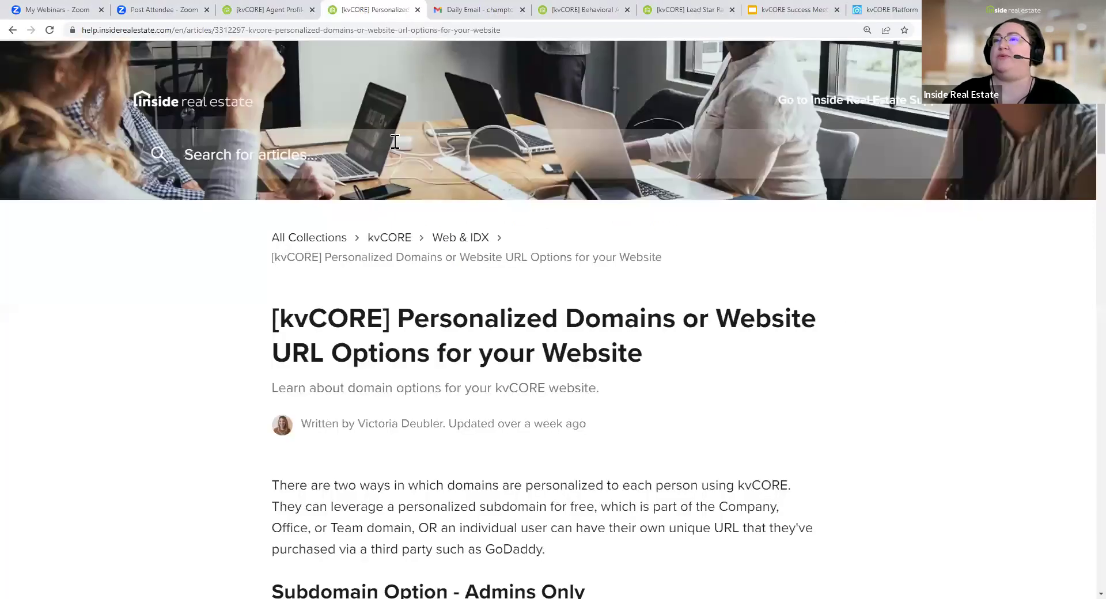
click(909, 11)
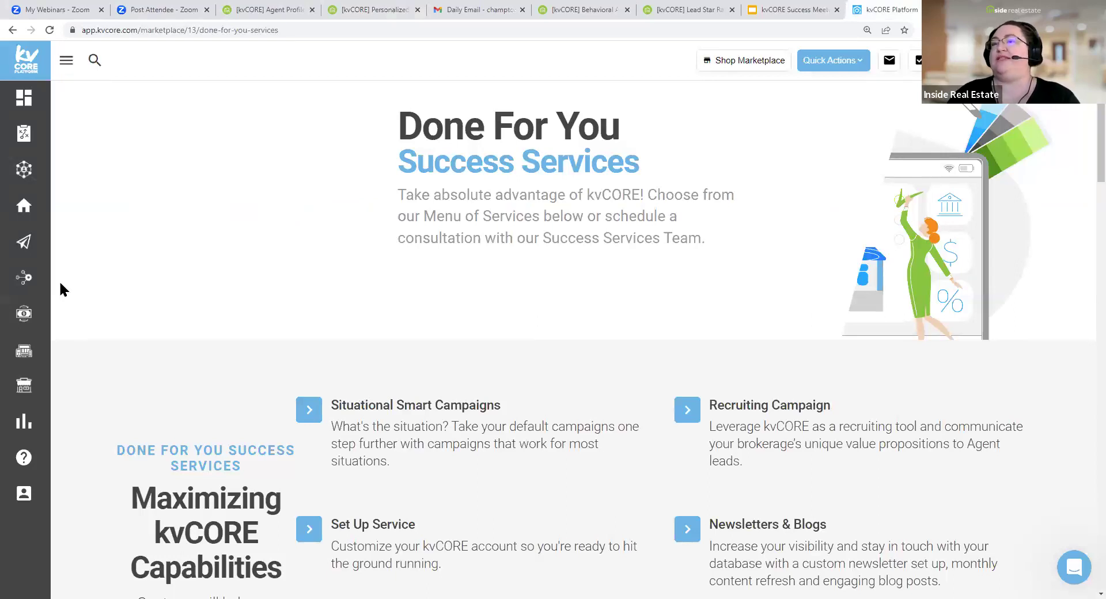
mouse_move(78, 262)
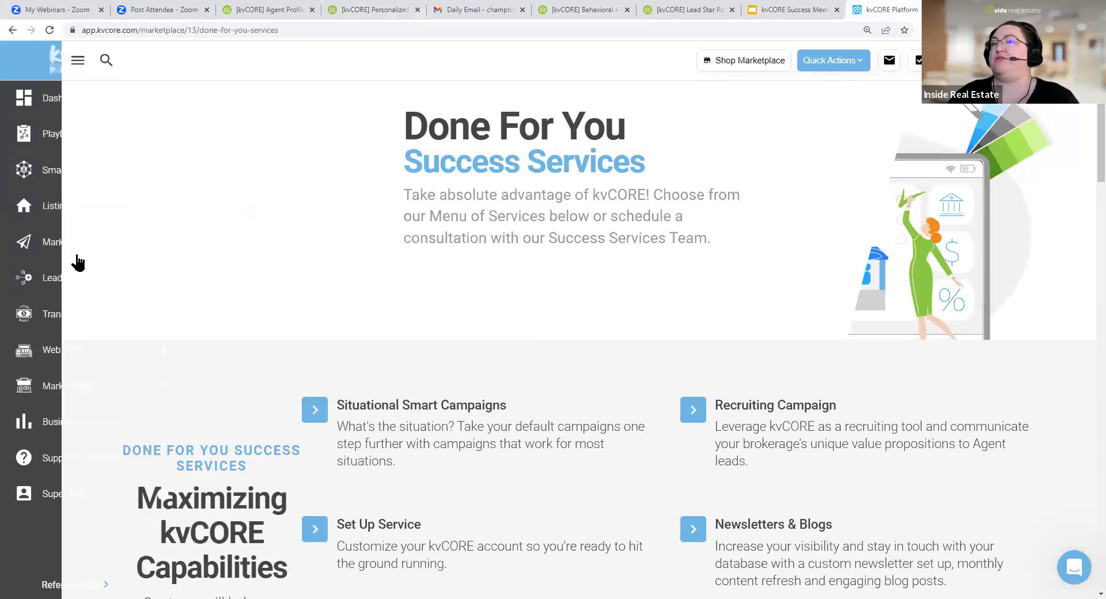
Open the Support Center, highlight the link to all kvCORE articles and open that article collection
click(91, 462)
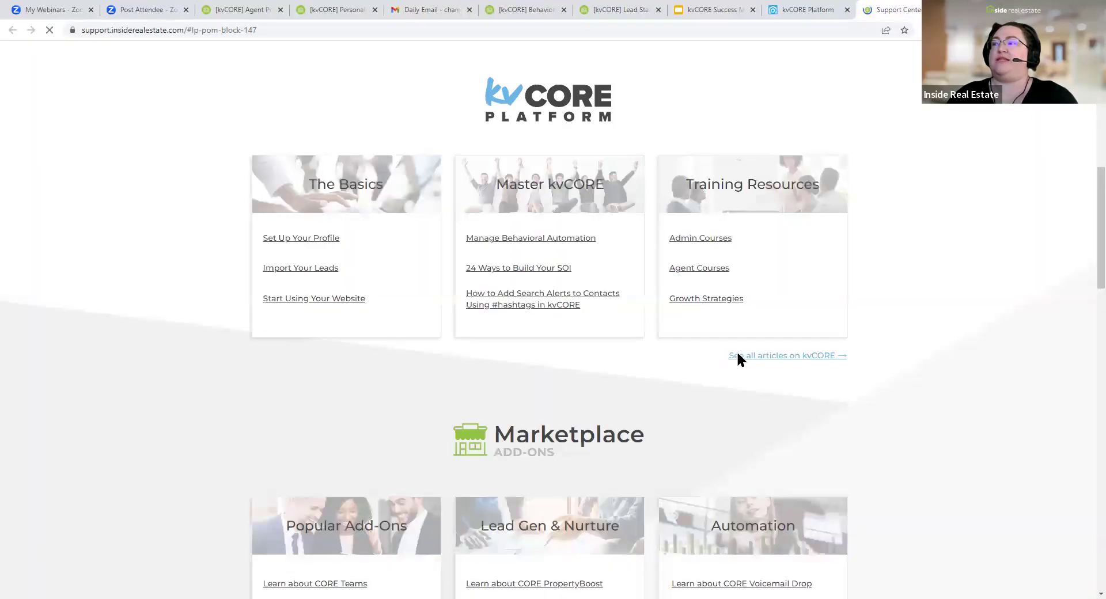
drag(730, 354, 844, 354)
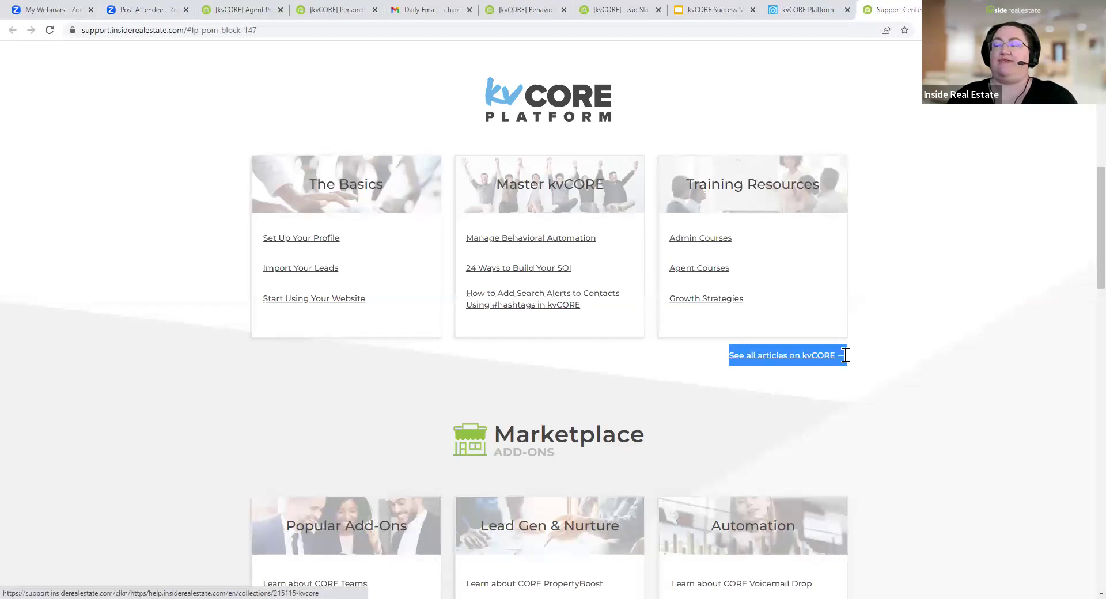
click(793, 358)
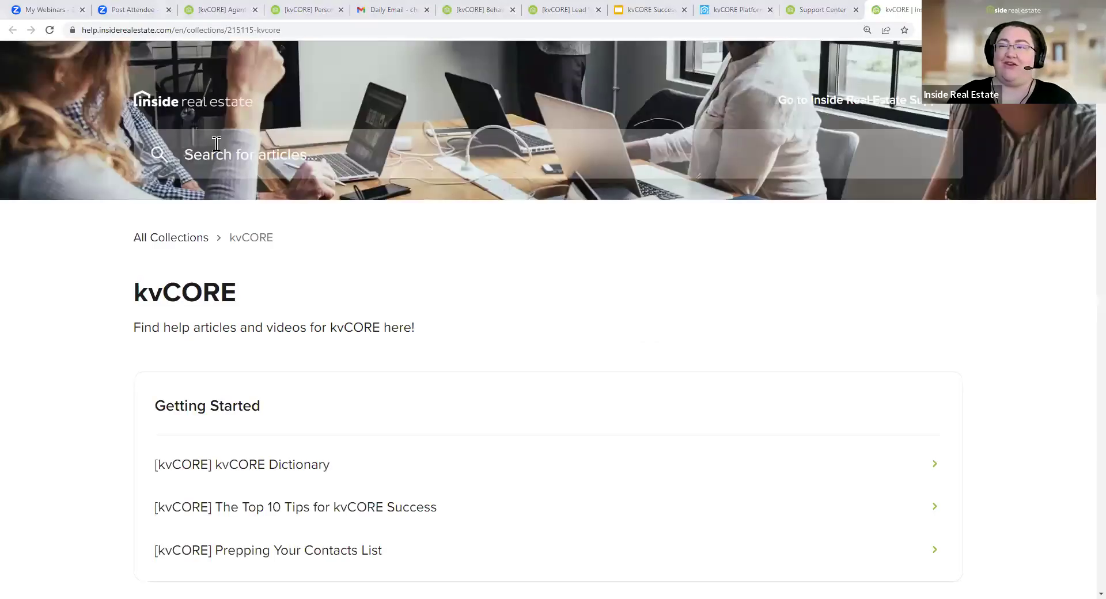
Search the help articles for "godaddy" and look over the results
click(200, 153)
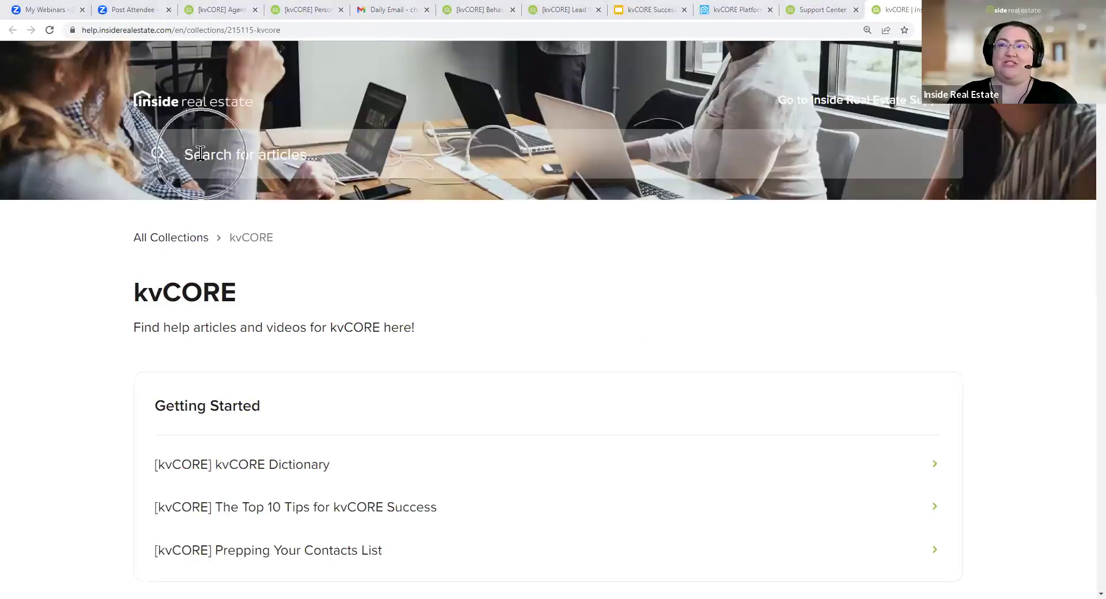
text(godaddy)
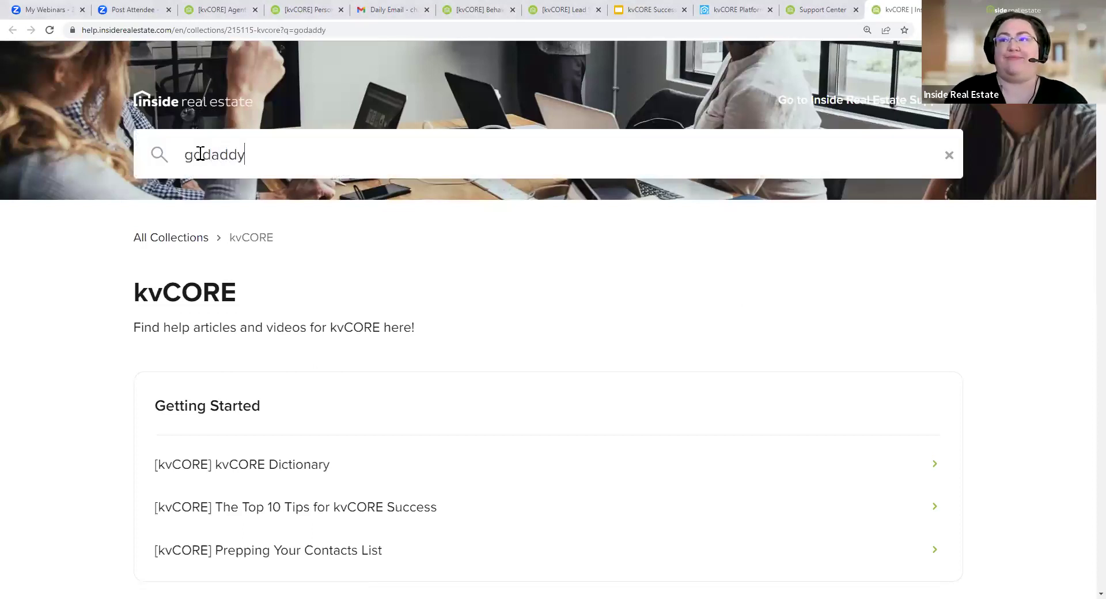
key(Return)
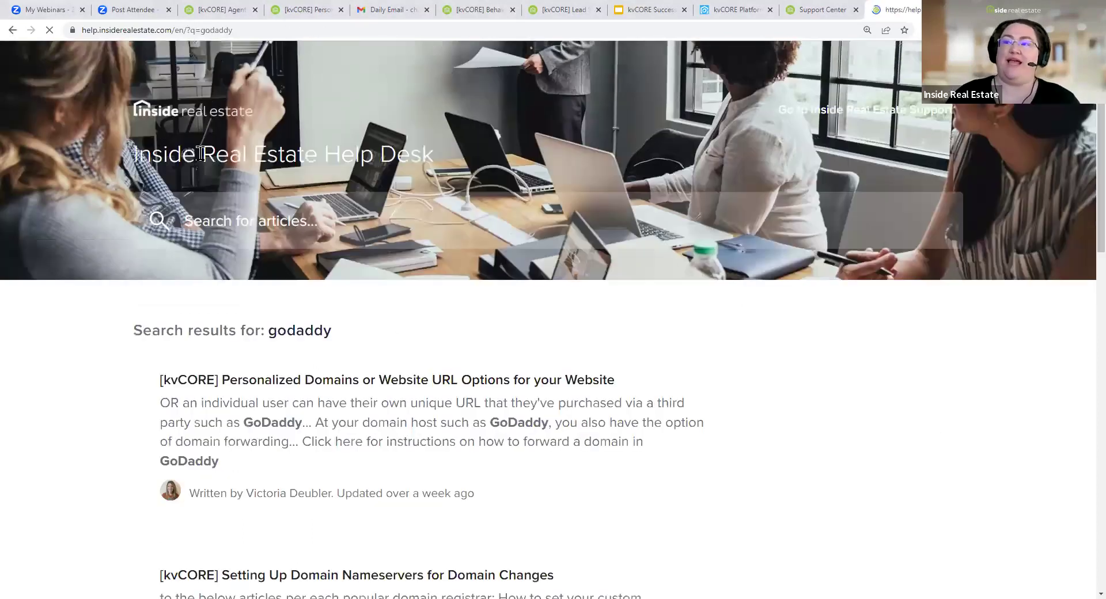
scroll(438, 323, down, 4)
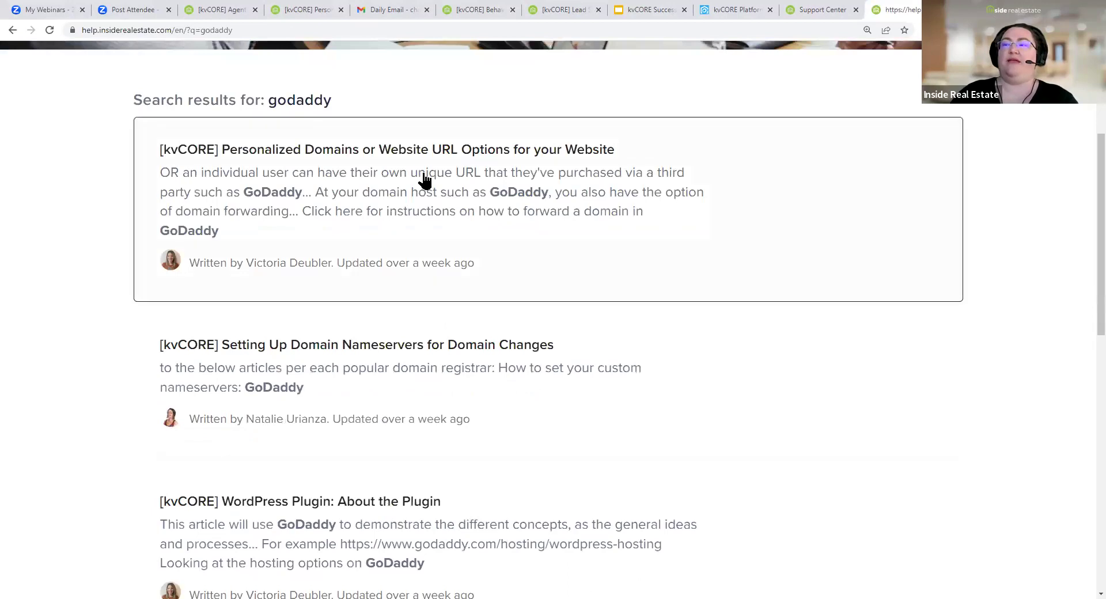
scroll(323, 371, down, 6)
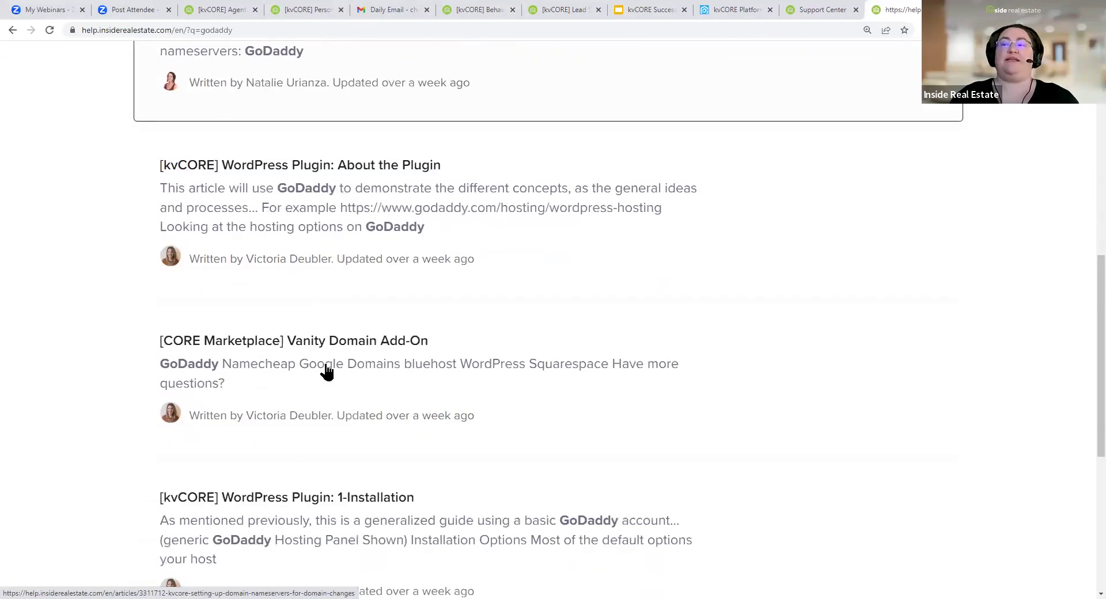
scroll(328, 373, down, 5)
scroll(323, 366, up, 5)
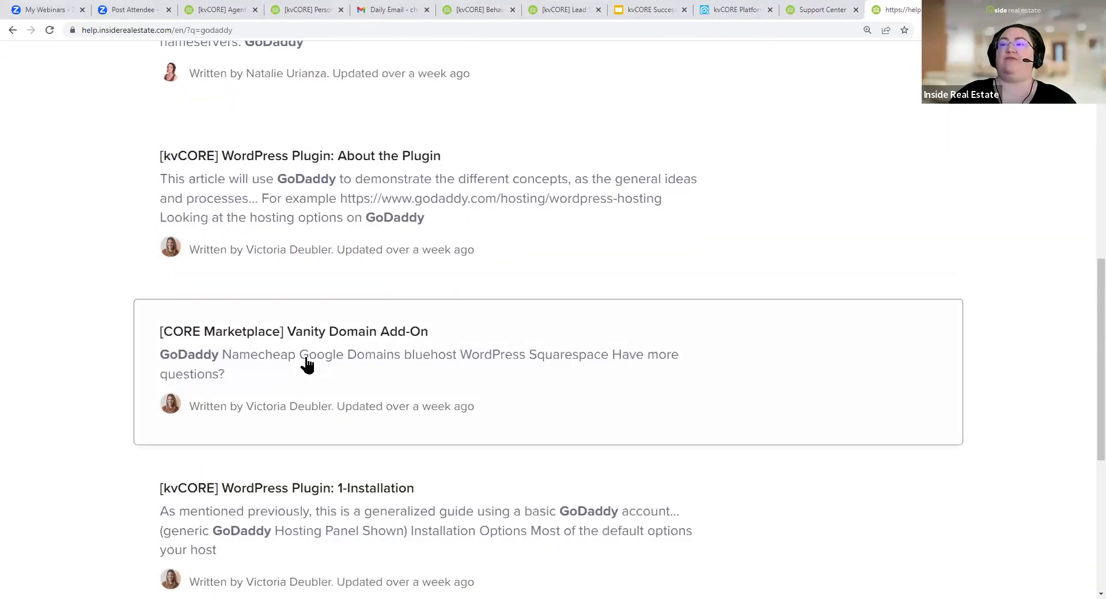
scroll(307, 366, up, 6)
scroll(385, 367, up, 4)
Open the "[kvCORE] Personalized Domains or Website URL Options for your Website" article and select its web address
click(374, 404)
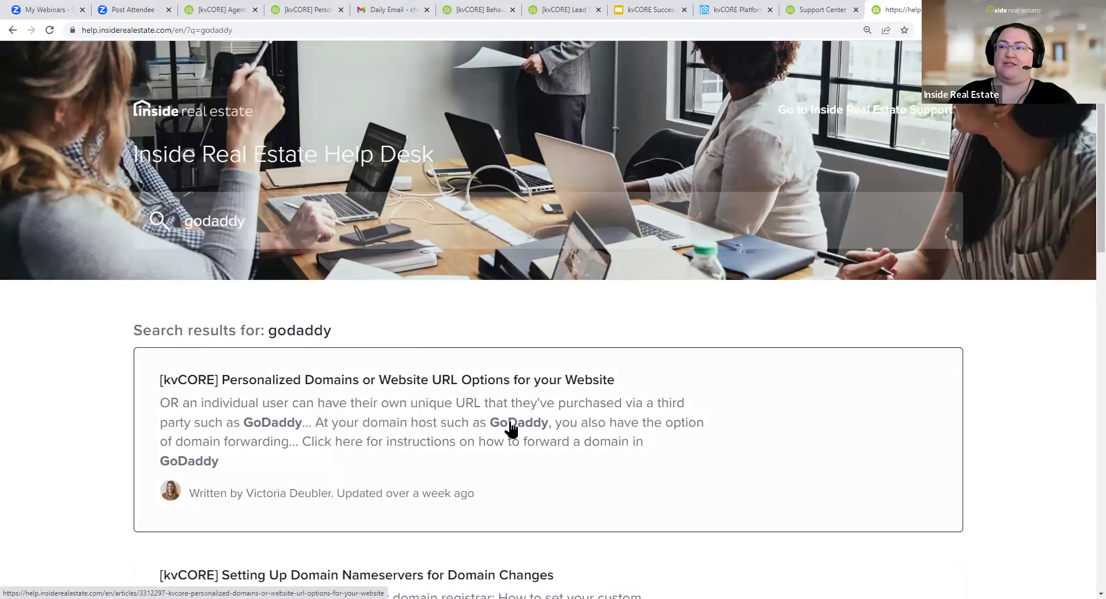
click(292, 448)
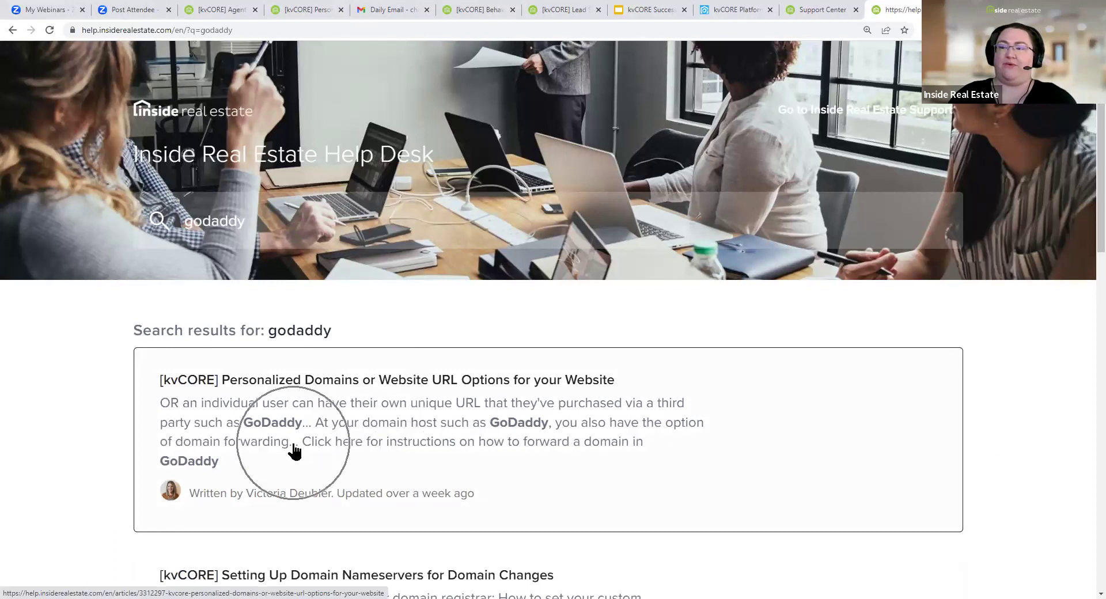
click(469, 427)
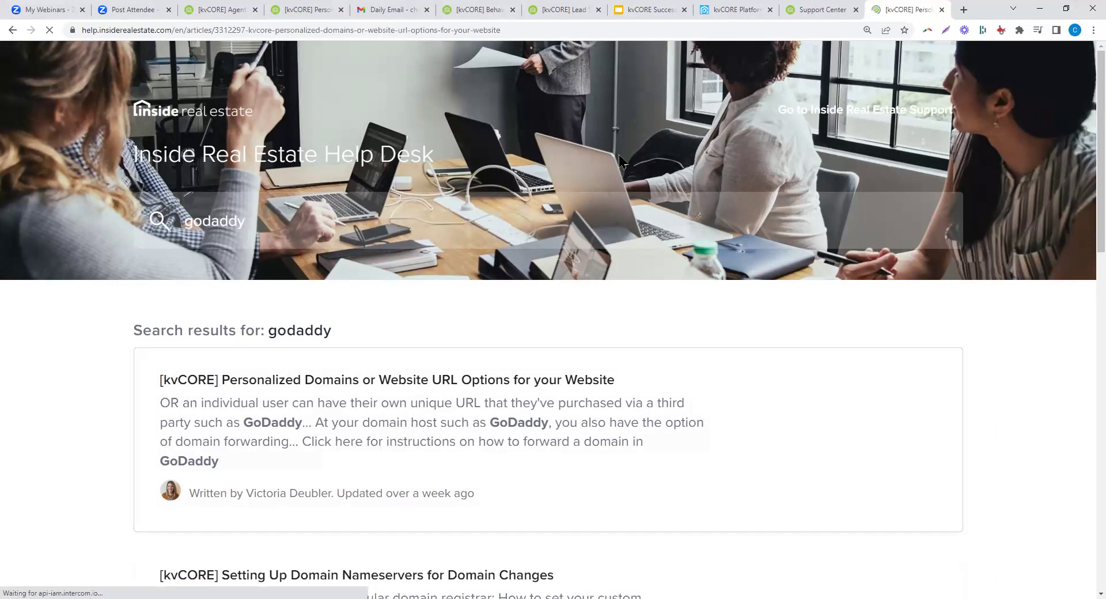
click(617, 29)
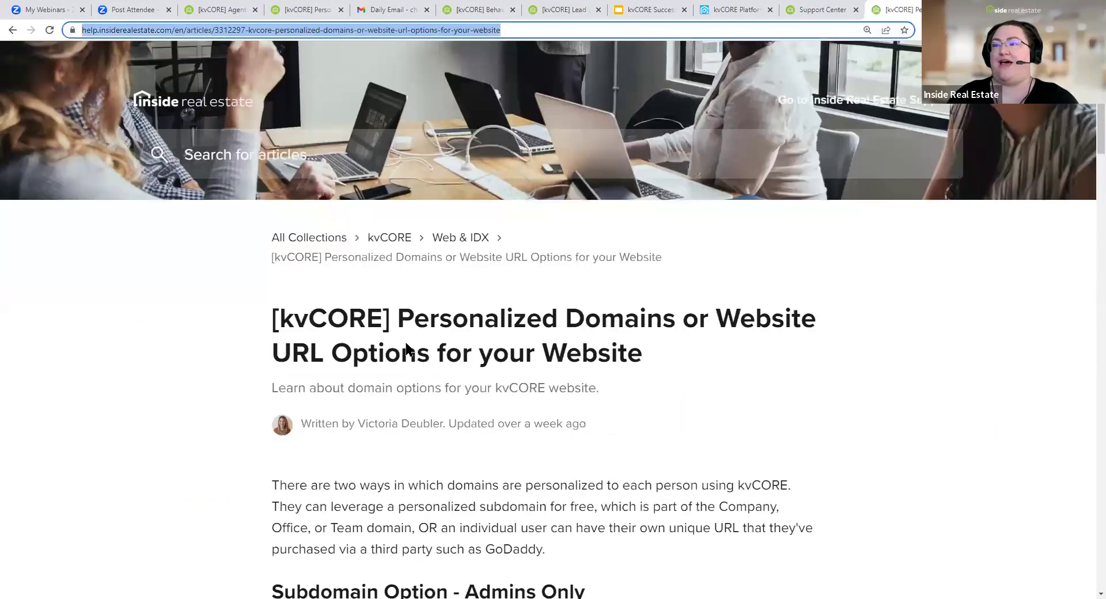
click(405, 369)
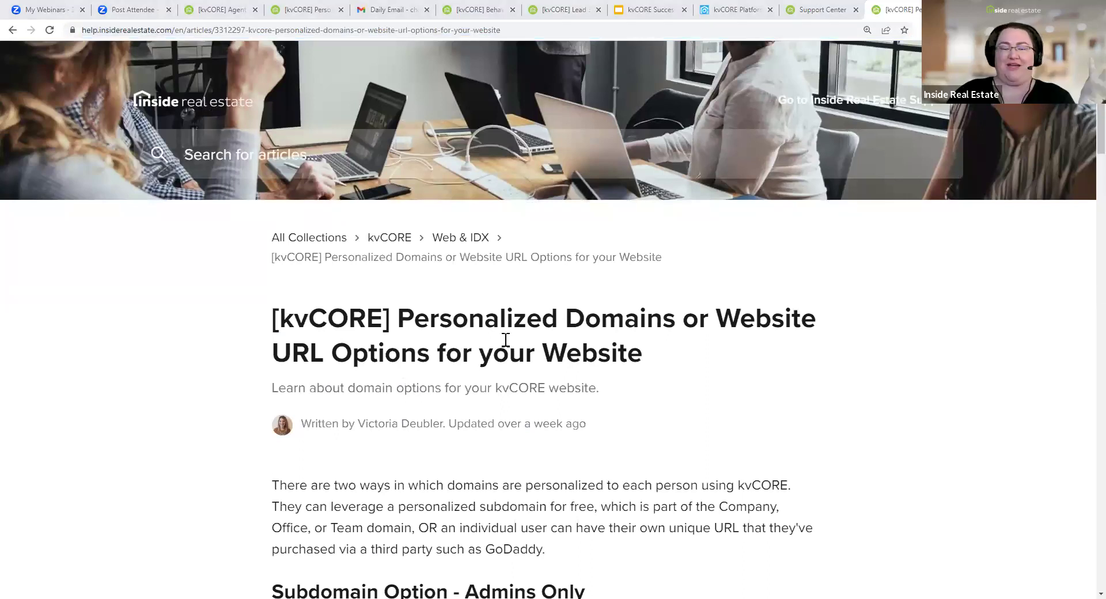
Look through the article's subdomain sections and highlight the "What About Domain Forwarding?" heading
scroll(661, 447, down, 4)
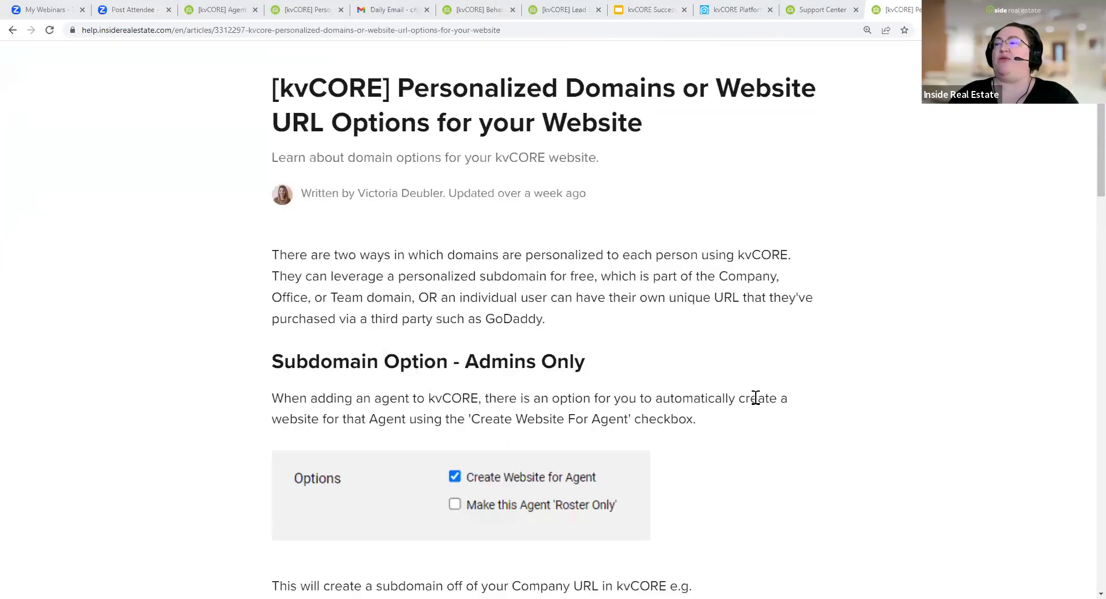
scroll(750, 381, down, 5)
scroll(750, 380, up, 5)
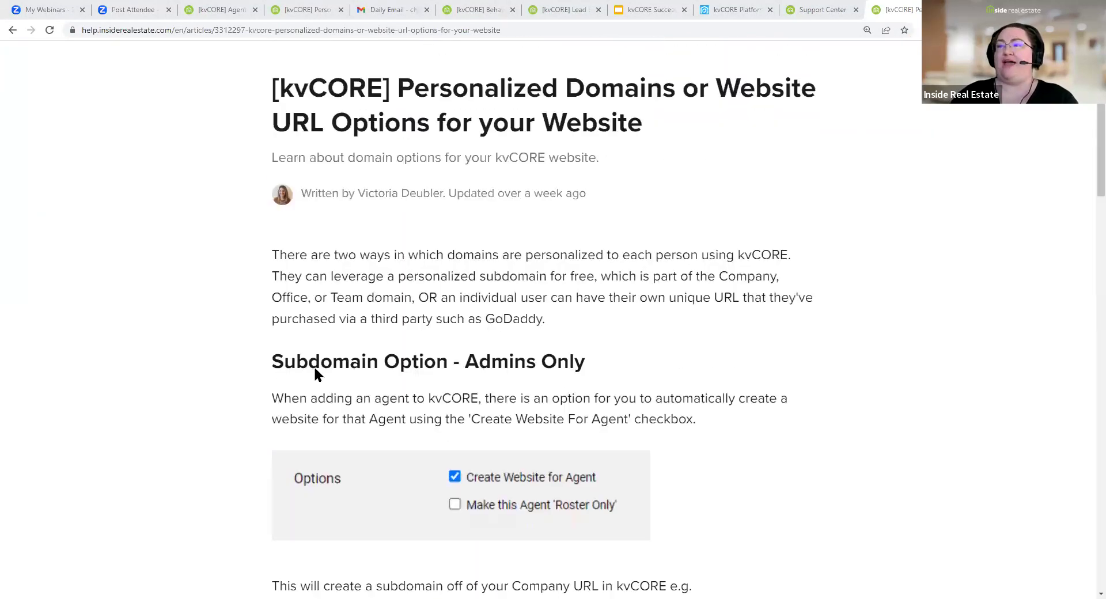
scroll(888, 392, down, 6)
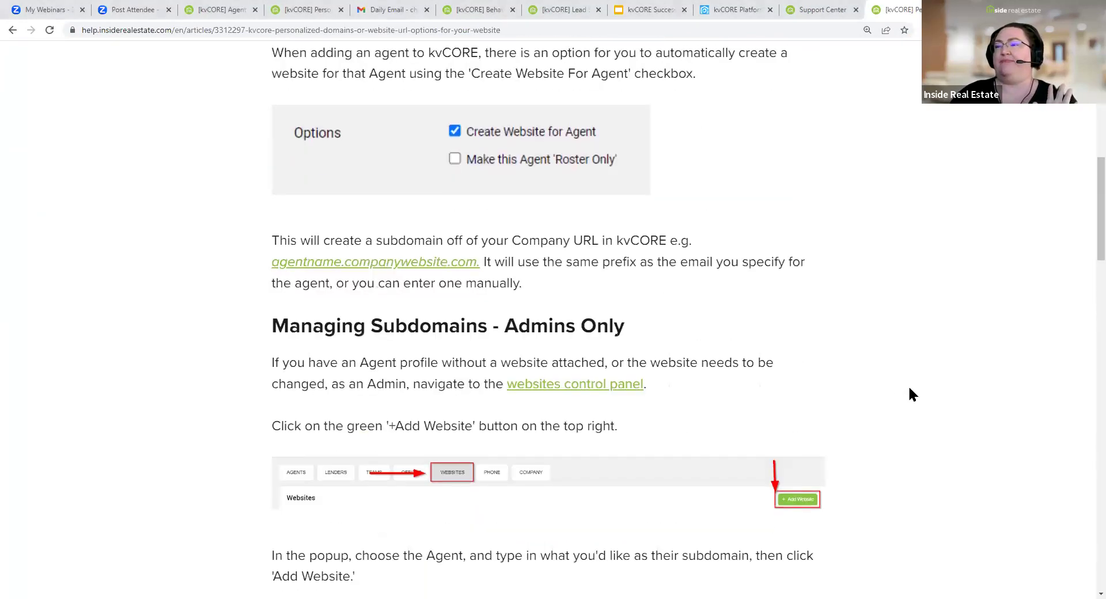
scroll(909, 388, down, 12)
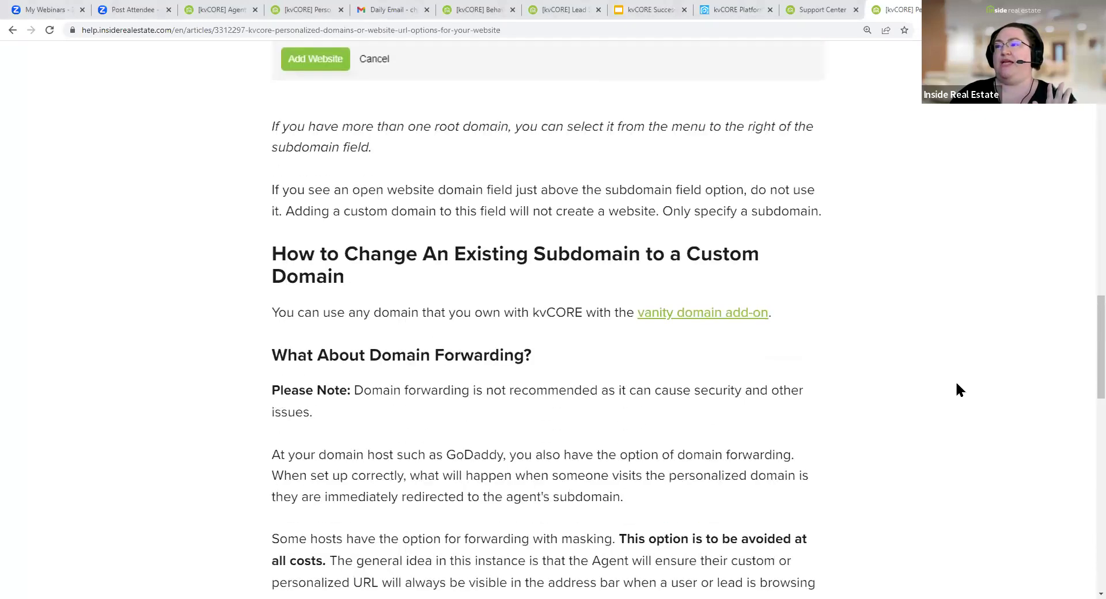
scroll(956, 384, down, 1)
drag(272, 298, 579, 300)
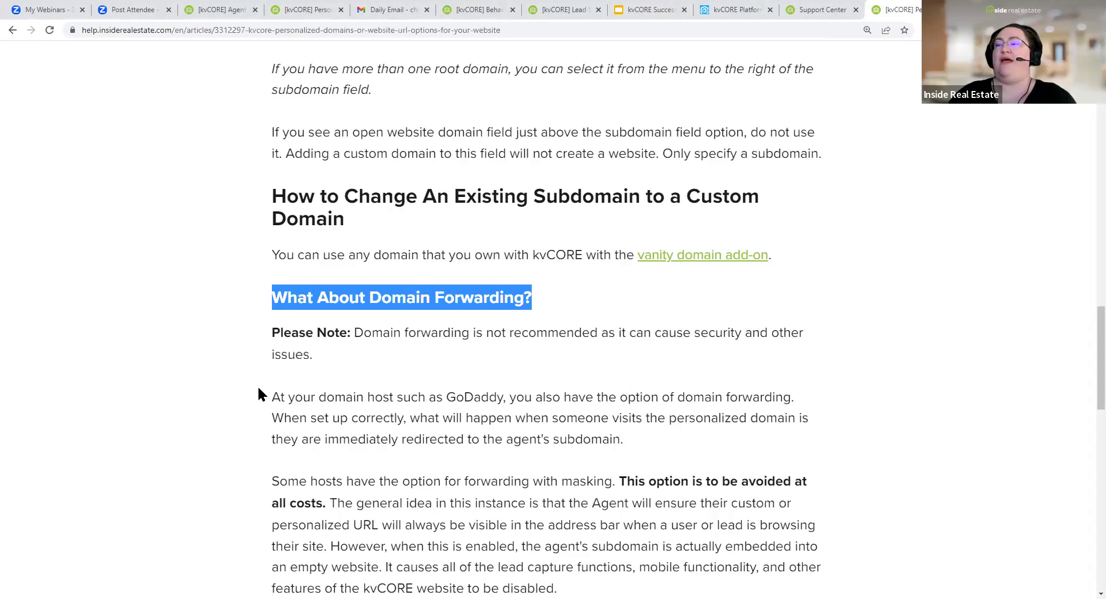
Highlight the sentences on GoDaddy's domain forwarding option and the redirect to the agent's subdomain
drag(257, 388, 362, 408)
drag(507, 405, 750, 404)
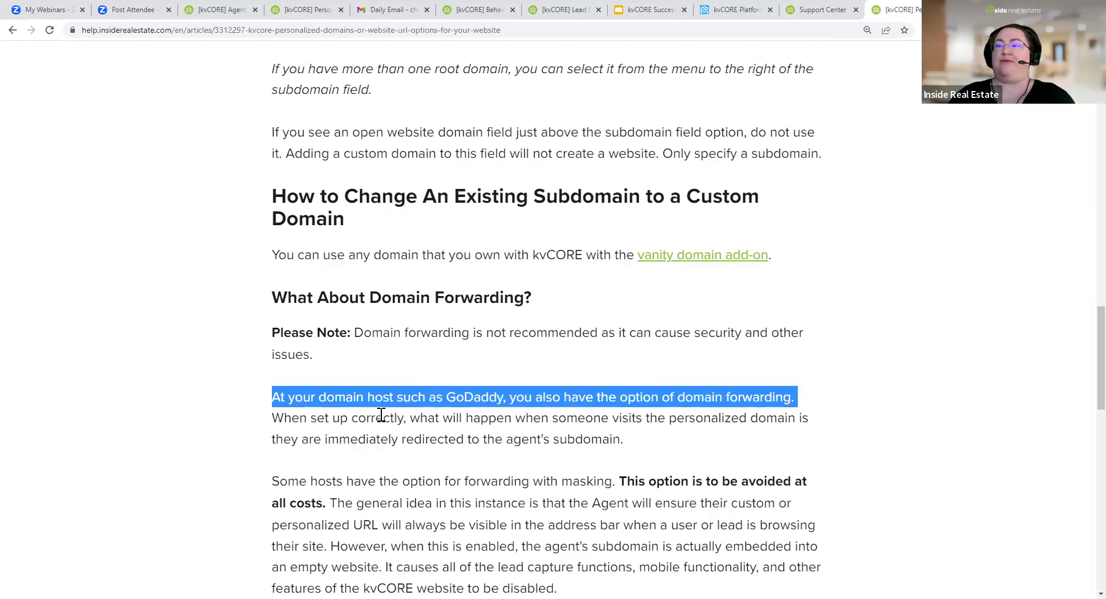
mouse_move(349, 418)
mouse_down()
mouse_move(486, 437)
mouse_move(594, 415)
mouse_move(815, 410)
mouse_move(795, 429)
mouse_move(400, 479)
mouse_move(395, 441)
mouse_move(632, 433)
mouse_up()
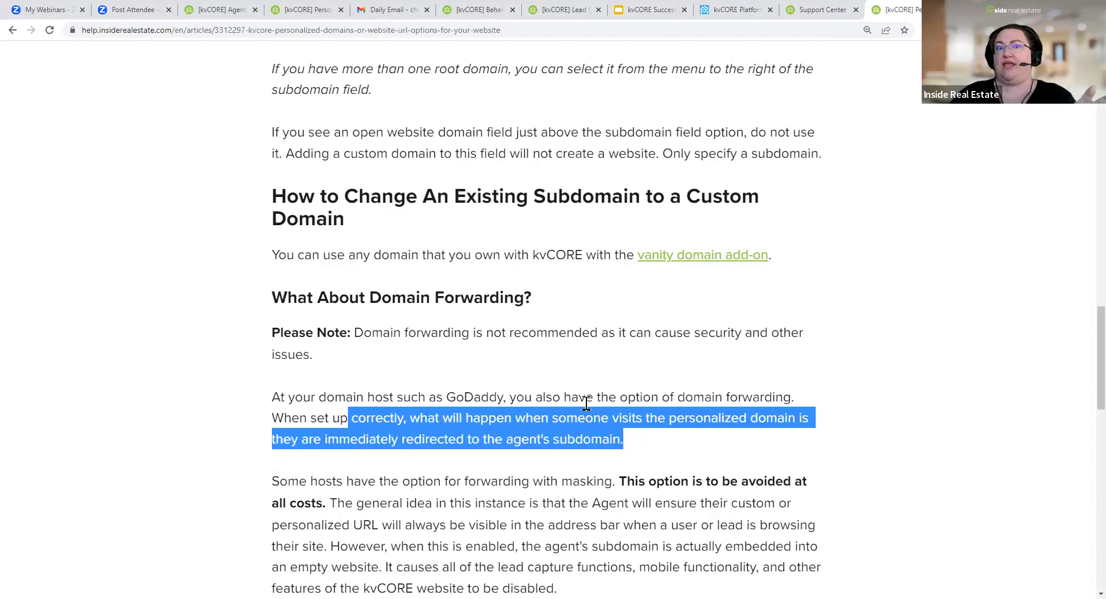
Highlight the line about how to forward a domain in GoDaddy and open its linked instructions
scroll(527, 345, down, 3)
scroll(525, 319, down, 2)
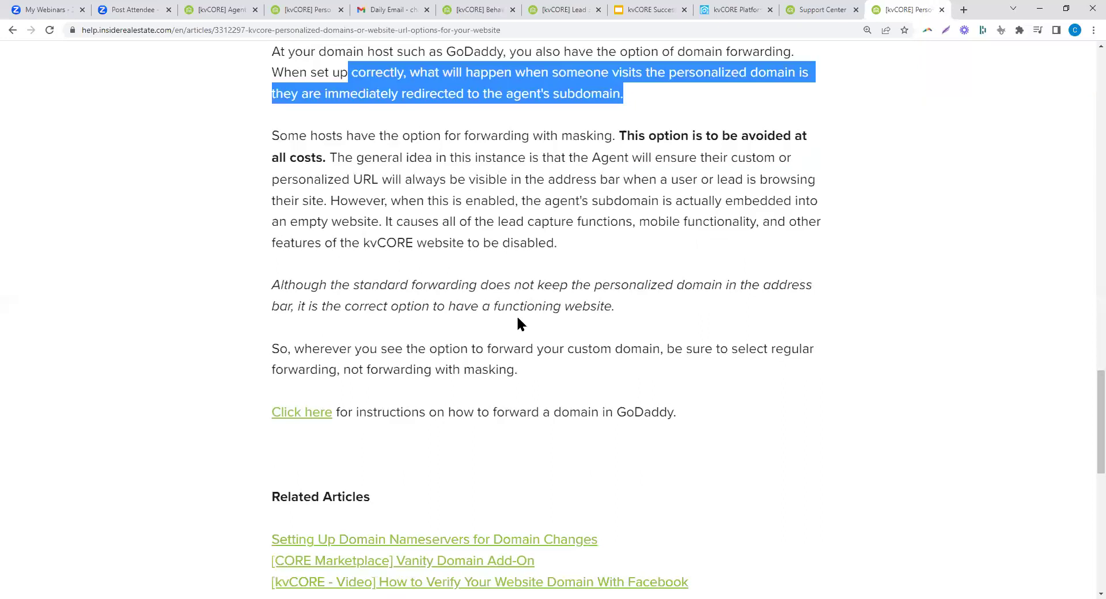
drag(356, 410, 263, 410)
click(273, 429)
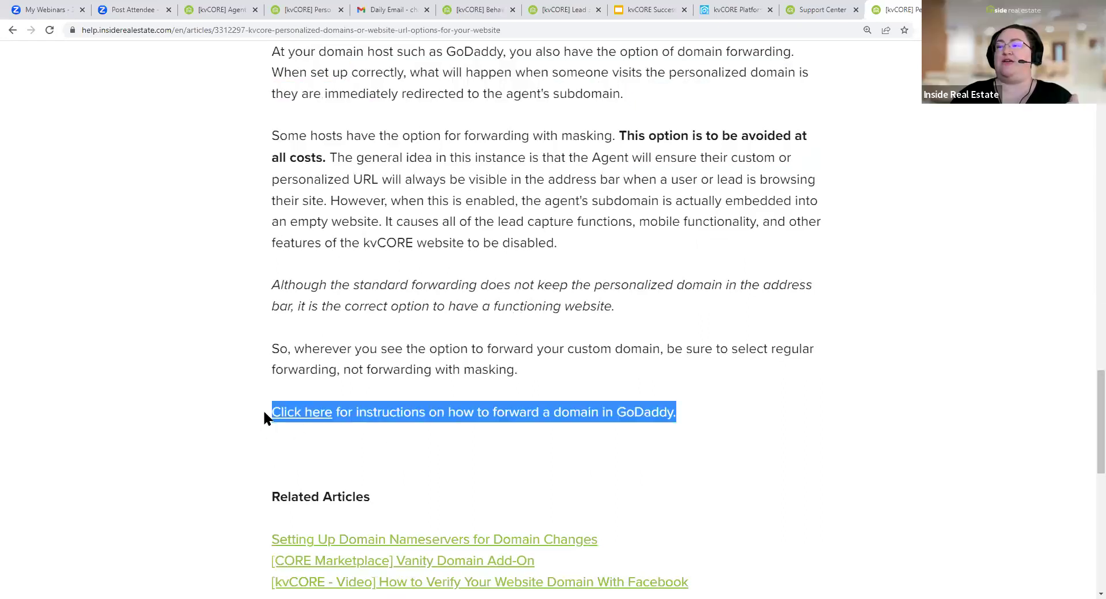
click(307, 413)
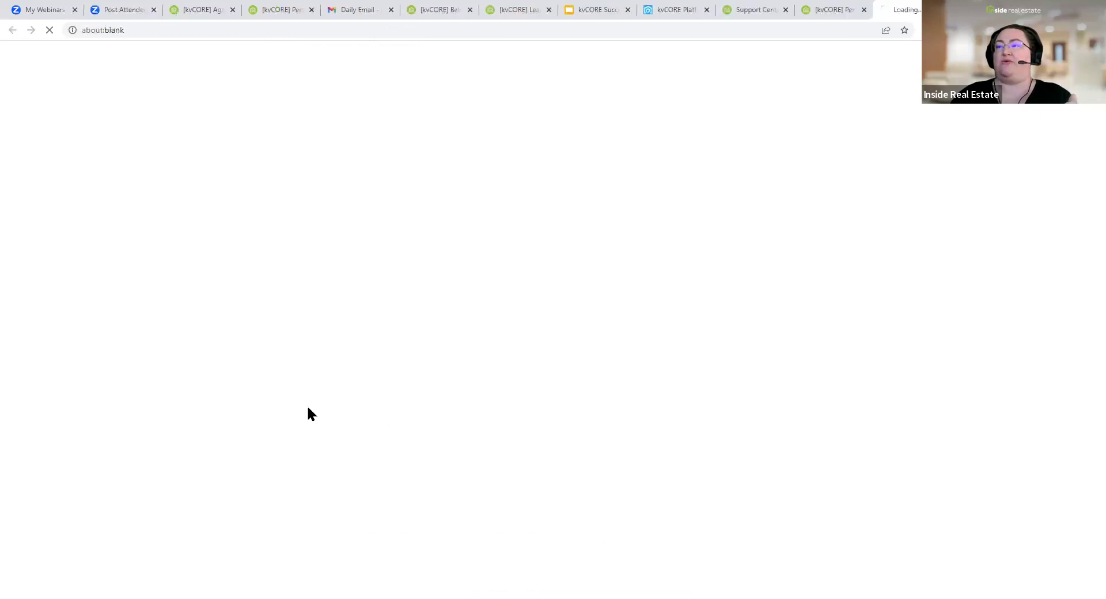
click(648, 30)
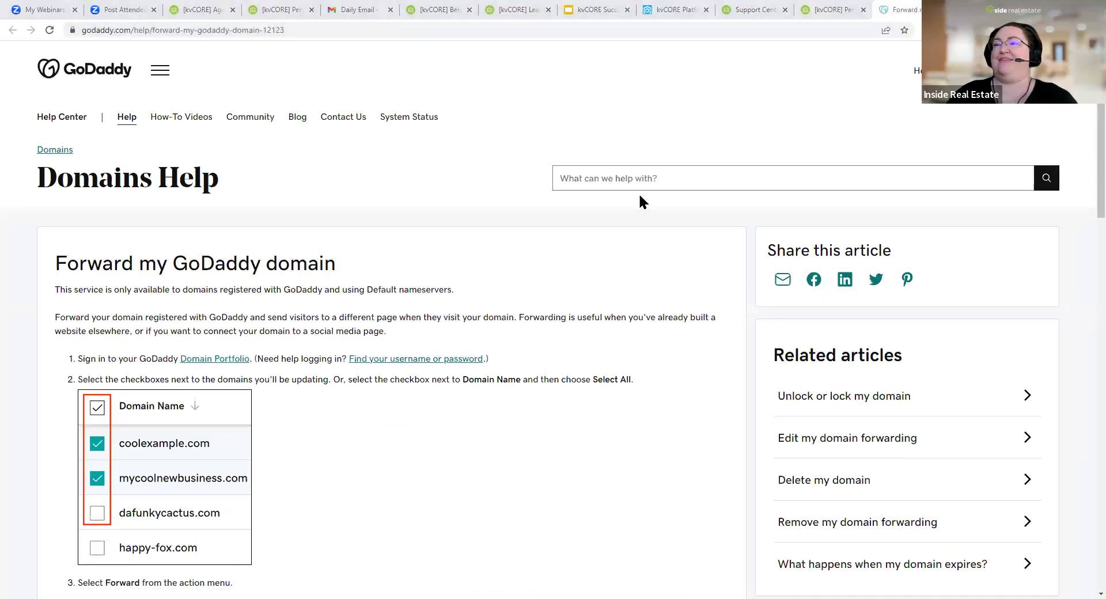
Highlight the "Forward my GoDaddy domain" title and look through the instructions as far as the forwarding types
triple_click(386, 267)
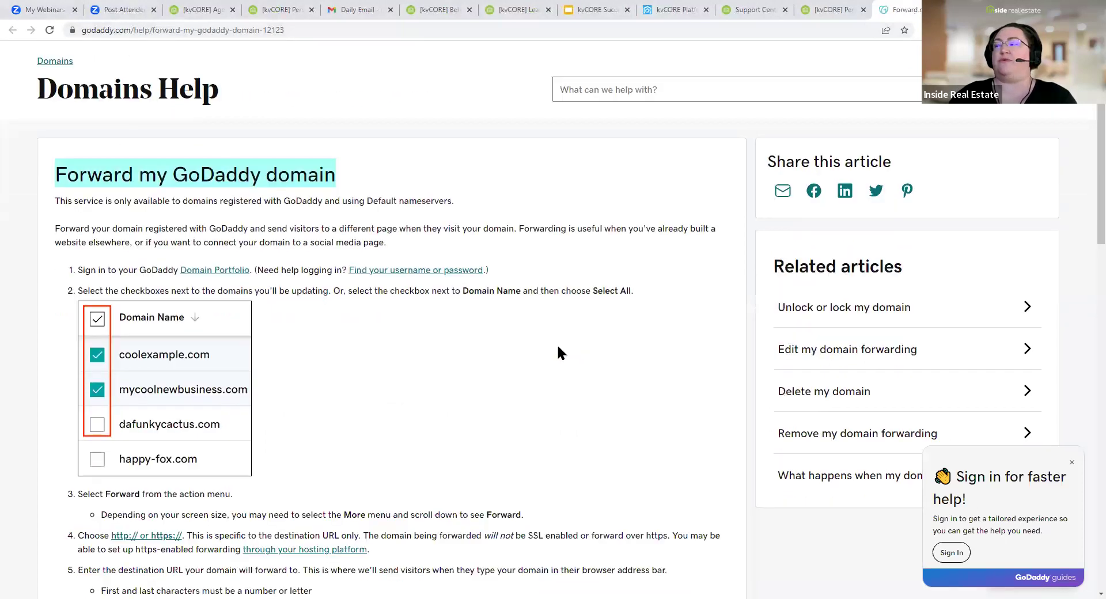
scroll(557, 345, down, 5)
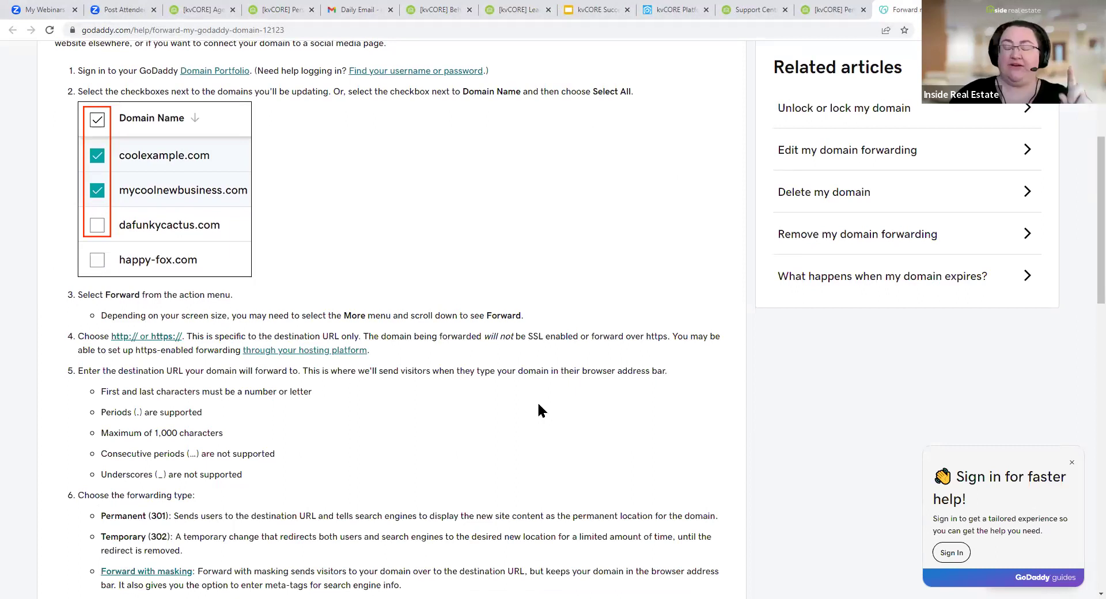
scroll(537, 403, down, 3)
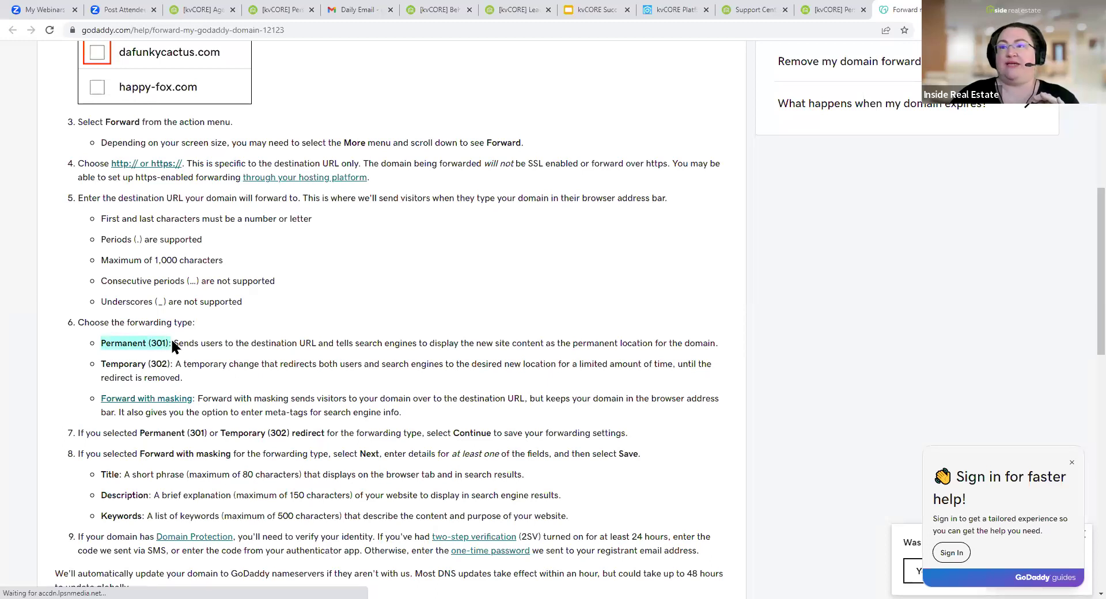
Highlight the Permanent (301) option under the forwarding types
click(201, 321)
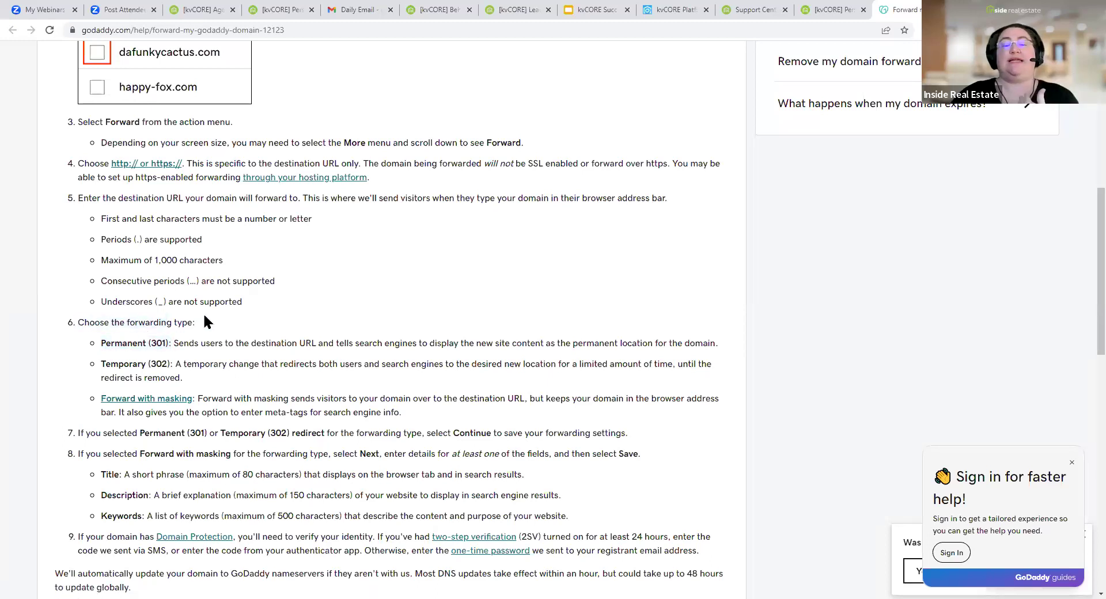
drag(192, 323, 165, 344)
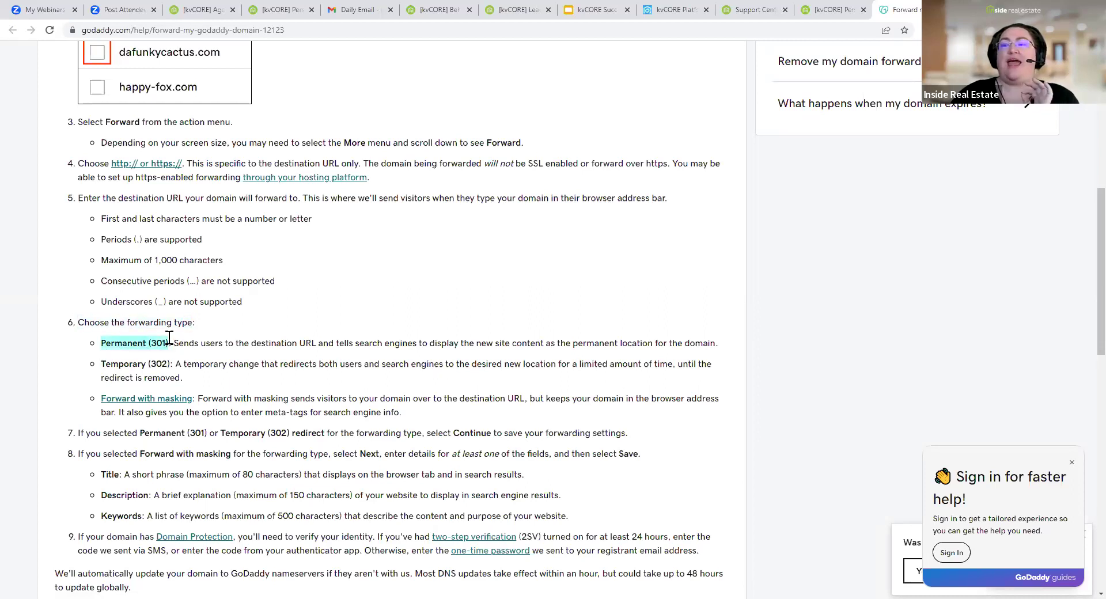
drag(169, 338, 175, 344)
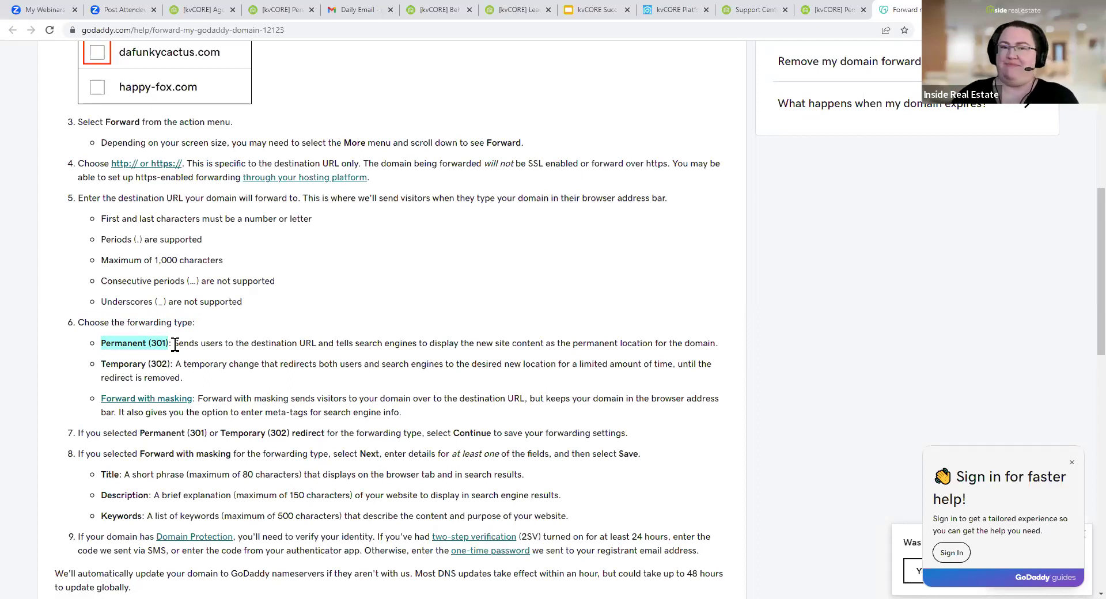
click(245, 329)
drag(100, 344, 146, 343)
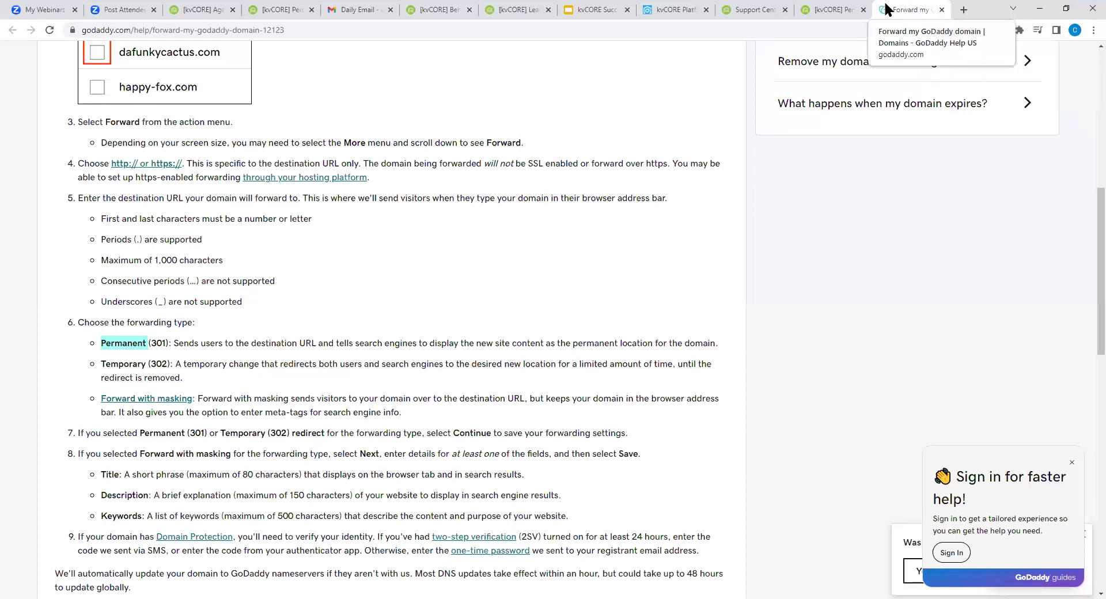
Clear the highlight, return to the beginning of the GoDaddy article and highlight the Domains Help heading
click(437, 257)
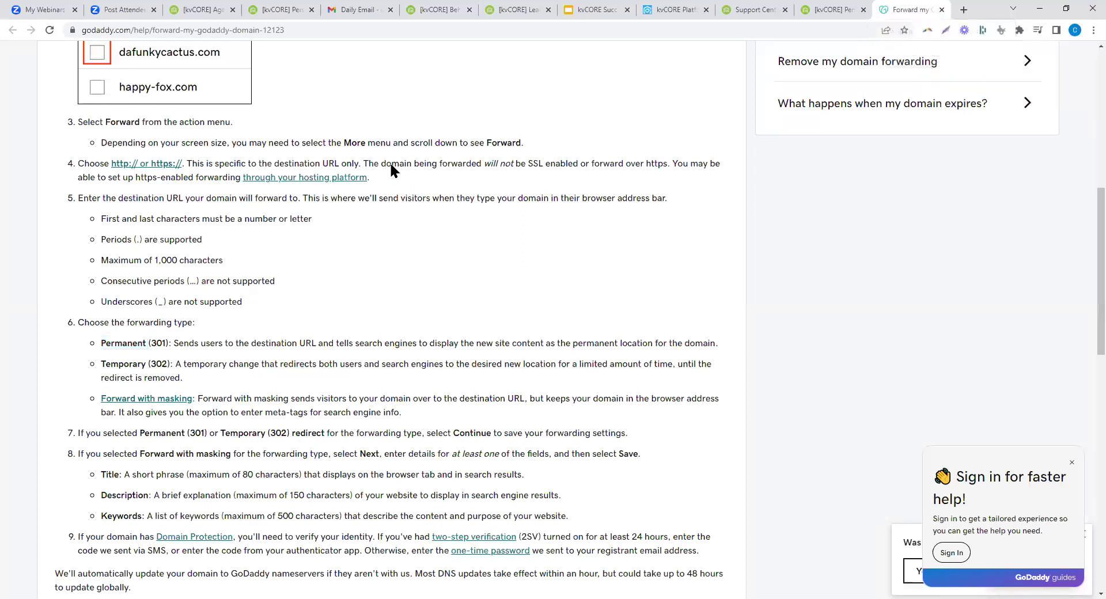
key(Home)
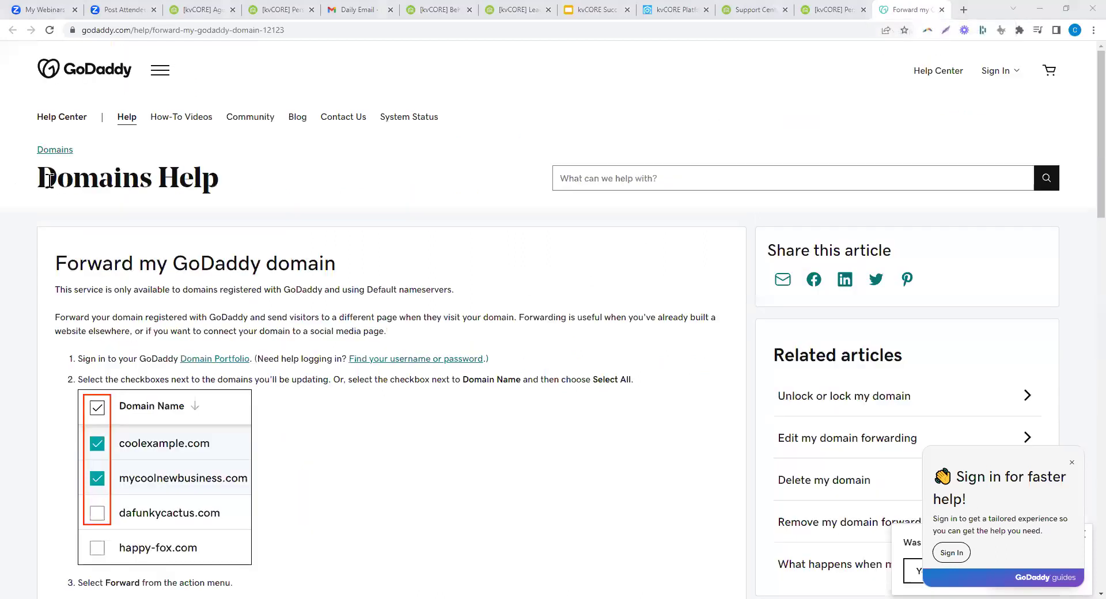
drag(41, 177, 220, 174)
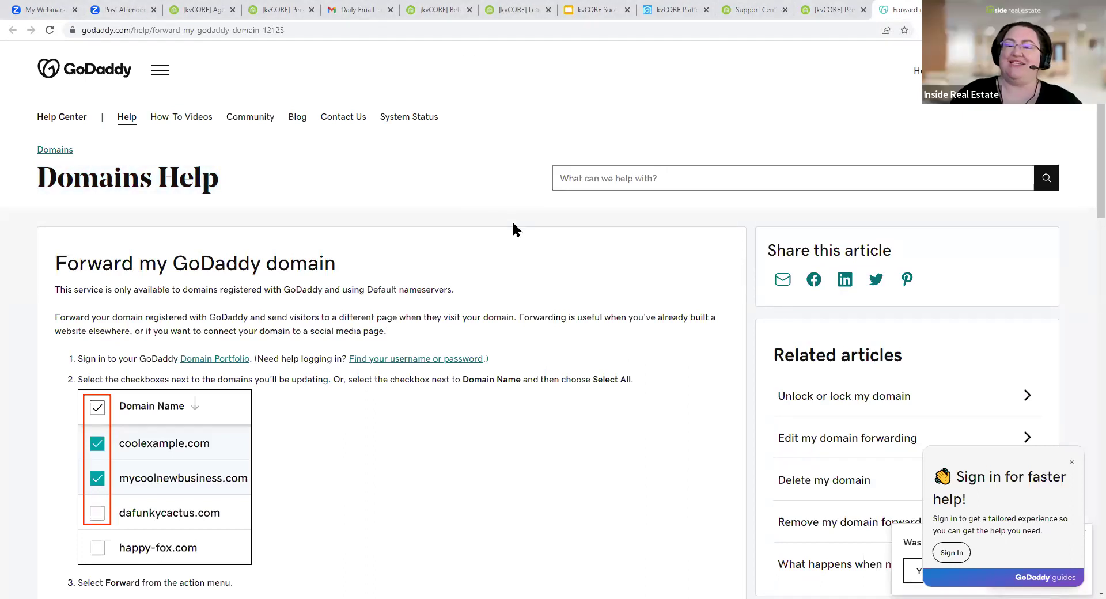
Switch to the kvCORE platform and open the account menu listing the website domain
click(663, 8)
click(1057, 60)
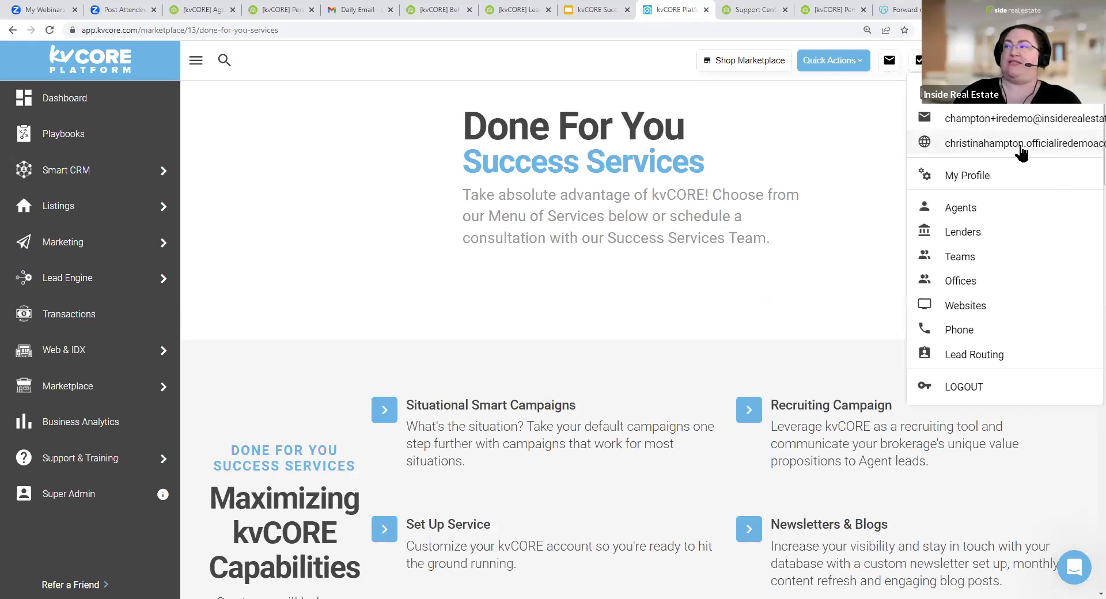
click(1022, 63)
click(1023, 63)
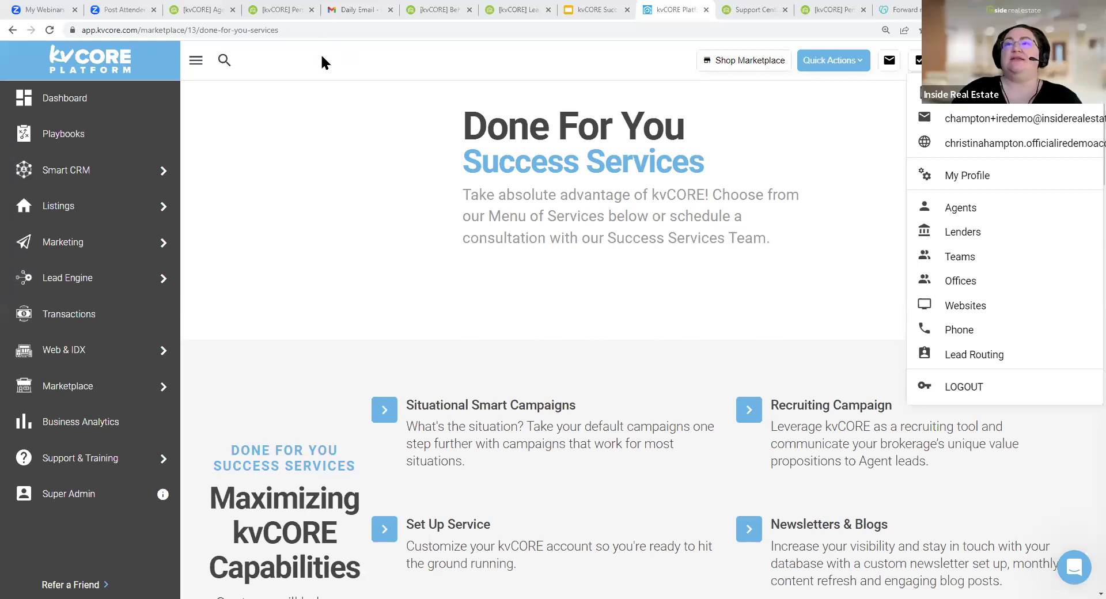
Go to the kvCORE dashboard and filter the activity feed to Email Events
click(76, 92)
click(76, 92)
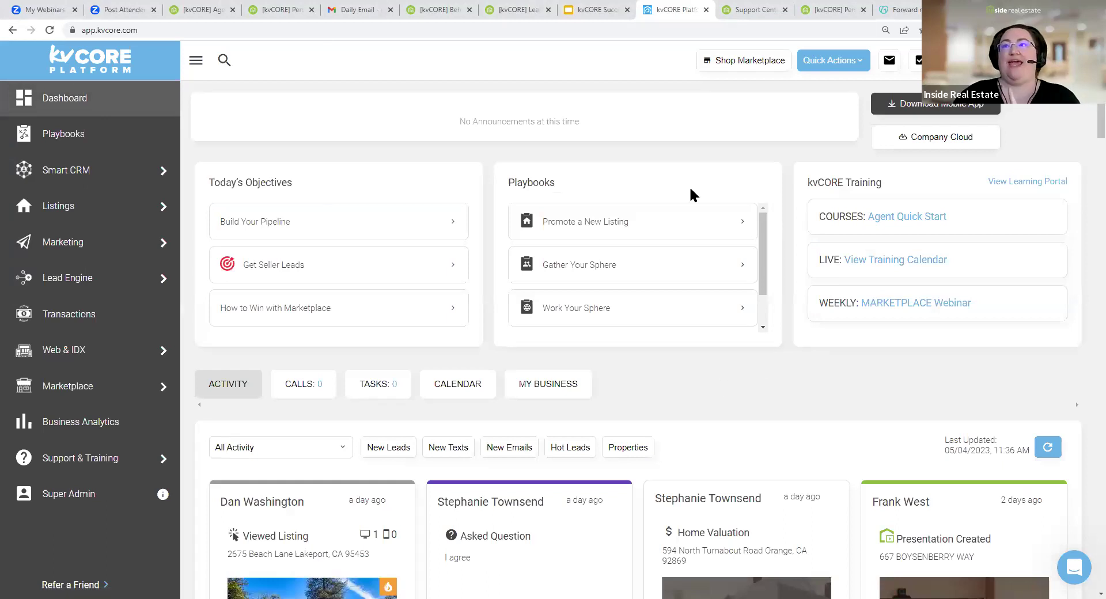
scroll(719, 311, down, 1)
scroll(719, 311, down, 3)
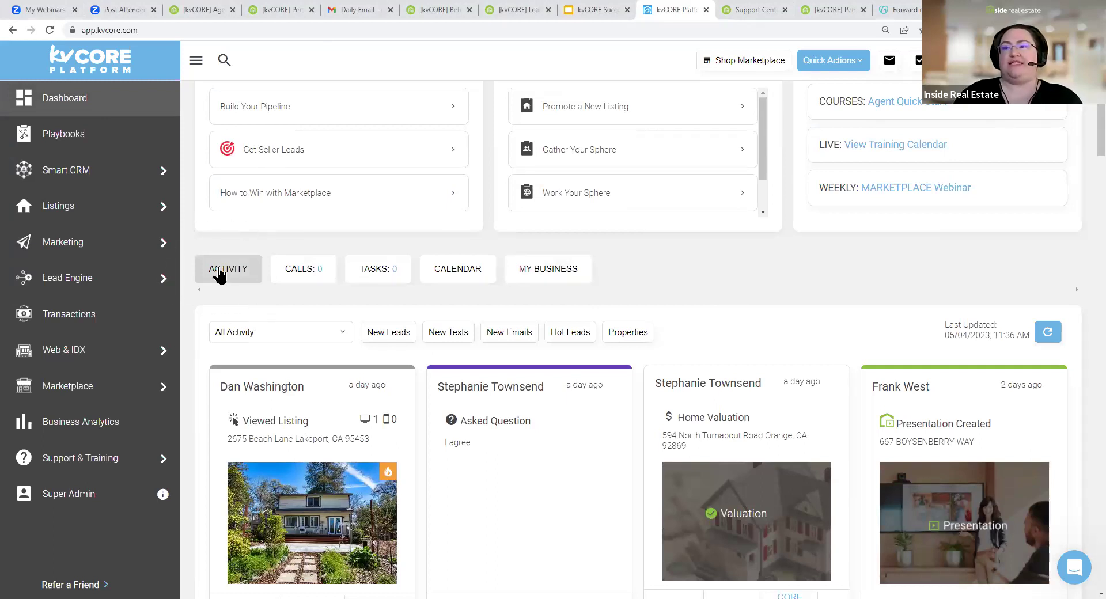
click(256, 328)
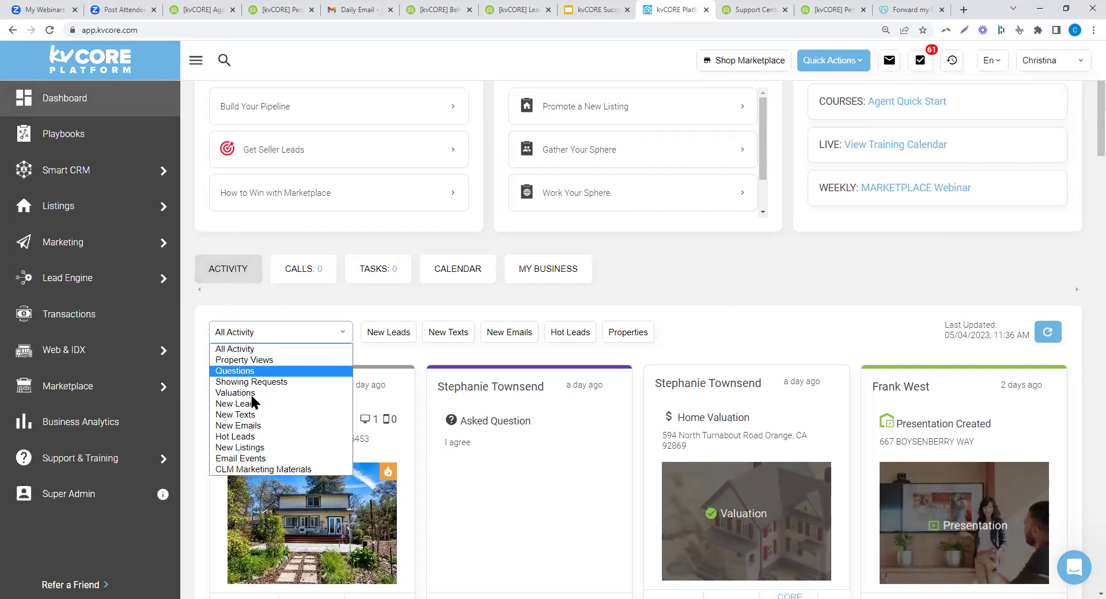
click(244, 459)
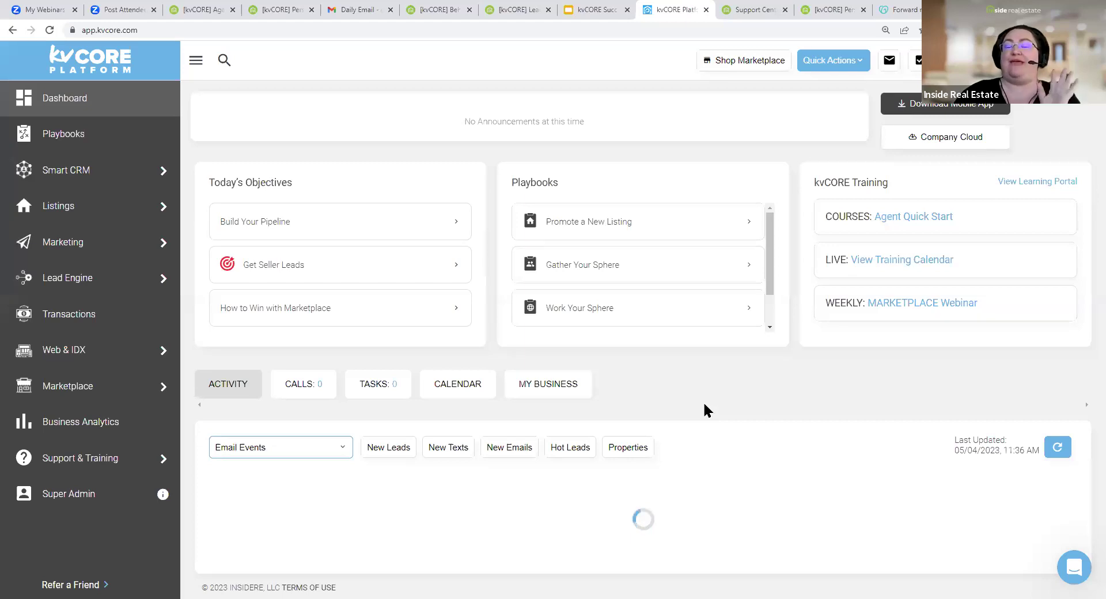
Look through the email event cards and highlight the opened "Restart your home search?" message, clearing the highlight each time
scroll(686, 232, down, 3)
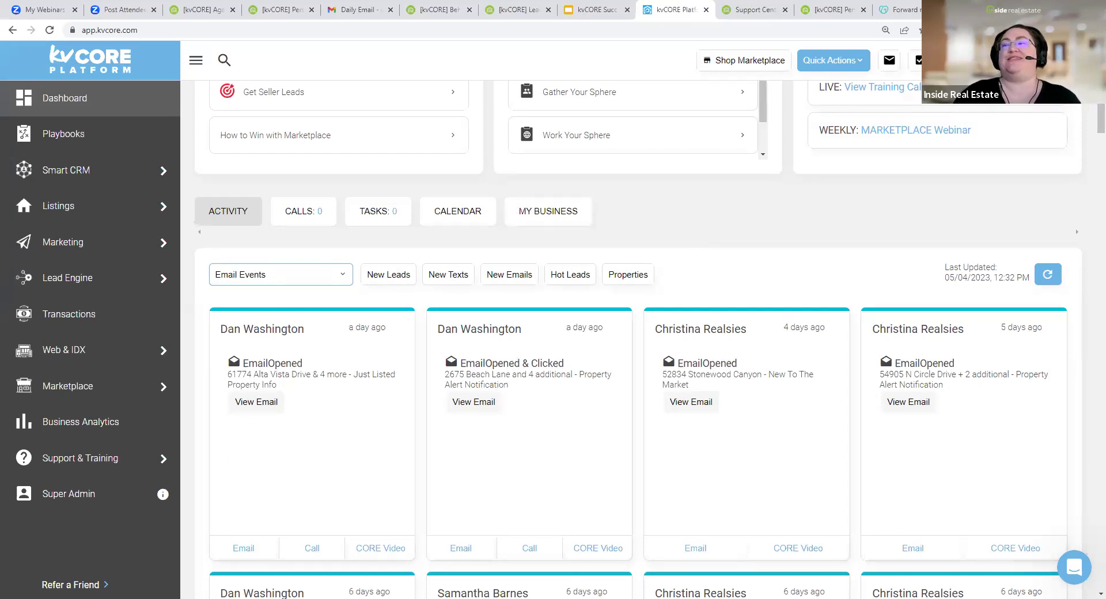
scroll(743, 268, down, 6)
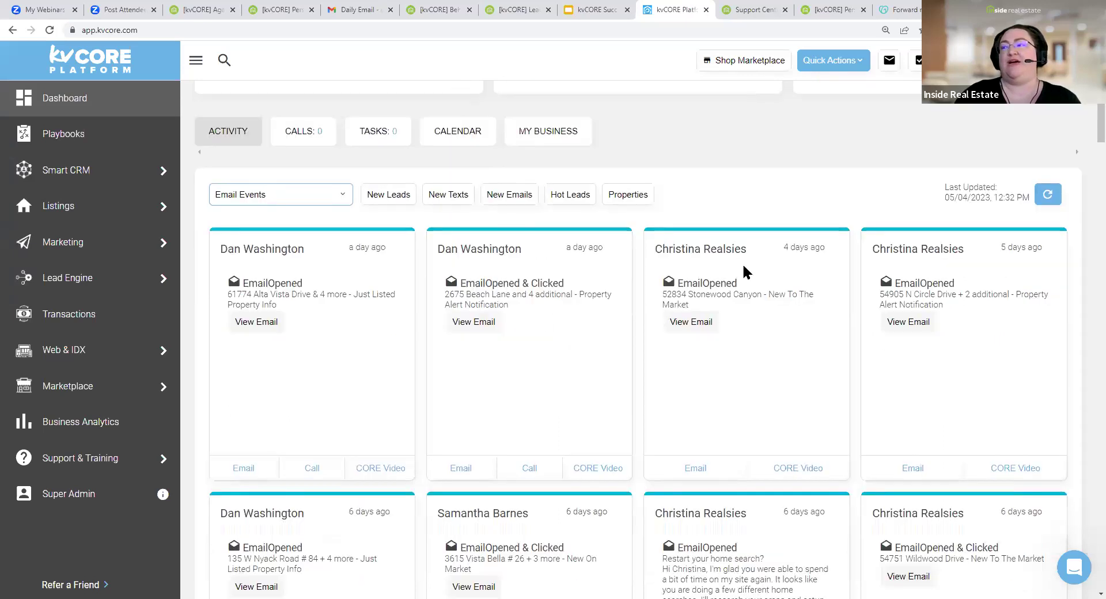
drag(783, 373, 656, 249)
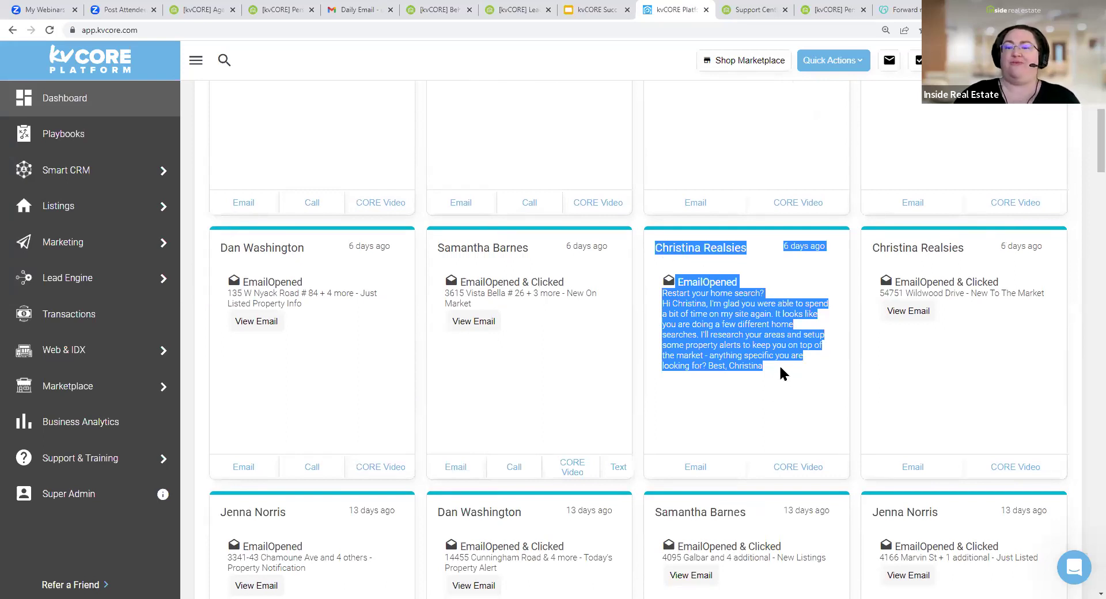
click(634, 412)
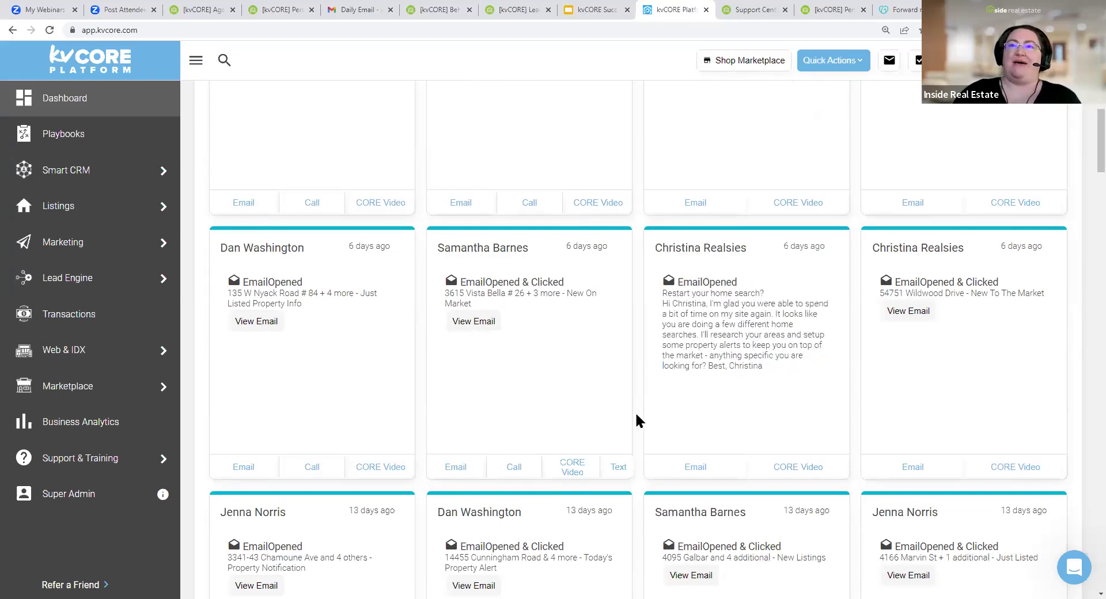
drag(774, 363, 657, 248)
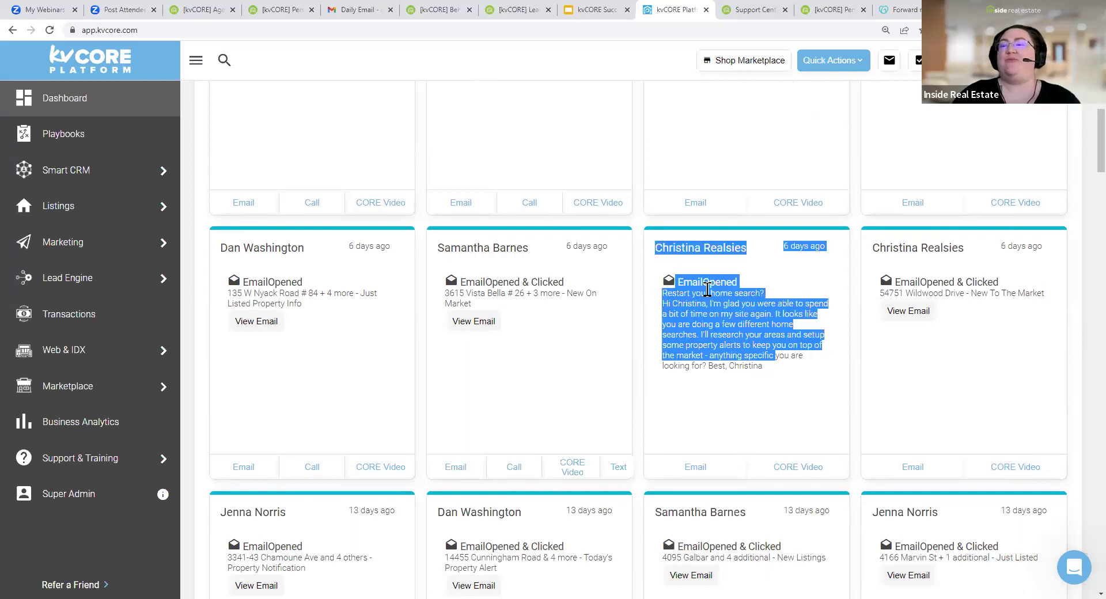
click(639, 378)
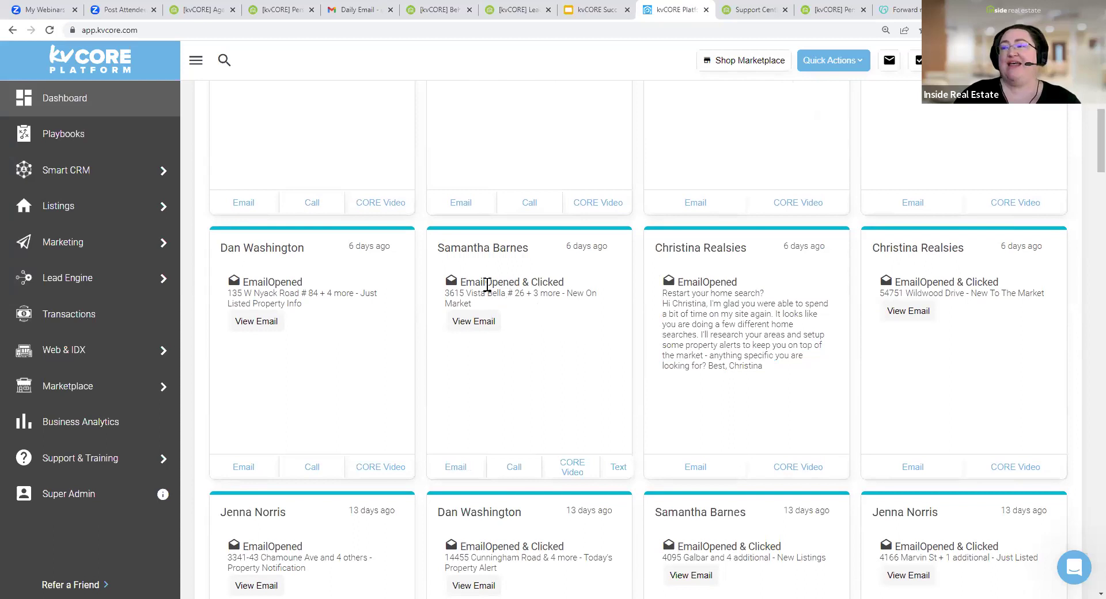
drag(461, 281, 572, 287)
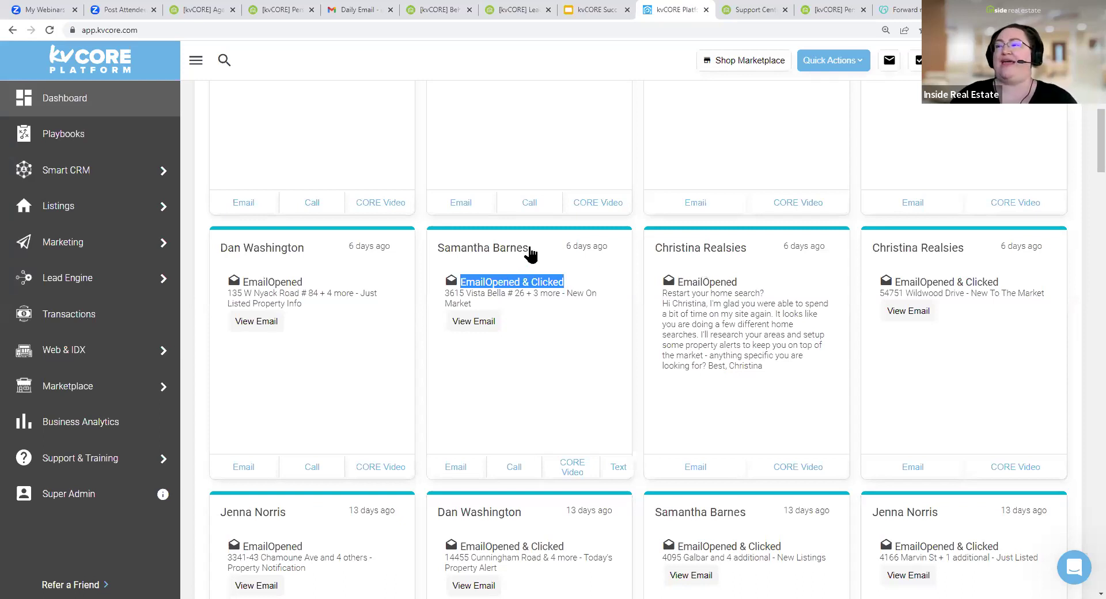
click(495, 251)
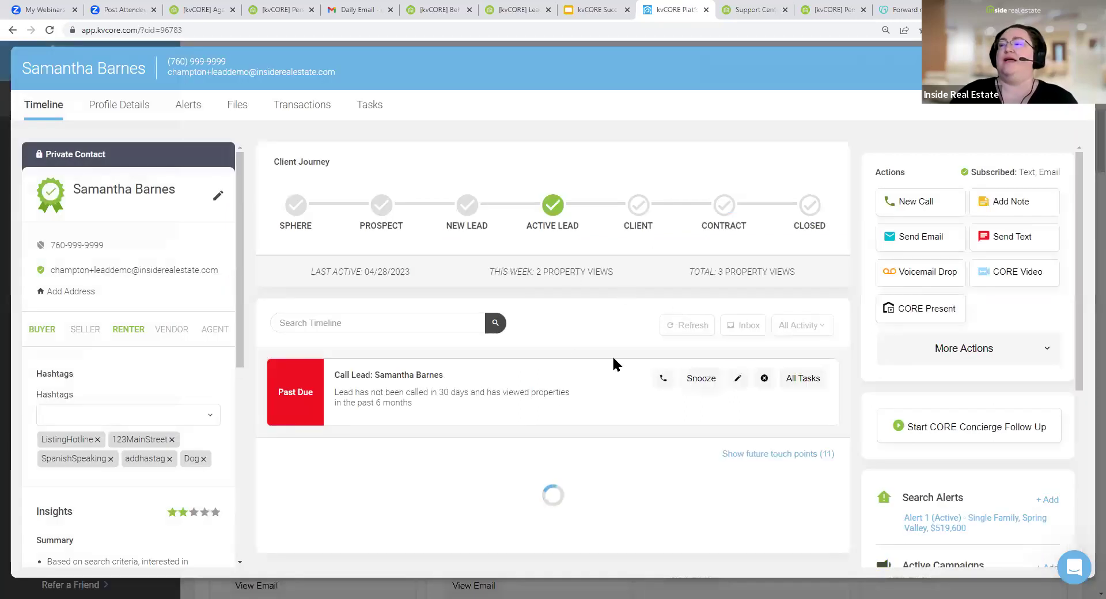
drag(442, 413, 591, 254)
scroll(591, 253, down, 3)
click(621, 249)
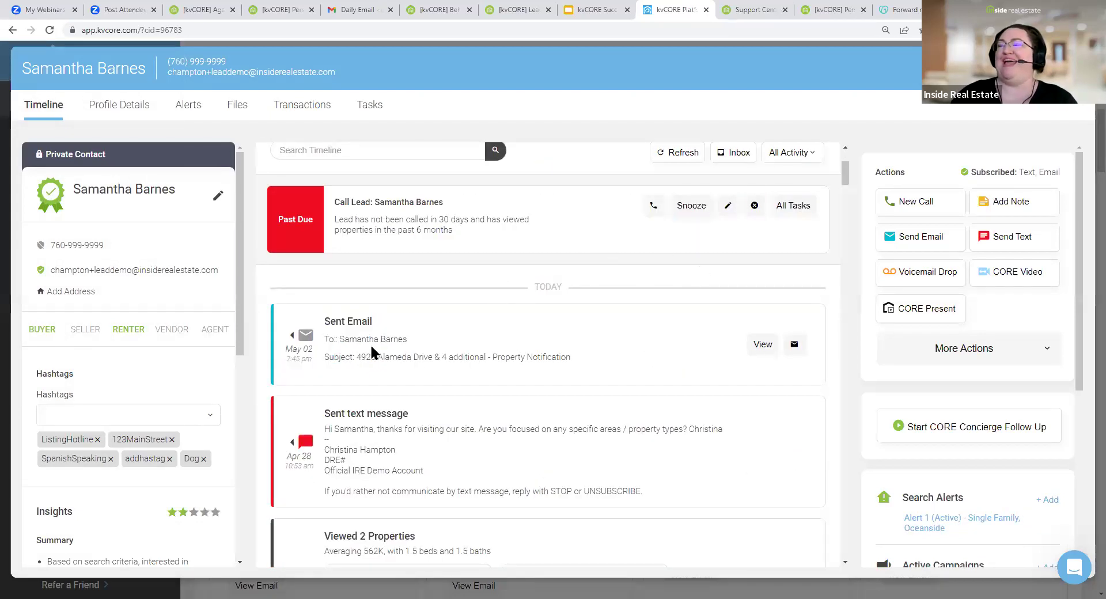
Highlight the May 02 Property Notification email and check its open status and that of the April 28 New On Market email
drag(323, 320, 582, 358)
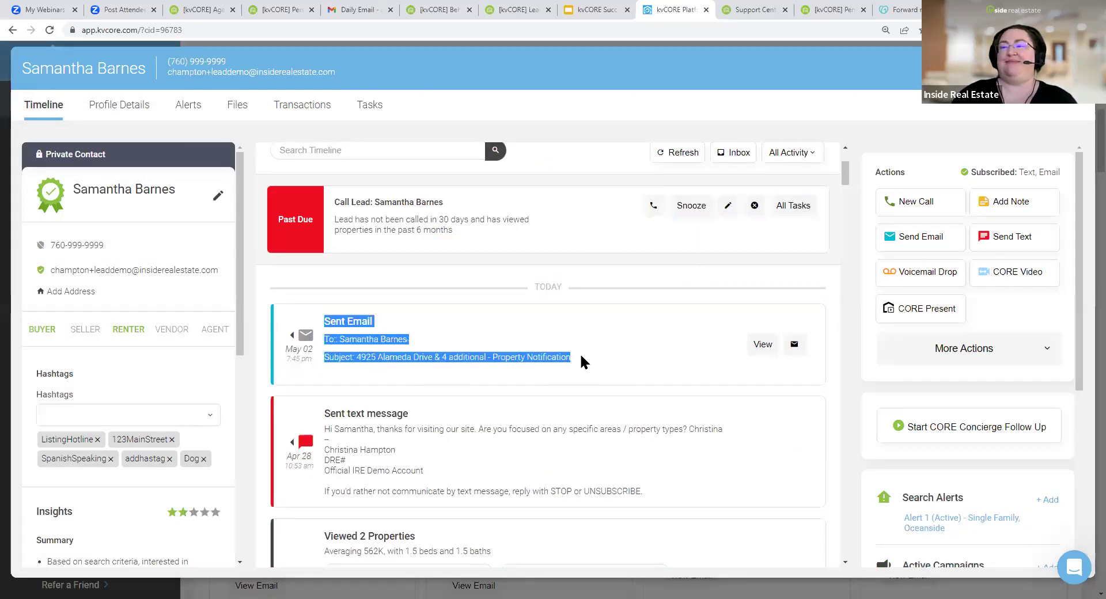
mouse_move(794, 355)
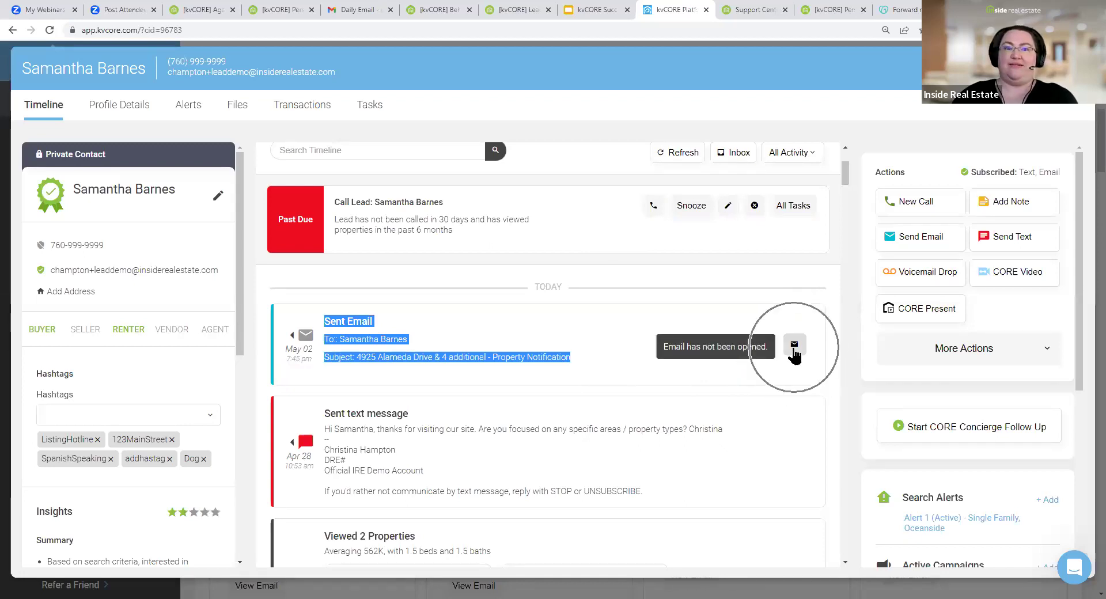
scroll(793, 356, down, 7)
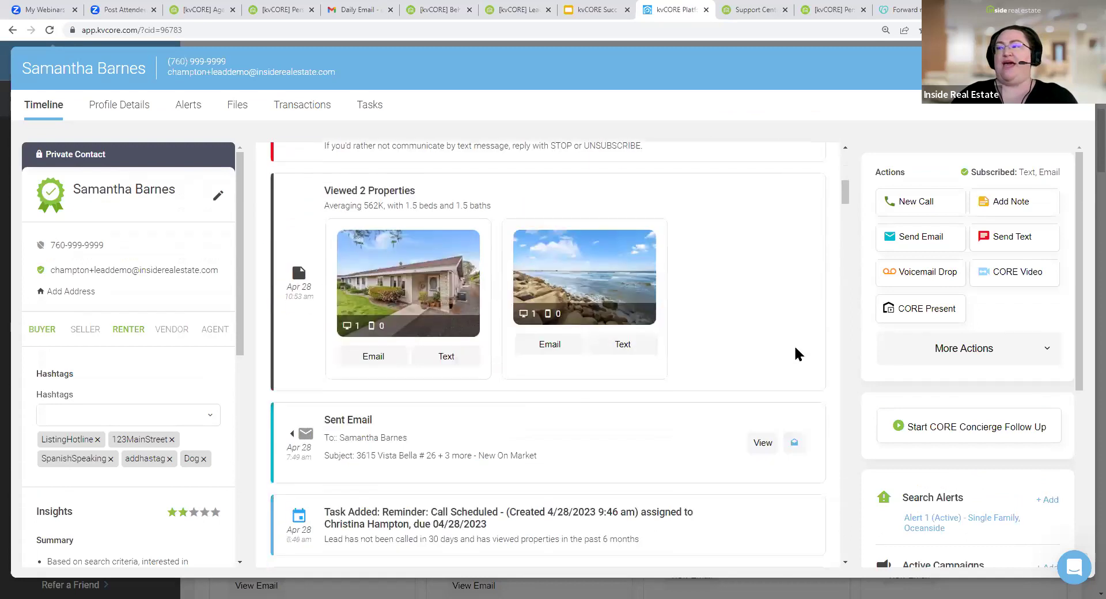
scroll(793, 366, down, 1)
mouse_move(794, 279)
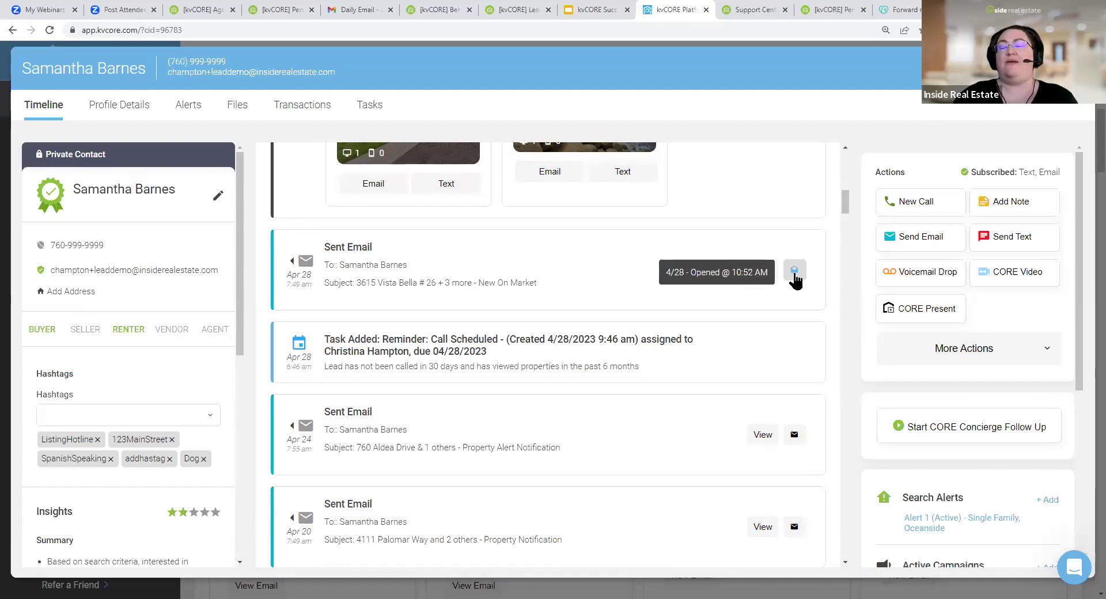
Compare the April 28 New On Market email's open time with the viewed properties entry, and close the contact record back to the dashboard
scroll(476, 363, up, 4)
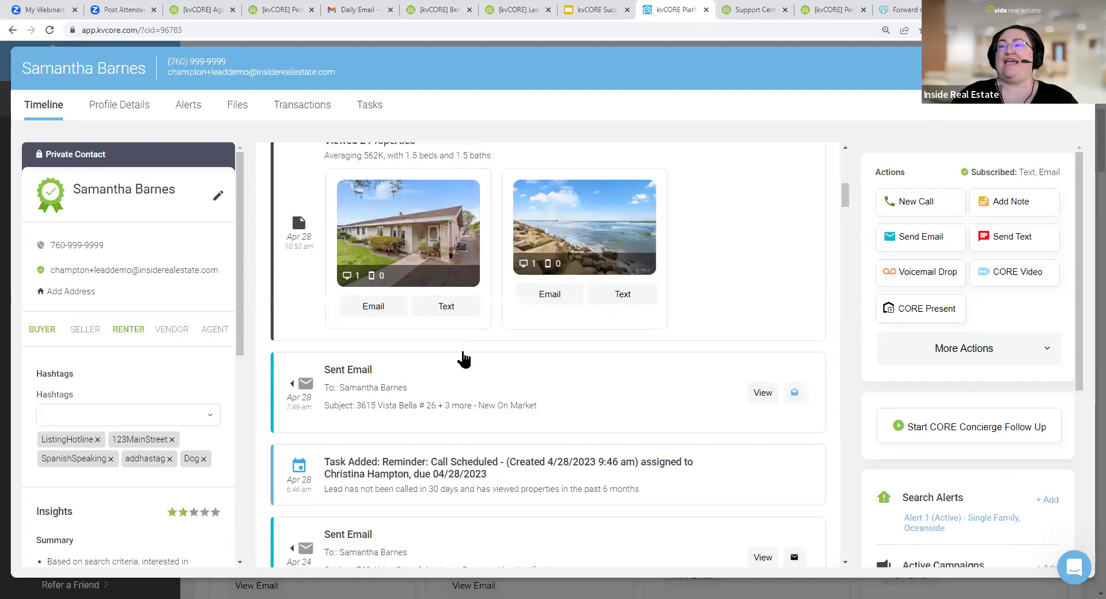
scroll(482, 494, down, 1)
drag(555, 461, 320, 413)
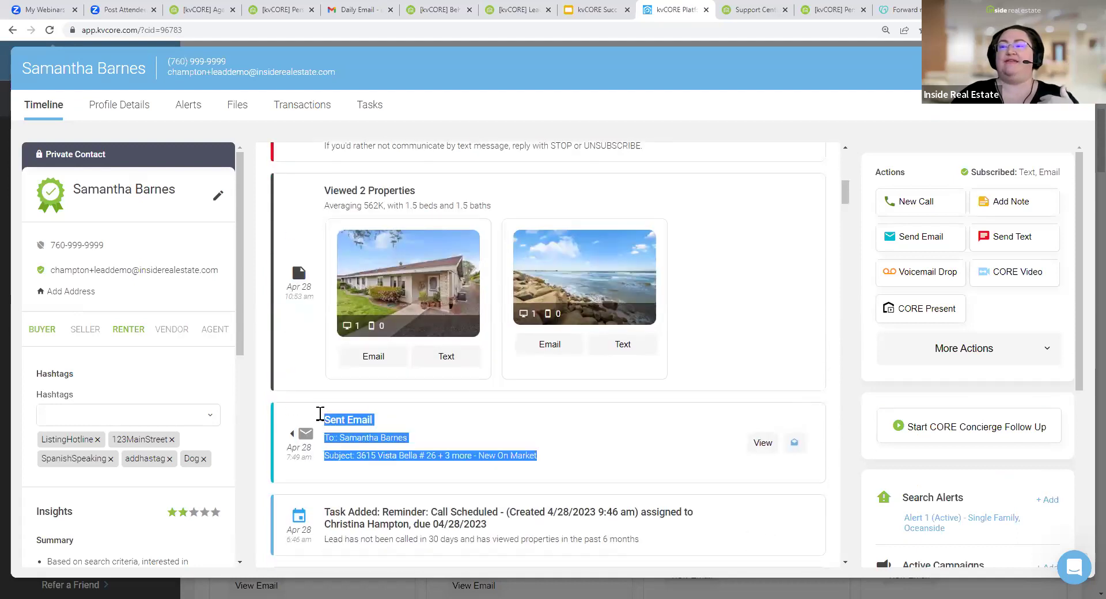
drag(331, 218, 327, 191)
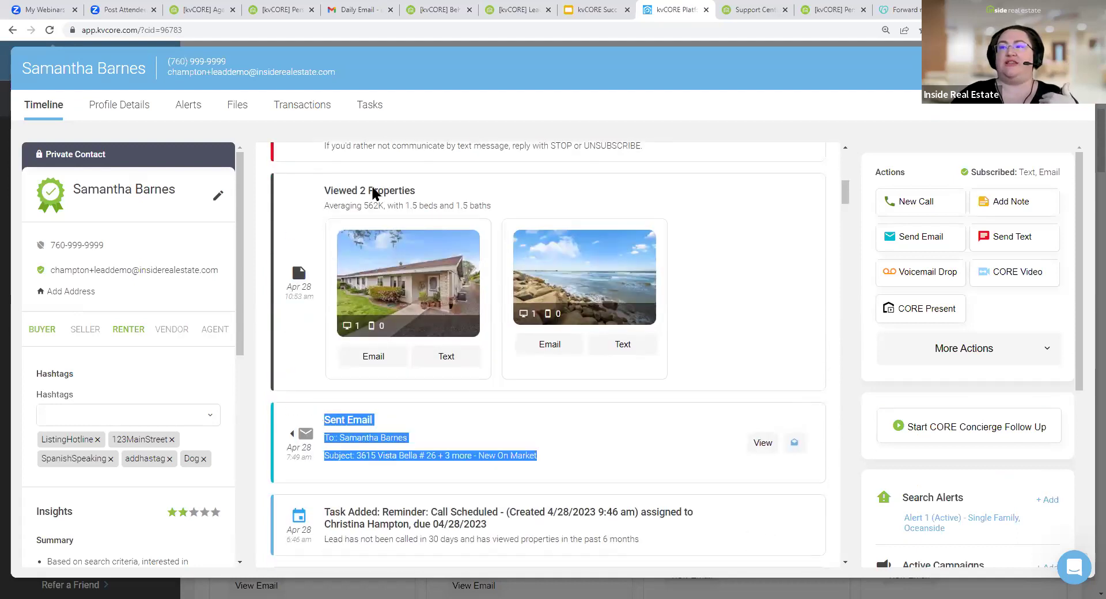
click(568, 470)
mouse_move(796, 445)
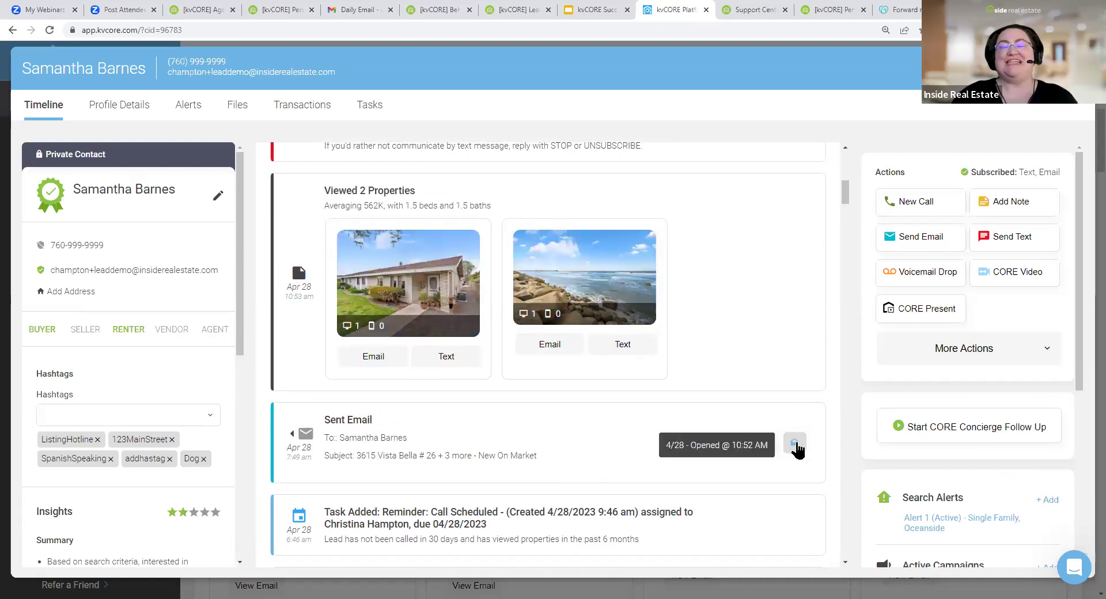
scroll(687, 449, up, 5)
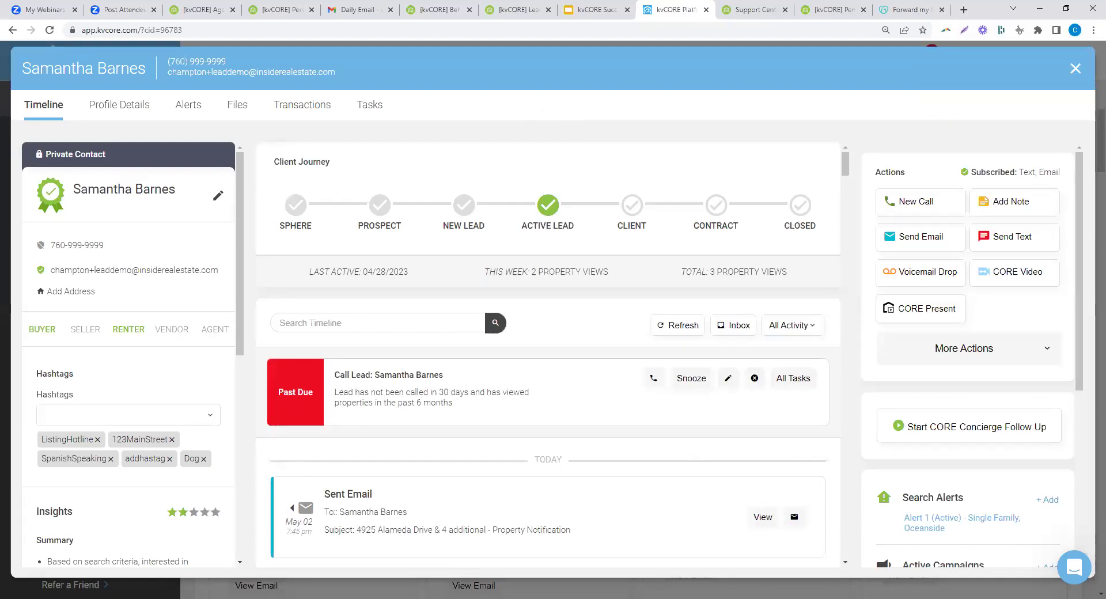
key(Escape)
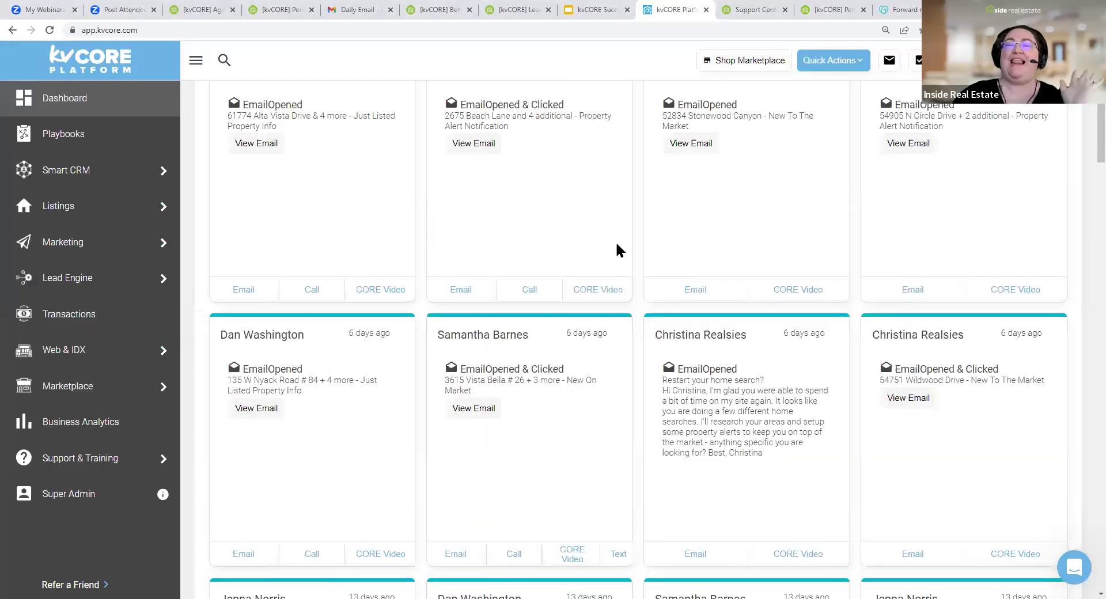
scroll(617, 249, up, 8)
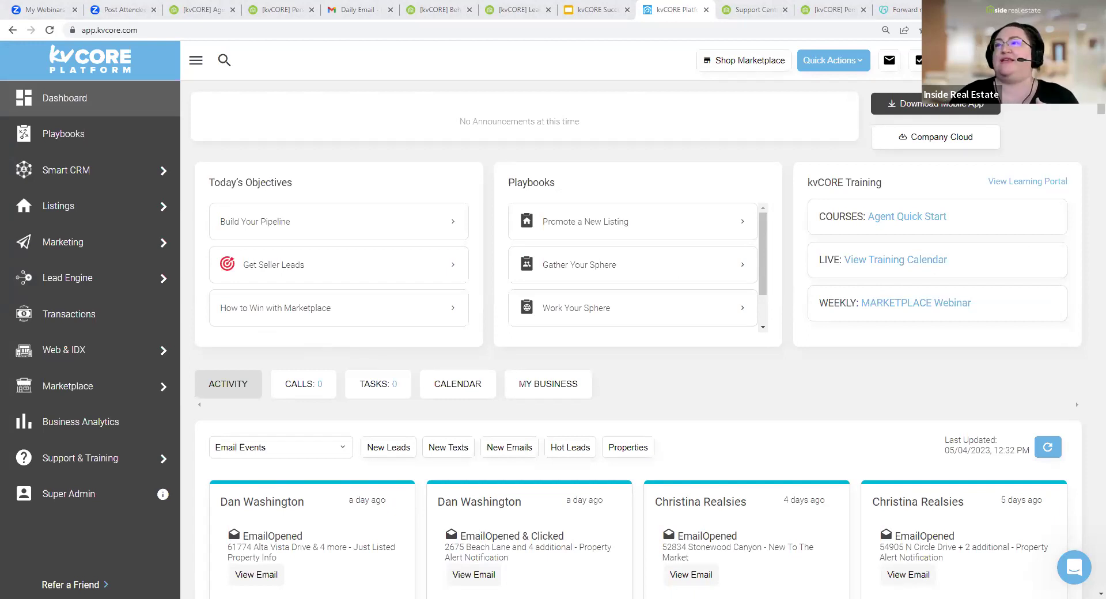
Switch to the Success Meetup Session Outline in Google Docs and copy its sharing link
key(alt+Tab)
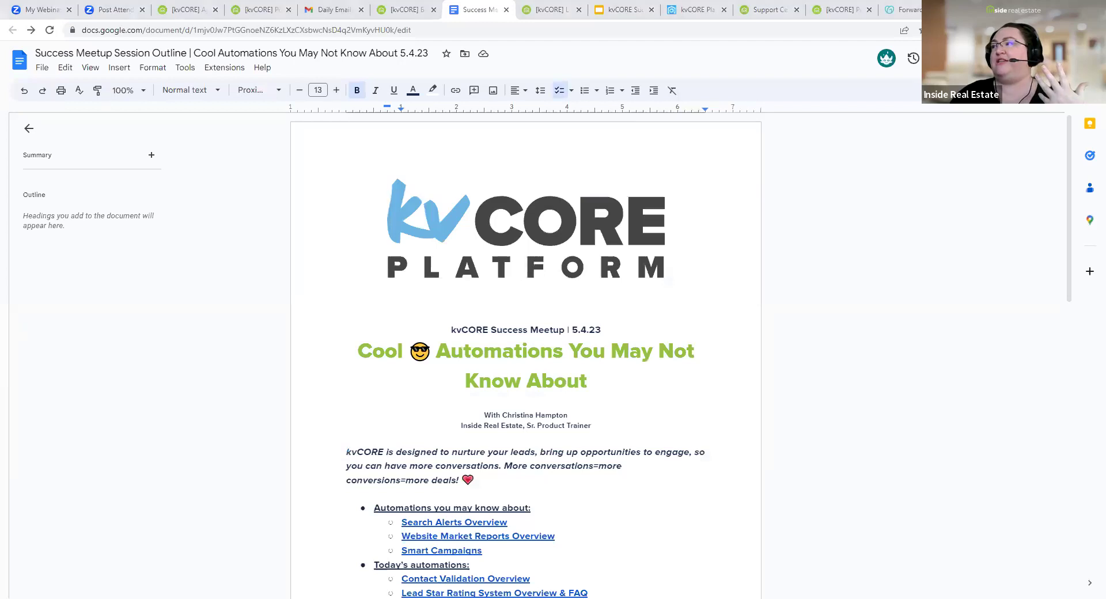
click(979, 57)
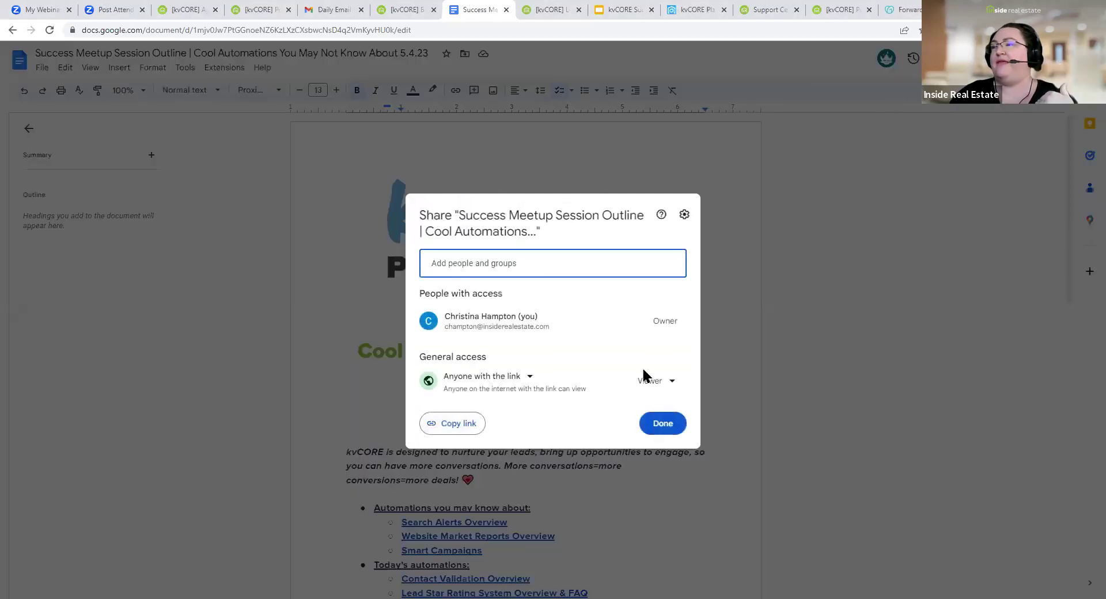
click(452, 423)
click(662, 423)
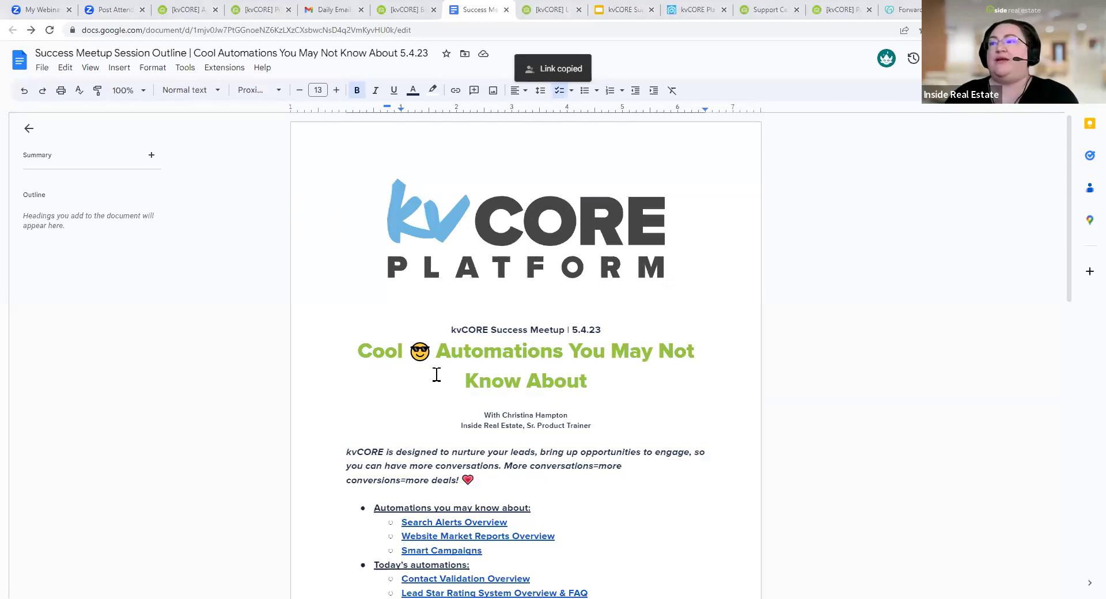
Find the "Other helpful Webinars:" heading on the outline's second page and highlight it
scroll(546, 459, down, 15)
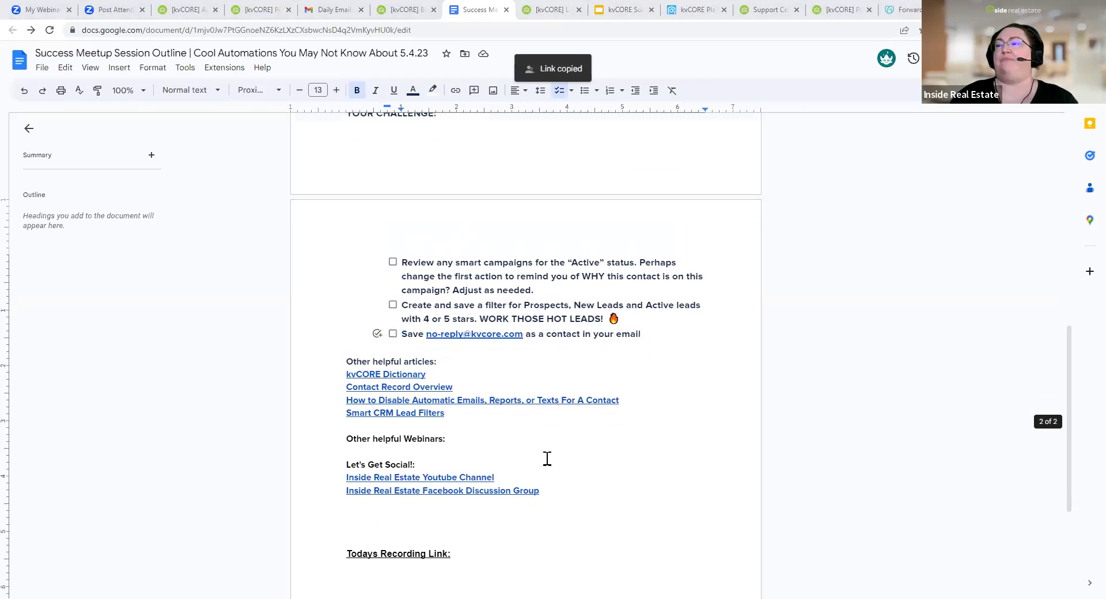
click(349, 351)
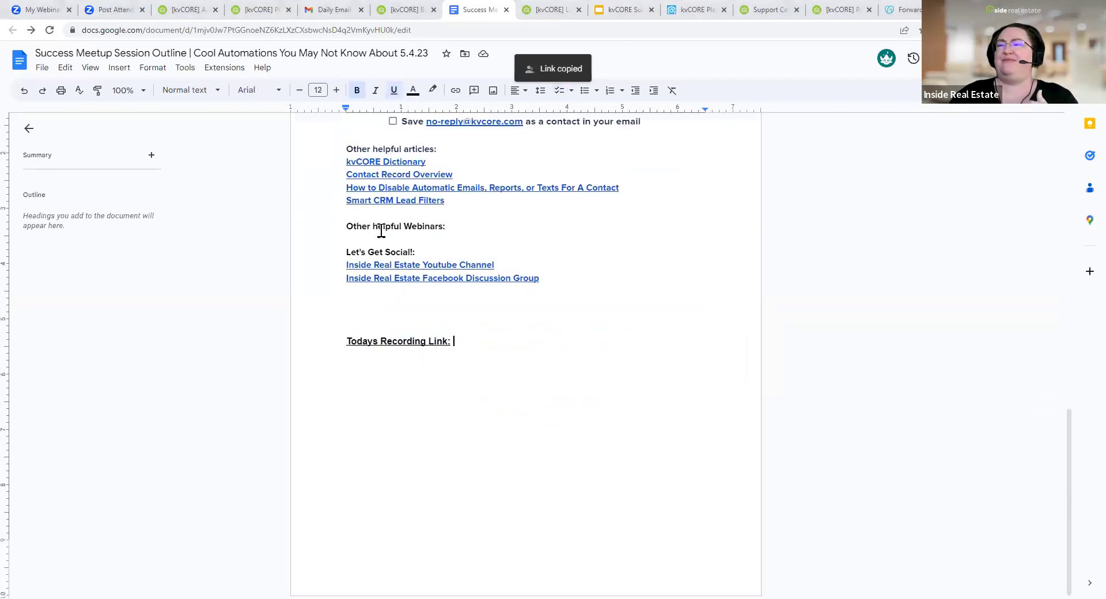
drag(346, 227, 449, 227)
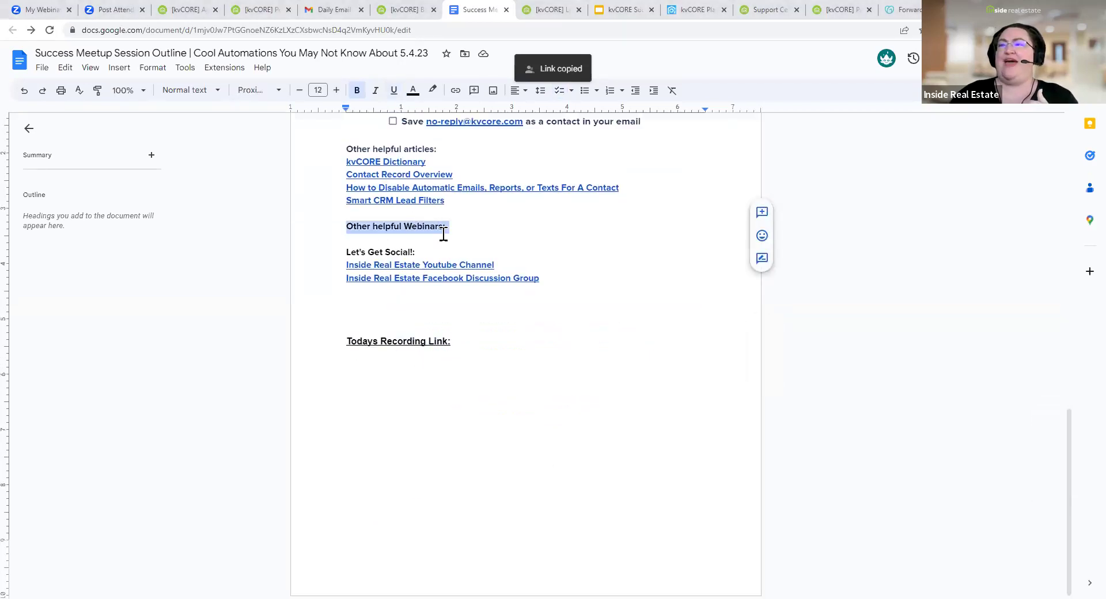
Highlight the Search Alerts, Website Market Reports and Smart Campaigns links under "Automations you may know about", and clear the highlight
scroll(441, 239, up, 7)
scroll(443, 242, up, 2)
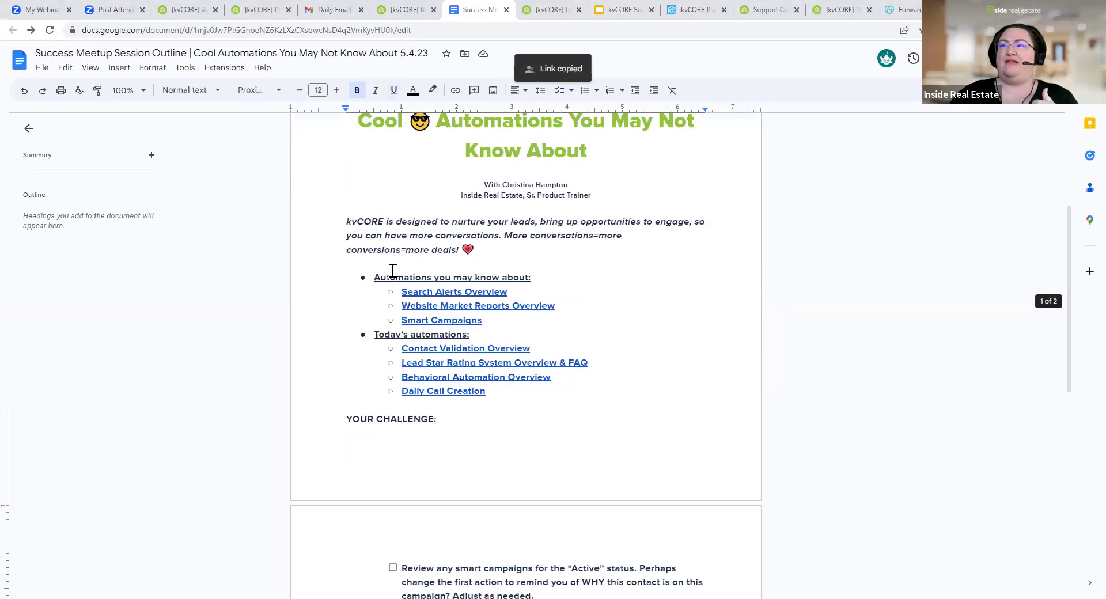
drag(402, 291, 556, 316)
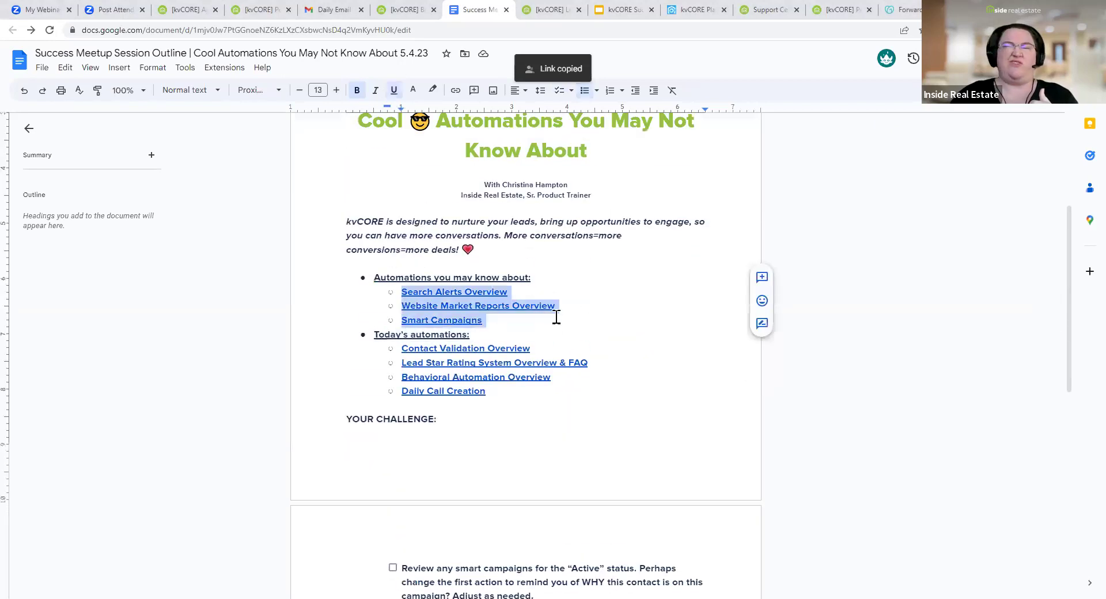
click(664, 248)
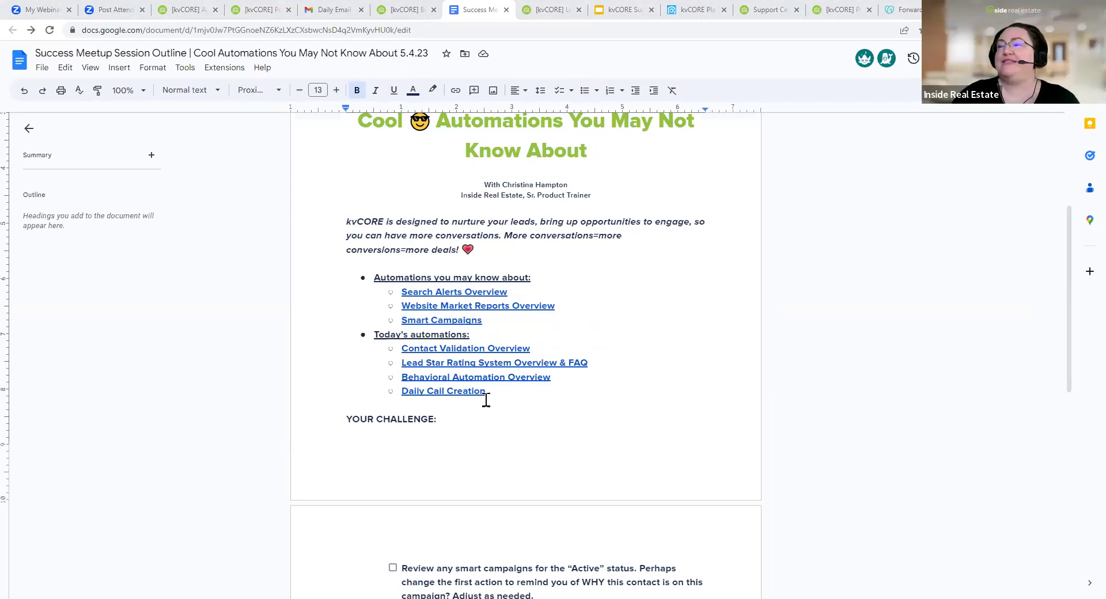
Open the Inside Real Estate Facebook Discussion Group from the outline's "Let's Get Social!" links and view its About information
scroll(478, 399, down, 8)
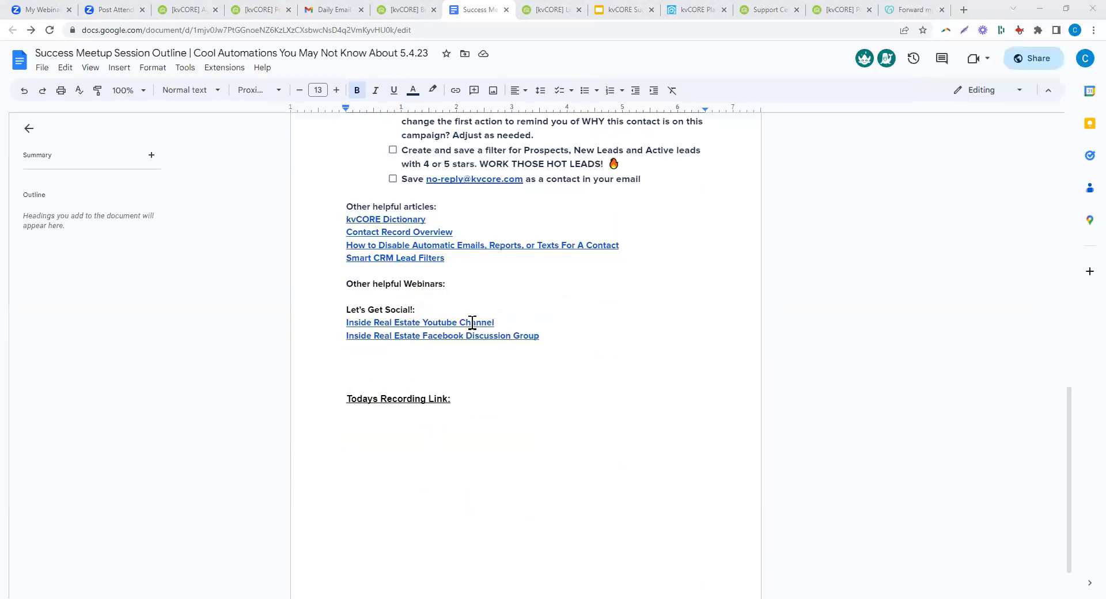
drag(556, 340, 326, 337)
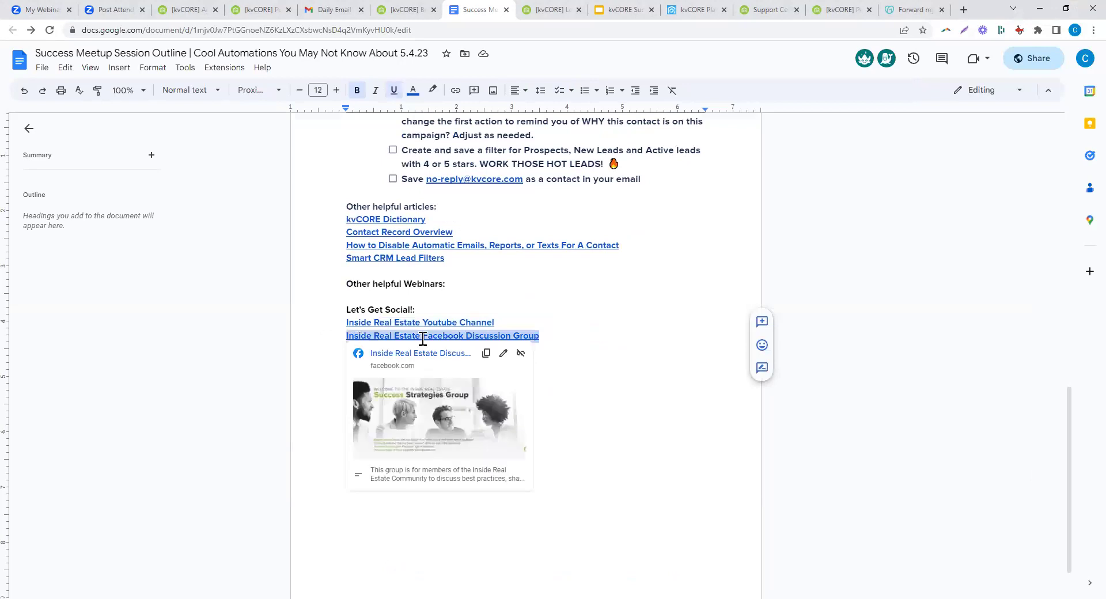
click(420, 353)
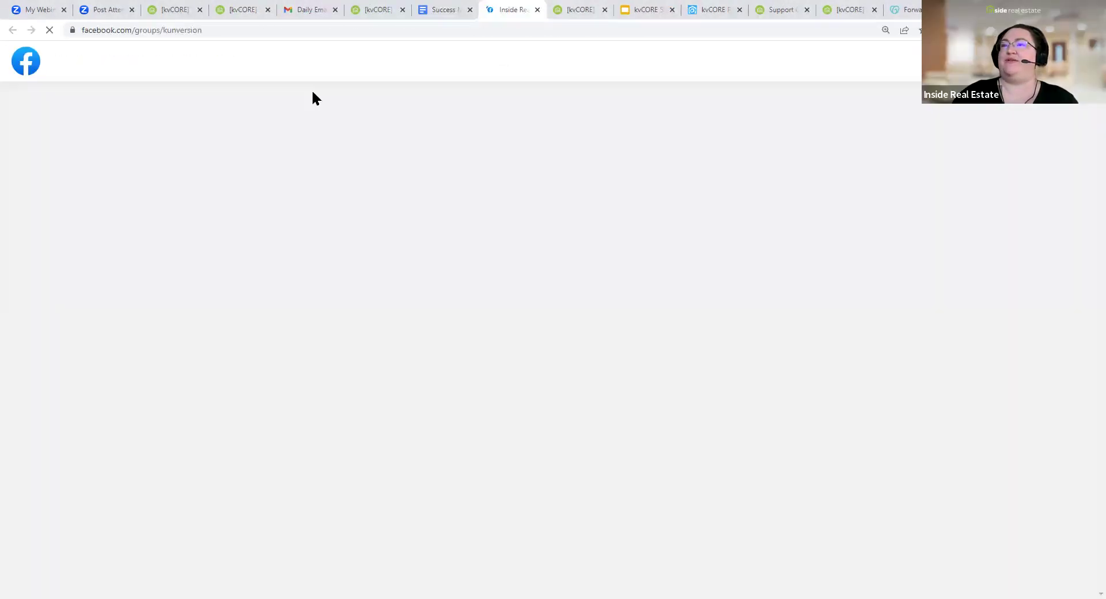
click(230, 32)
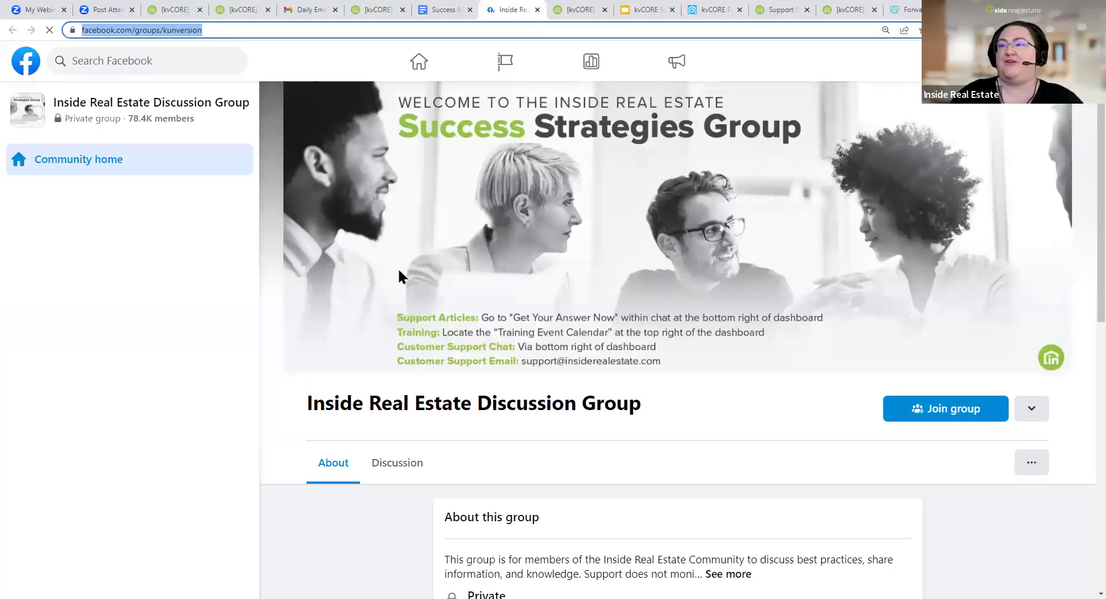
scroll(638, 211, down, 4)
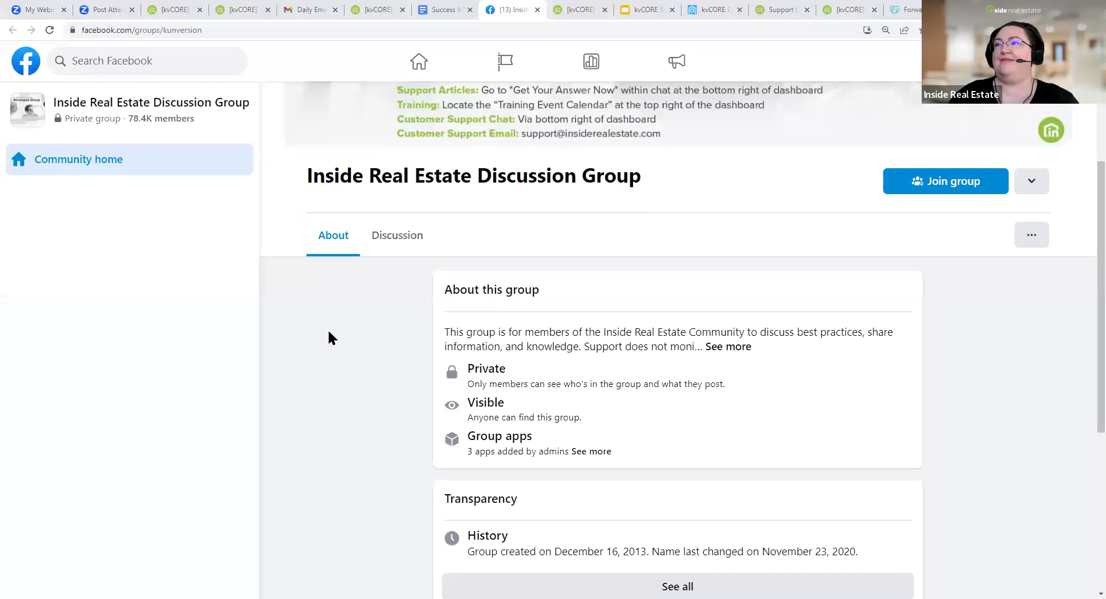